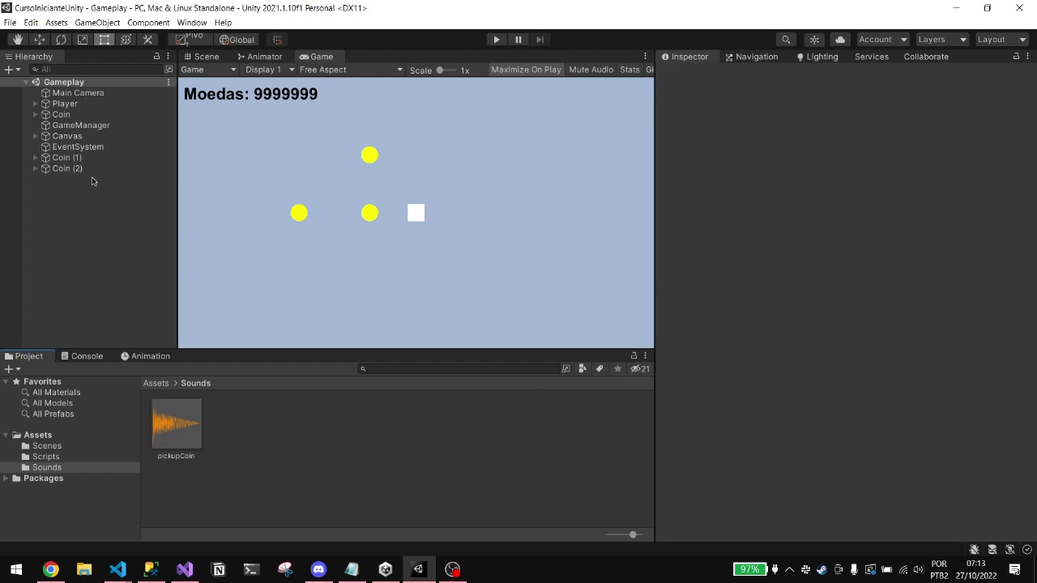
- In the Scripts folder, create a new C# script named PlayerHealth
left_click(78, 458)
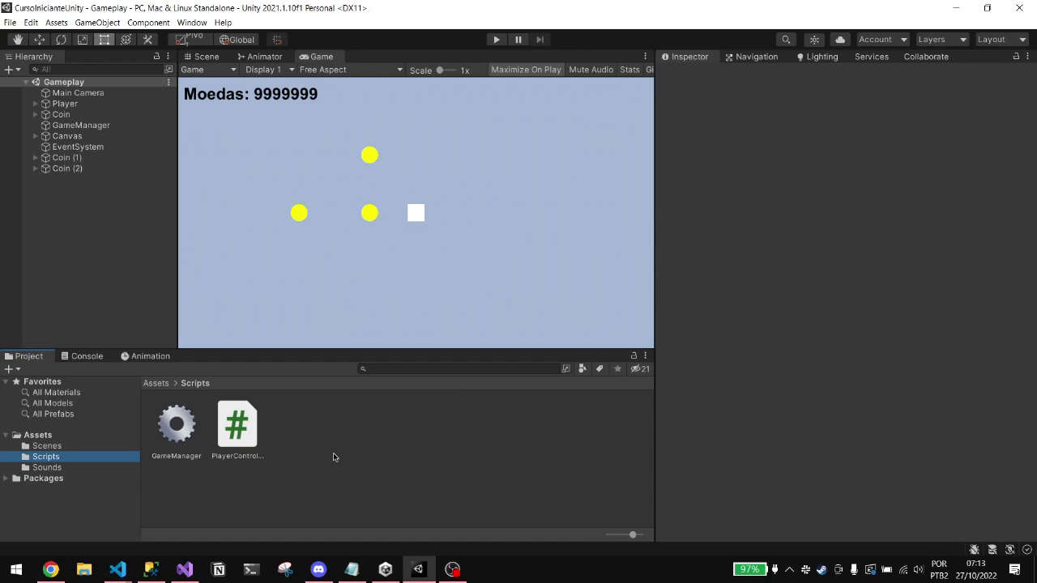
right_click(332, 457)
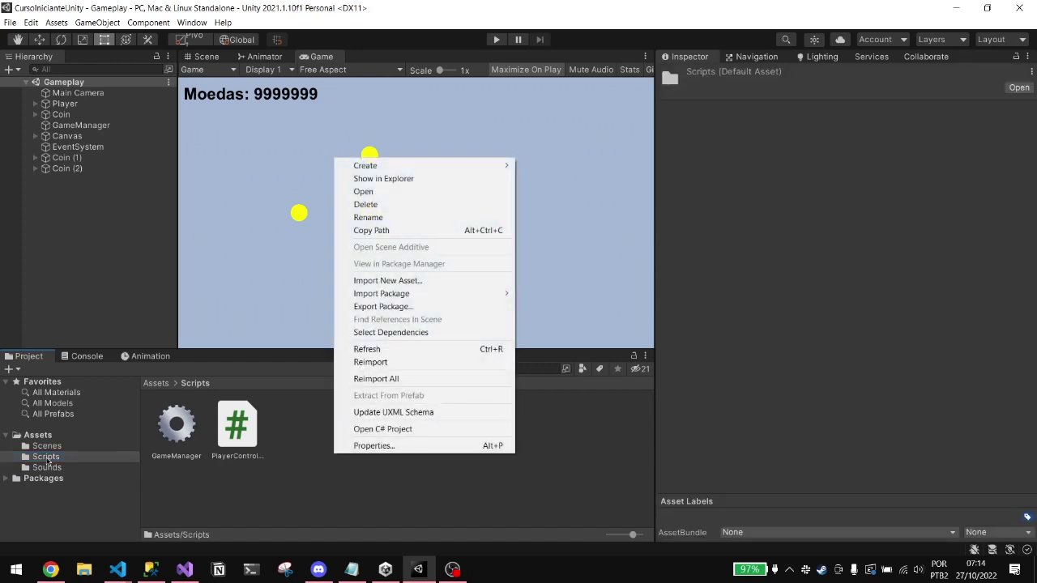
mouse_move(365, 165)
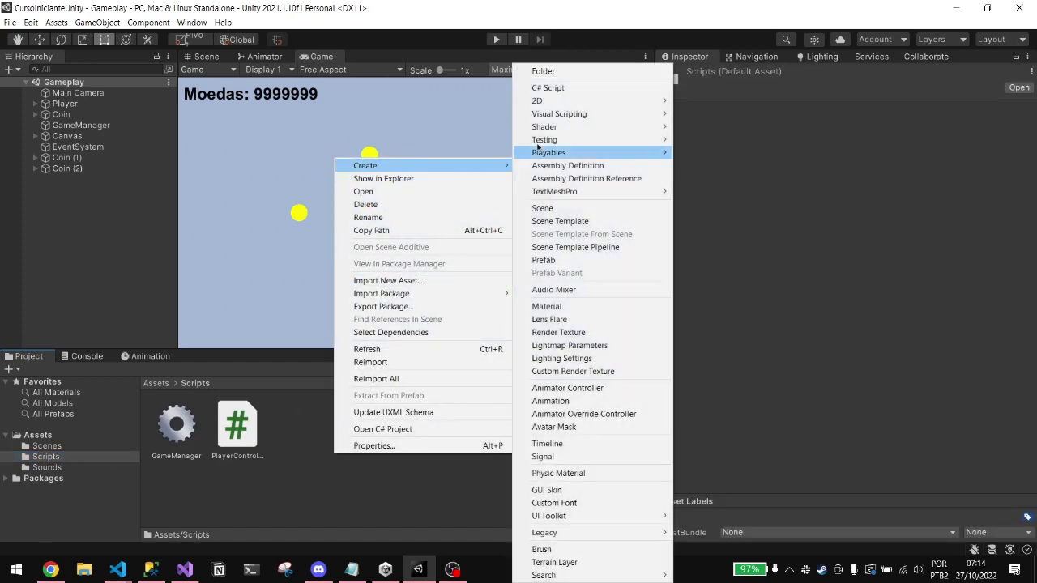
left_click(569, 91)
type("PlayerHealth")
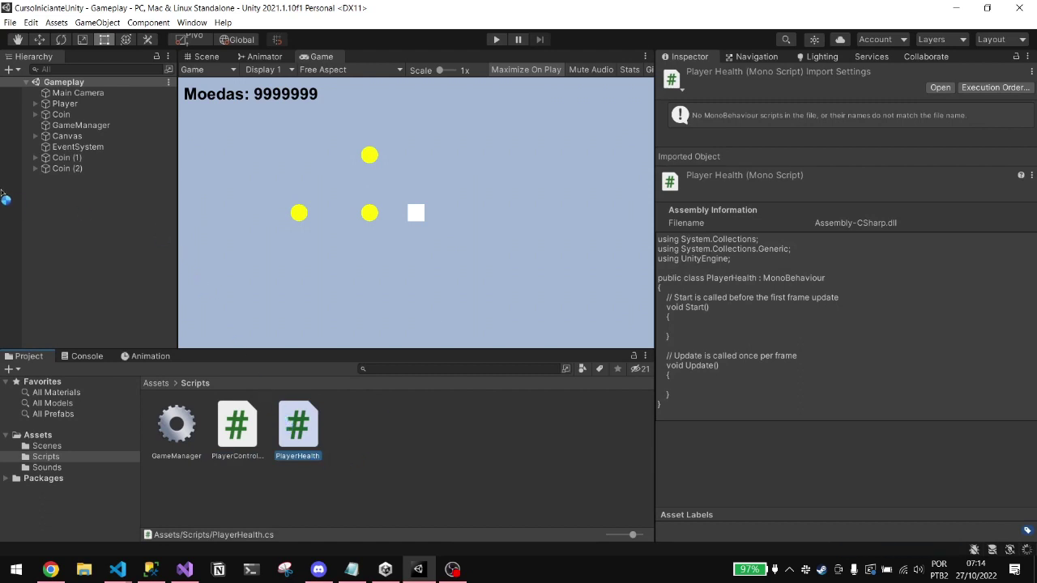
- Attach PlayerHealth to the Player object, save the Gameplay scene, and open the script
left_click(81, 106)
scroll(816, 243, "down", 3)
scroll(817, 243, "up", 3)
left_click_drag(312, 436, 706, 214)
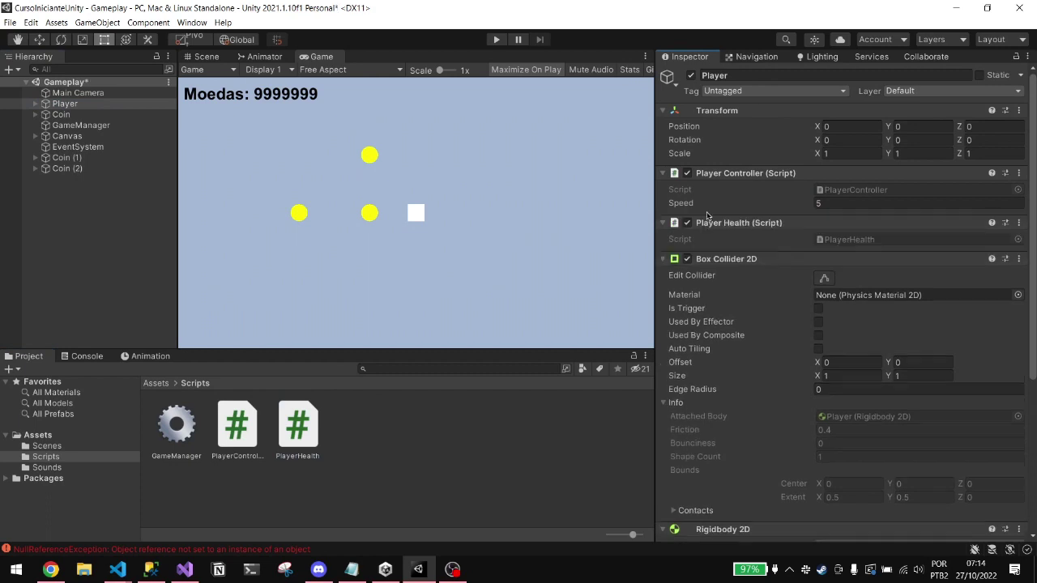
key("ctrl+s")
left_click(834, 241)
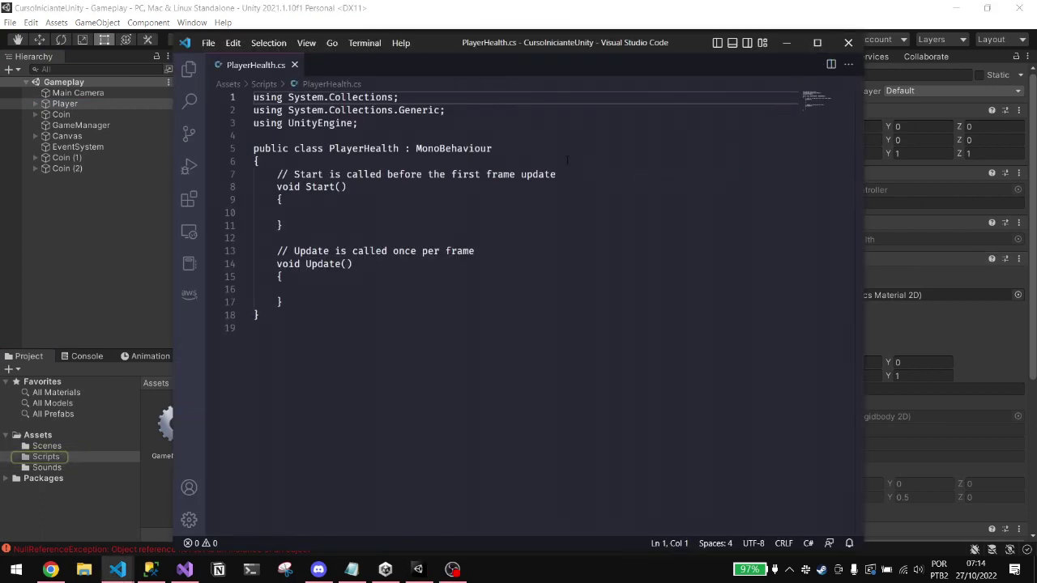
- Maximize the PlayerHealth.cs editor window and enlarge the editor text by two steps
key("super+Up")
mouse_move(118, 569)
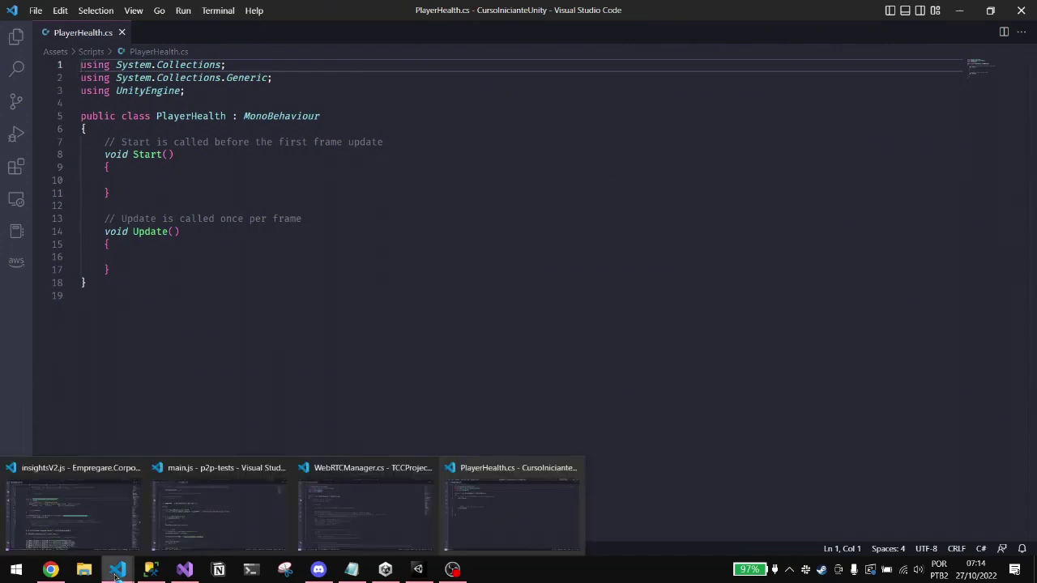
left_click(432, 320)
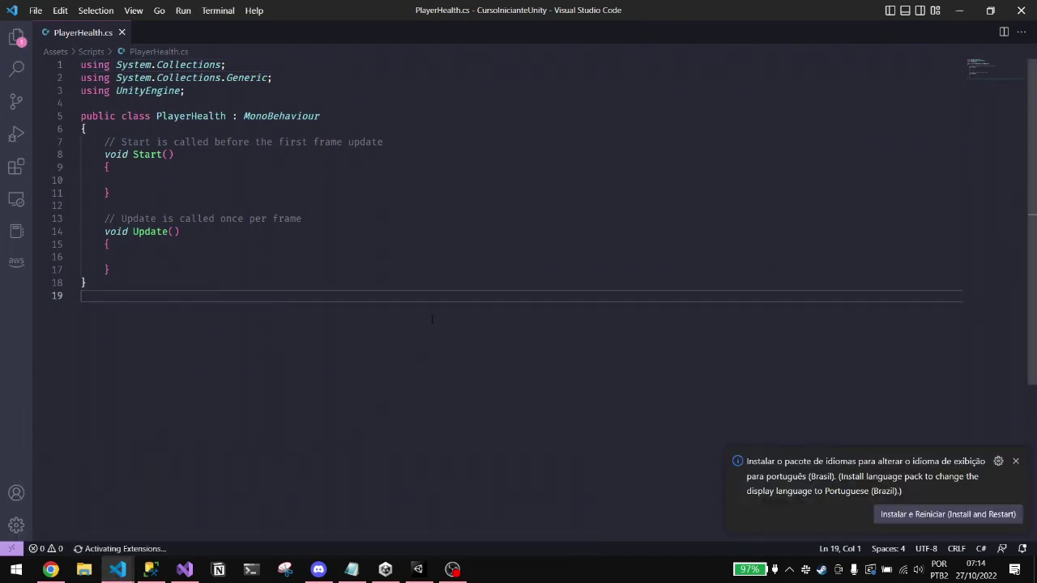
key("ctrl+equal")
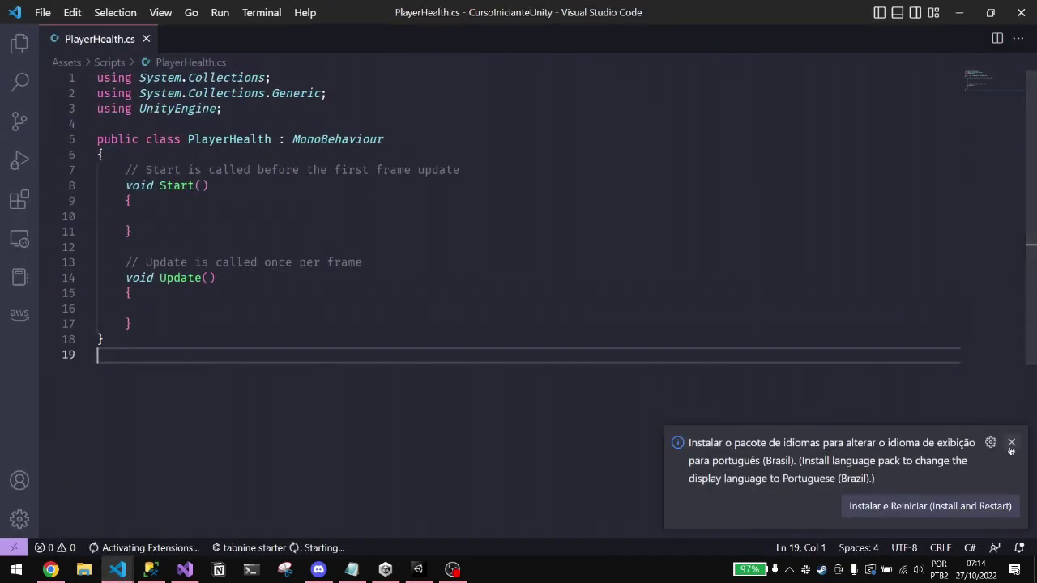
left_click(709, 308)
key("ctrl+equal")
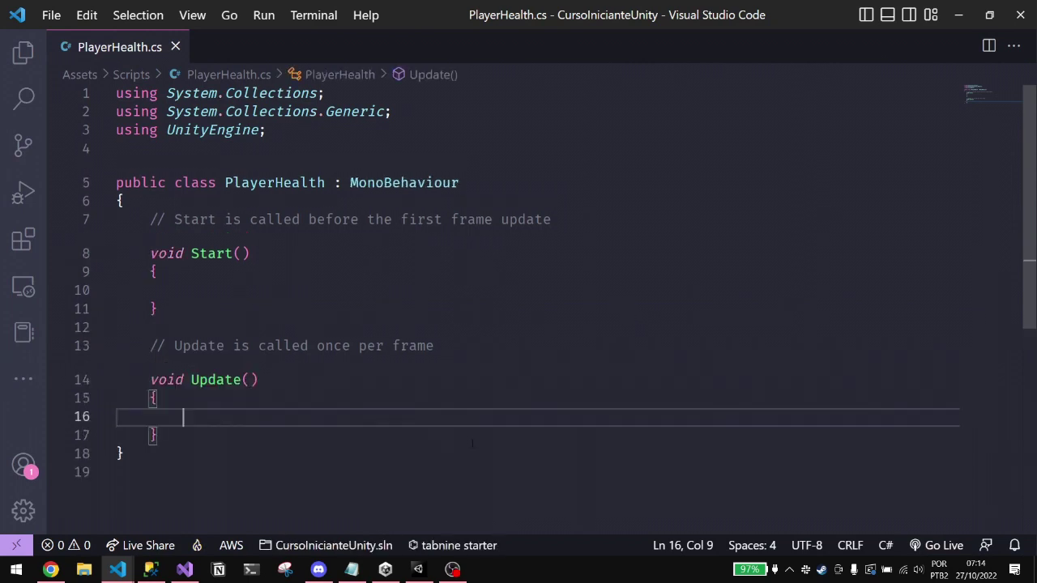
- Replace the line-7 Start comment with '[SerializeField] private float healthPercentage;'
left_click_drag(150, 220, 567, 213)
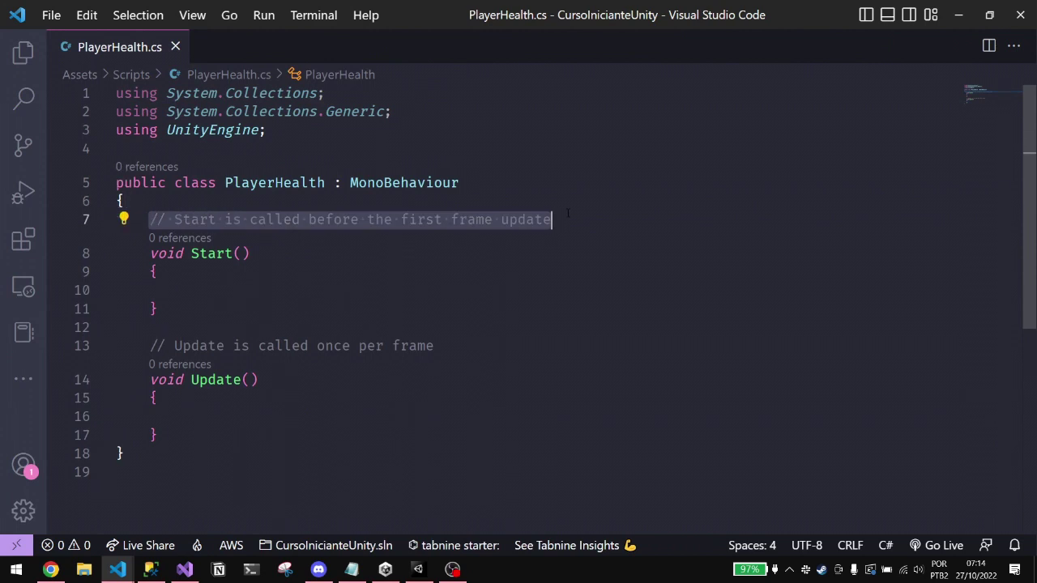
type("[S")
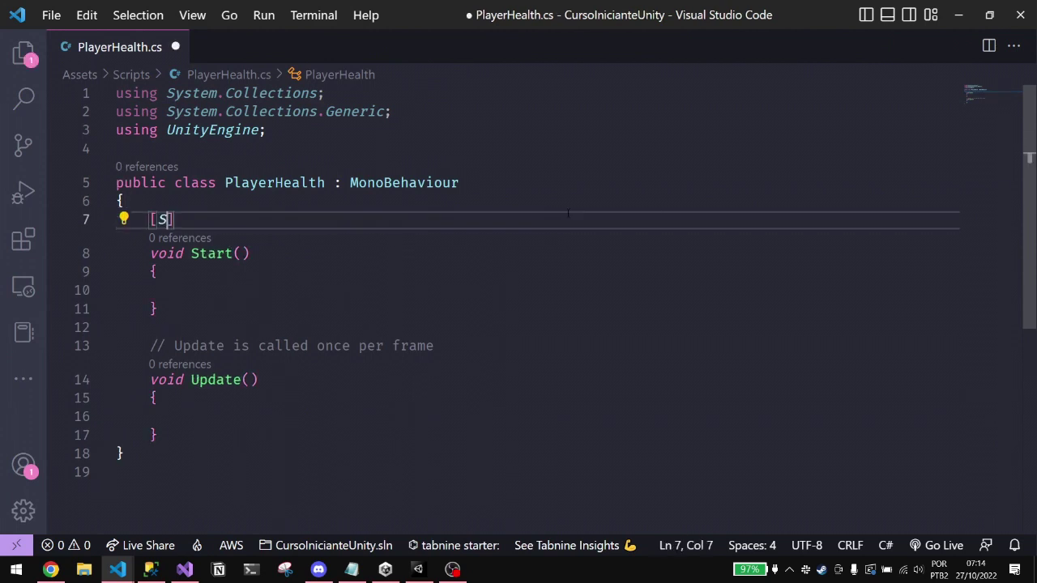
type("erializeField] private")
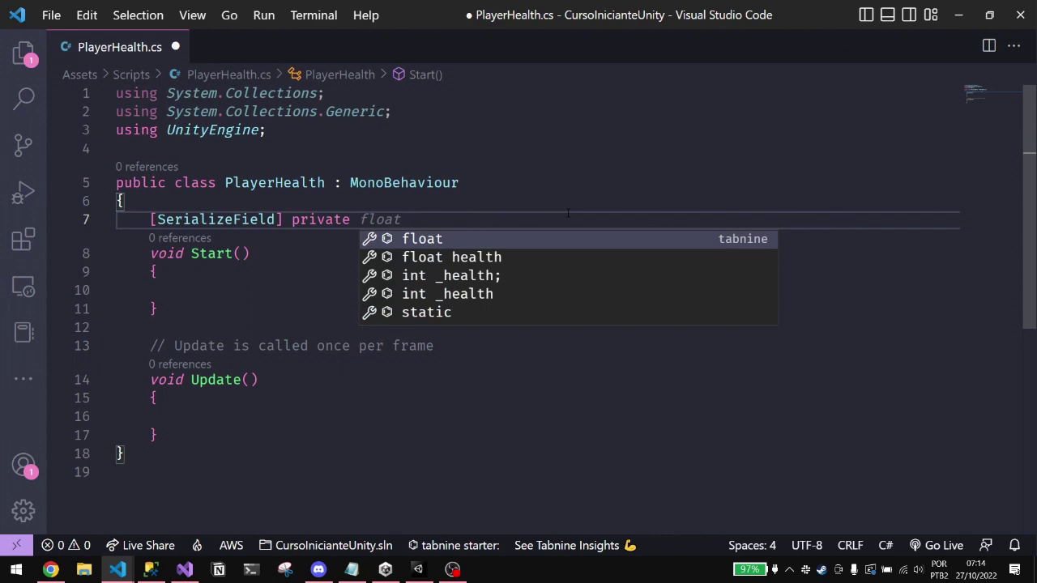
type("float ")
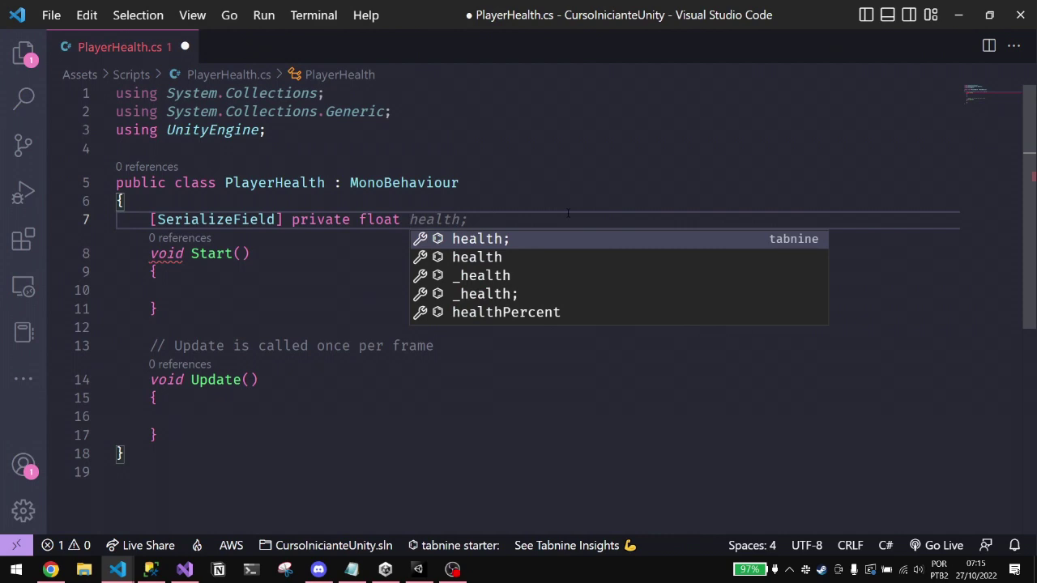
type("health;")
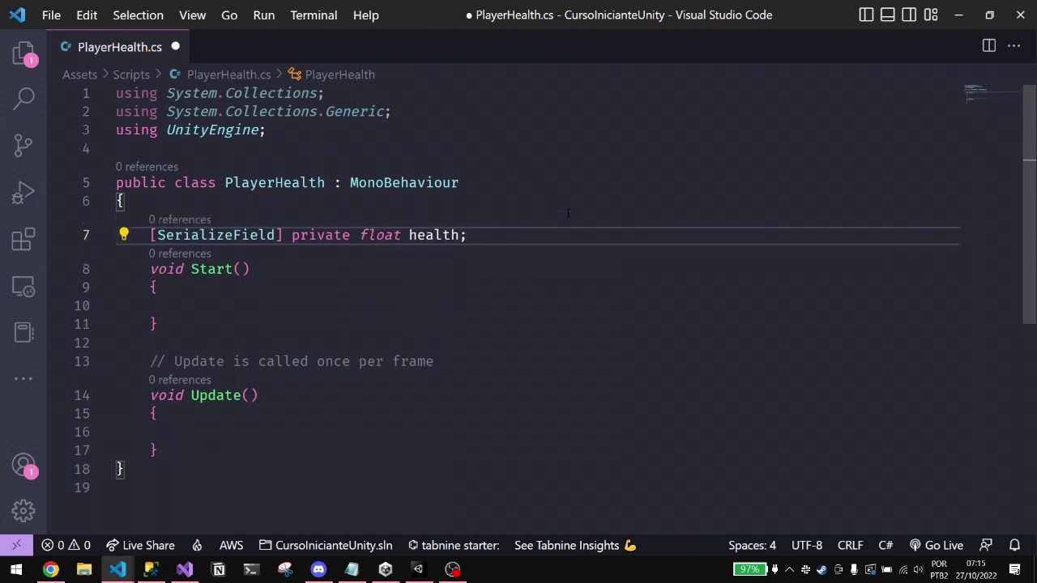
key("Left")
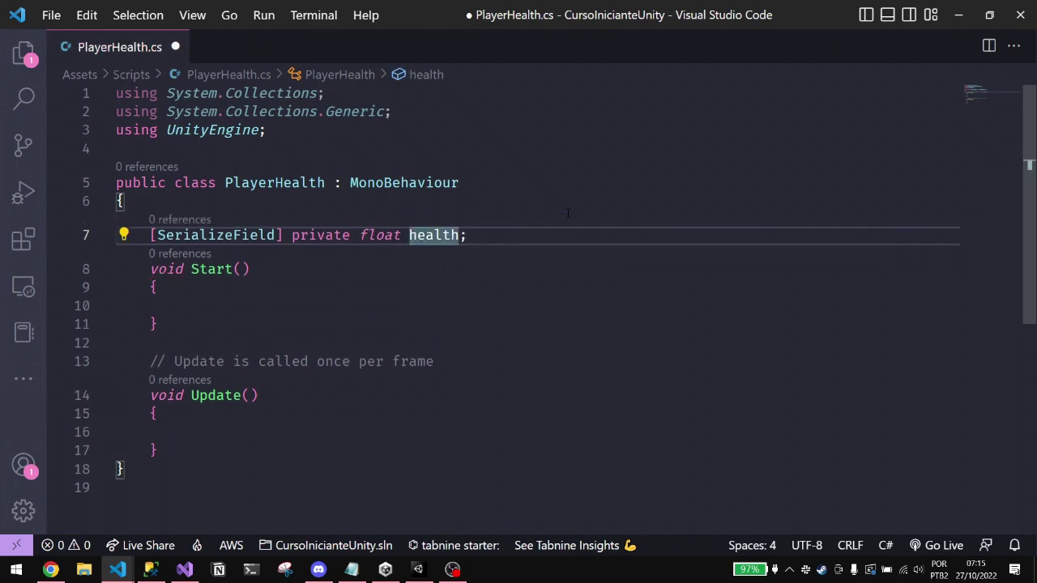
type("Per")
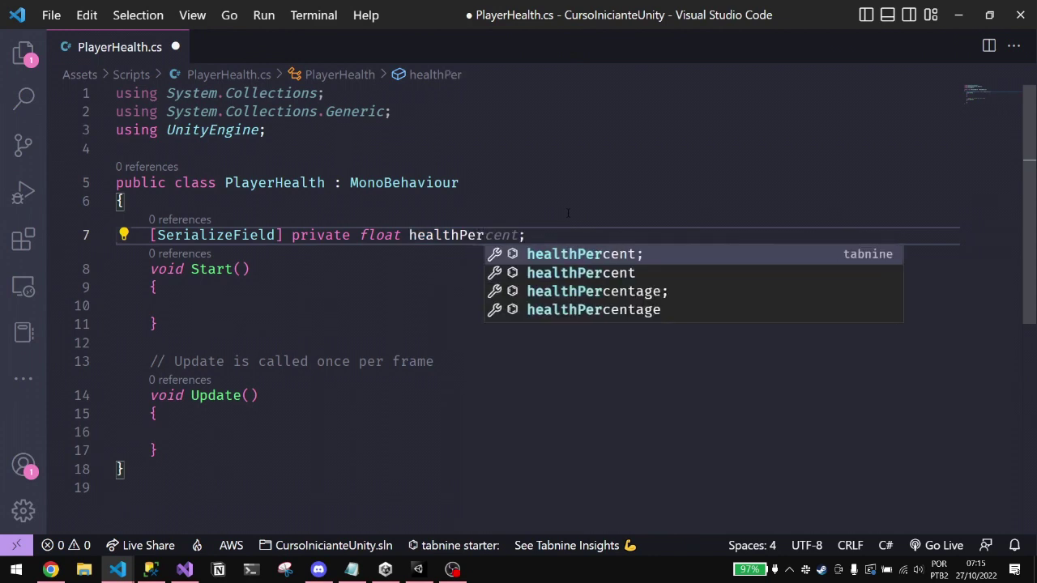
type("centage")
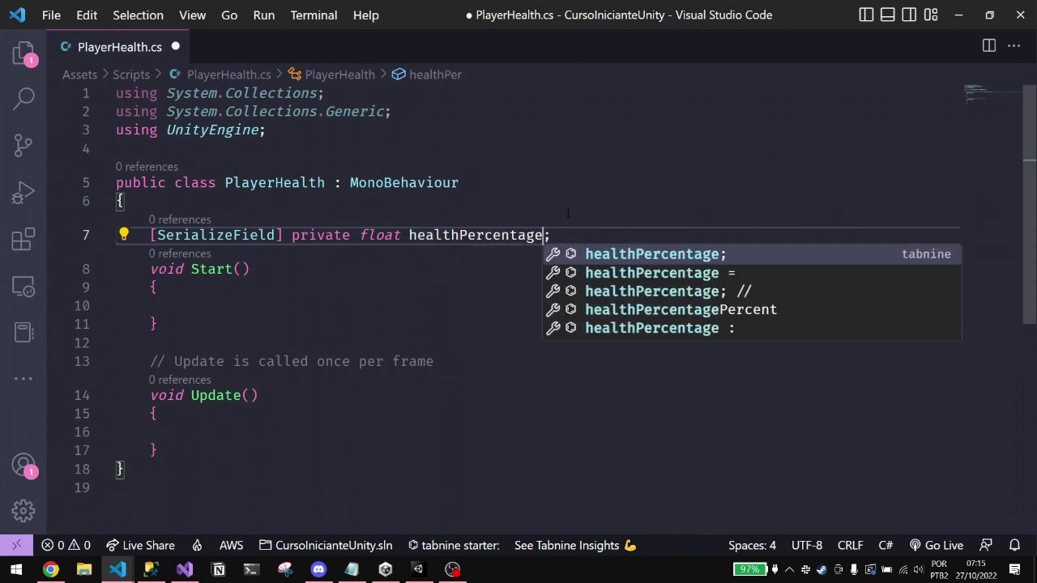
key("Escape")
key("End")
key("Return")
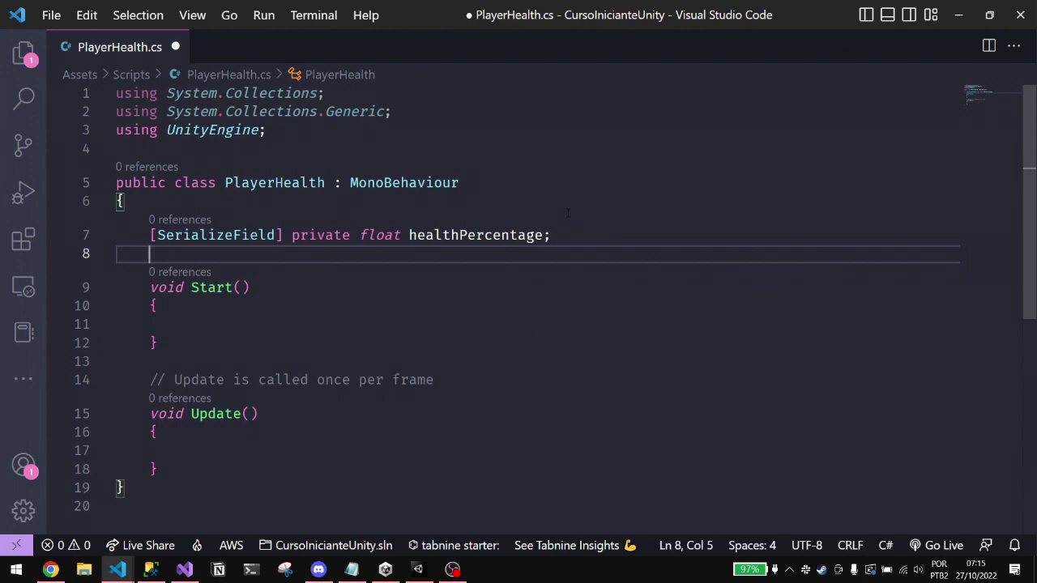
scroll(567, 213, "down", 1)
- Add a second field, '[SerializeField] private float decreaseHealthSpeed;'
type("[")
key("Escape")
type("SerializeField] private float ")
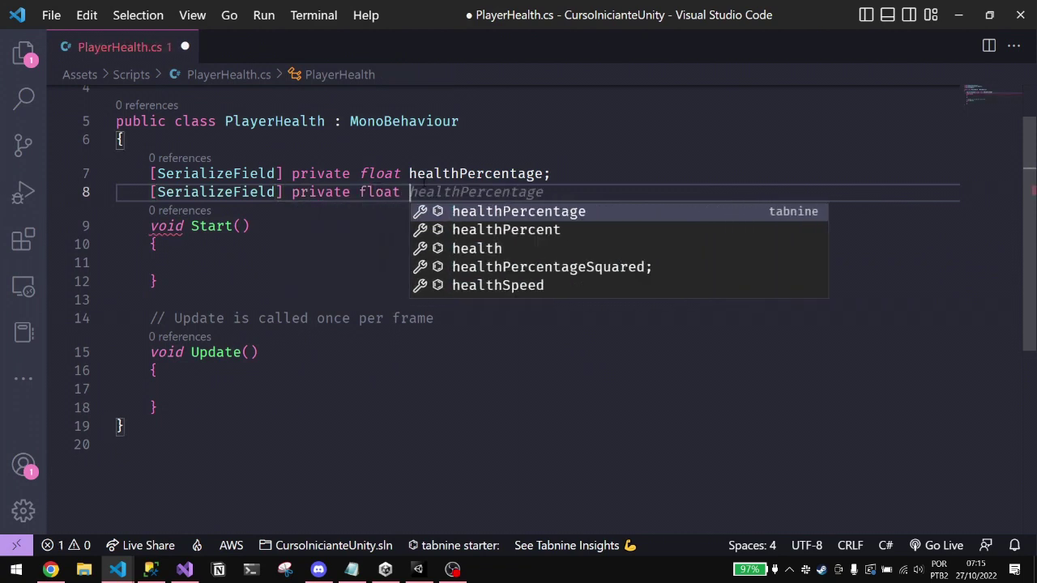
type("speed")
key("ctrl+BackSpace")
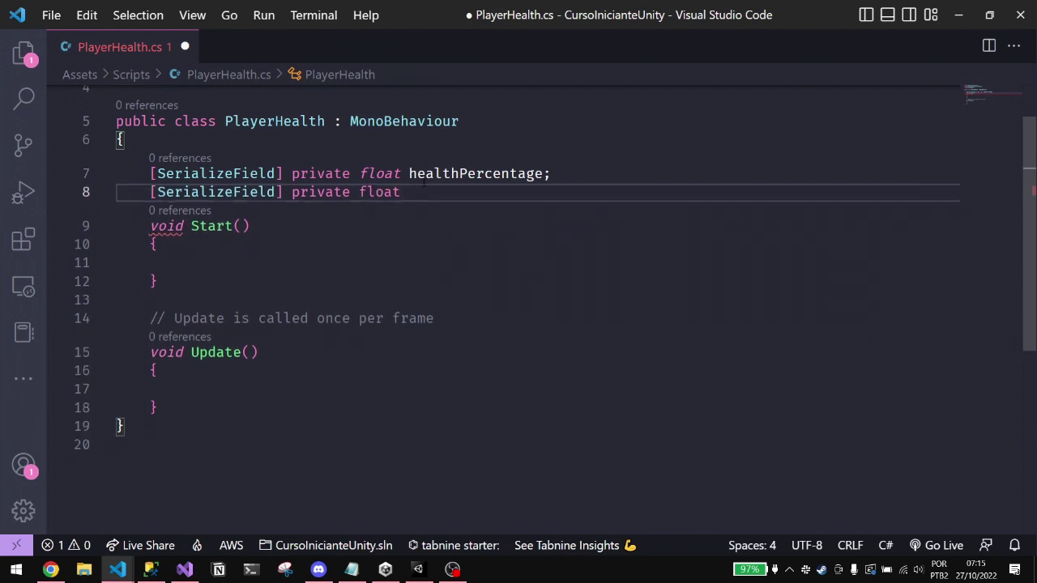
type("decrease")
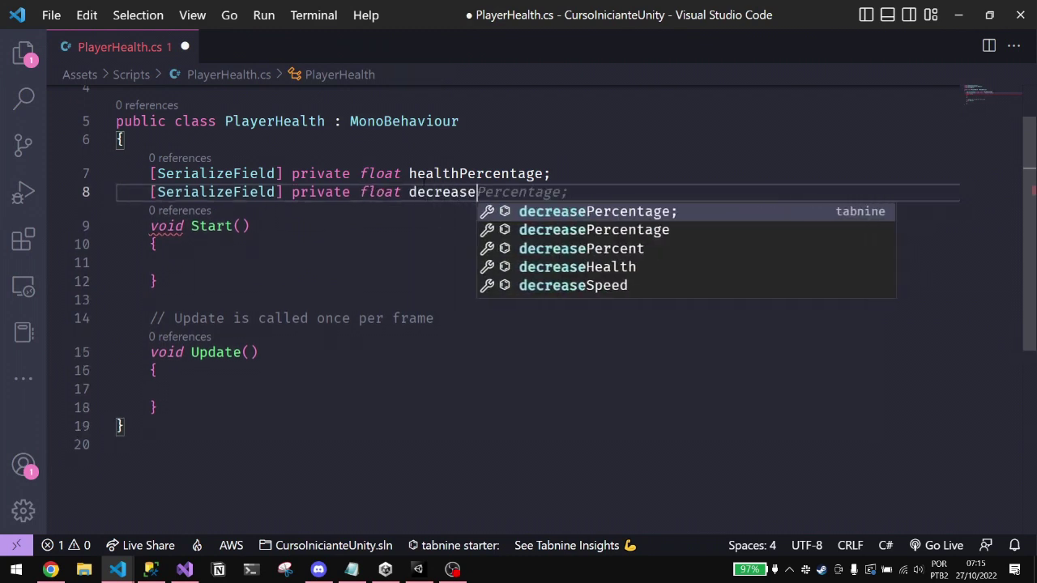
type("HealthSpeed;")
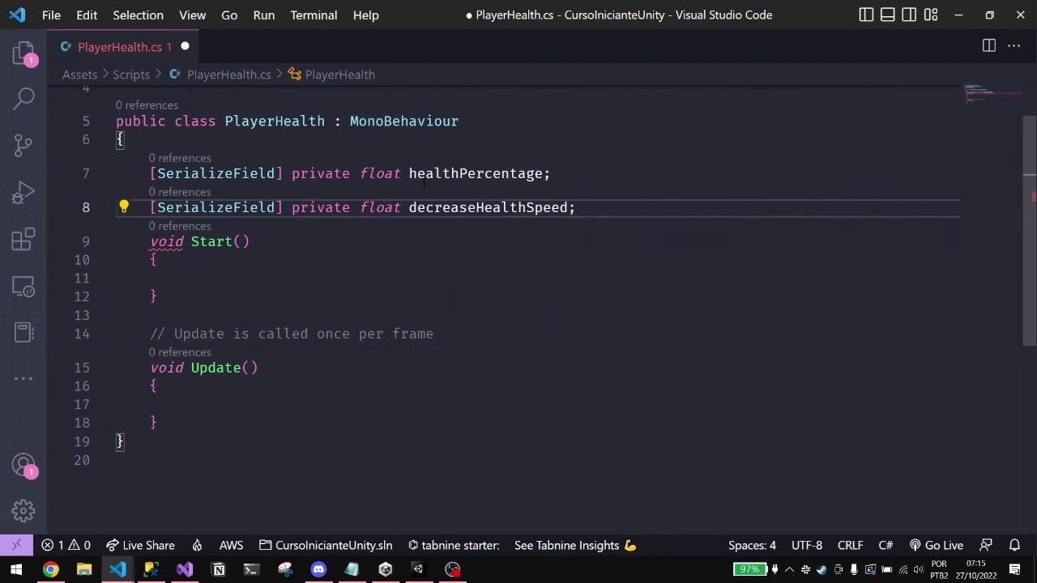
key("Return")
key("Return")
- Declare 'private float currentTimeToDecreaseHealthSpeed' set to 0 below the serialized fields
type("pr")
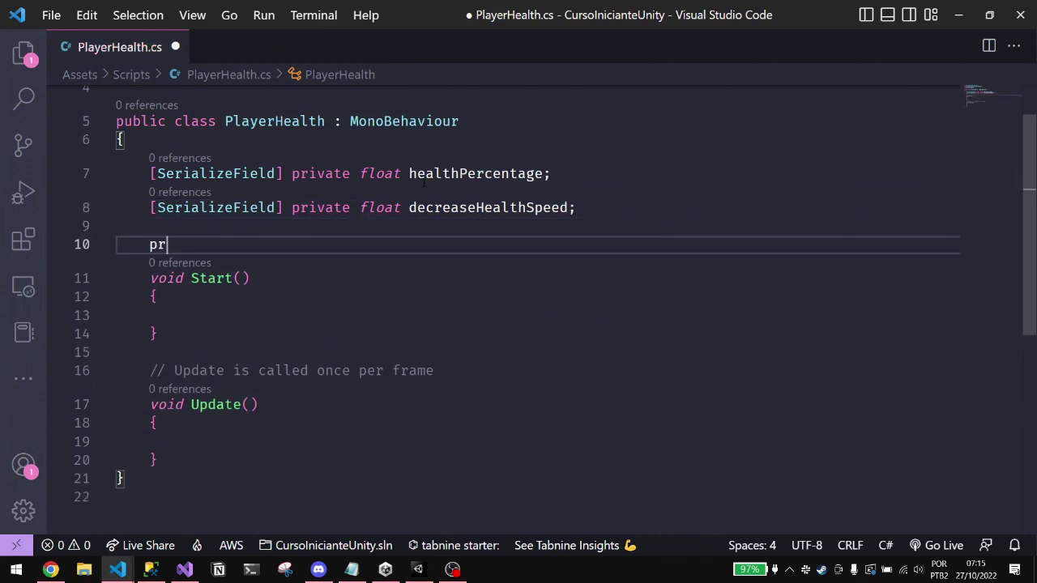
type("ivate float ")
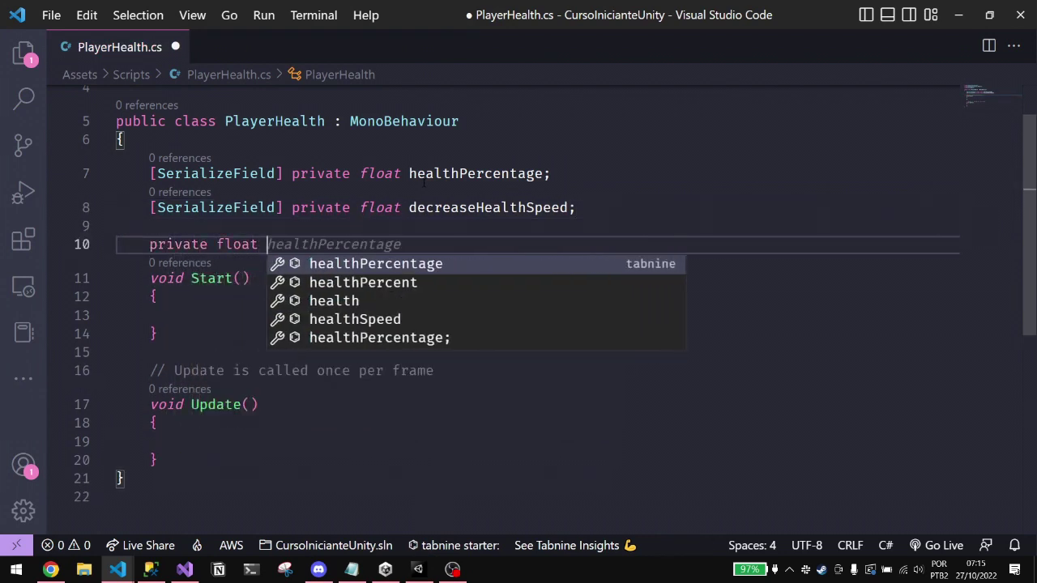
type("currentTimeToDecreaseHeal")
key("Tab")
key("Tab")
type(";")
key("Return")
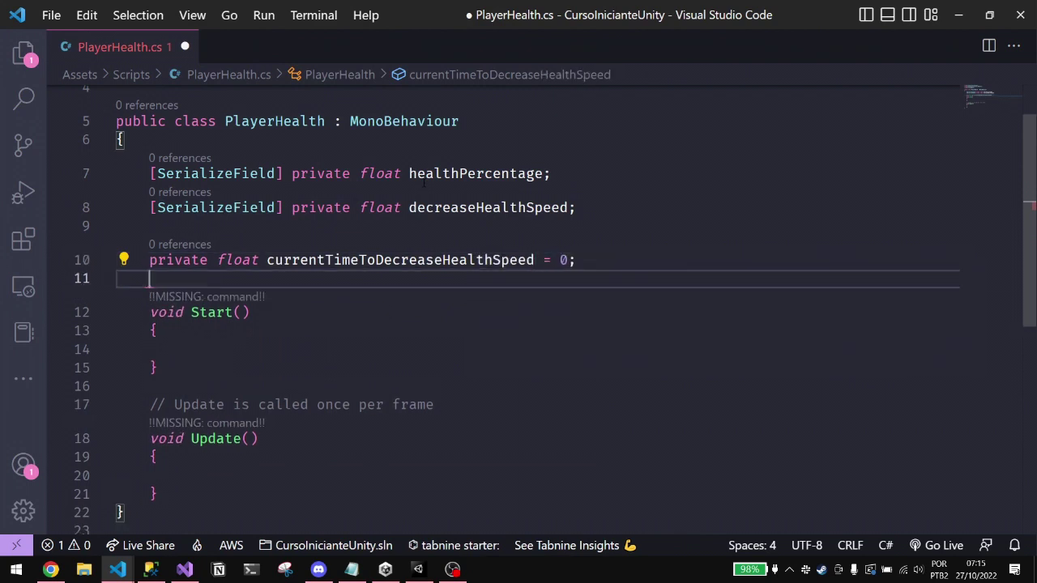
scroll(406, 158, "down", 2)
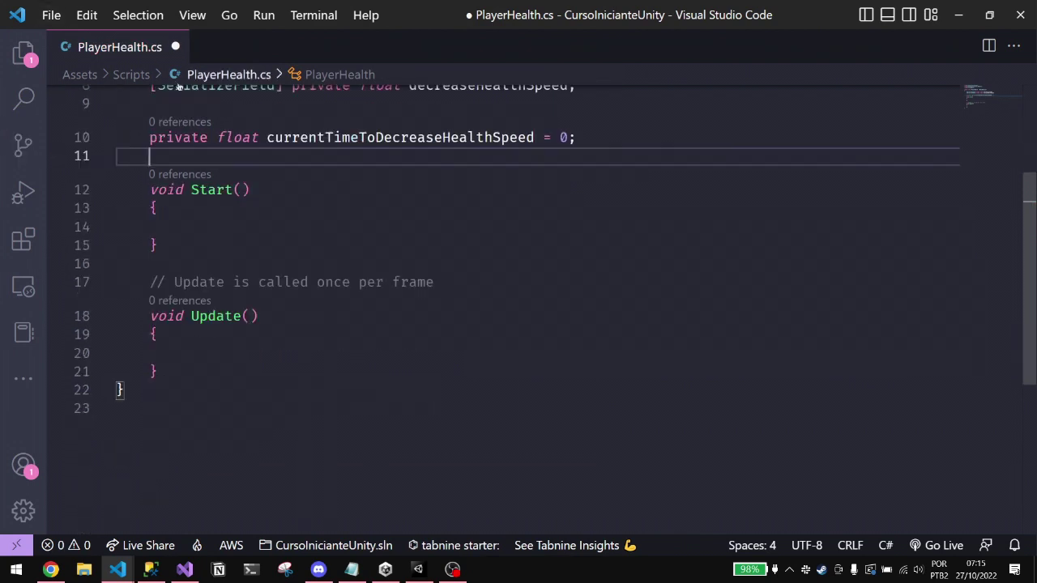
scroll(407, 158, "up", 2)
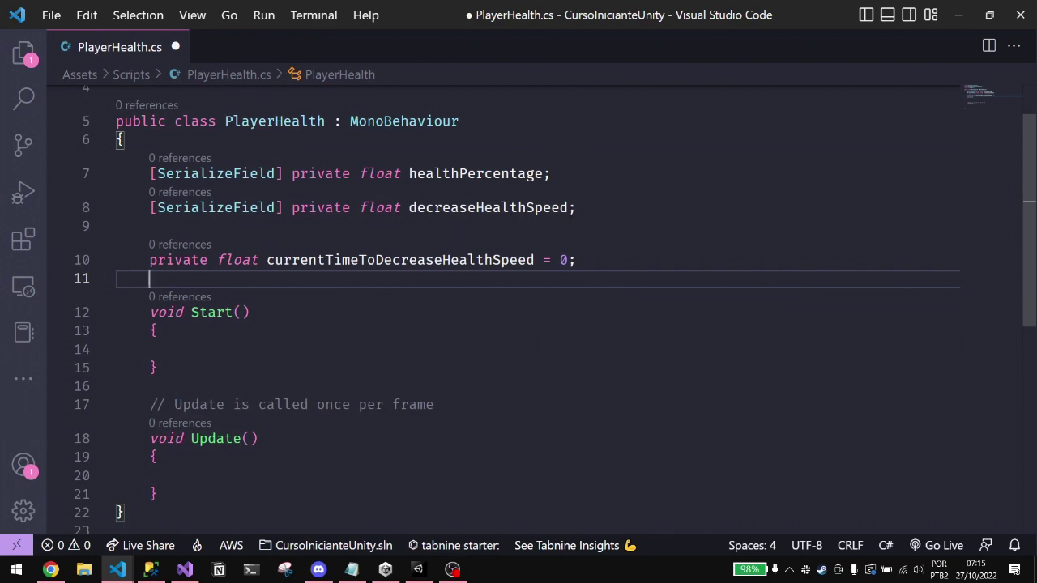
- Review the decreaseHealthSpeed and currentTimeToDecreaseHealthSpeed declarations by selecting them
left_click_drag(575, 207, 149, 207)
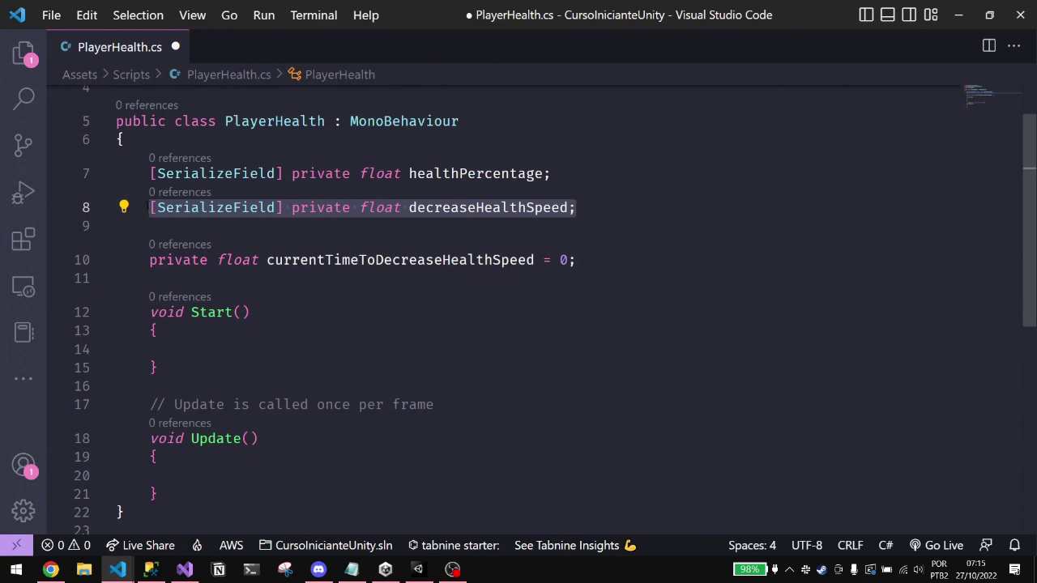
scroll(148, 207, "down", 2)
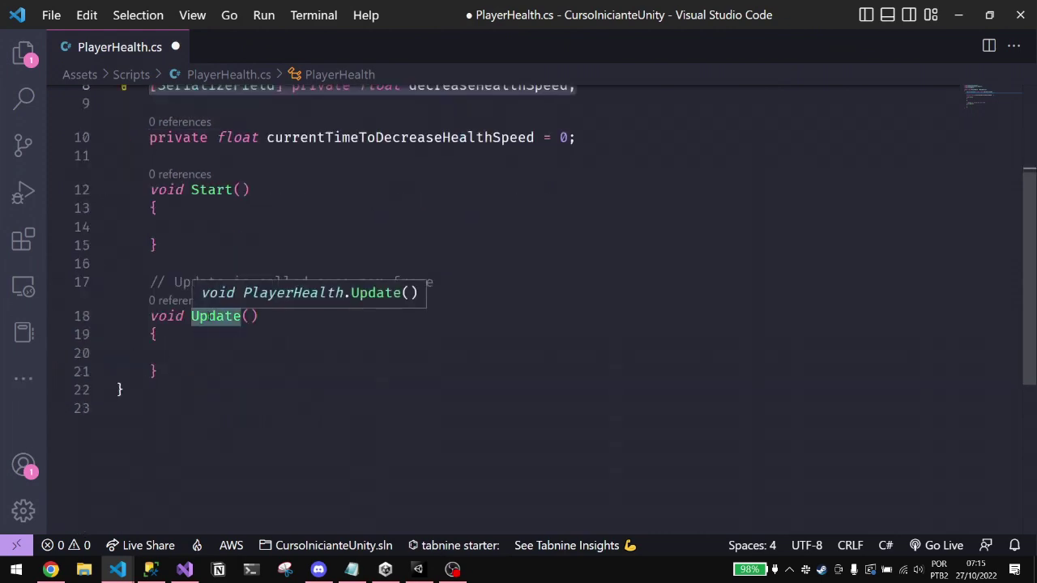
scroll(219, 316, "up", 2)
left_click(326, 260)
double_click(326, 260)
scroll(263, 243, "down", 2)
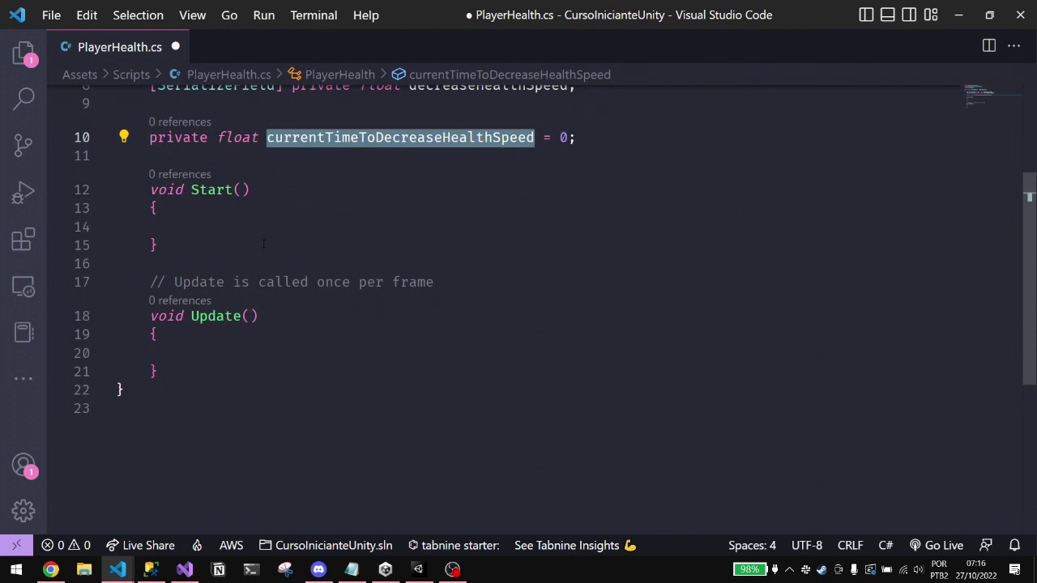
scroll(275, 243, "up", 3)
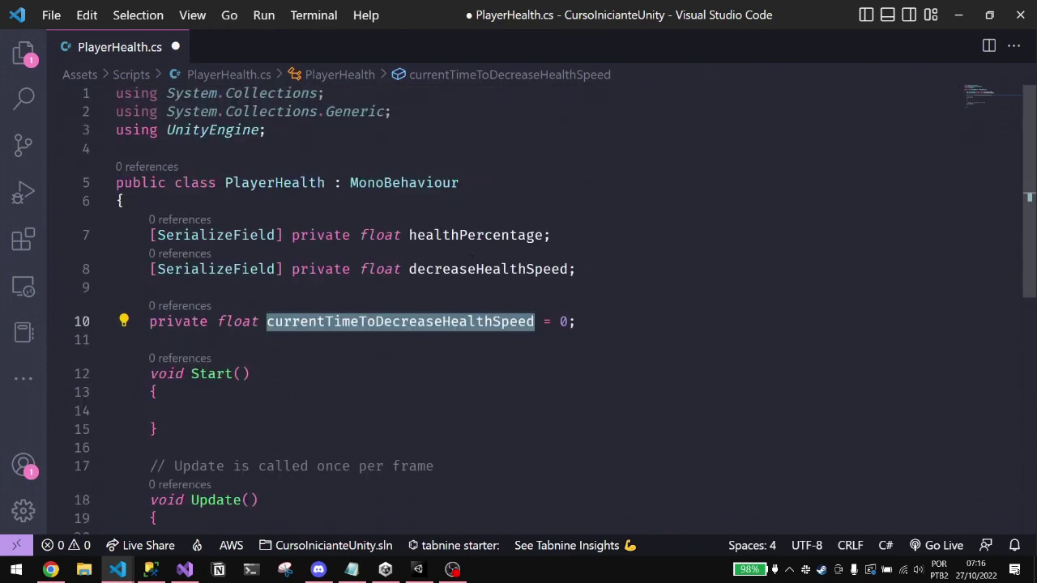
scroll(274, 242, "down", 1)
left_click(459, 161)
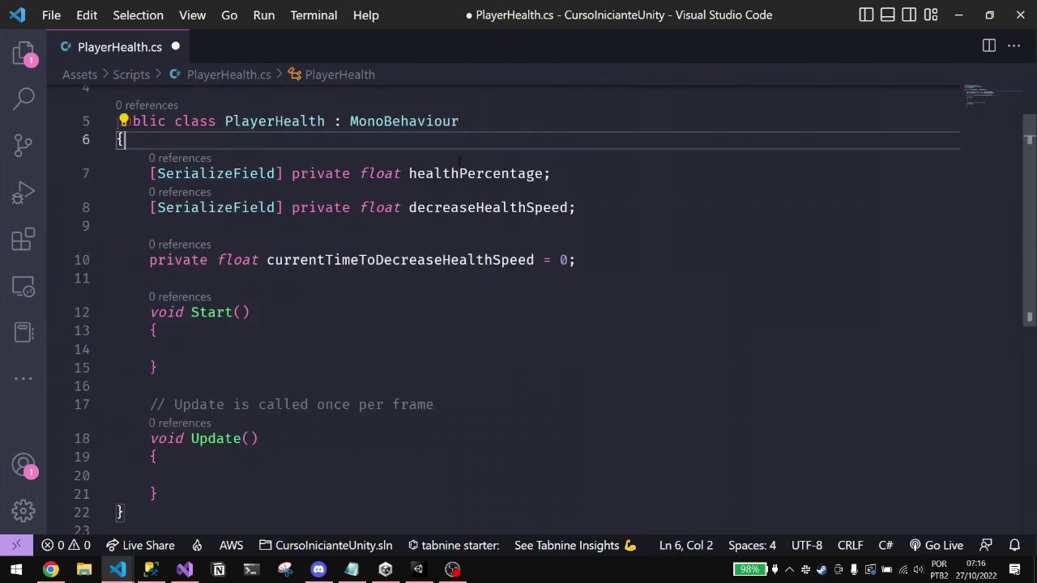
- Add 'private float startHealth = 0;' after the timer field
key("Return")
type("[")
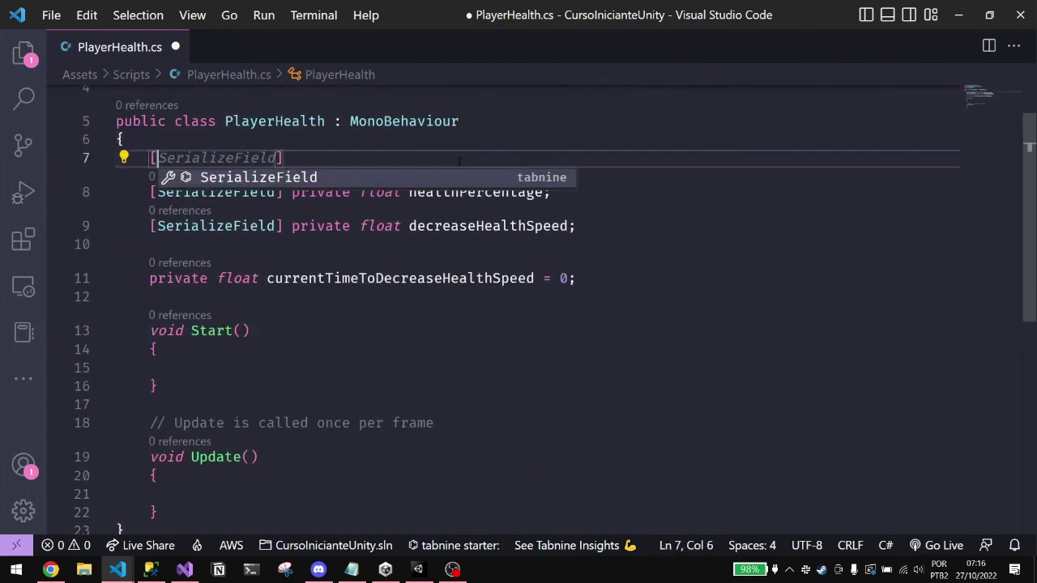
type("Seria")
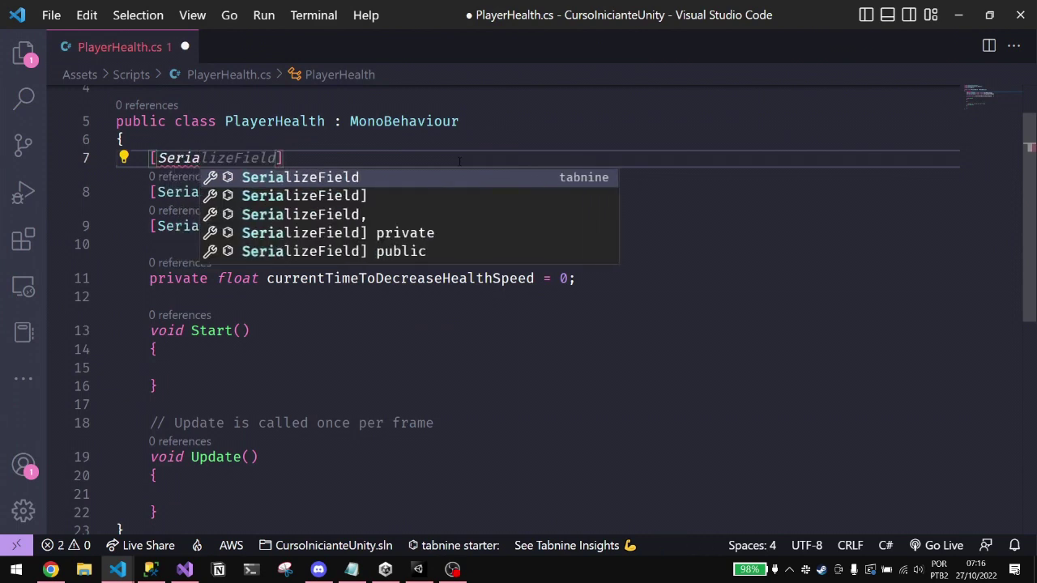
key("Escape")
key("ctrl+shift+k")
key("Down")
key("Down")
key("Down")
key("Return")
key("Up")
type("private float startHealth = 0;")
key("Down")
key("Down")
key("Down")
key("Down")
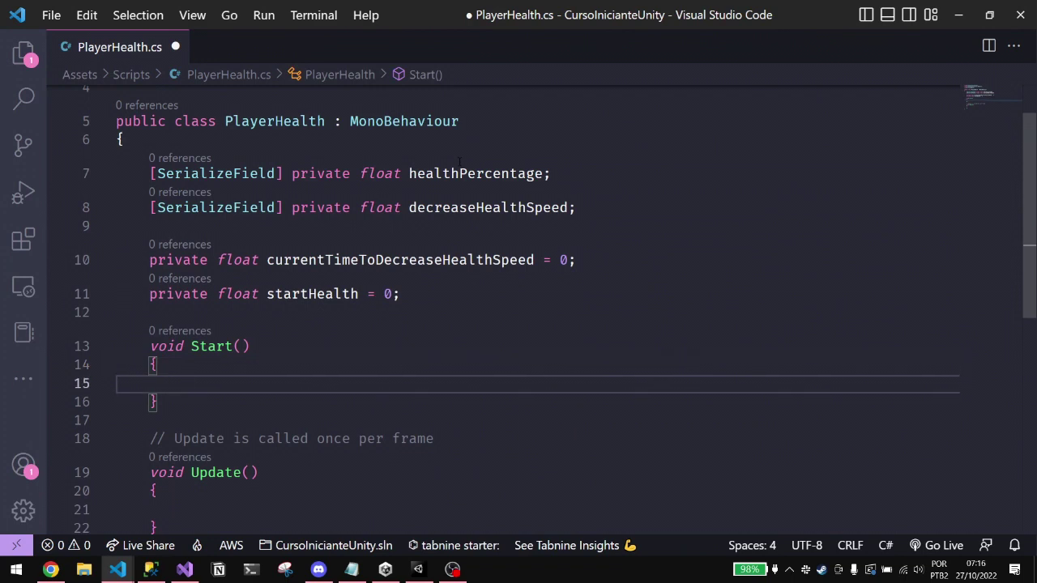
- Write 'startHealth = healthPercentage;' inside Start()
type("startHeal")
key("Tab")
type("hea")
key("Tab")
type(";")
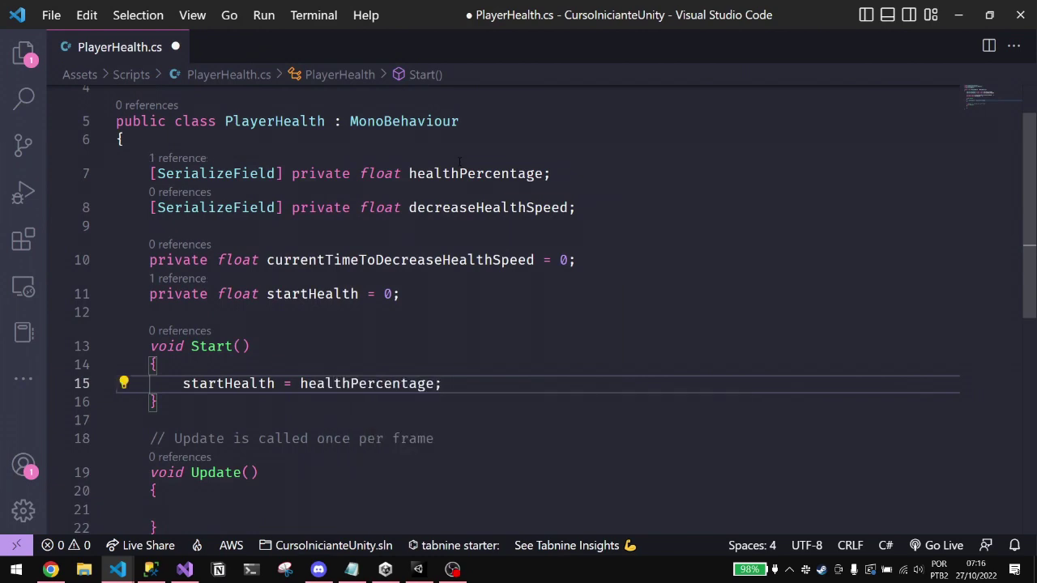
scroll(459, 162, "down", 3)
scroll(388, 226, "up", 3)
scroll(320, 288, "down", 1)
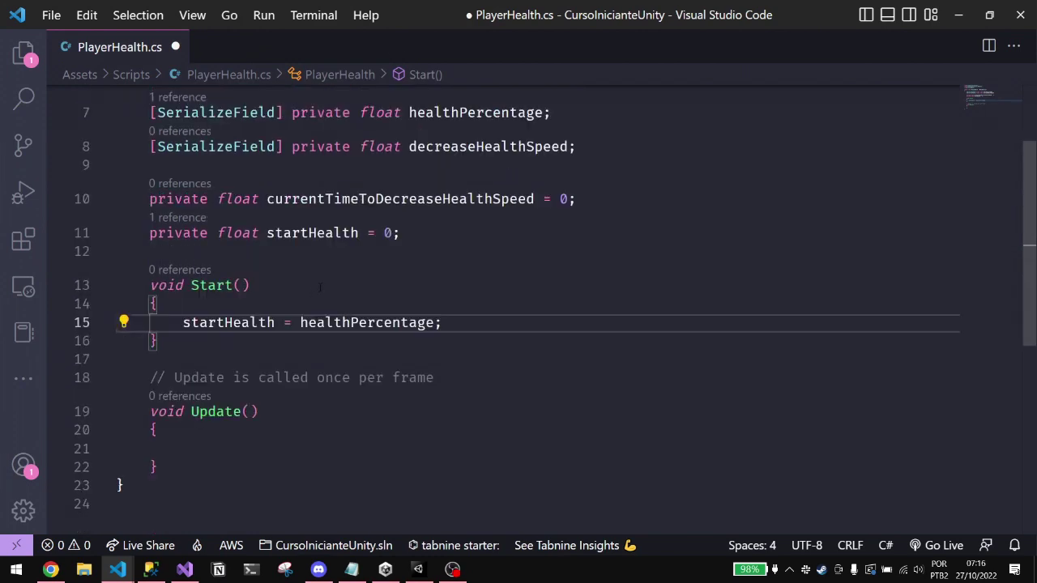
left_click_drag(181, 322, 444, 322)
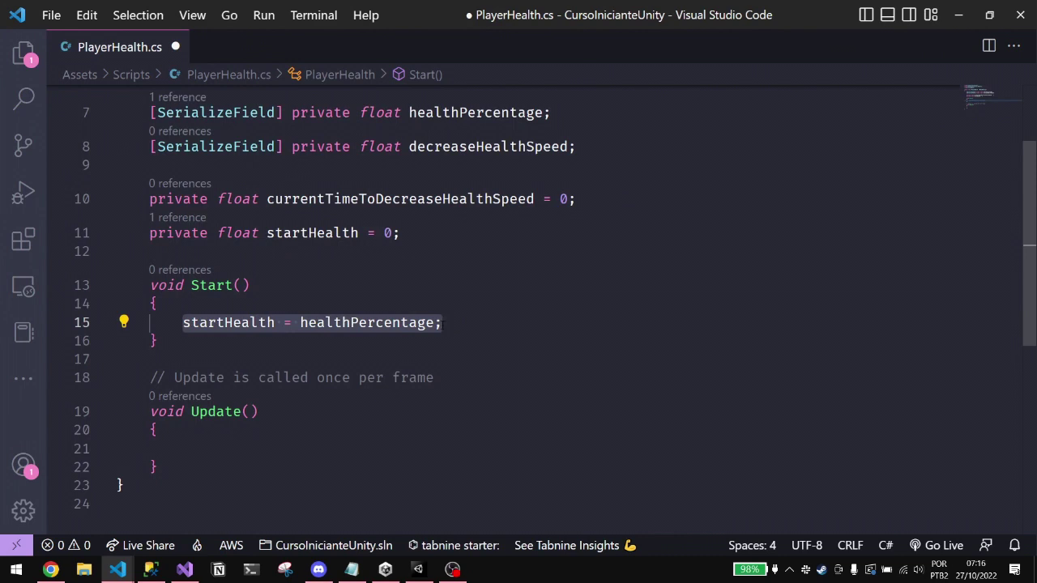
- Delete the comment line above Update()
left_click(194, 449)
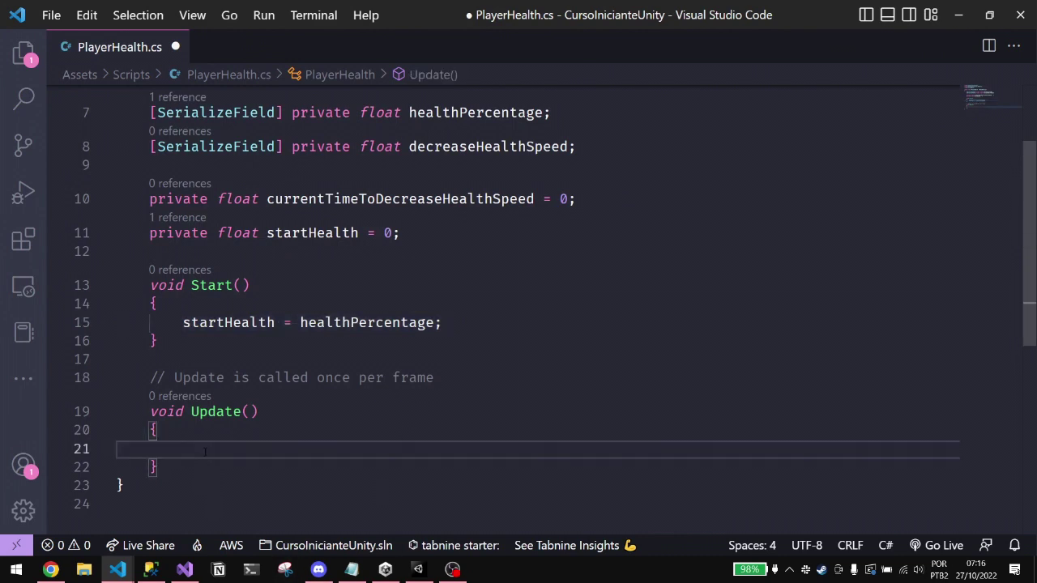
scroll(197, 382, "down", 1)
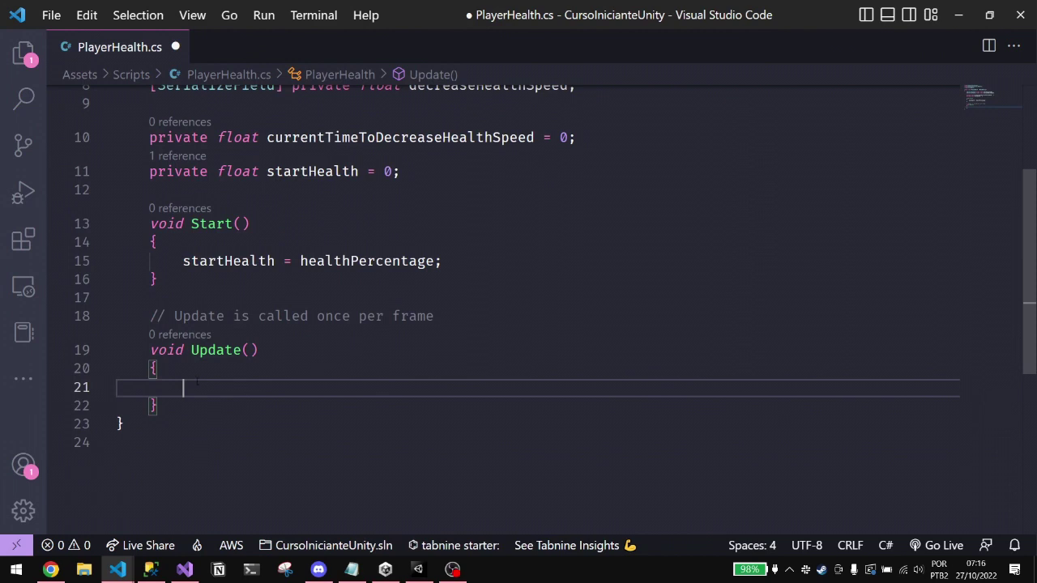
left_click(150, 316)
key("shift+Down")
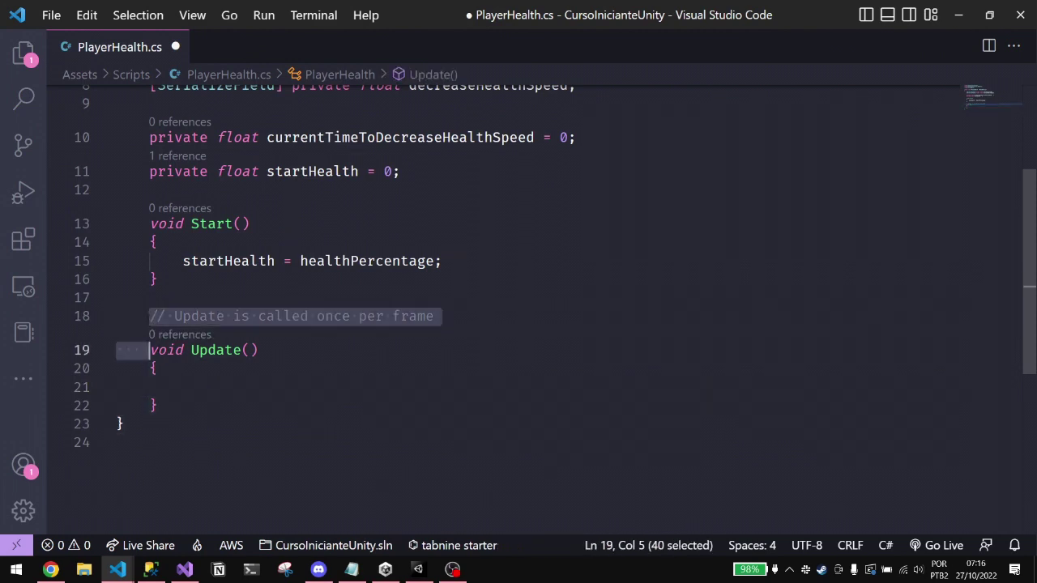
key("Delete")
key("Down")
key("Down")
key("End")
- In Update(), write 'currentTimeToDecreaseHealthSpeed += Time.deltaTime * decreaseHealthSpeed;'
type("curr")
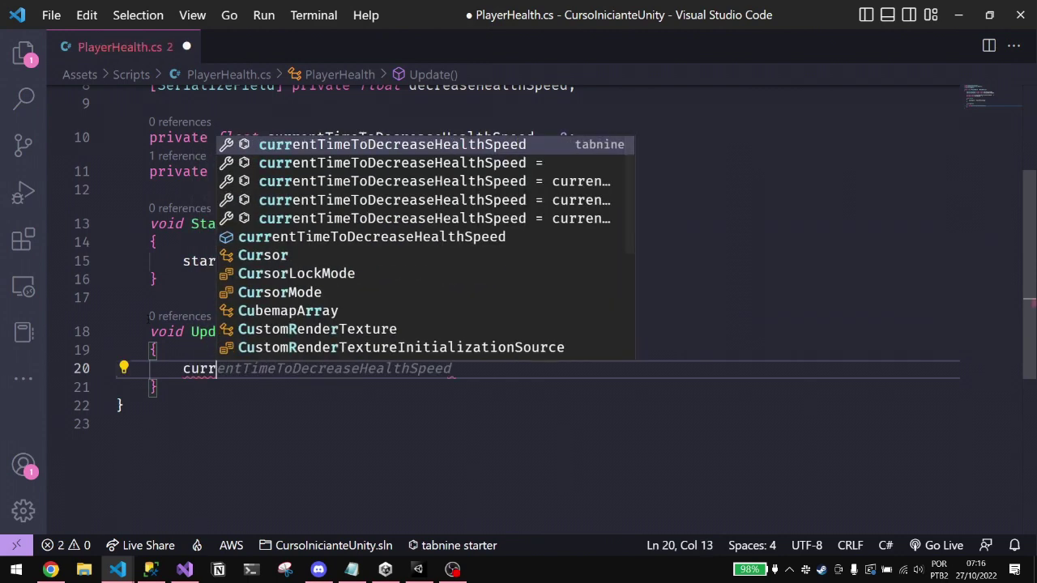
key("Tab")
type("+= Time.delta")
key("BackSpace")
key("BackSpace")
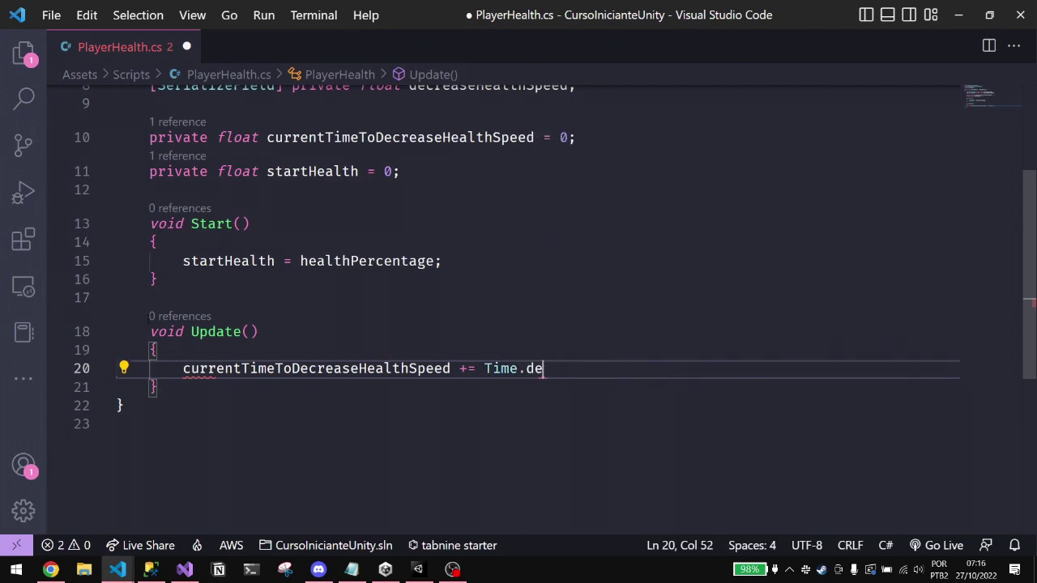
type("taTime")
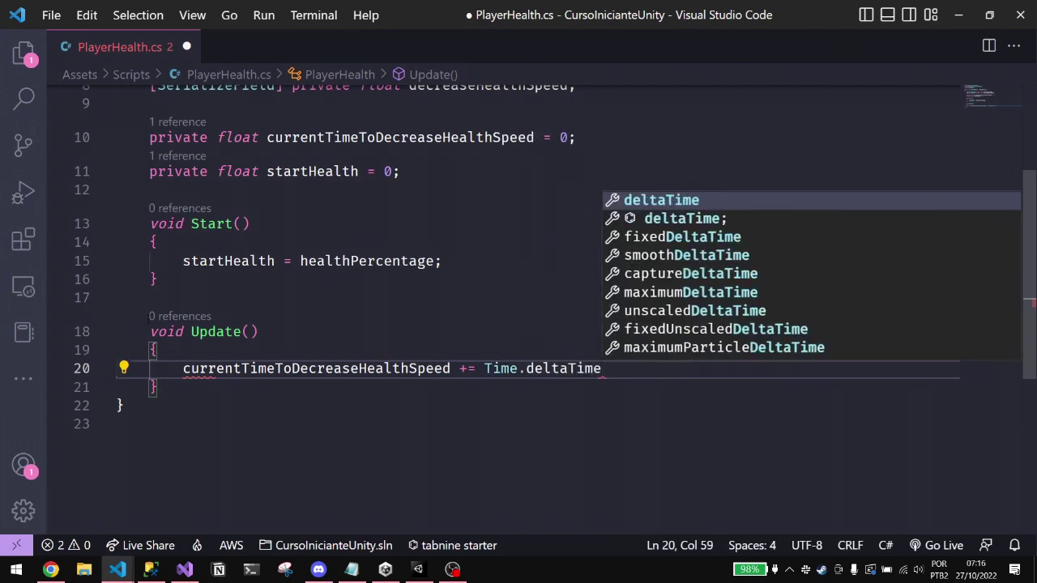
type(" * dec")
key("Tab")
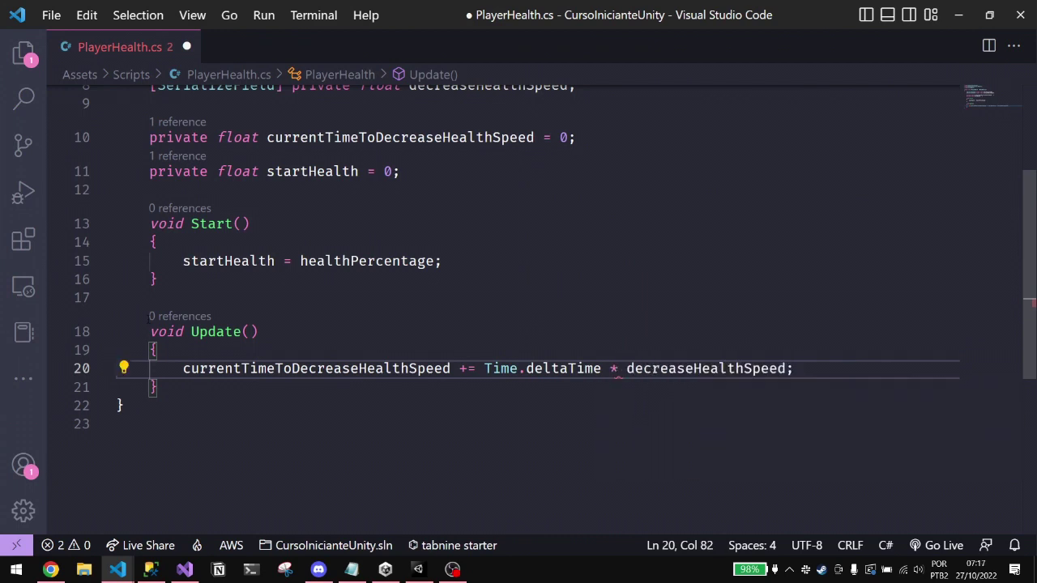
key("Return")
- Check the new timer statement's variable and Time.deltaTime multiplier, leaving an indented empty line below
key("Up")
key("ctrl+shift+Right")
key("Down")
key("Tab")
key("Left")
key("Left")
key("Left")
key("Left")
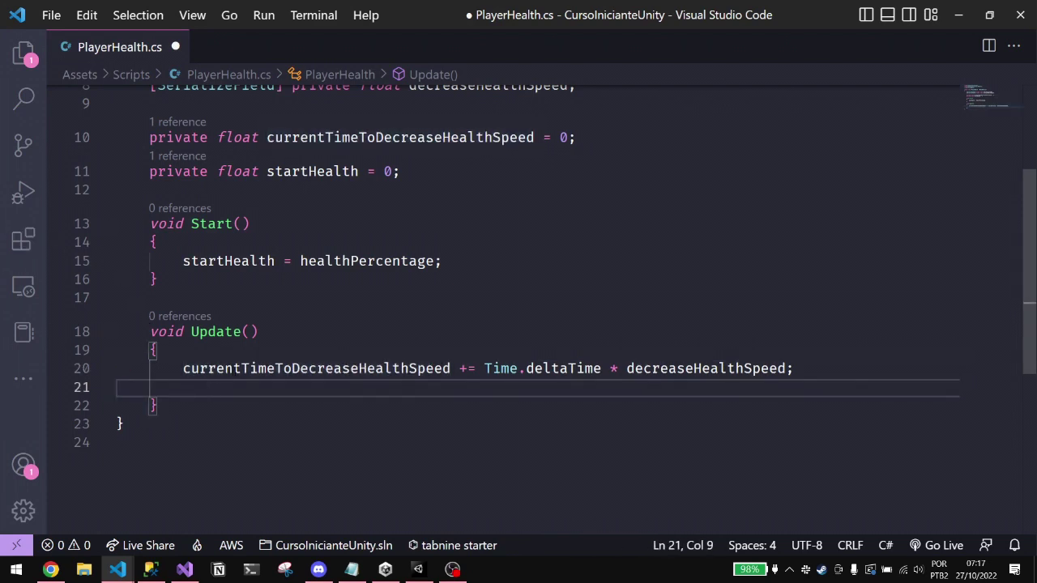
double_click(316, 369)
key("ctrl+c")
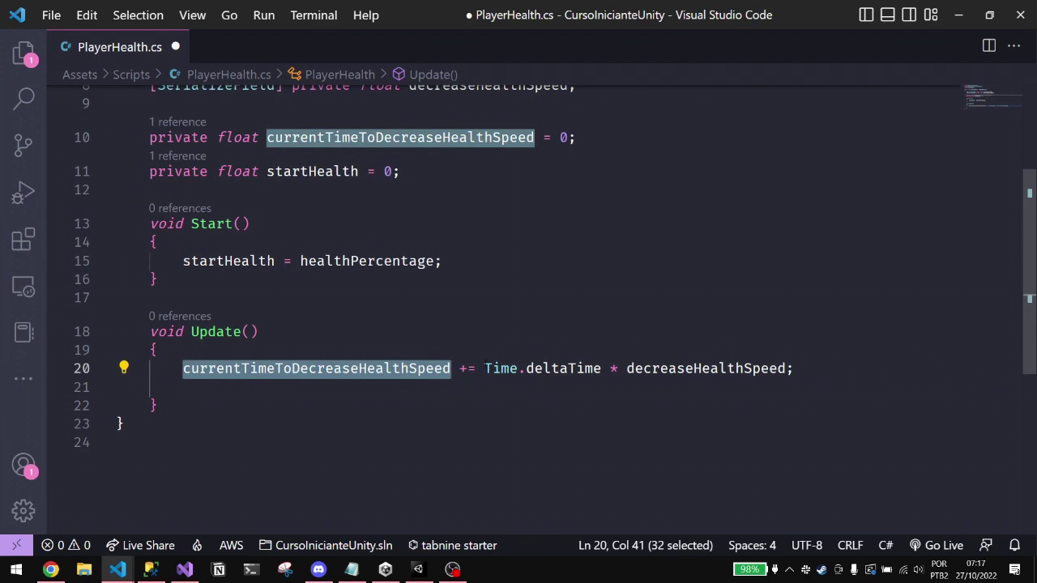
left_click_drag(484, 369, 619, 369)
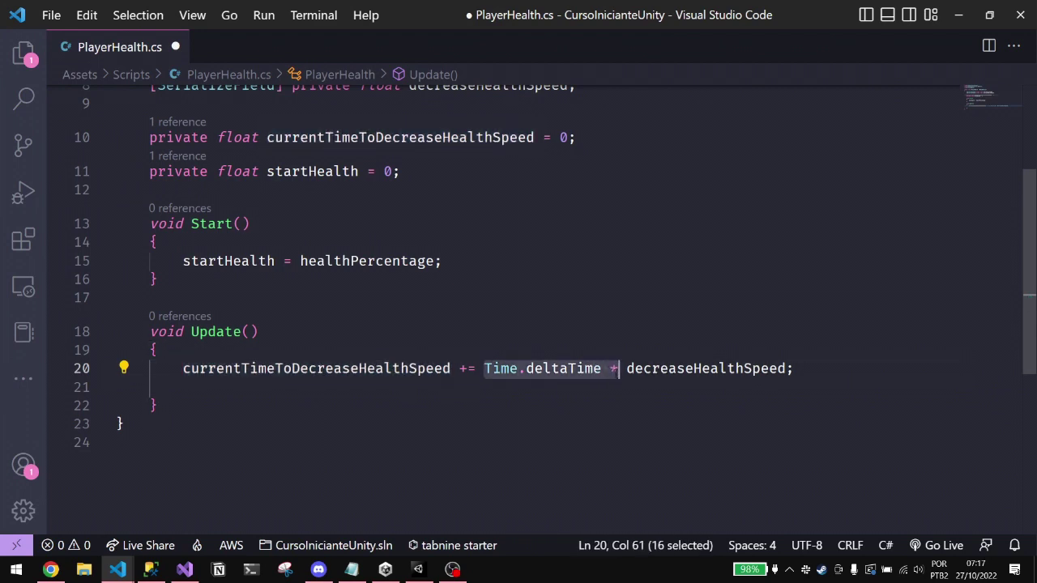
scroll(636, 375, "down", 1)
left_click(547, 332)
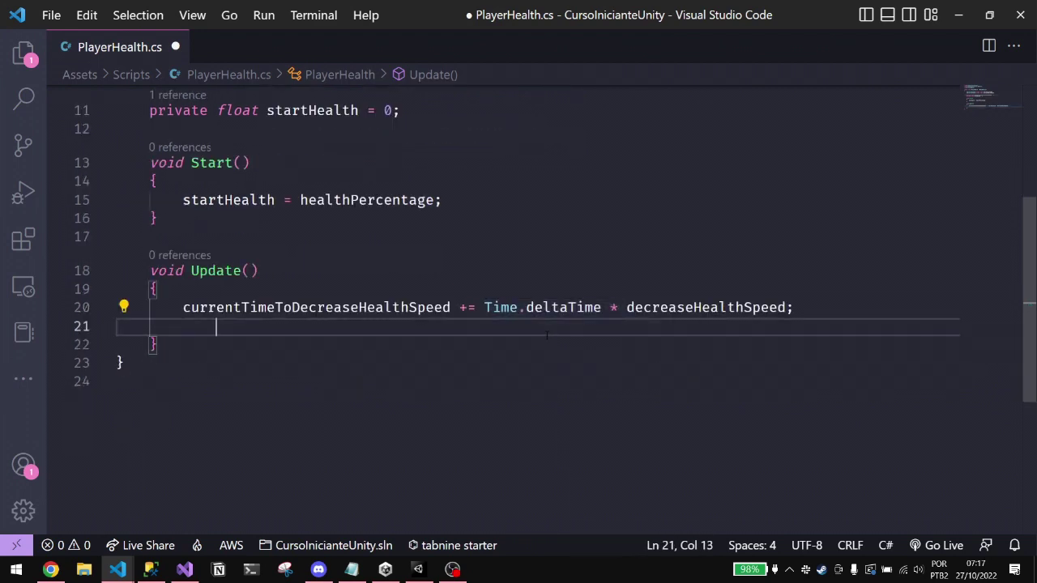
- Add 'if(currentTimeToDecreaseHealthSpeed >= 1)' with a block resetting the timer to 0
key("BackSpace")
type("if(")
key("Tab")
type(">")
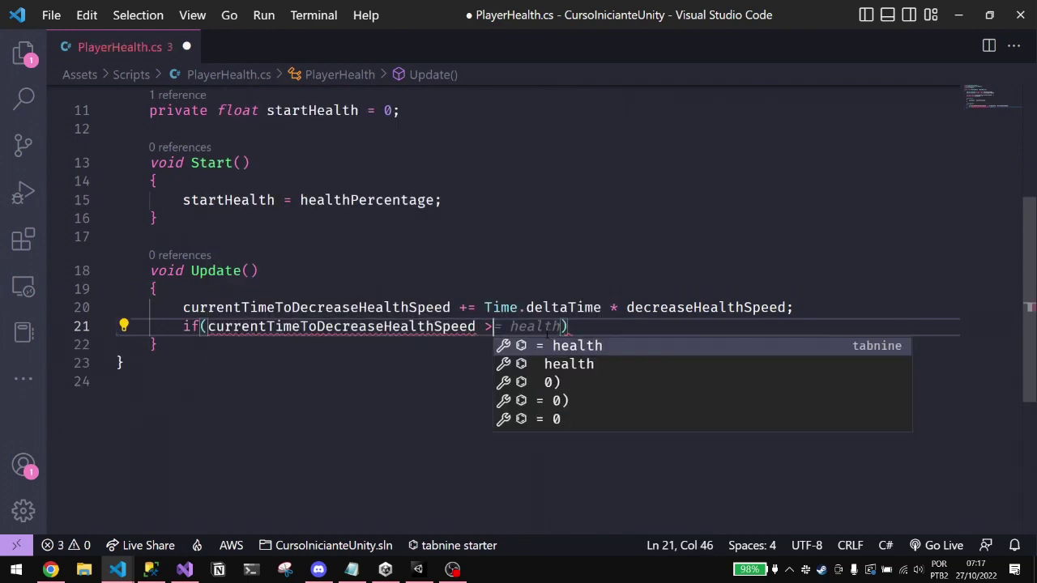
type("= 1){")
key("Return")
key("Up")
key("ctrl+d")
key("Down")
key("Return")
key("ctrl+v")
type("= 0;")
- Begin 'healthPercentage -=' on the empty line inside the if block
key("Up")
key("Tab")
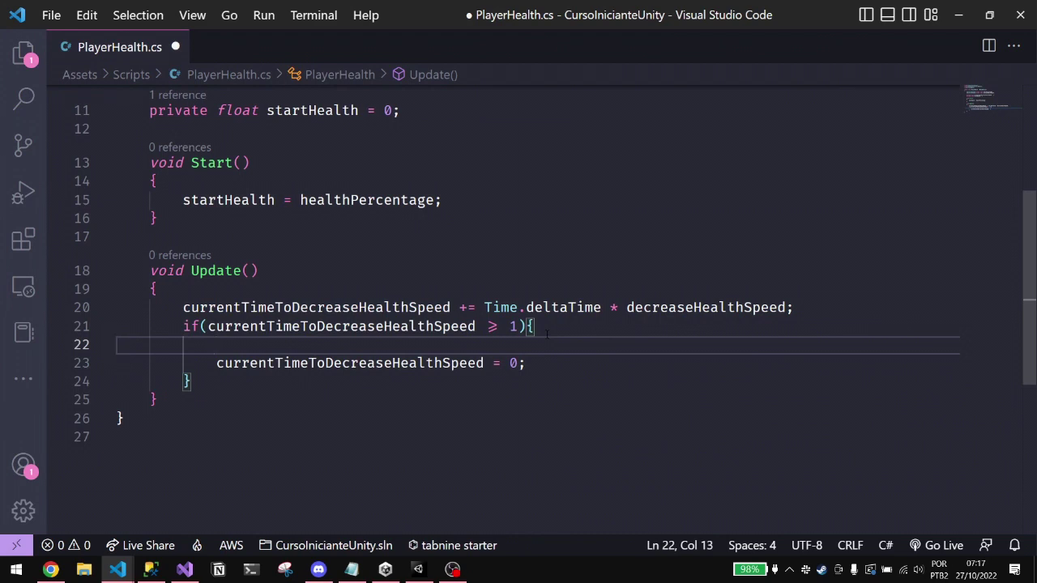
type("healt")
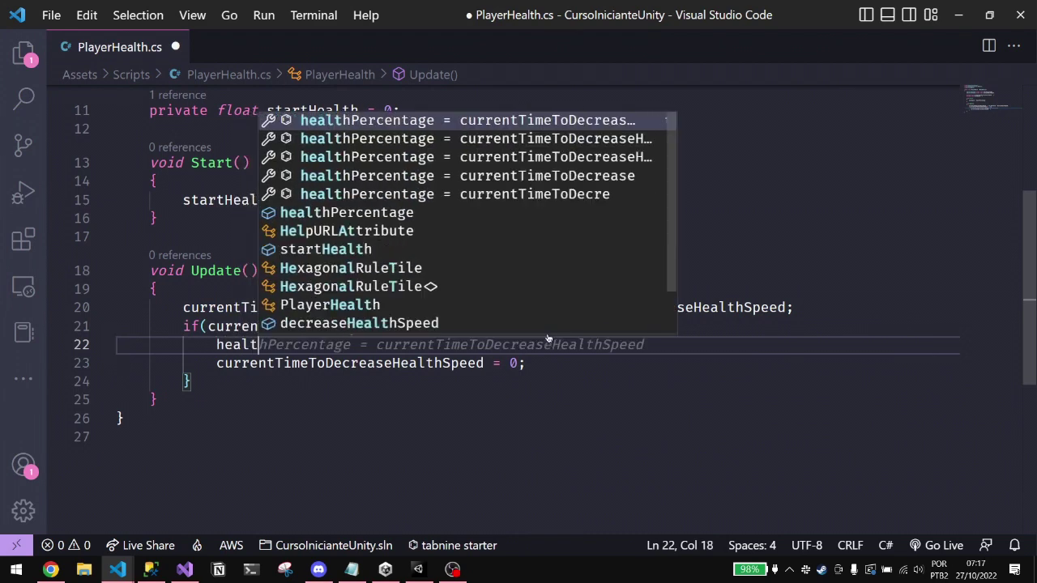
key("Tab")
key("ctrl+BackSpace")
key("BackSpace")
key("BackSpace")
type("-=")
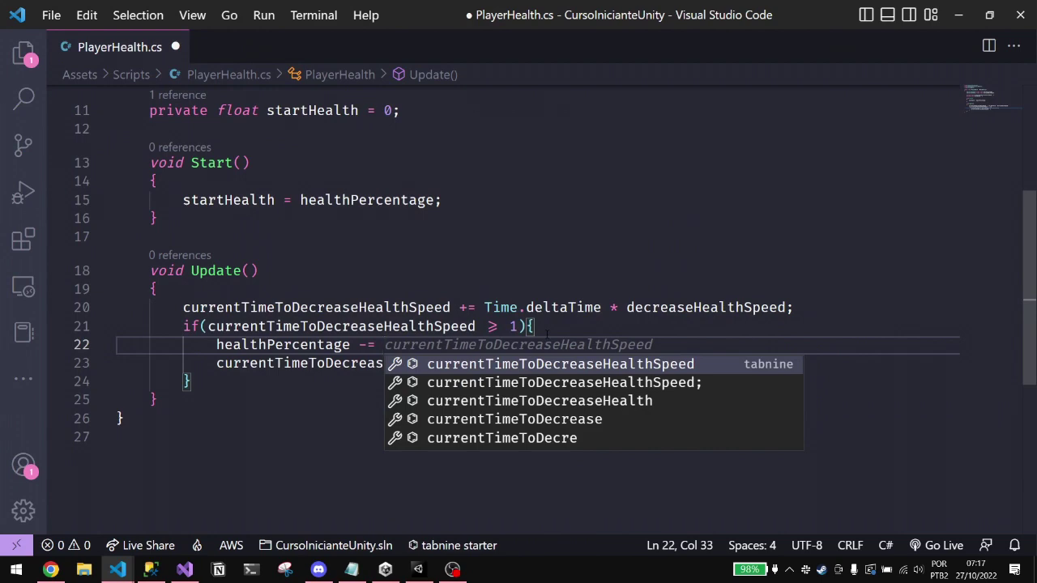
key("Escape")
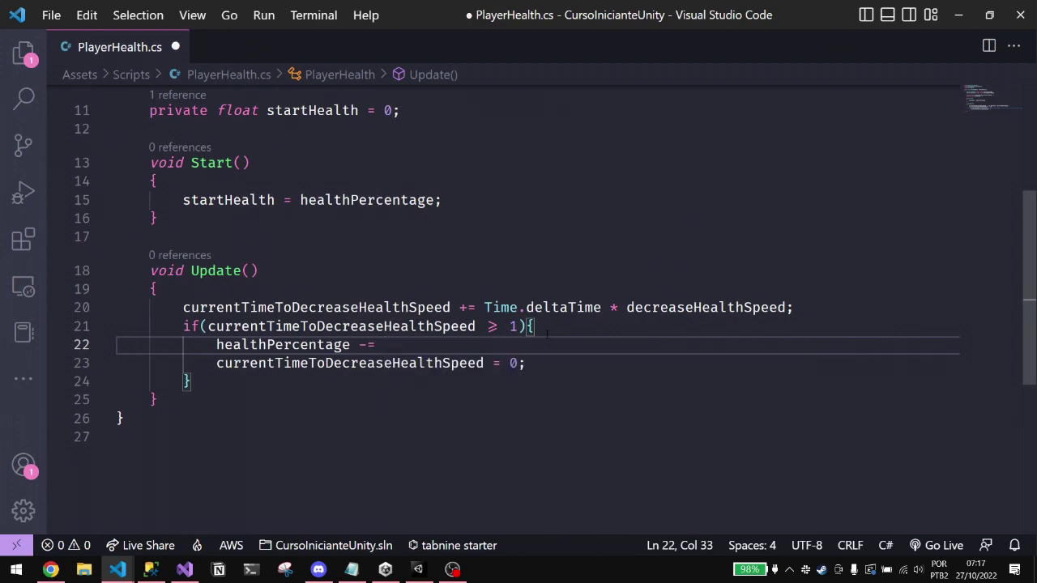
scroll(547, 333, "up", 5)
left_click_drag(598, 236, 598, 271)
- Add a '[SerializeField] private float decreaseHealthAmount;' field below healthPercentage
left_click(598, 236)
key("Return")
type("[Seri")
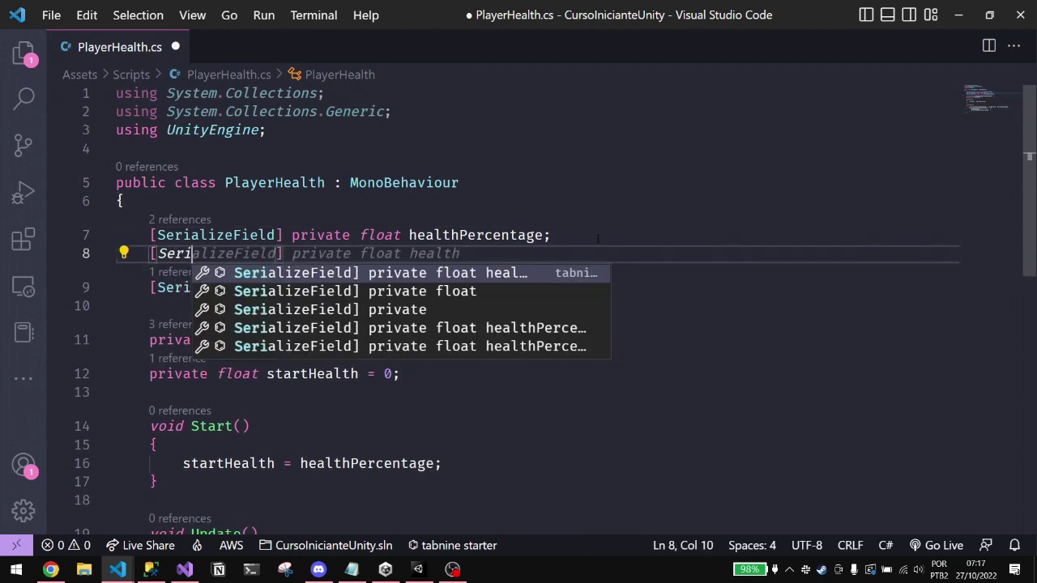
key("Tab")
key("ctrl+BackSpace")
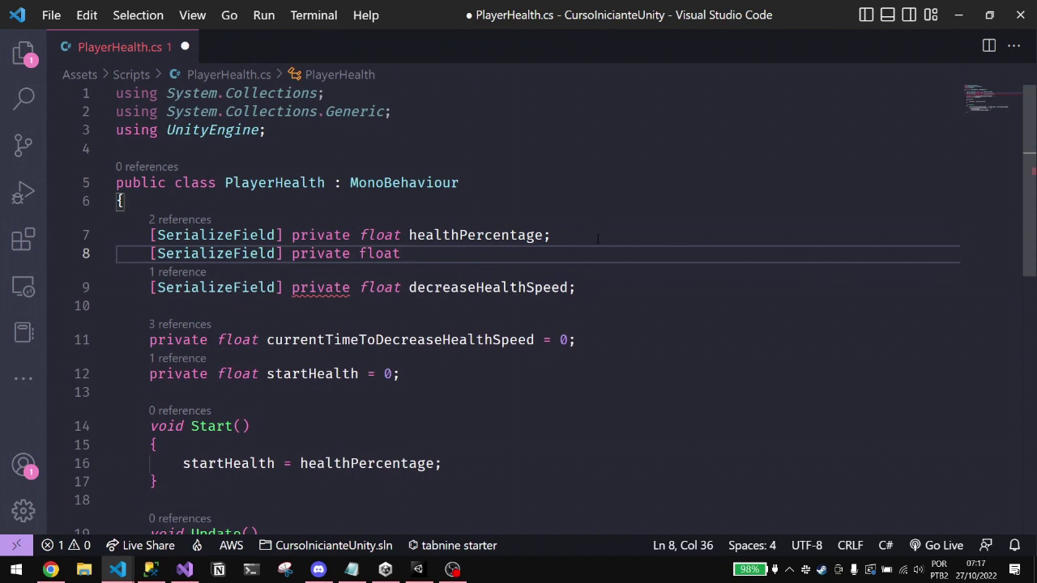
type("decreaseHealthAmount;")
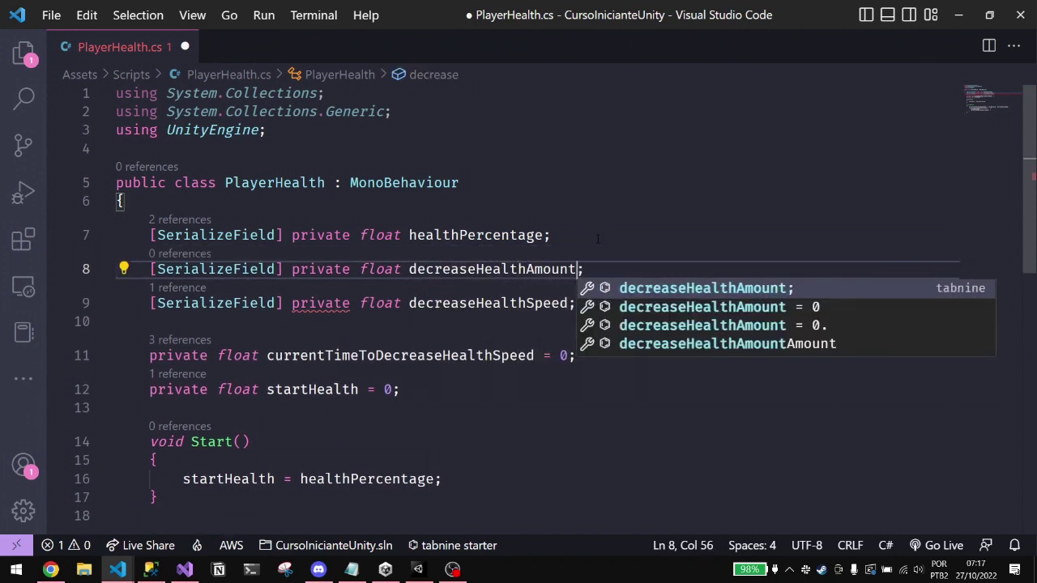
key("Left")
key("ctrl+shift+Left")
key("ctrl+c")
- Complete the if-block line as 'healthPercentage -= decreaseHealthAmount;'
scroll(465, 261, "down", 5)
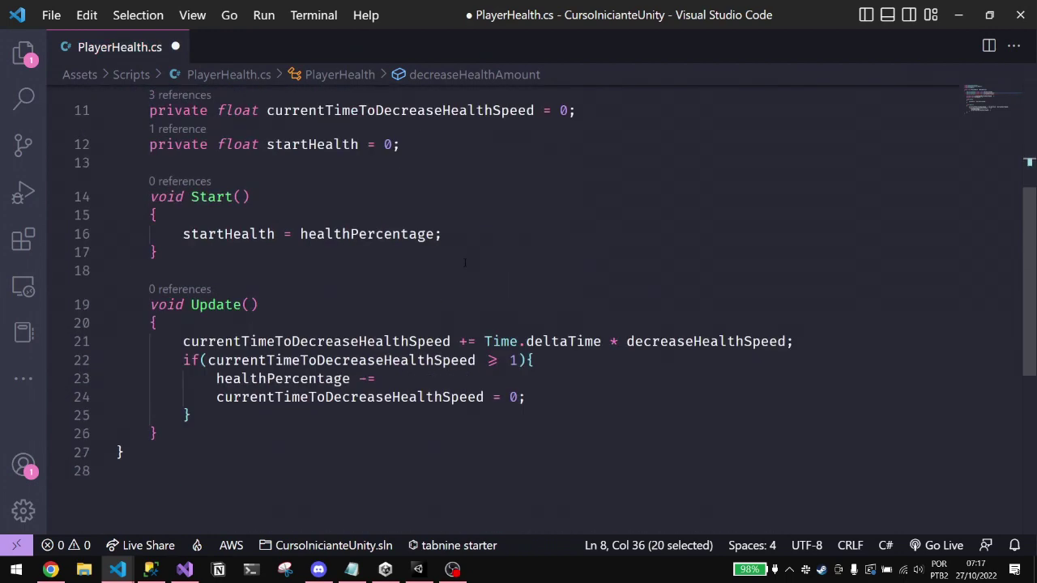
left_click(496, 379)
key("ctrl+v")
type(";")
- Review the fields and Update() code, then save PlayerHealth.cs
scroll(397, 382, "down", 1)
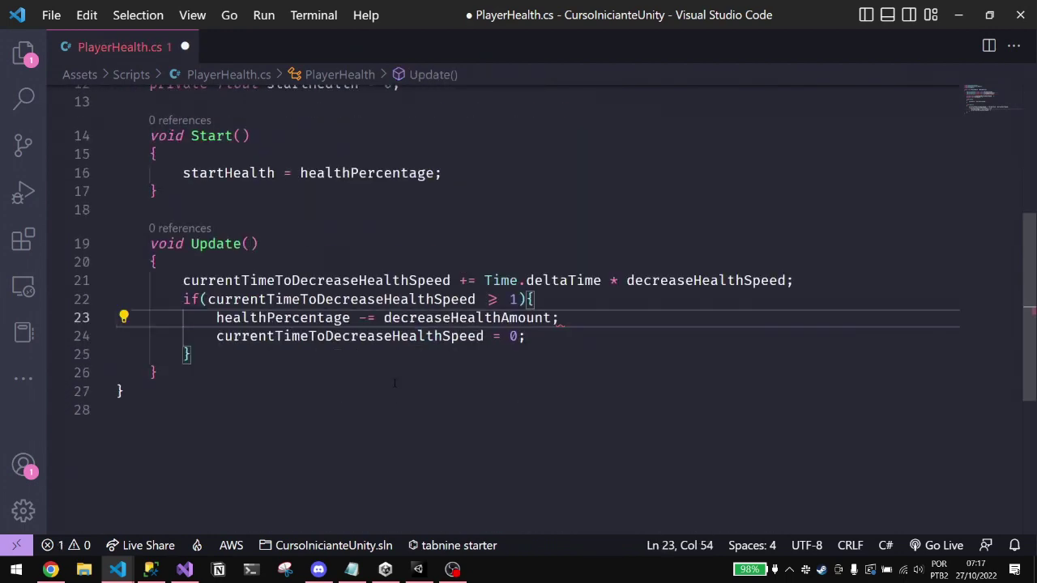
scroll(363, 391, "up", 2)
scroll(363, 391, "up", 2)
scroll(363, 391, "down", 2)
scroll(362, 391, "down", 2)
scroll(502, 308, "up", 1)
scroll(502, 308, "up", 2)
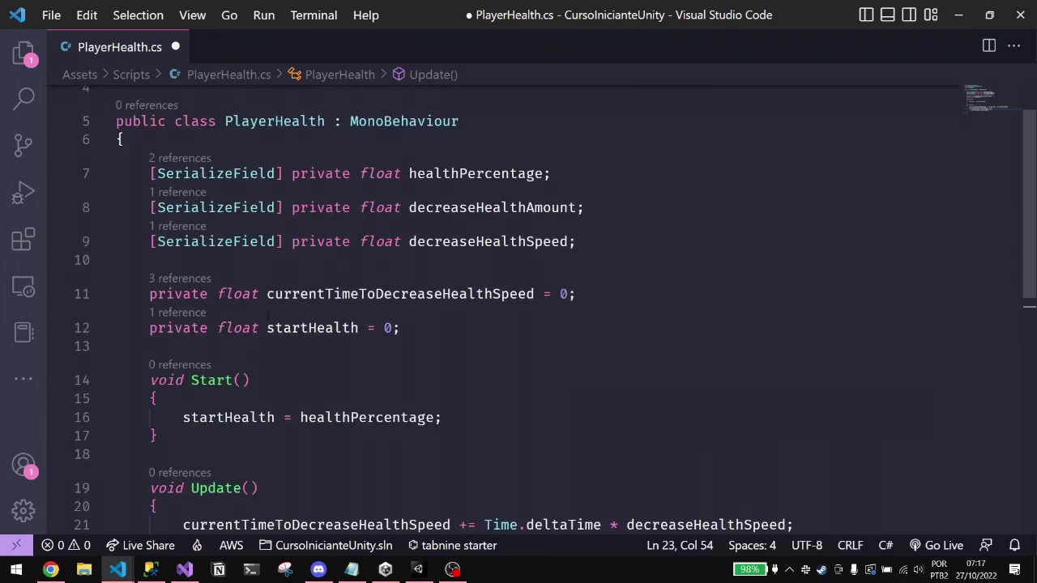
scroll(391, 201, "down", 1)
scroll(392, 201, "down", 3)
scroll(401, 227, "up", 3)
scroll(405, 236, "up", 1)
scroll(405, 235, "down", 1)
scroll(371, 289, "down", 3)
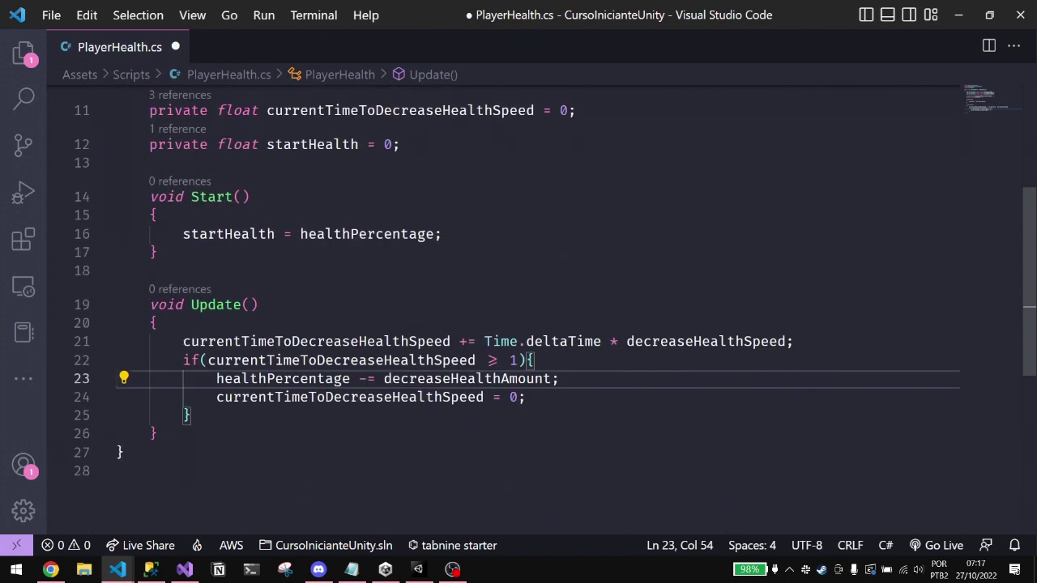
scroll(364, 357, "up", 1)
scroll(365, 357, "up", 1)
scroll(364, 357, "up", 1)
scroll(322, 327, "down", 2)
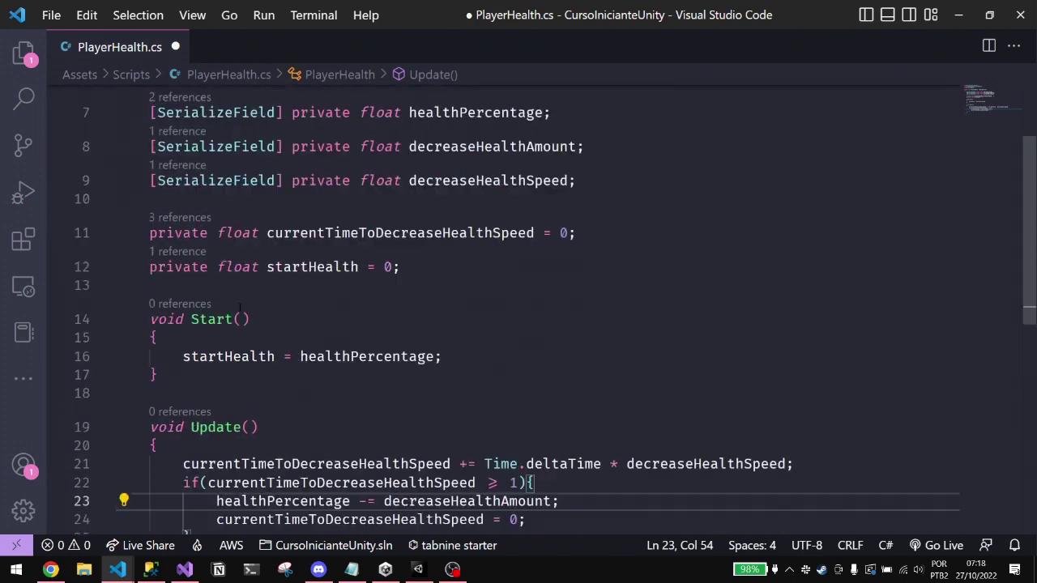
key("ctrl+s")
- Review the Update block that lowers healthPercentage by decreaseHealthAmount, then mark healthPercentage on line 23
scroll(322, 327, "up", 2)
scroll(321, 327, "down", 3)
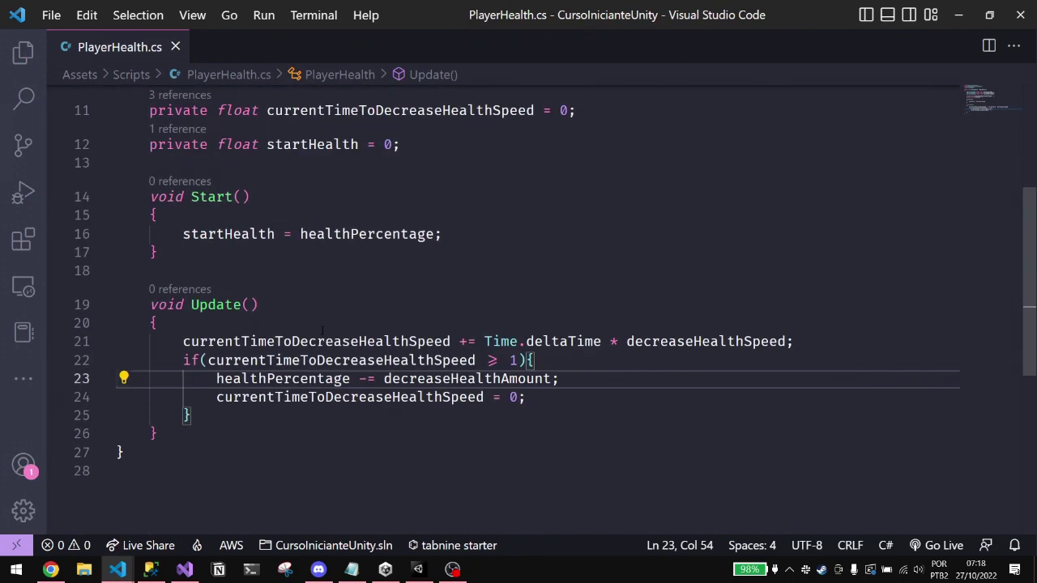
scroll(314, 313, "up", 2)
scroll(314, 313, "up", 1)
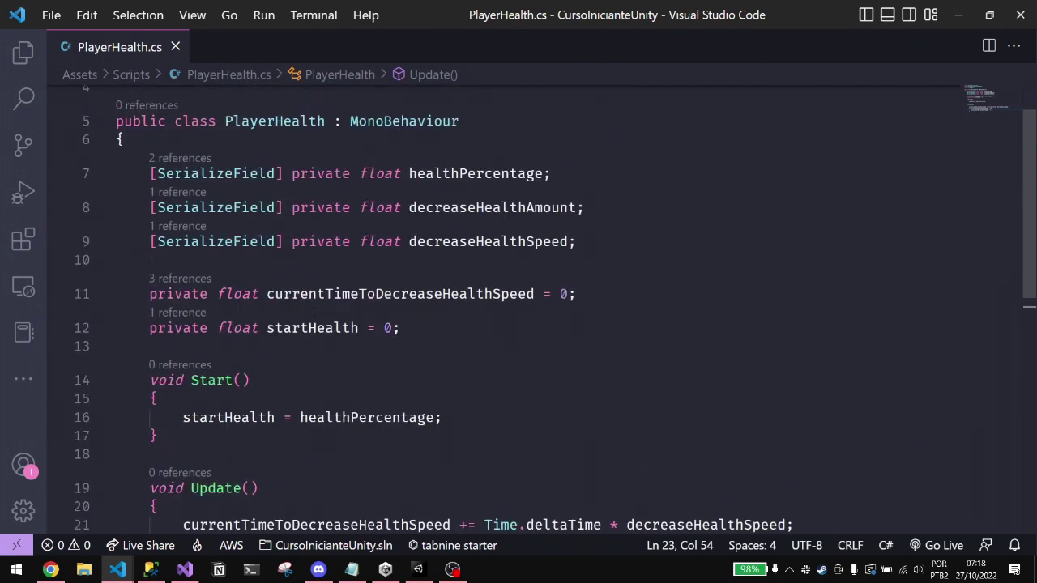
scroll(313, 313, "down", 1)
scroll(313, 313, "down", 2)
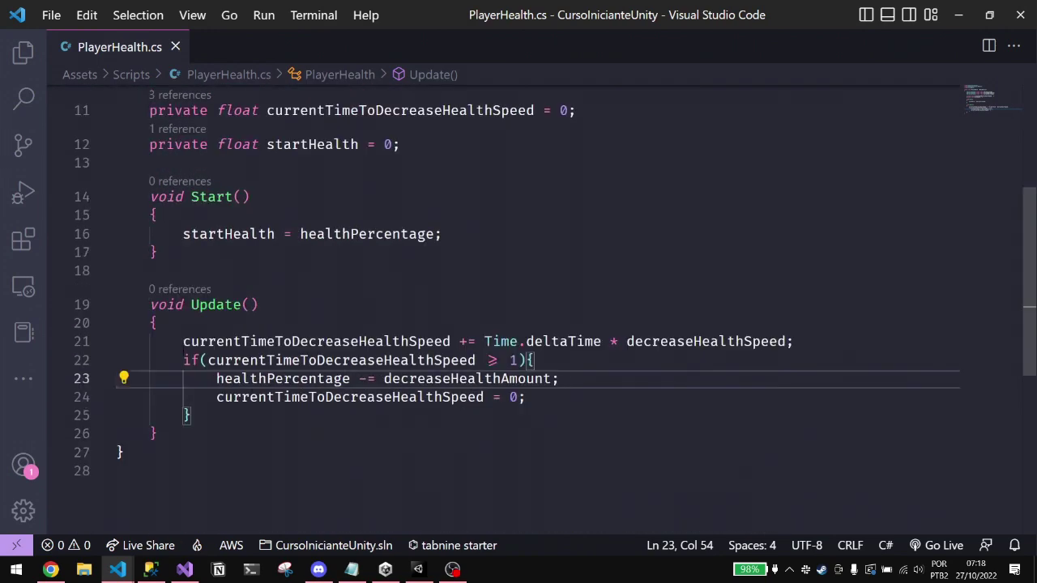
left_click_drag(183, 341, 191, 415)
scroll(227, 402, "up", 3)
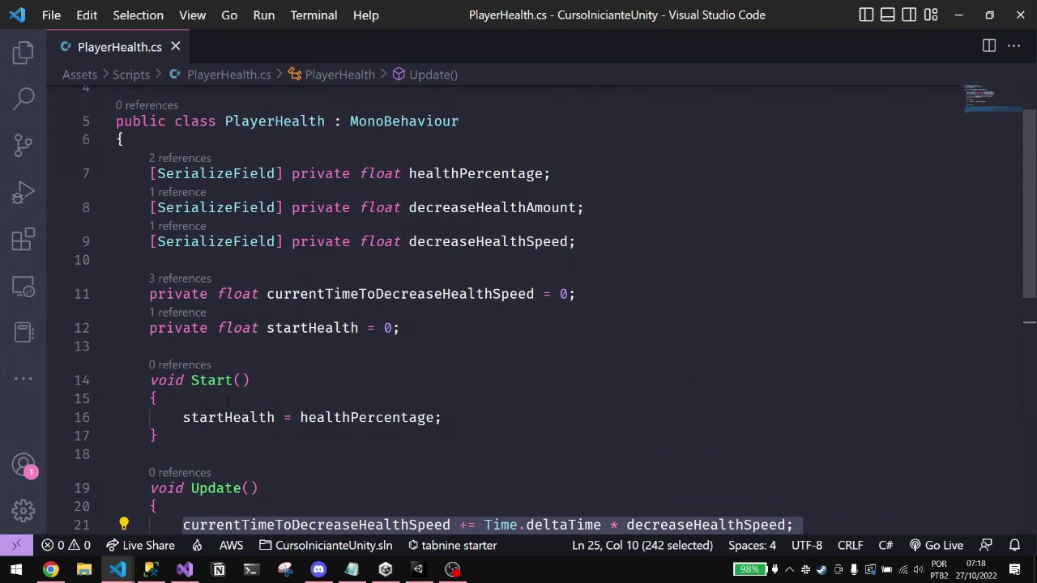
scroll(227, 402, "down", 3)
scroll(228, 402, "down", 3)
left_click(228, 403)
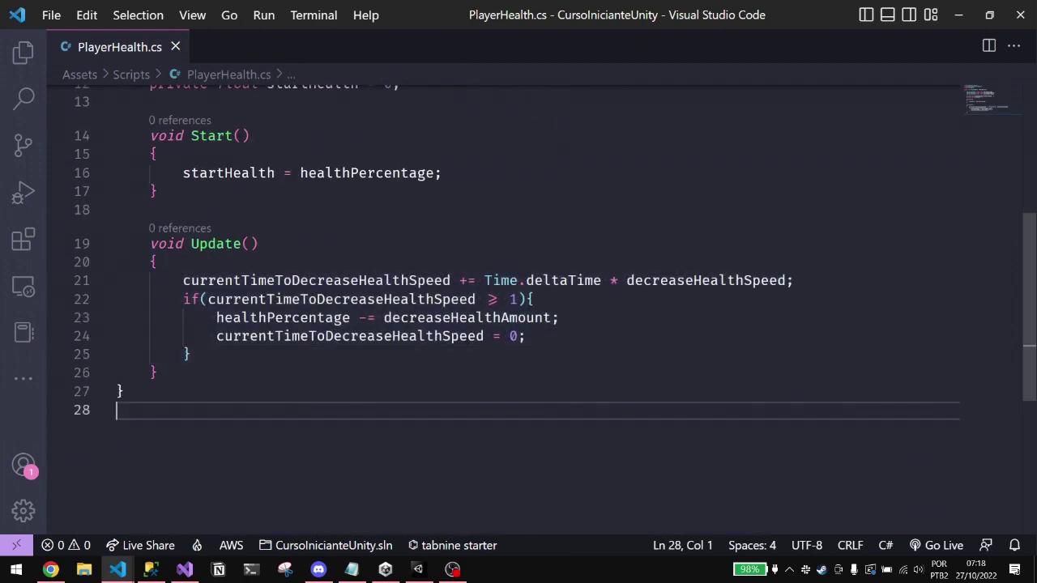
double_click(315, 319)
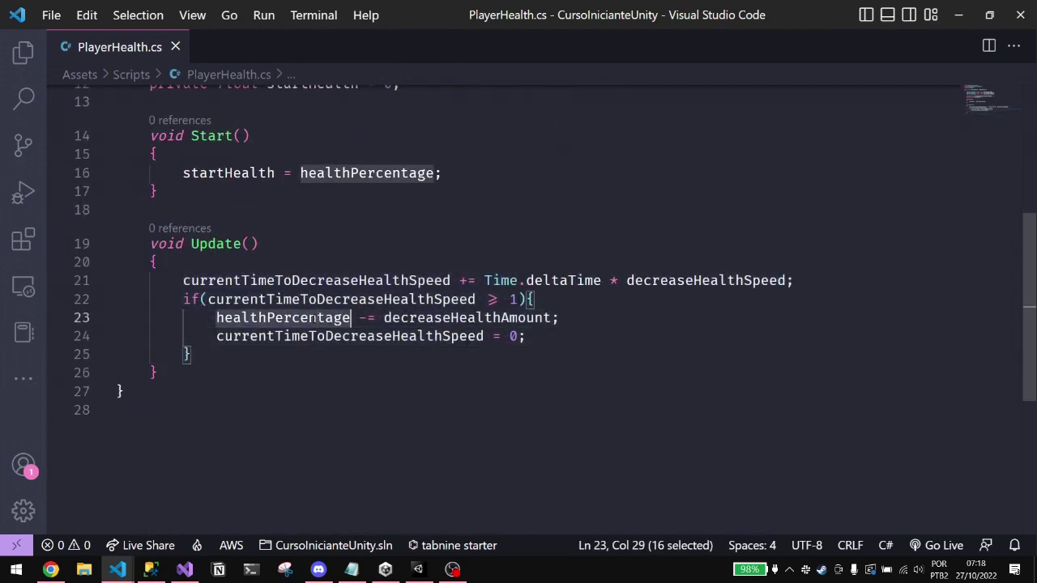
- Add '&& healthPercentage > 0' to the if condition on line 22
left_click(519, 299)
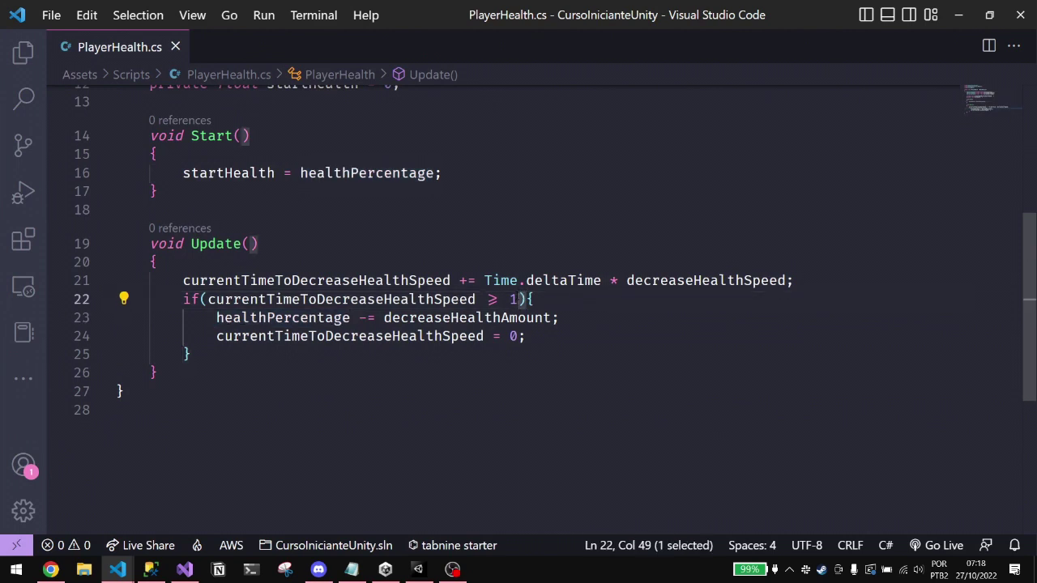
type("&& healthPercentage")
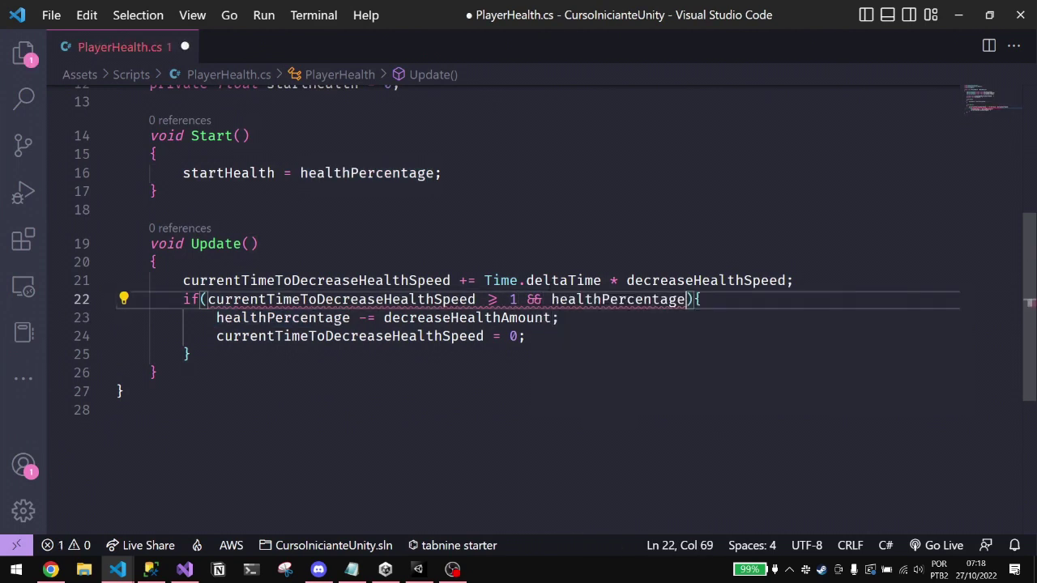
type(" > 0")
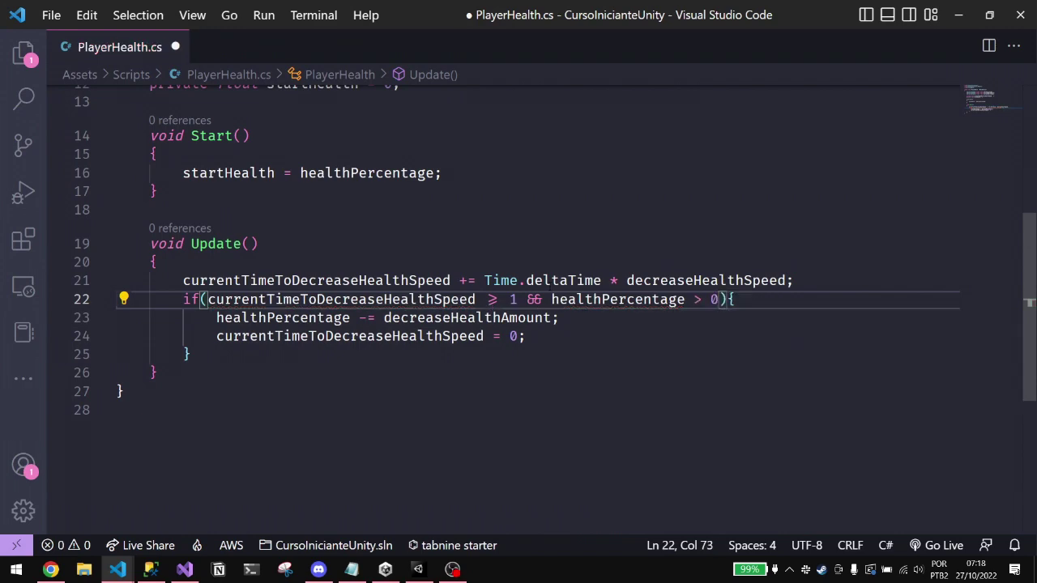
scroll(413, 294, "up", 3)
scroll(412, 294, "up", 2)
scroll(413, 294, "down", 2)
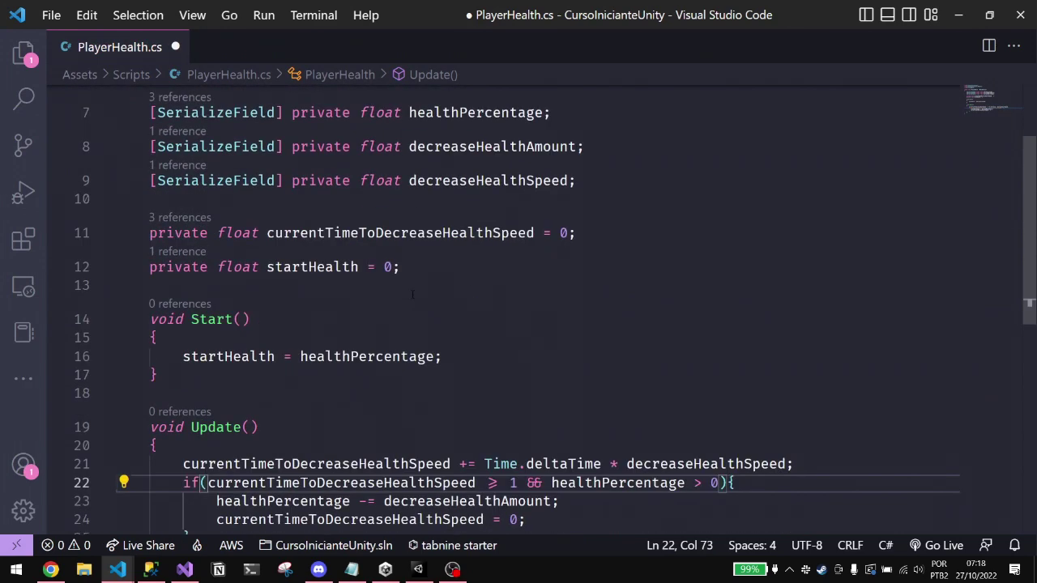
- Save PlayerHealth.cs and return to the Unity editor
key("ctrl+s")
scroll(412, 294, "up", 2)
scroll(406, 305, "down", 3)
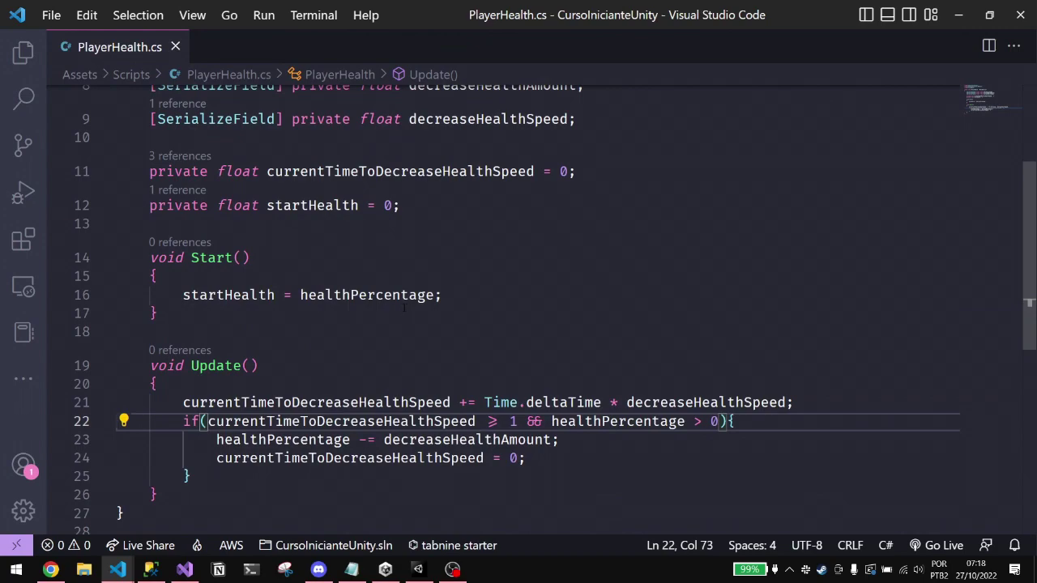
scroll(404, 307, "up", 2)
scroll(404, 307, "down", 2)
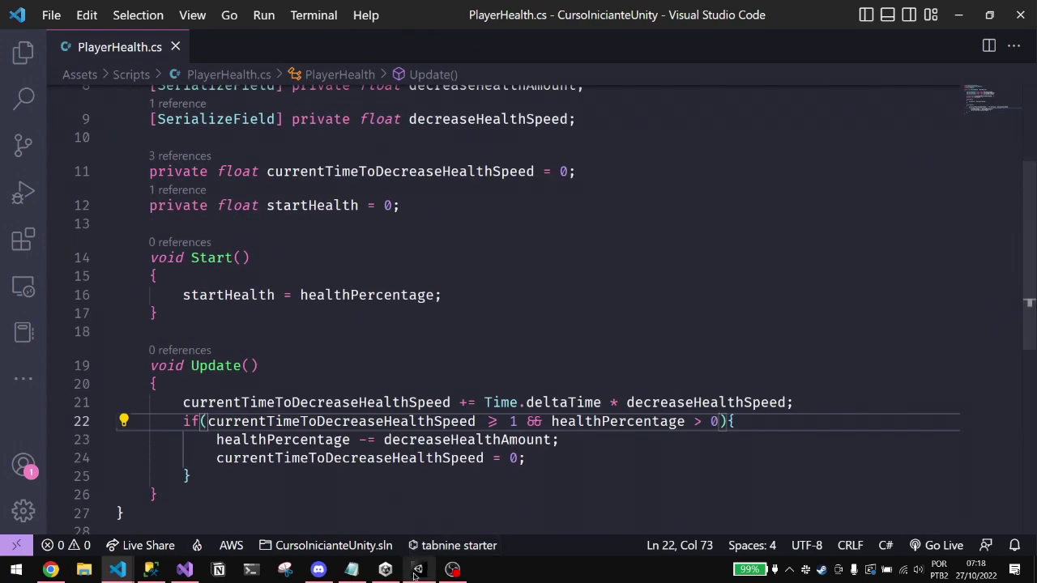
left_click(417, 571)
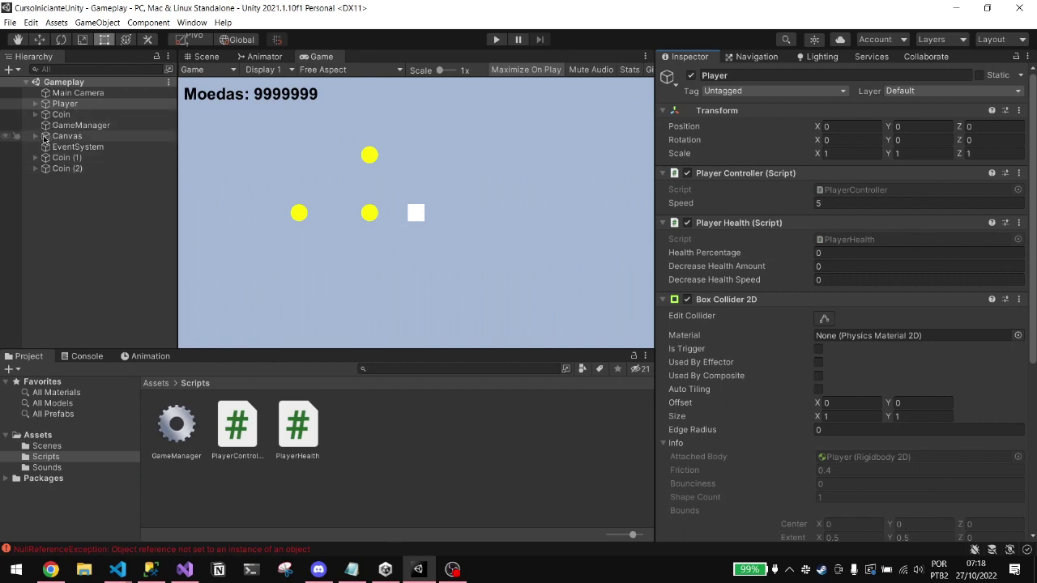
- Expand Canvas in the Hierarchy and add a UI Panel under it
left_click(35, 136)
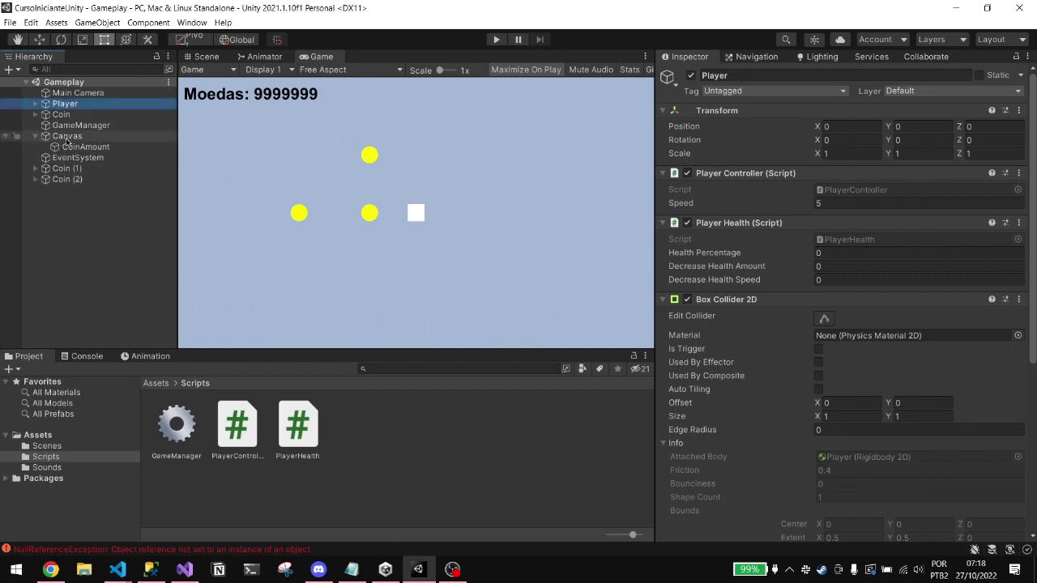
right_click(67, 142)
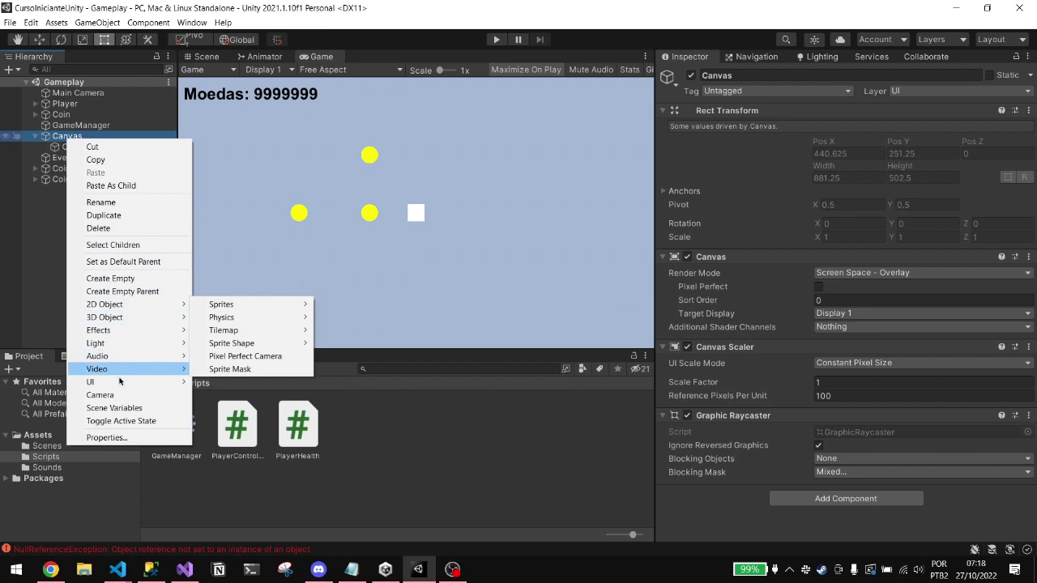
mouse_move(122, 384)
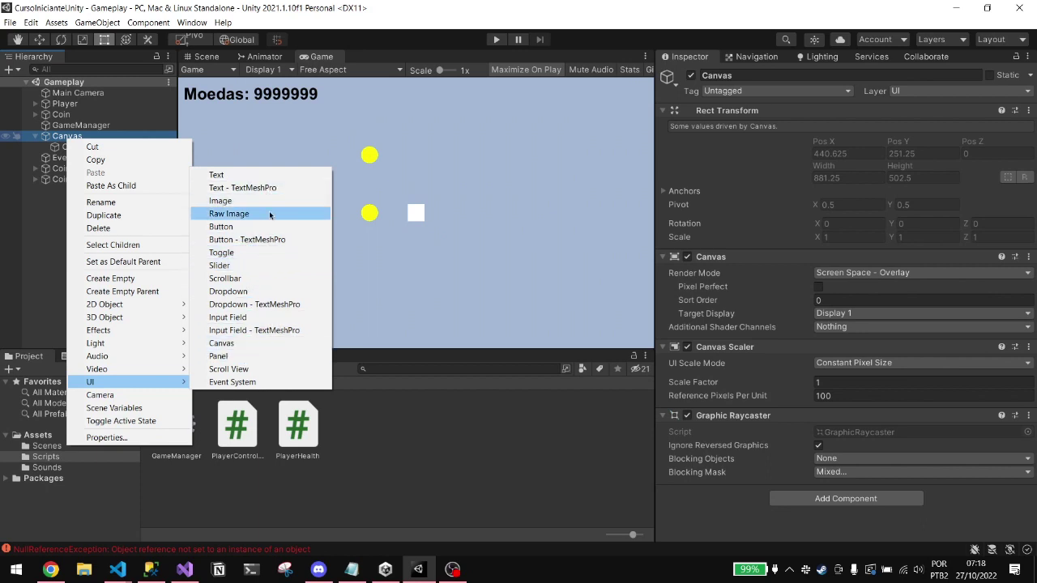
left_click(262, 361)
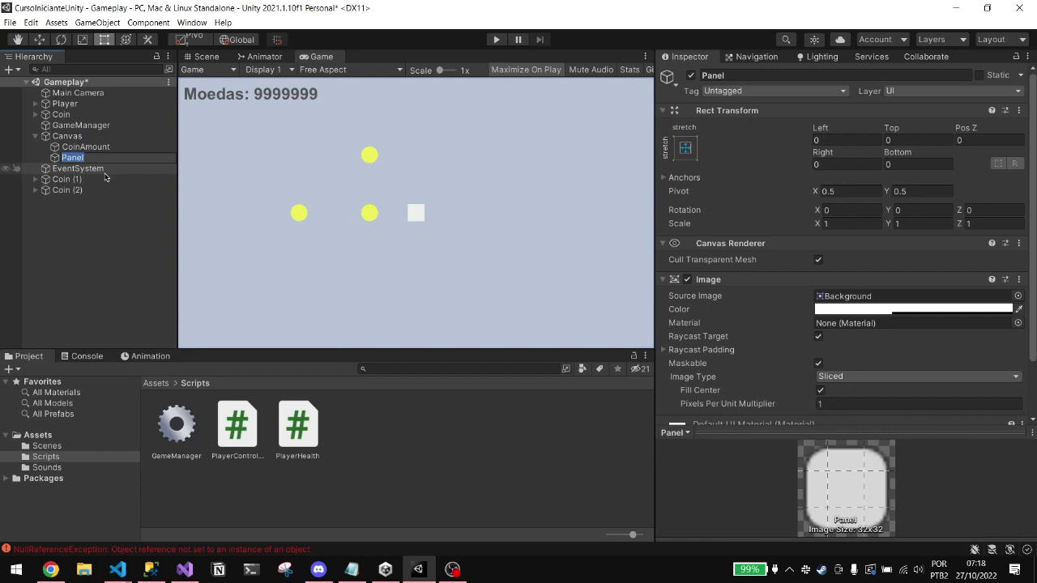
- Rename the new panel to Healthbar and anchor it to the top-right corner
type("He")
key("Return")
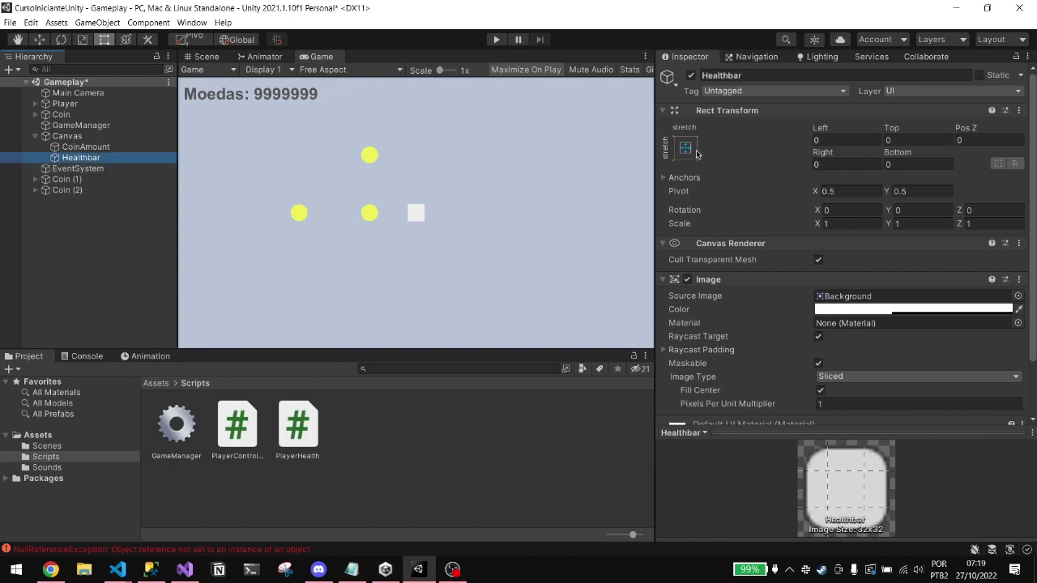
left_click(686, 149)
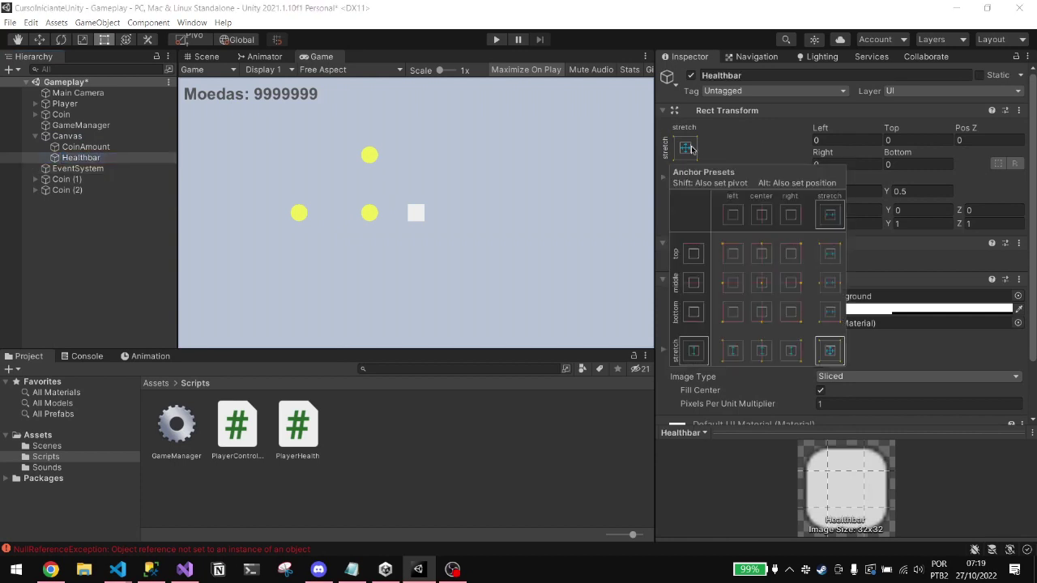
left_click(787, 263)
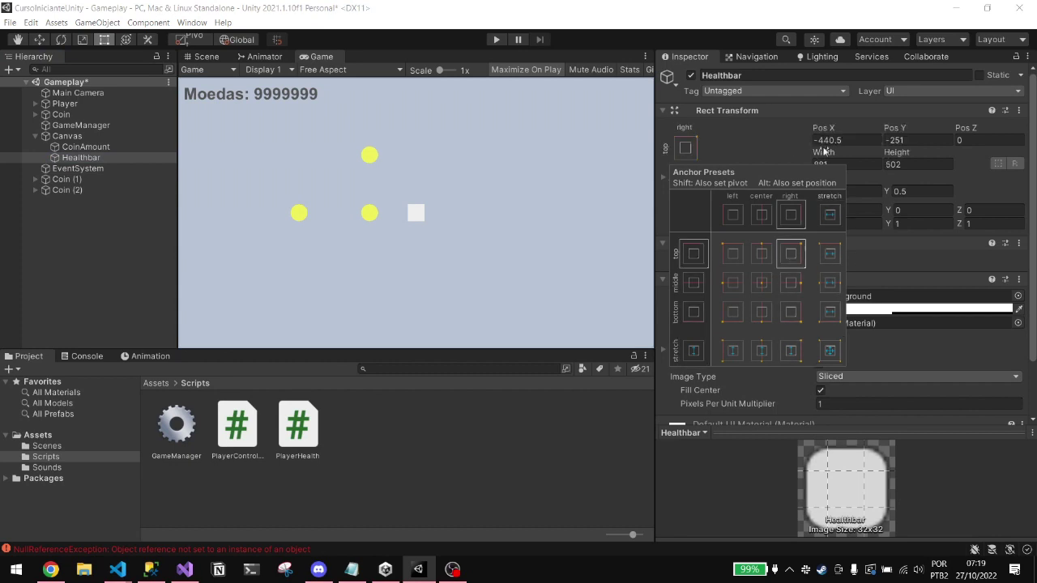
- Set the Healthbar's Pivot X to 1 and Width to 200
left_click(790, 150)
left_click(842, 191)
type("1")
left_click(900, 192)
left_click(852, 167)
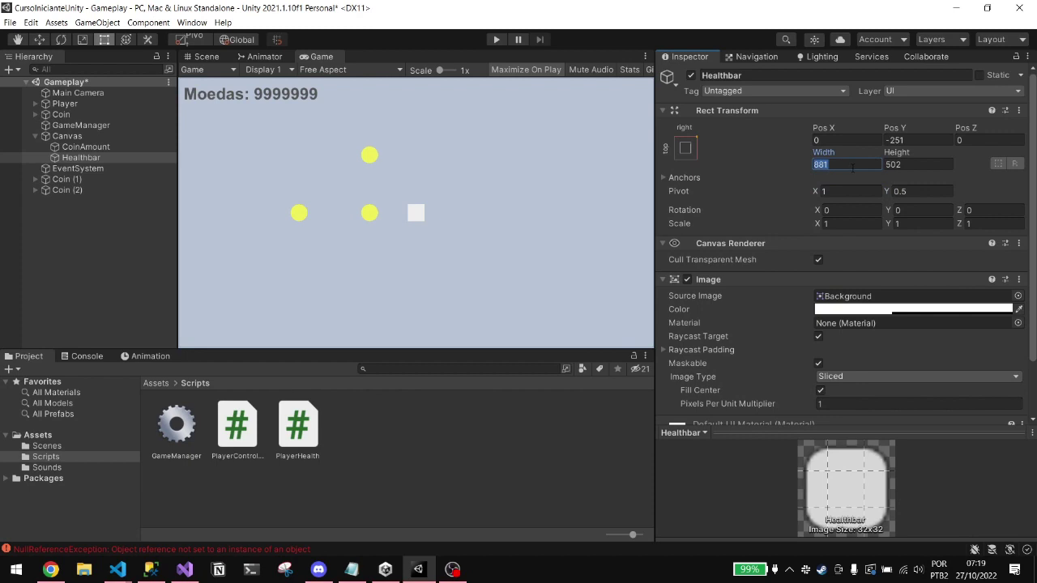
type("200")
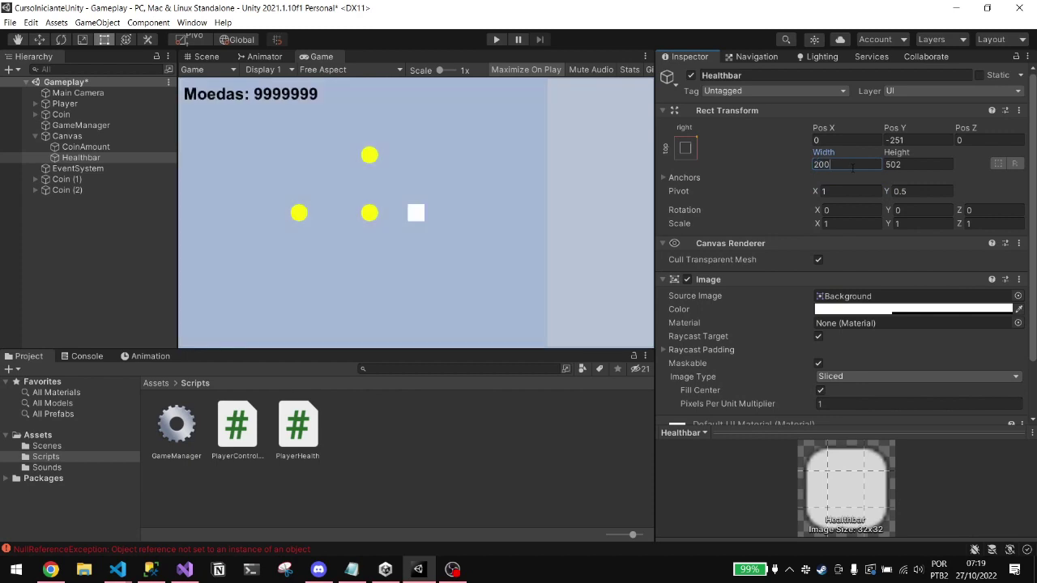
left_click(907, 310)
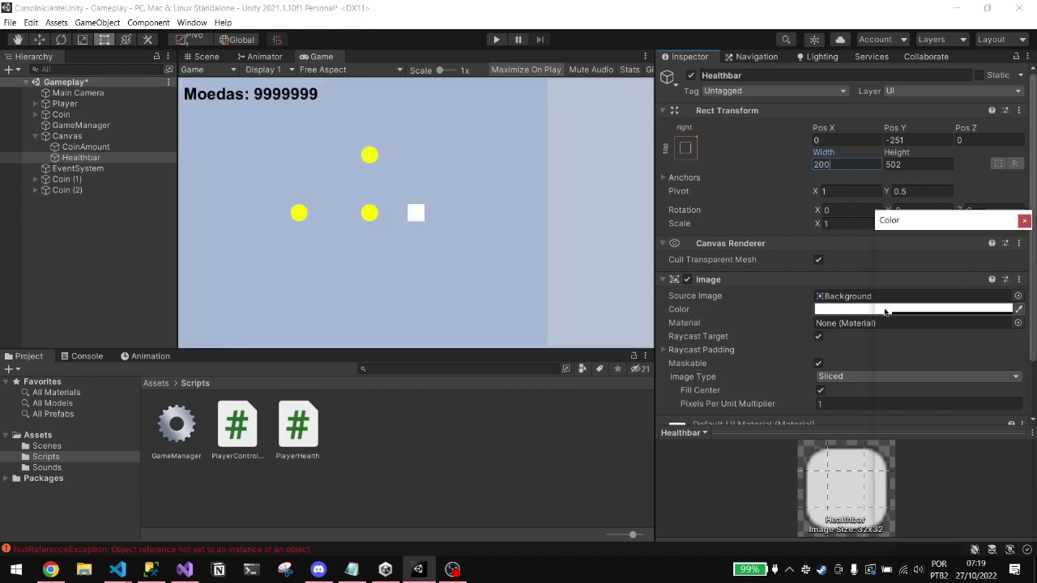
- Make the Healthbar image colour fully opaque bright green (00FF12)
left_click_drag(934, 495, 1013, 503)
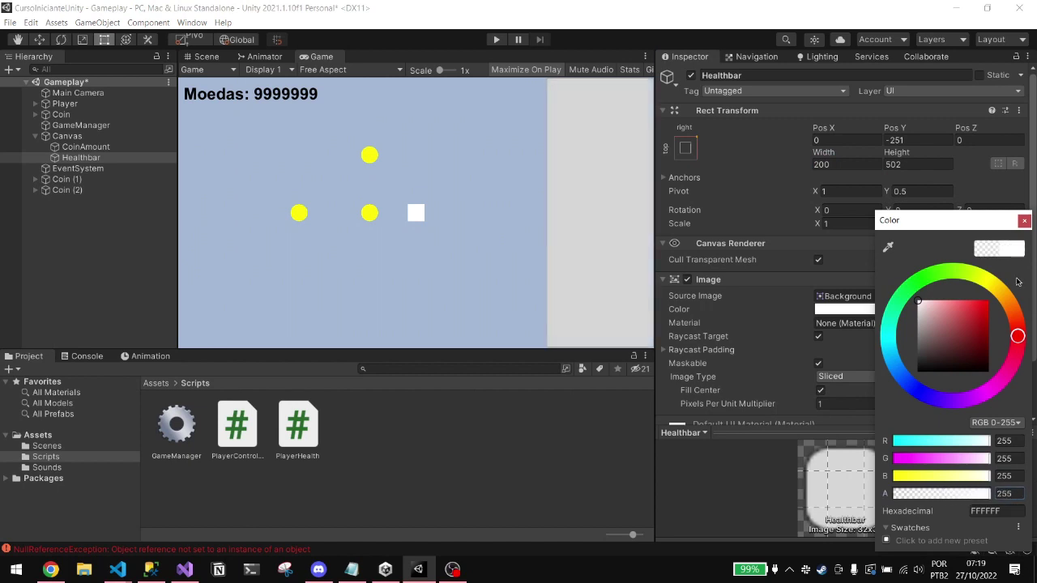
left_click(916, 282)
left_click_drag(952, 328, 996, 295)
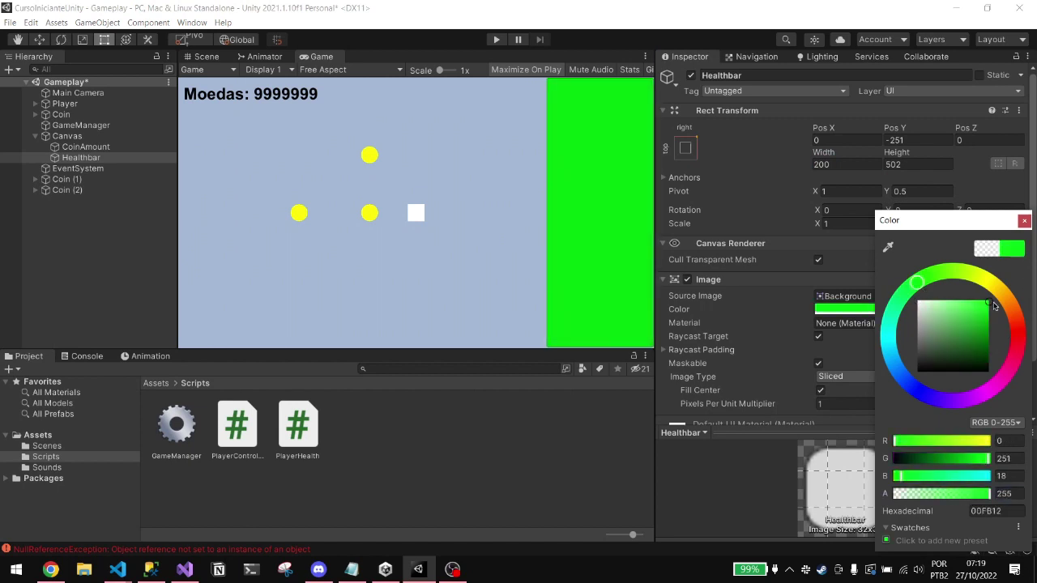
left_click(1025, 221)
- Set the Healthbar's height to 30 and Pivot Y to 1
left_click(895, 164)
type("50")
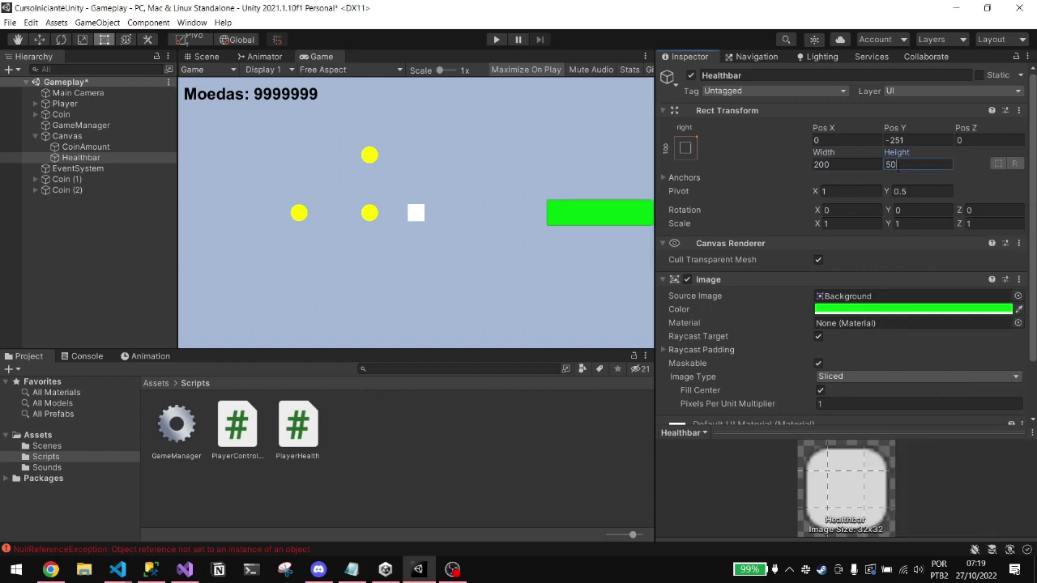
key("Return")
type("30")
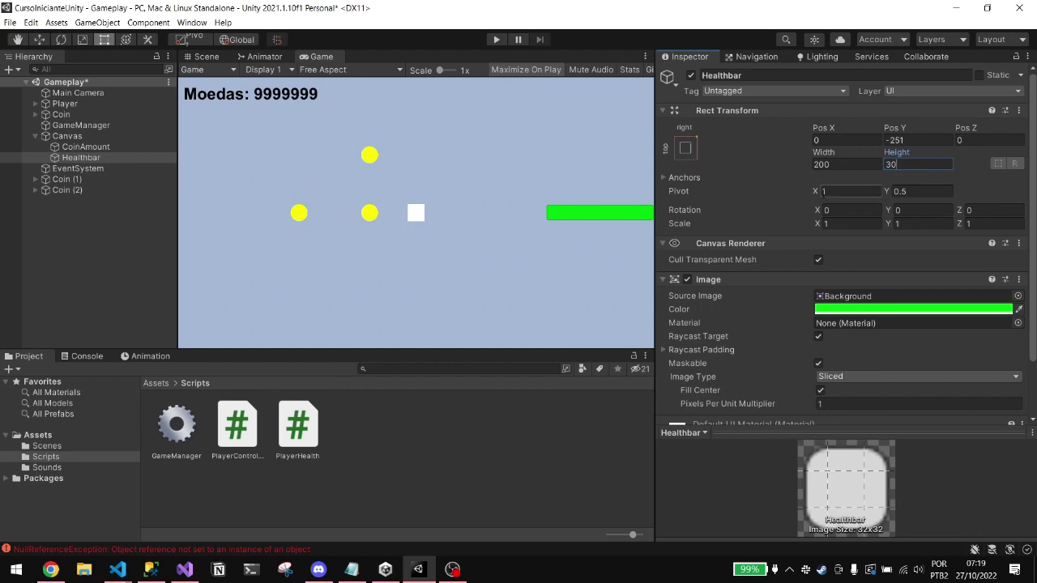
left_click(848, 140)
type("10")
key("BackSpace")
key("BackSpace")
key("Tab")
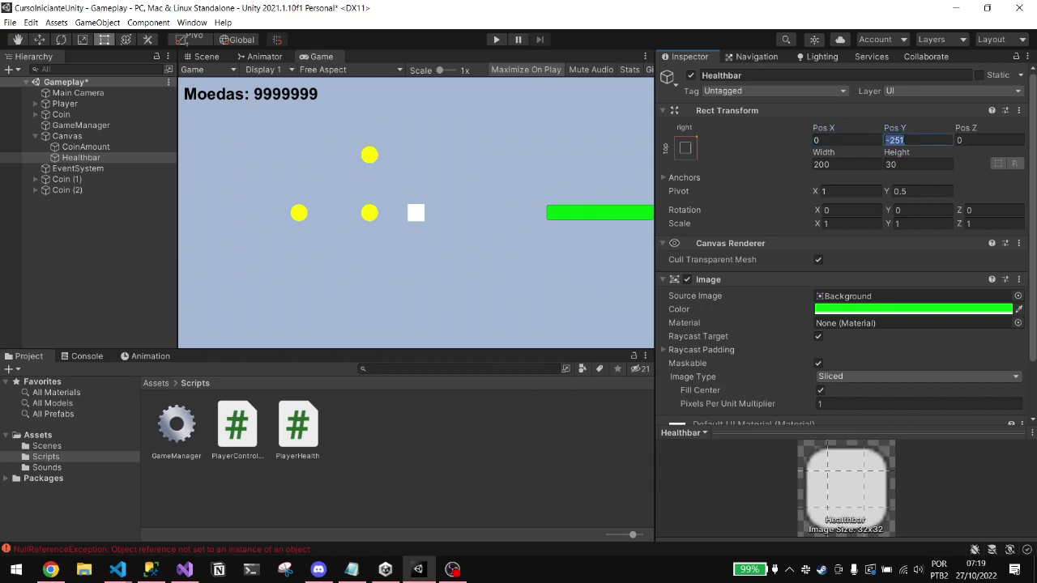
type("0")
left_click(919, 191)
type("1")
left_click(921, 140)
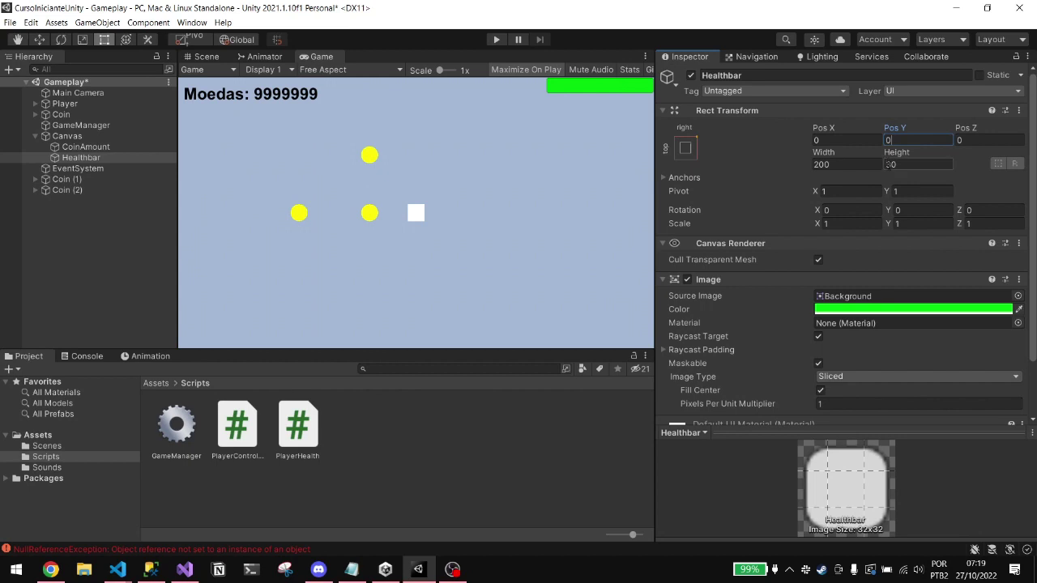
- Position the Healthbar at Pos X -10 and Pos Y -20
left_click(864, 139)
type("10")
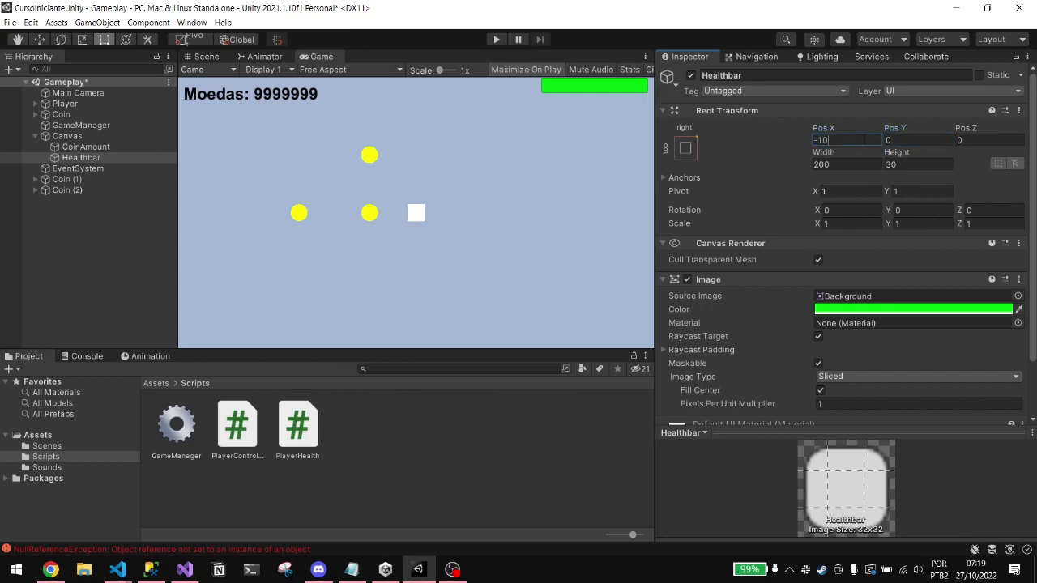
key("Tab")
type("10")
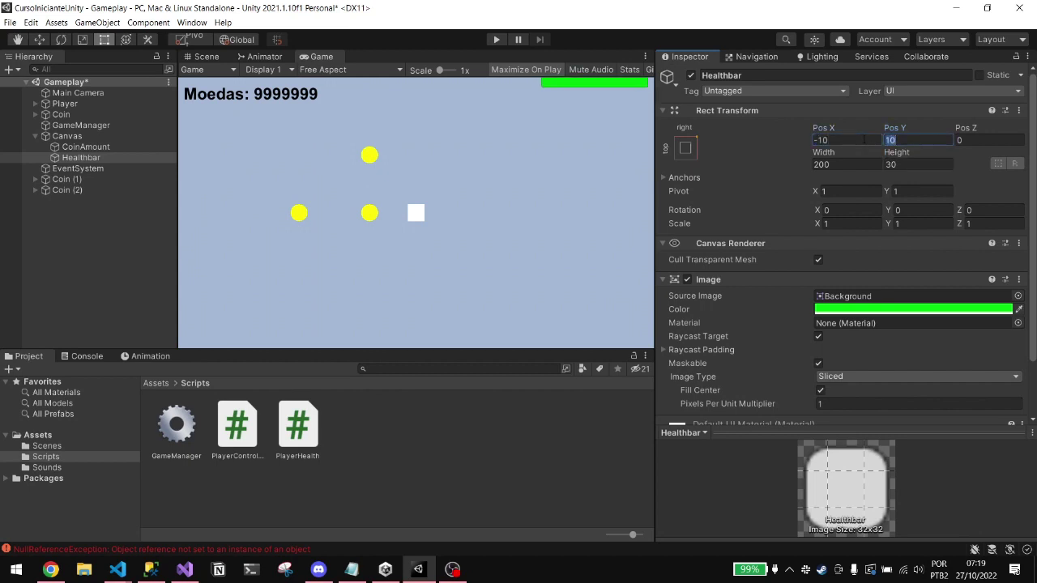
type("-10")
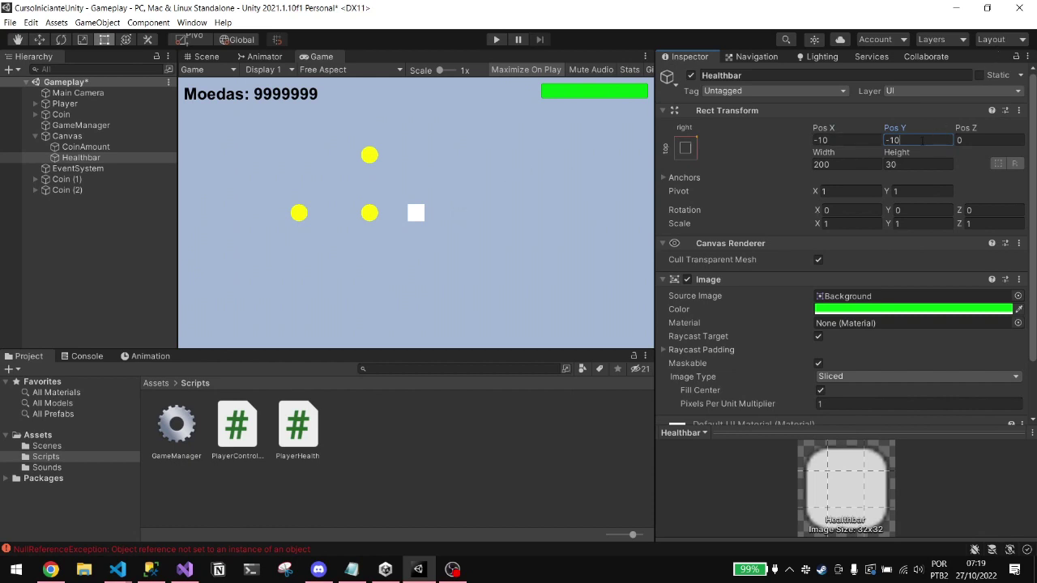
left_click(873, 141)
type("-20")
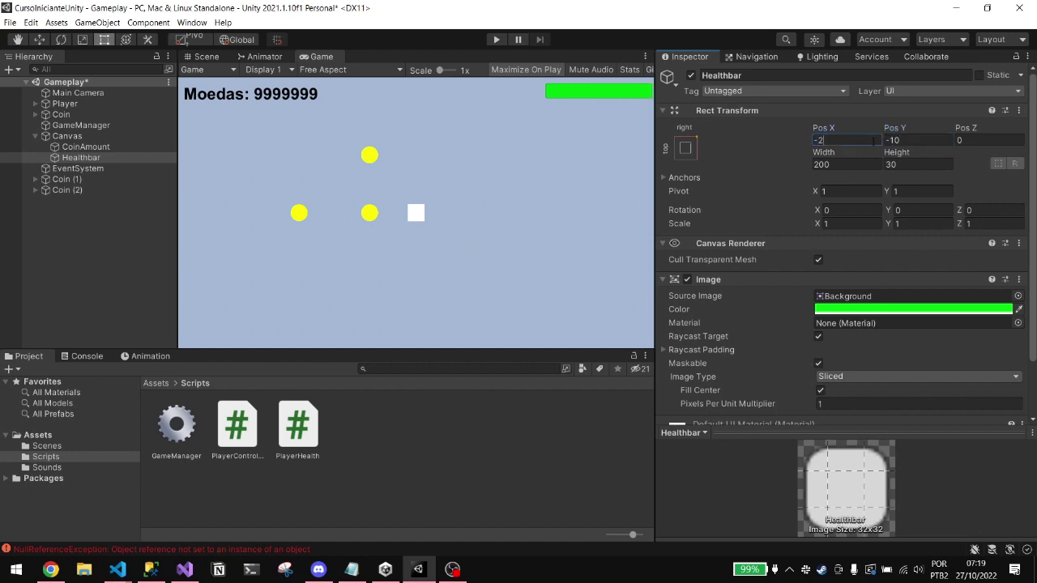
key("BackSpace")
key("BackSpace")
type("10")
key("Tab")
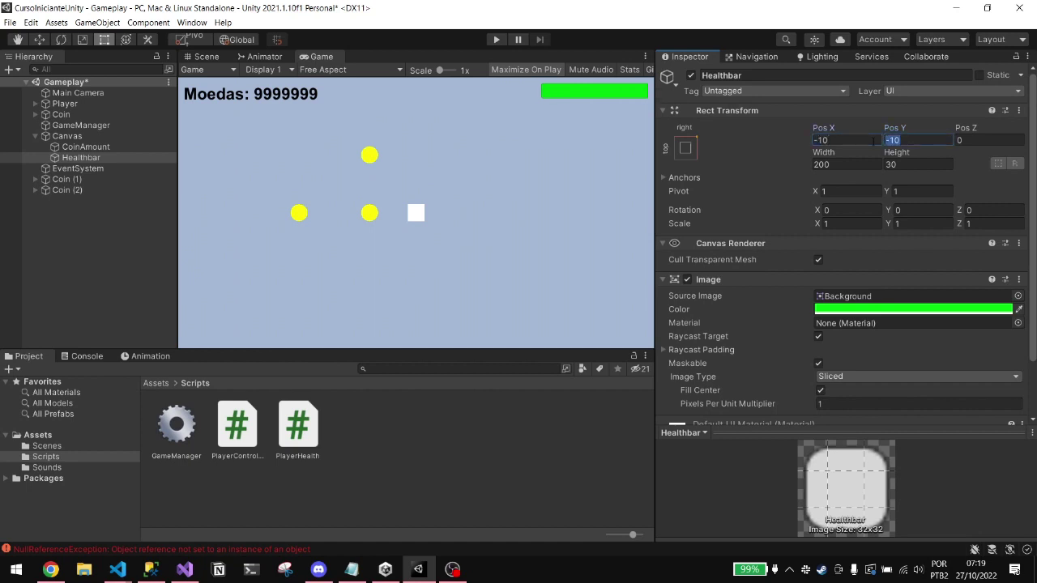
type("20")
type("-20")
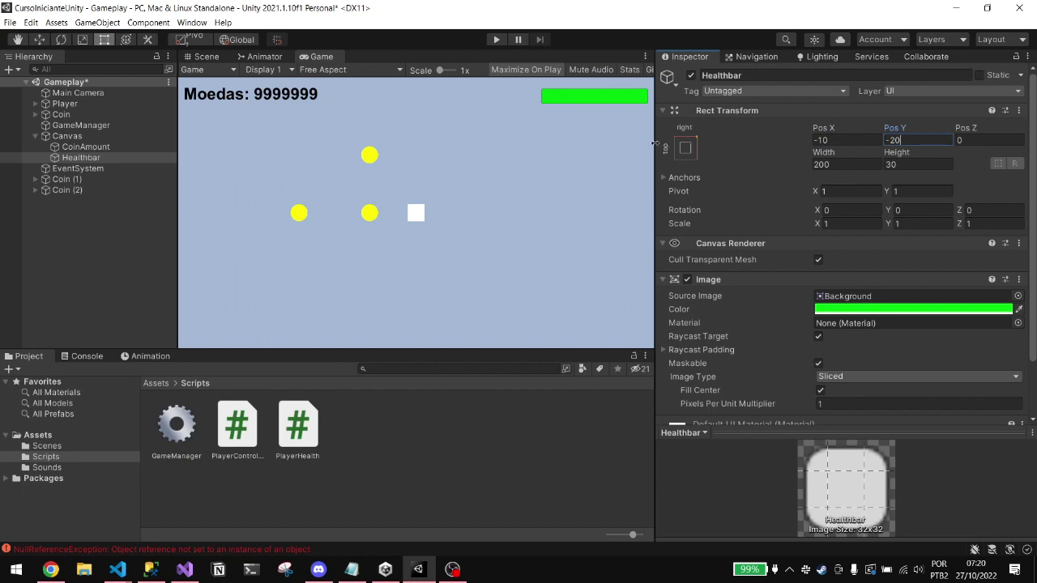
scroll(716, 203, "down", 2)
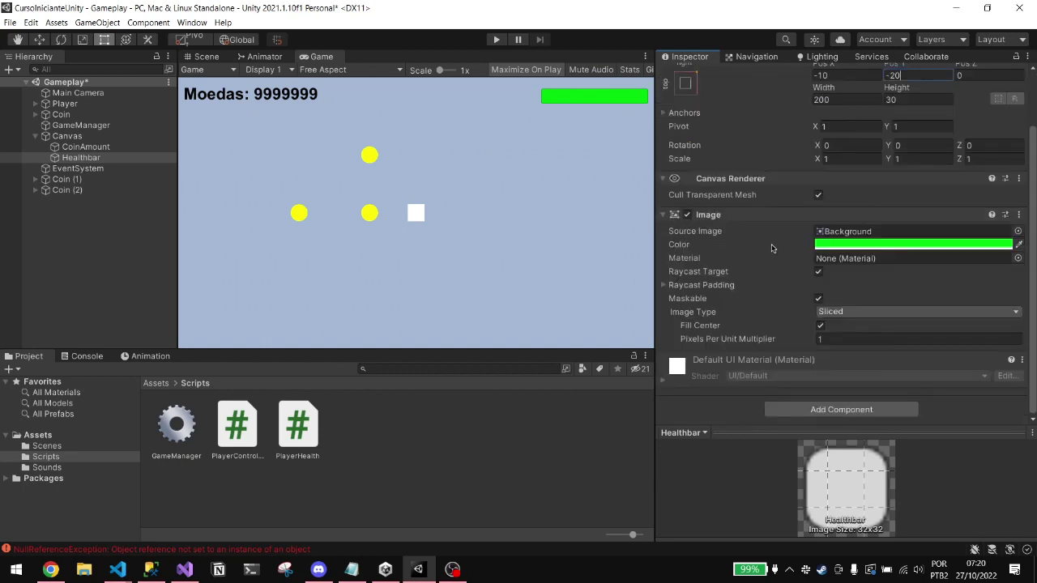
- Test the healthbar by scrubbing its Scale X wider and then narrower
scroll(770, 249, "up", 2)
mouse_move(817, 223)
left_mouse_down()
mouse_move(830, 229)
mouse_move(799, 230)
mouse_move(827, 230)
left_mouse_up()
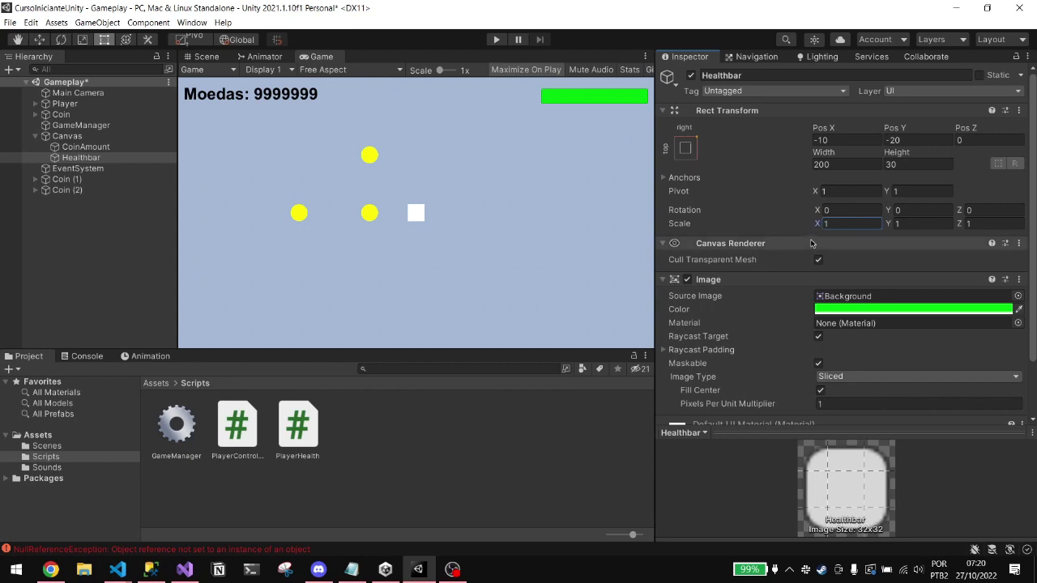
scroll(813, 261, "down", 2)
scroll(798, 276, "up", 2)
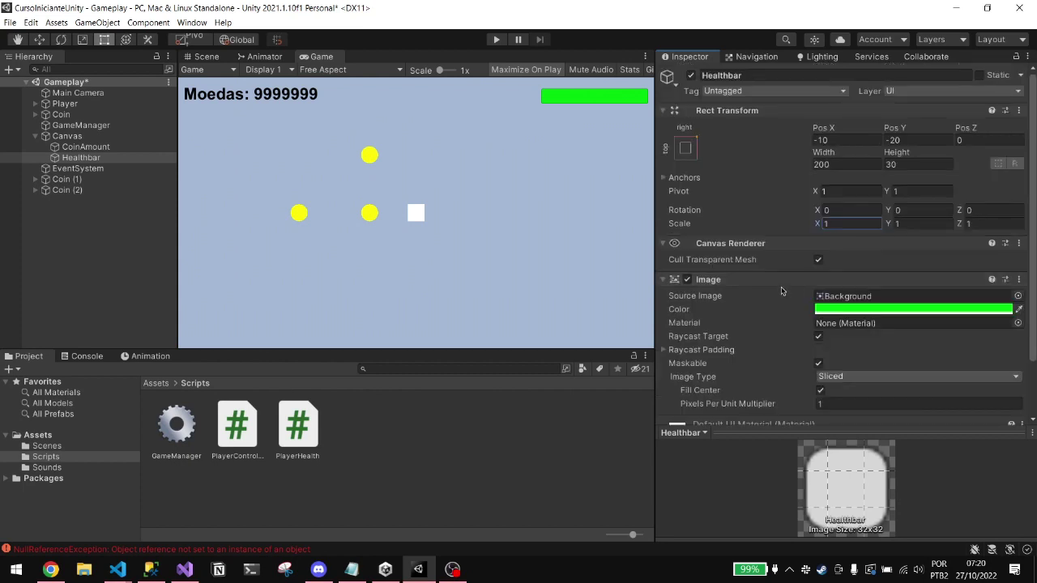
scroll(776, 290, "down", 2)
scroll(798, 285, "up", 2)
scroll(820, 289, "down", 2)
scroll(820, 288, "up", 2)
left_click_drag(821, 228, 809, 233)
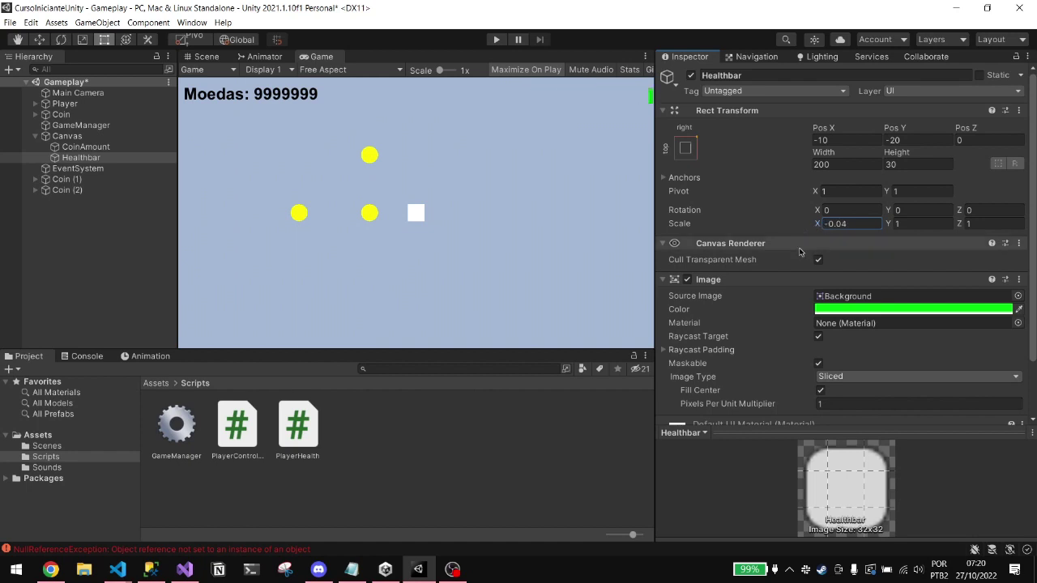
- Restore Scale X to 1 and save the Gameplay scene
type("1")
key("ctrl+s")
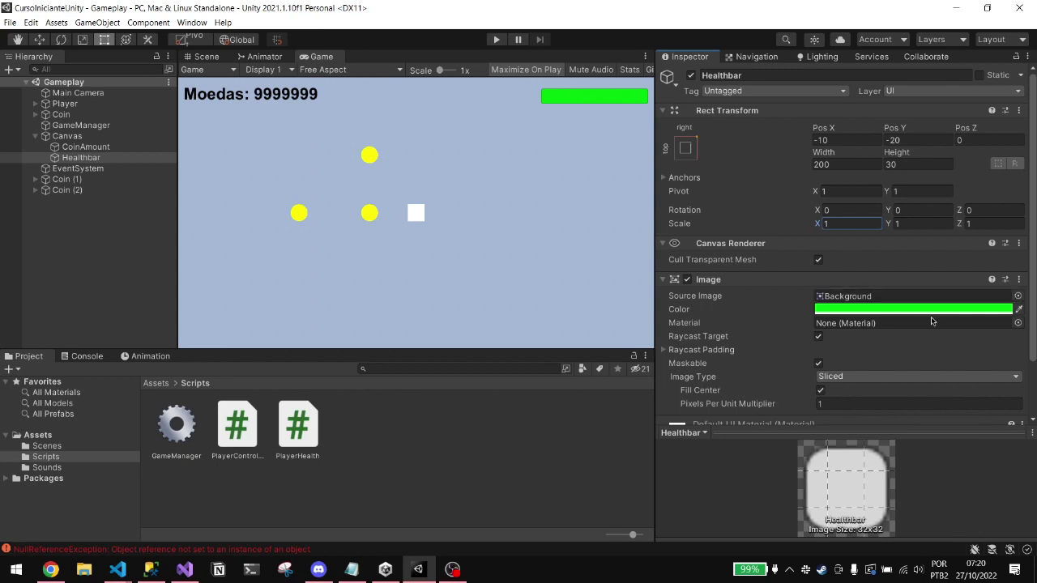
left_click(840, 378)
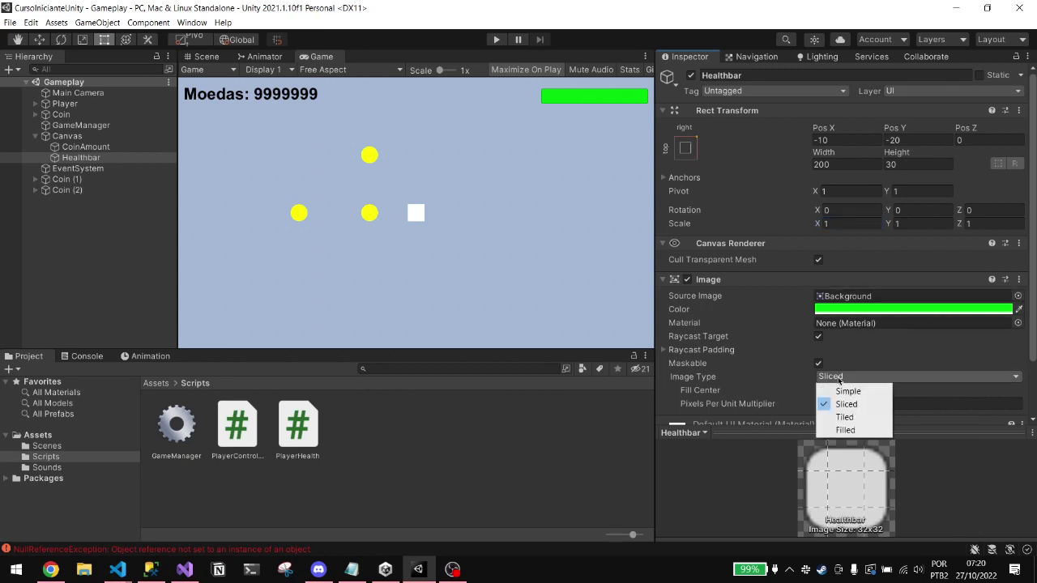
left_click(845, 430)
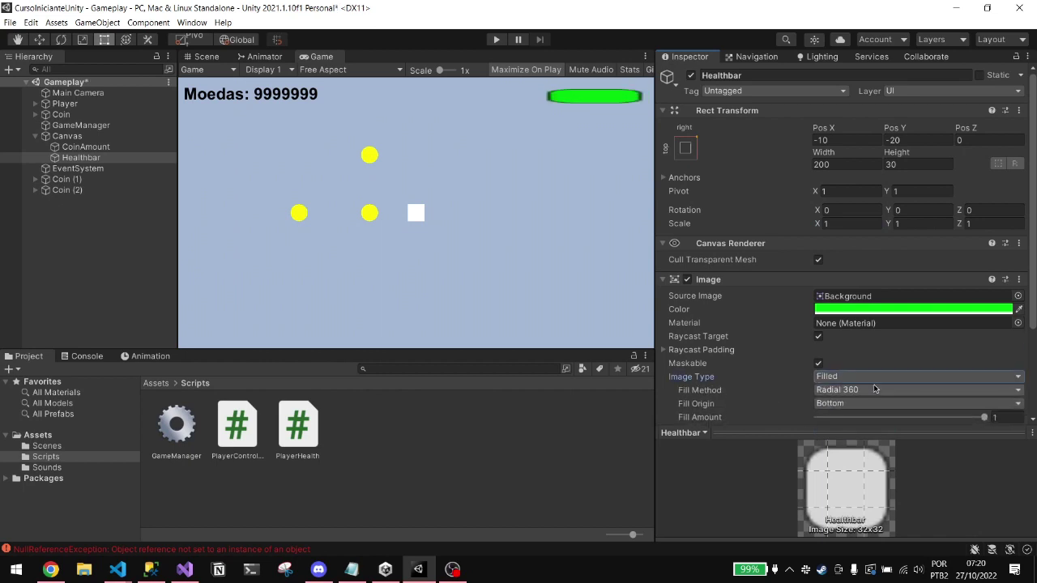
scroll(872, 388, "down", 3)
left_click(858, 271)
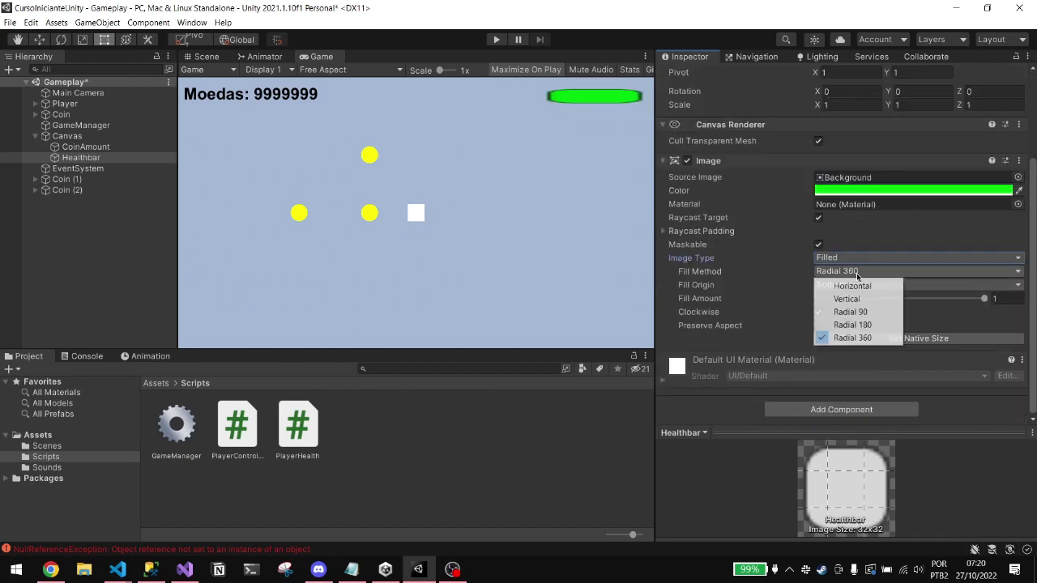
left_click(859, 287)
mouse_move(981, 312)
left_mouse_down()
mouse_move(903, 313)
mouse_move(995, 313)
left_mouse_up()
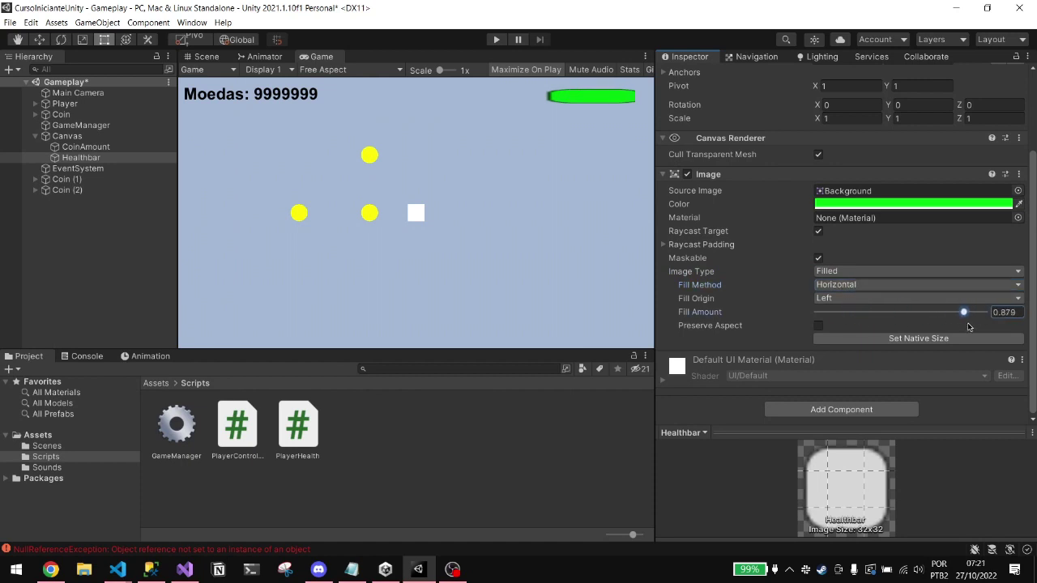
left_click(818, 326)
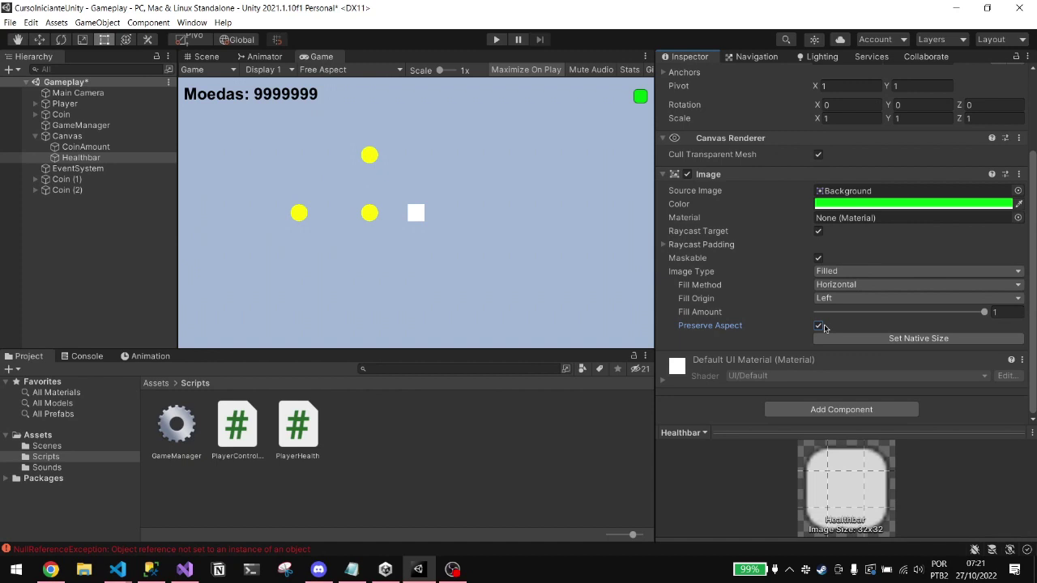
left_click(818, 326)
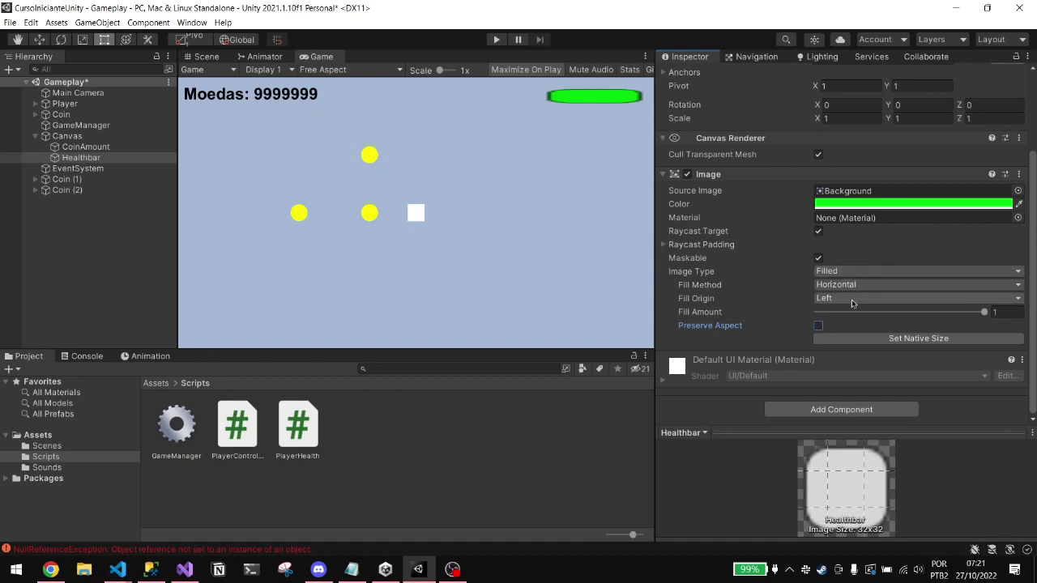
scroll(883, 340, "up", 3)
scroll(883, 341, "down", 3)
left_click(904, 341)
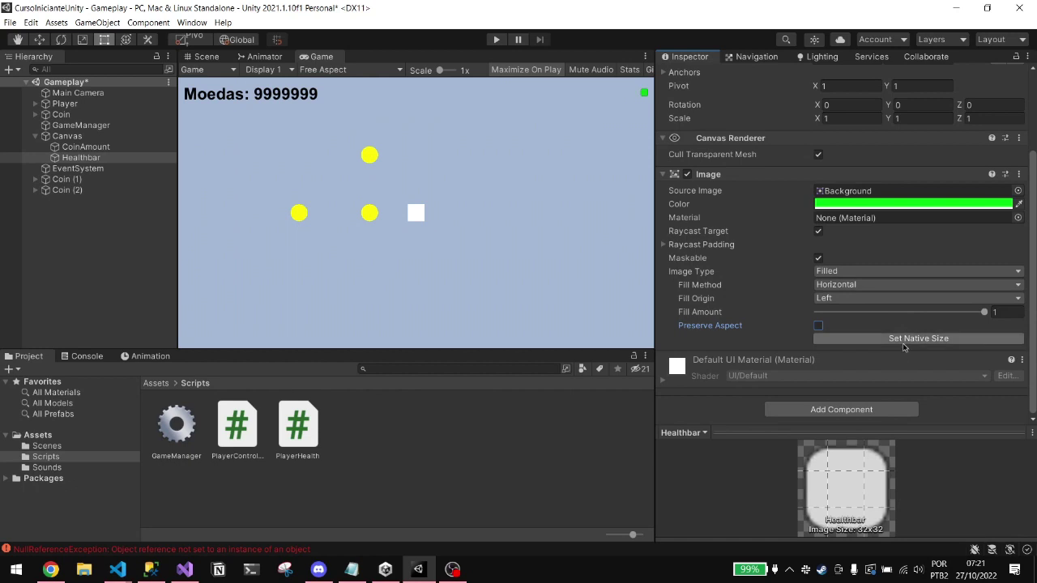
left_click(833, 272)
left_click(847, 287)
left_click(857, 294)
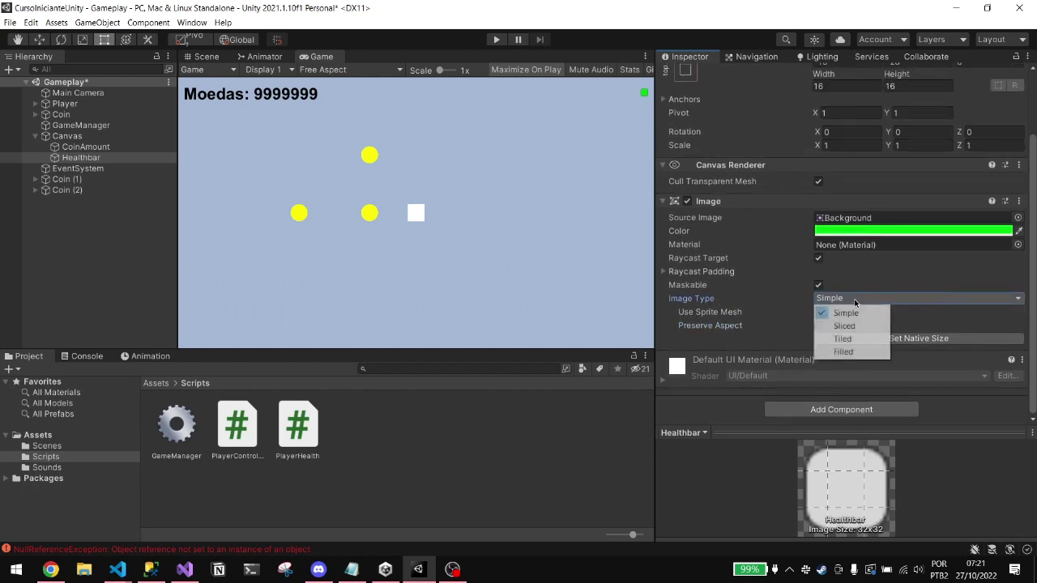
left_click(835, 318)
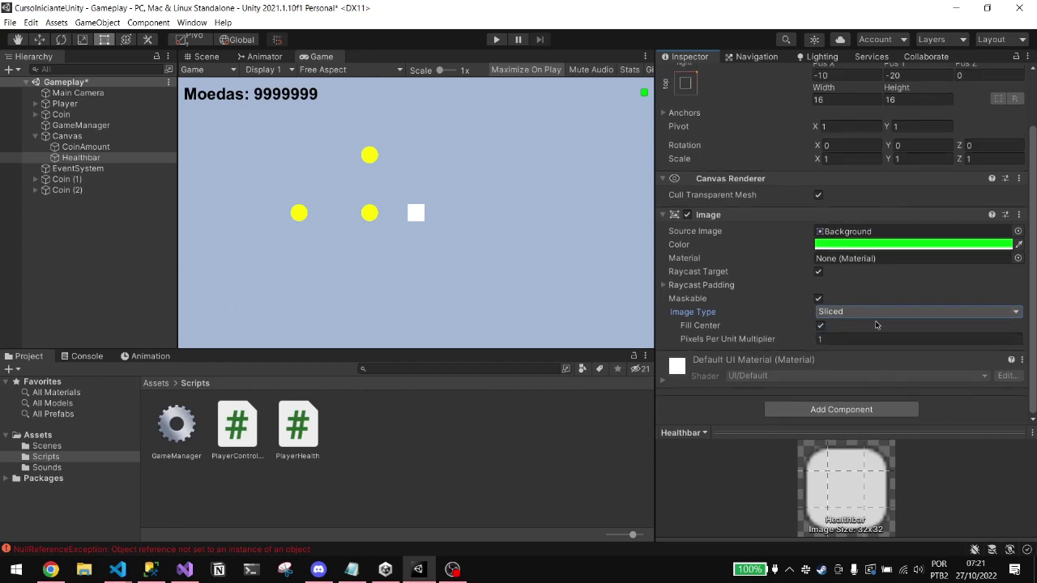
key("ctrl+z")
key("ctrl+z")
key("ctrl+z")
key("ctrl+z")
key("ctrl+z")
key("ctrl+z")
key("ctrl+z")
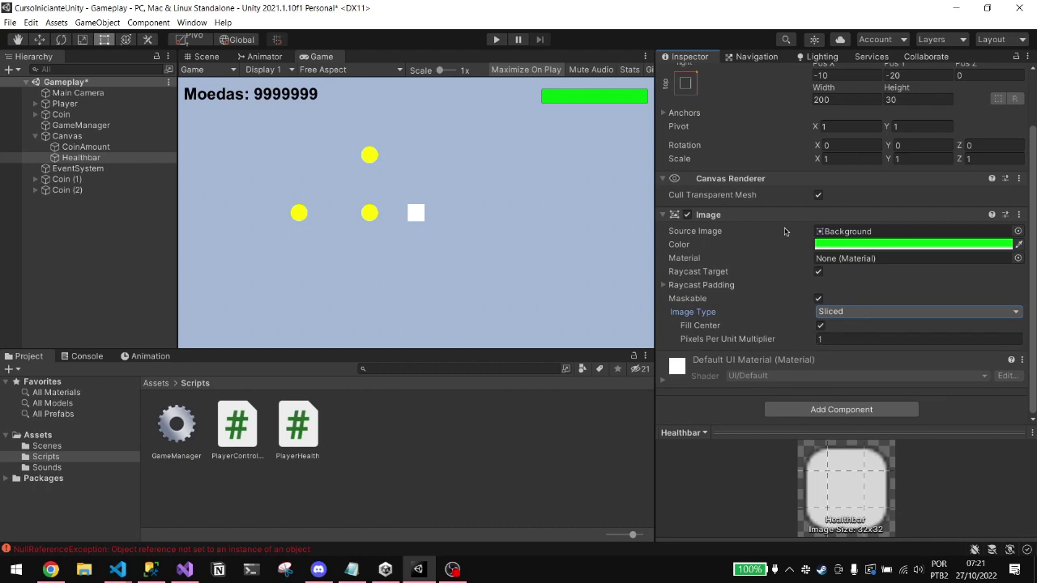
scroll(785, 233, "up", 2)
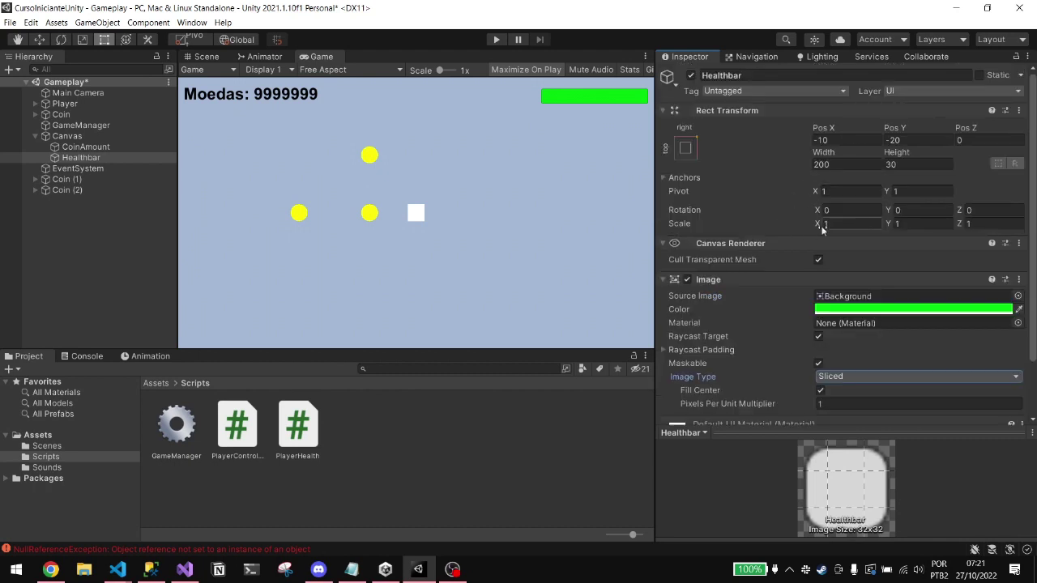
left_click(88, 233)
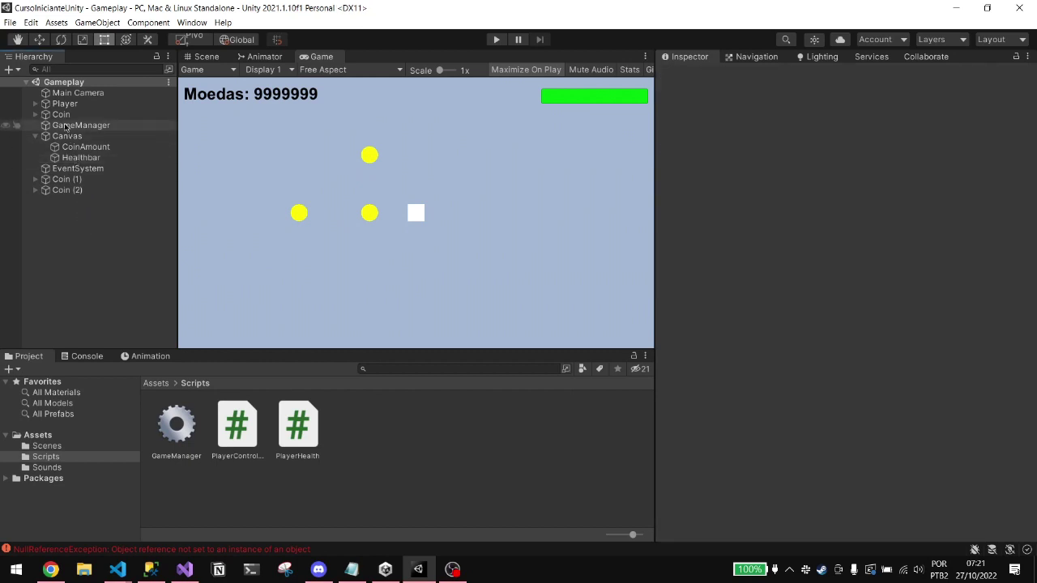
- Open the GameManager script in VS Code and place the cursor after the coinText line
left_click(71, 127)
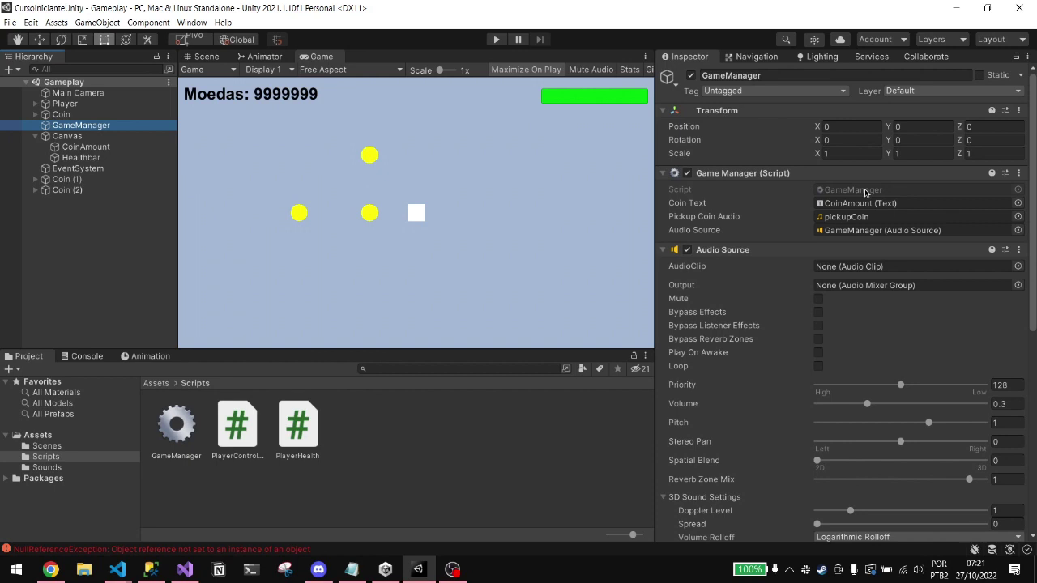
double_click(865, 192)
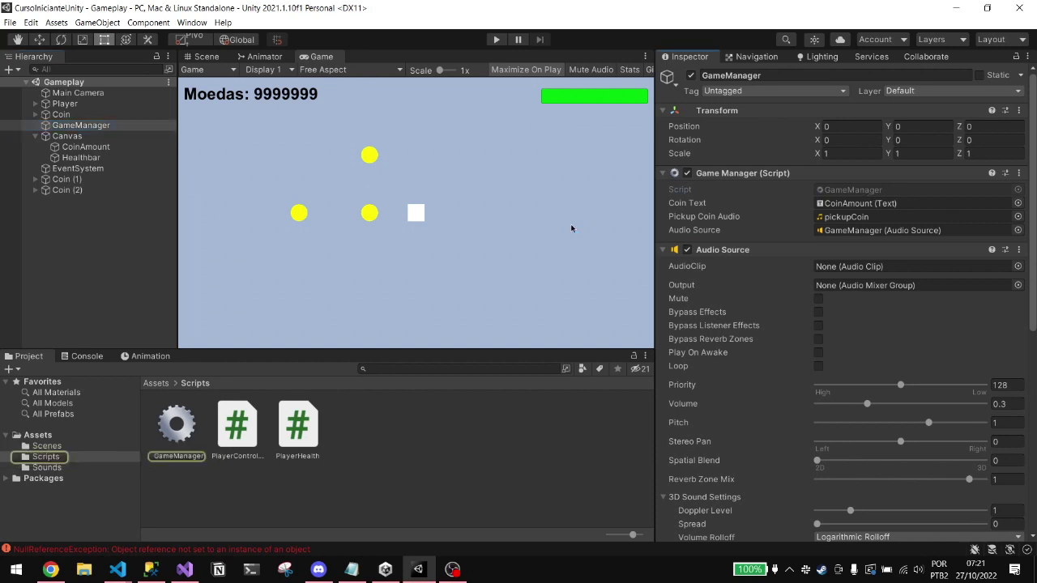
scroll(517, 247, "down", 2)
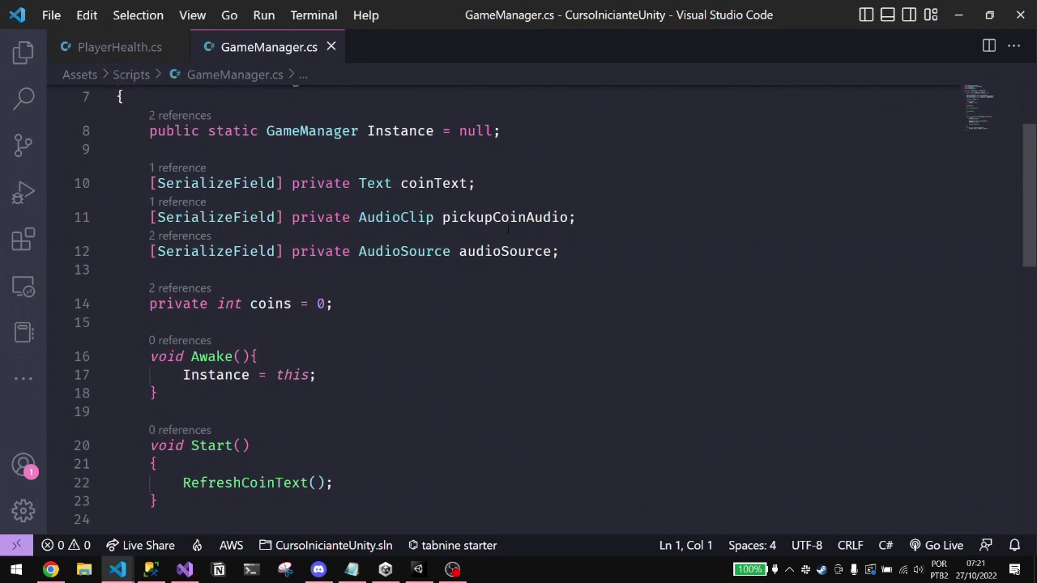
left_click(542, 185)
- Add a [SerializeField] private RectTransform healthBarTransform field below coinText
key("Return")
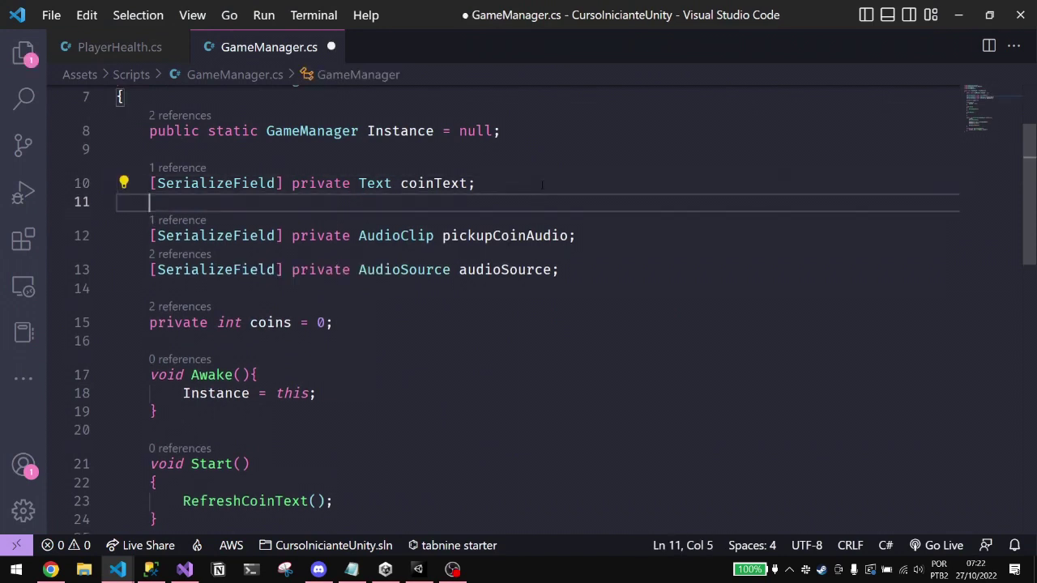
type("[]")
key("Left")
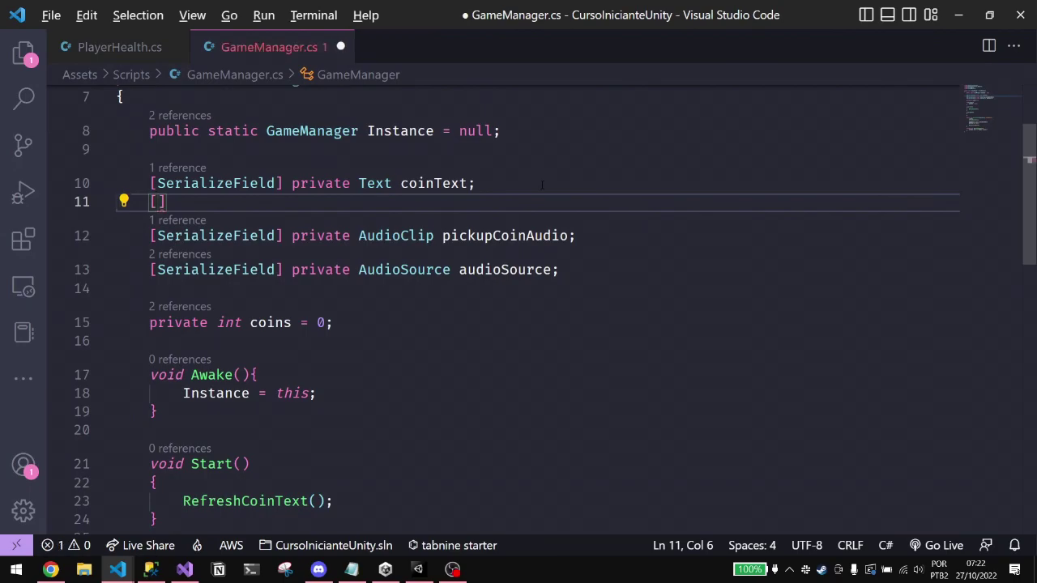
key("alt+Tab")
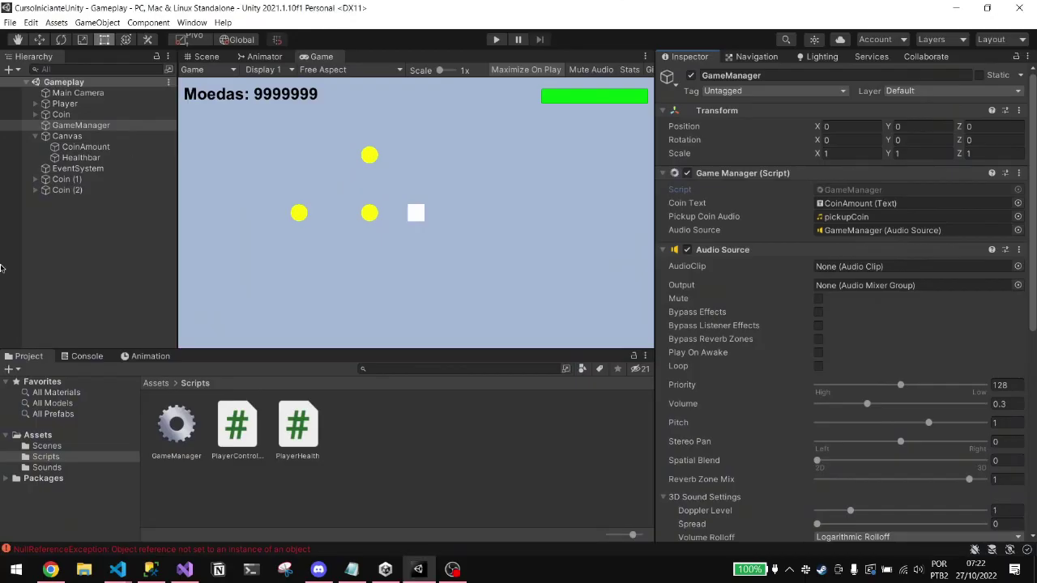
left_click(81, 157)
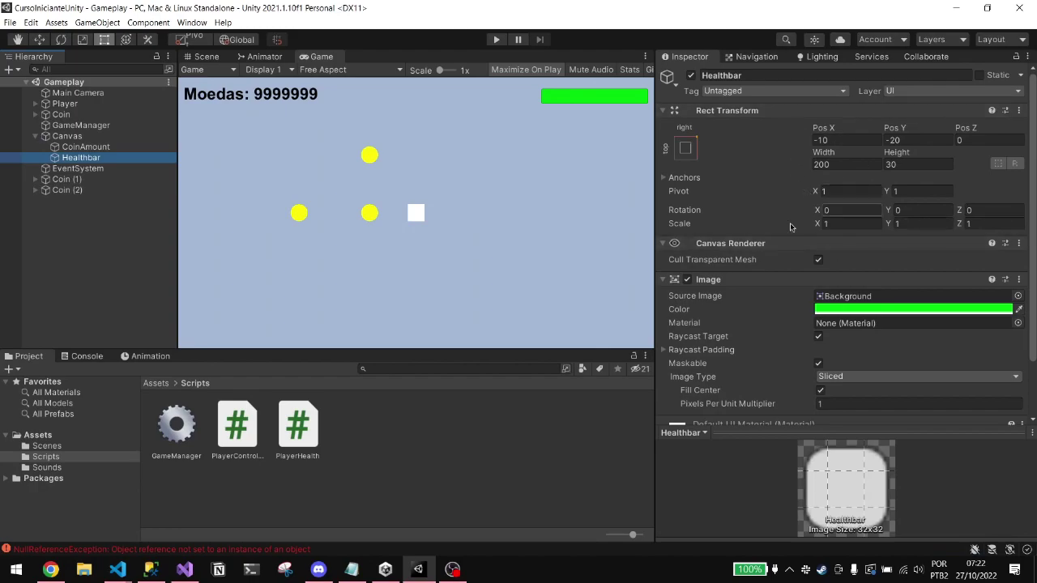
key("alt+Tab")
type("SerializeField] private RectTransform health")
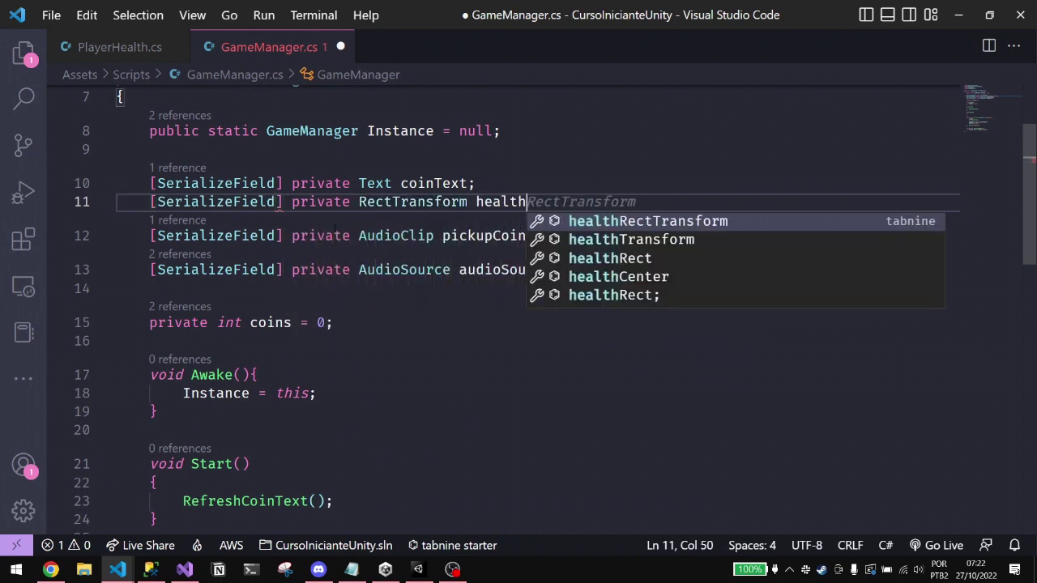
type("Basr")
key("Escape")
key("BackSpace")
key("BackSpace")
type("rTransform;")
key("Tab")
- Rename the field to playerHealthBarTransform
key("Left")
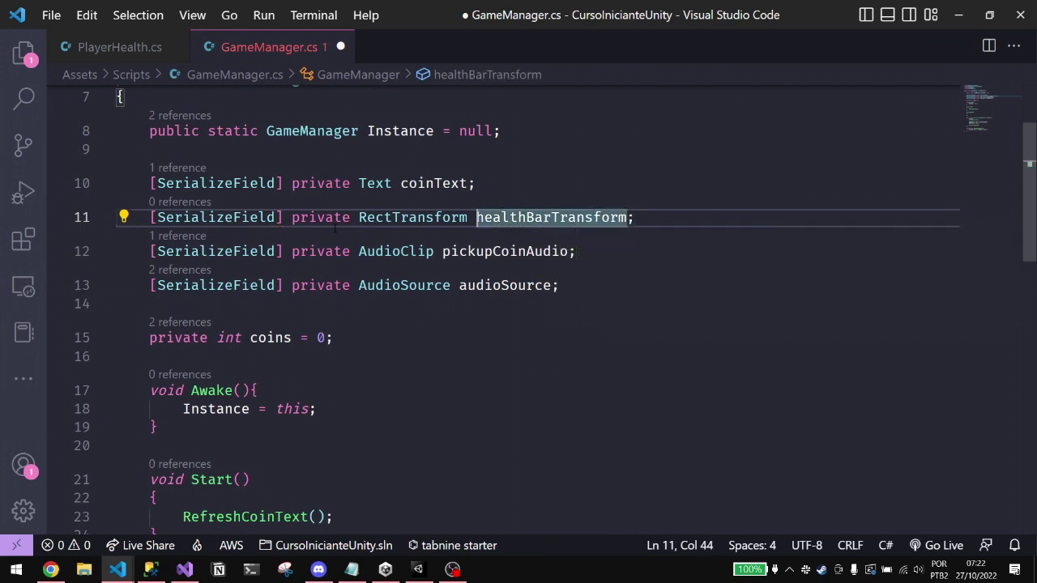
key("ctrl+Left")
type("player")
key("Delete")
type("H")
key("ctrl+Left")
key("ctrl+shift+Right")
- After RefreshCoinText, add a public RefreshPlayerHealthBar(float value) method to GameManager.cs
scroll(349, 243, "down", 2)
scroll(371, 276, "up", 2)
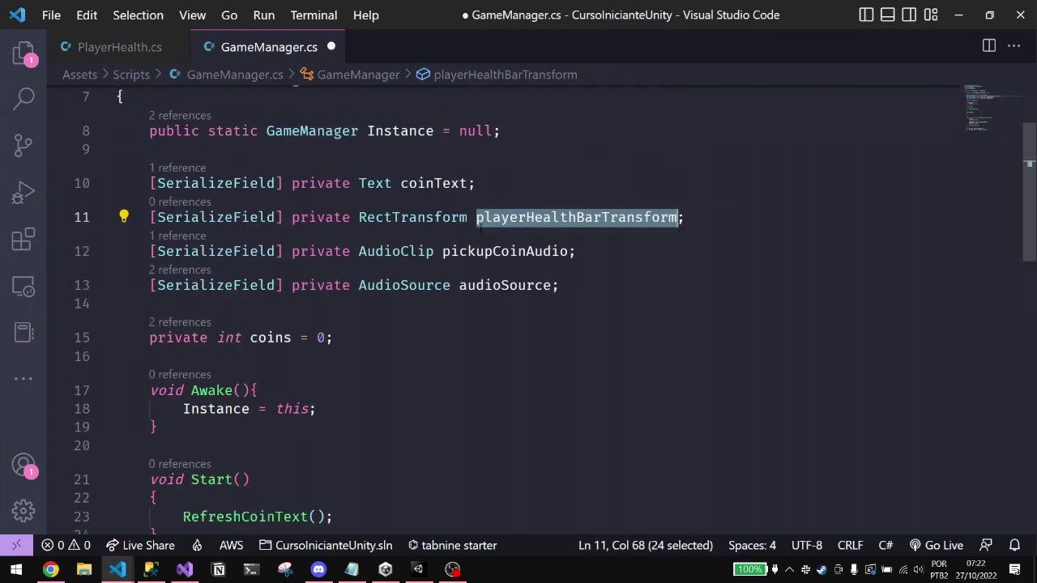
scroll(481, 227, "down", 3)
scroll(364, 243, "up", 1)
scroll(302, 258, "up", 3)
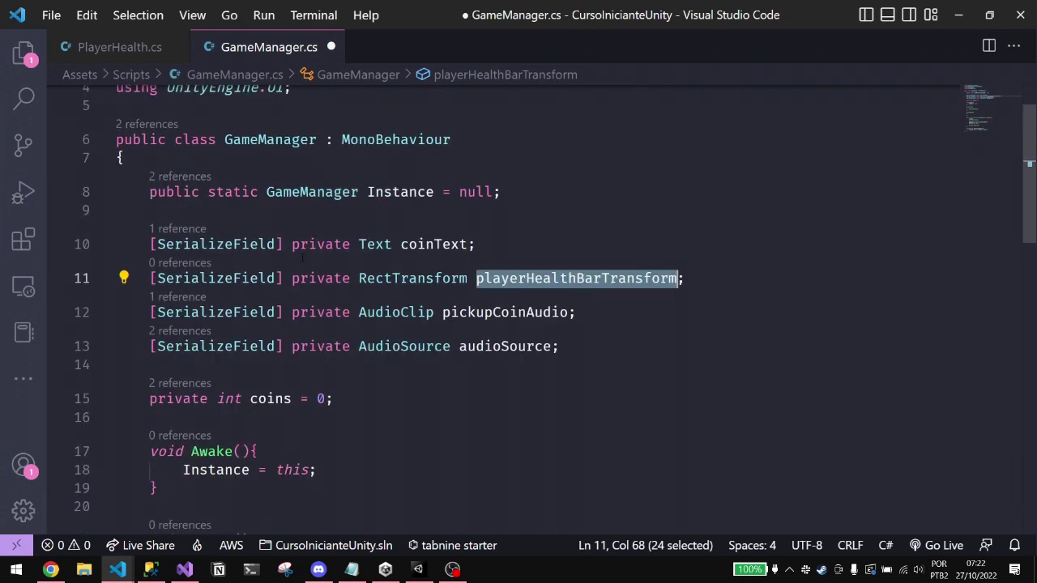
scroll(306, 249, "down", 3)
scroll(281, 229, "down", 2)
scroll(365, 203, "up", 1)
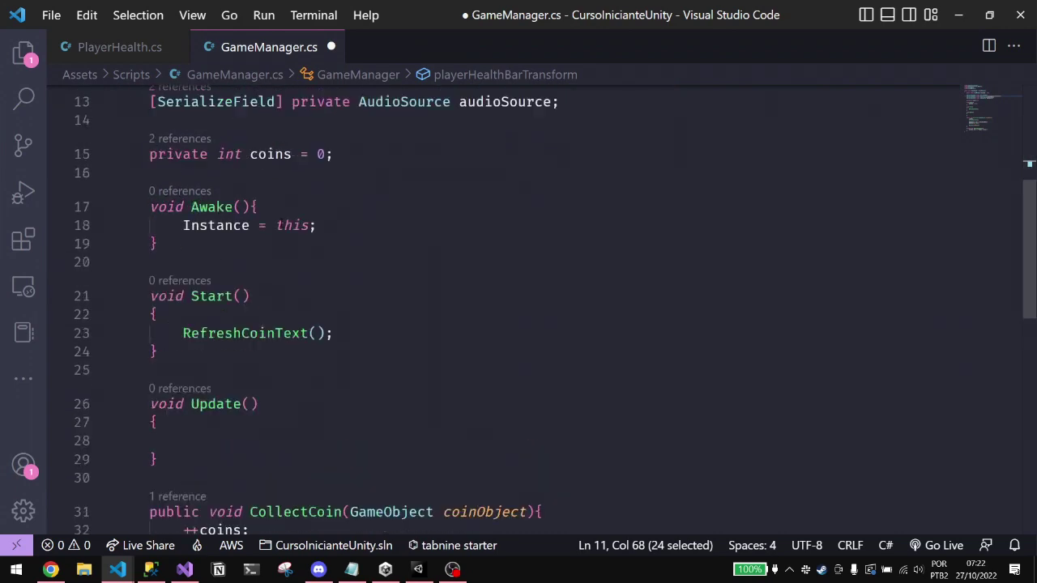
scroll(453, 179, "up", 2)
mouse_move(498, 160)
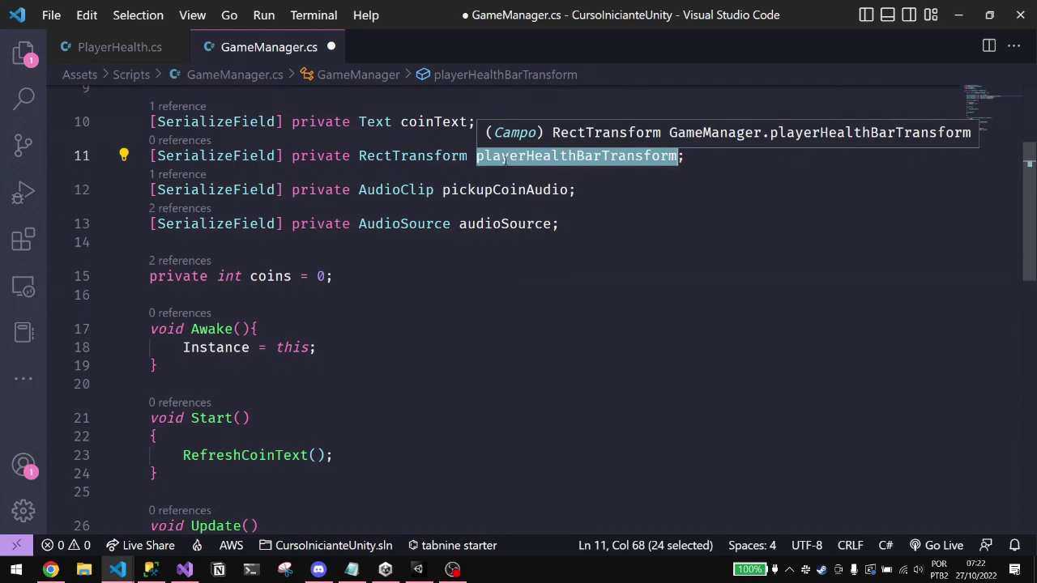
scroll(697, 178, "down", 5)
scroll(648, 191, "down", 2)
scroll(583, 206, "up", 7)
scroll(543, 217, "up", 1)
scroll(486, 226, "down", 8)
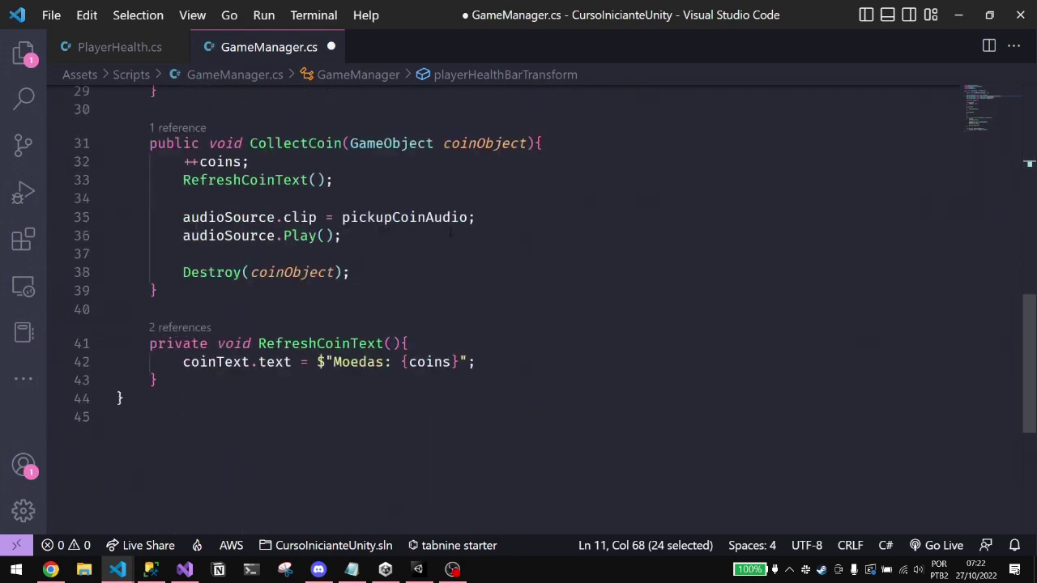
scroll(280, 336, "up", 5)
scroll(279, 336, "up", 2)
scroll(280, 336, "down", 6)
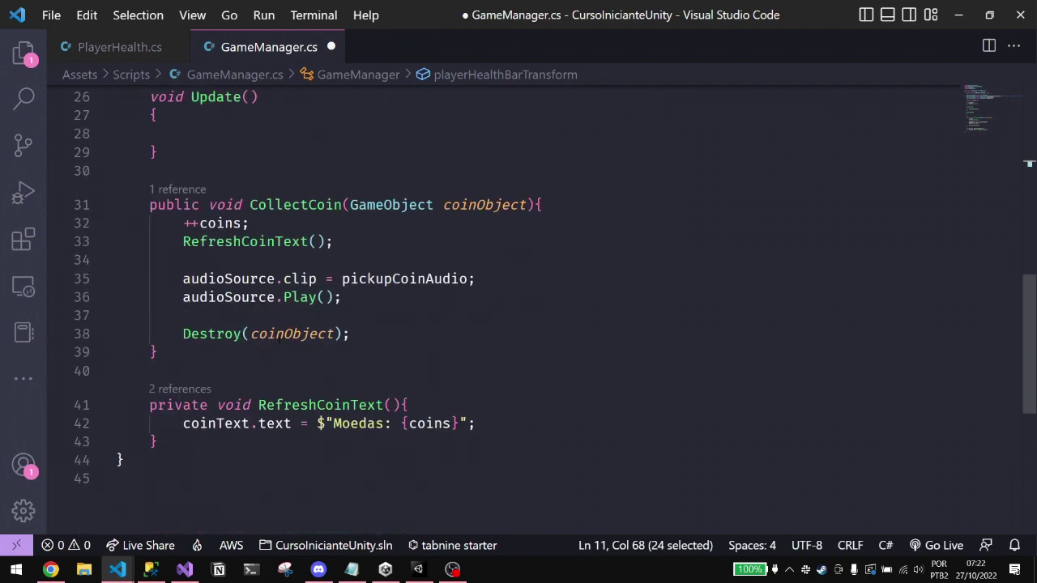
left_click(217, 435)
key("Return")
key("Return")
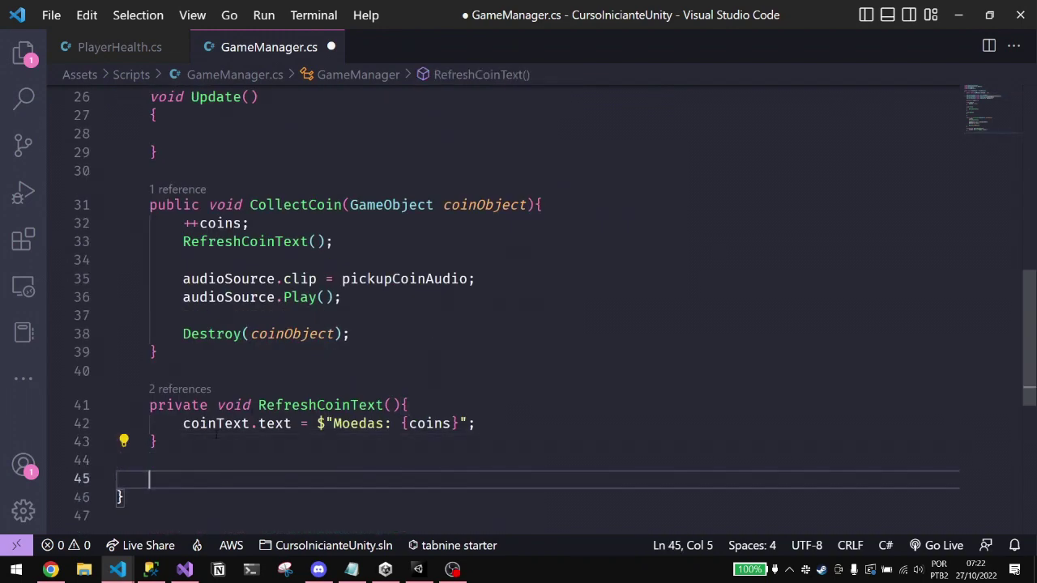
type("public v")
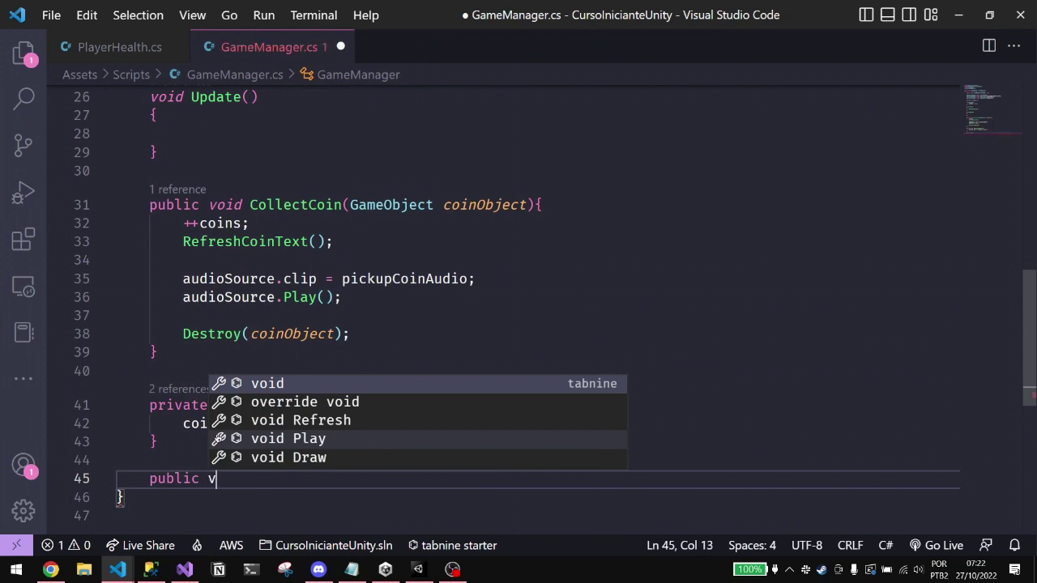
type("oid ")
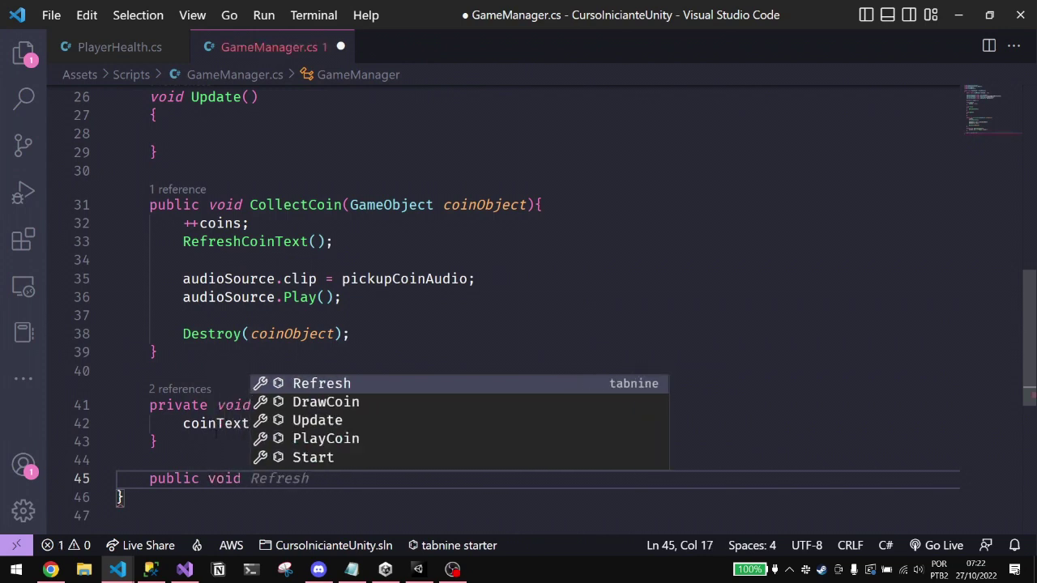
type("Refresh")
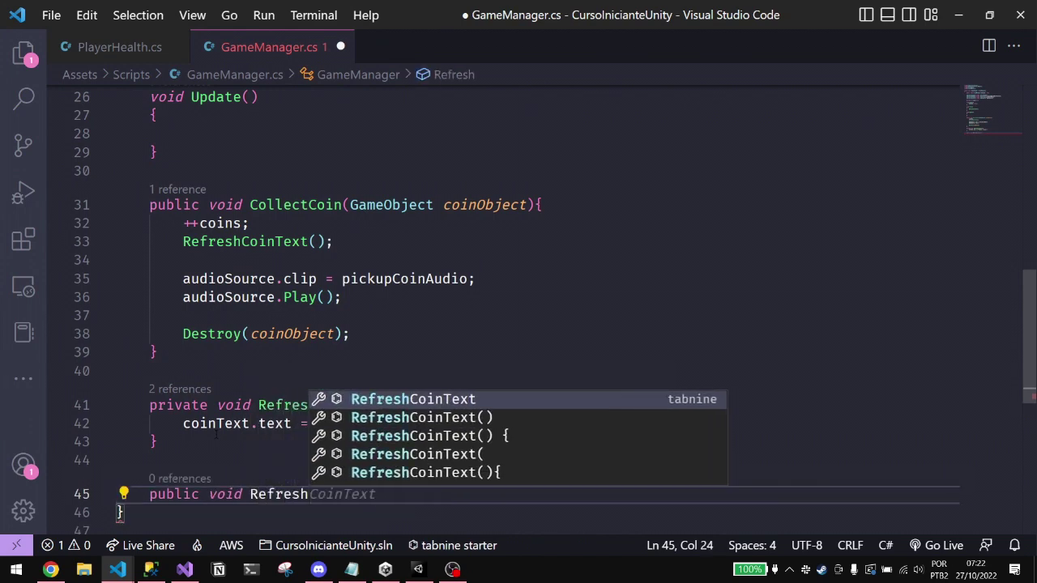
type("HlayerHealthBar(float value){")
key("Return")
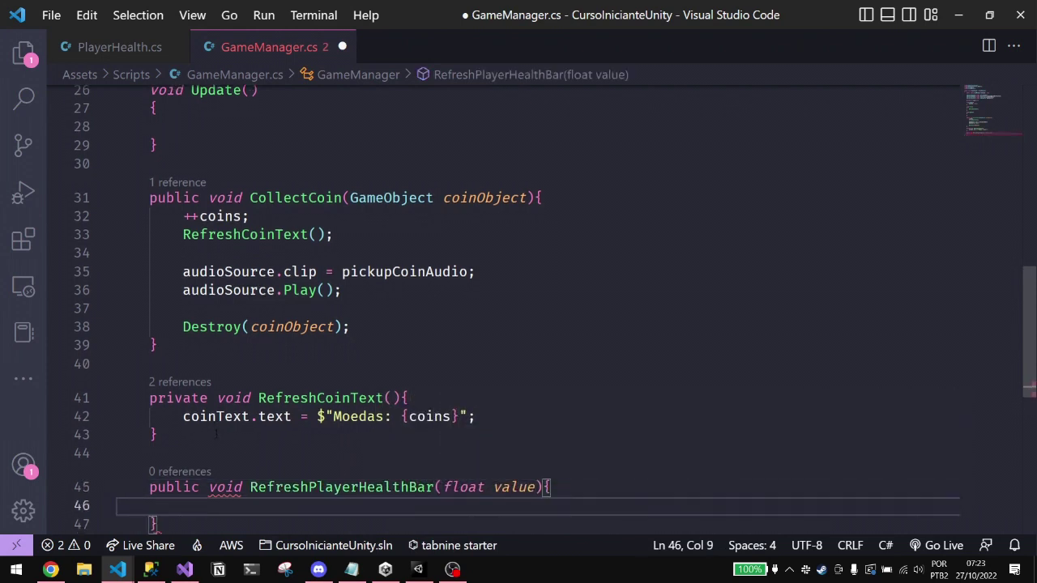
- In its body, set playerHealthBarTransform.localScale to new Vector3(1, 1, 1) using the localScale suggestion
scroll(274, 365, "down", 3)
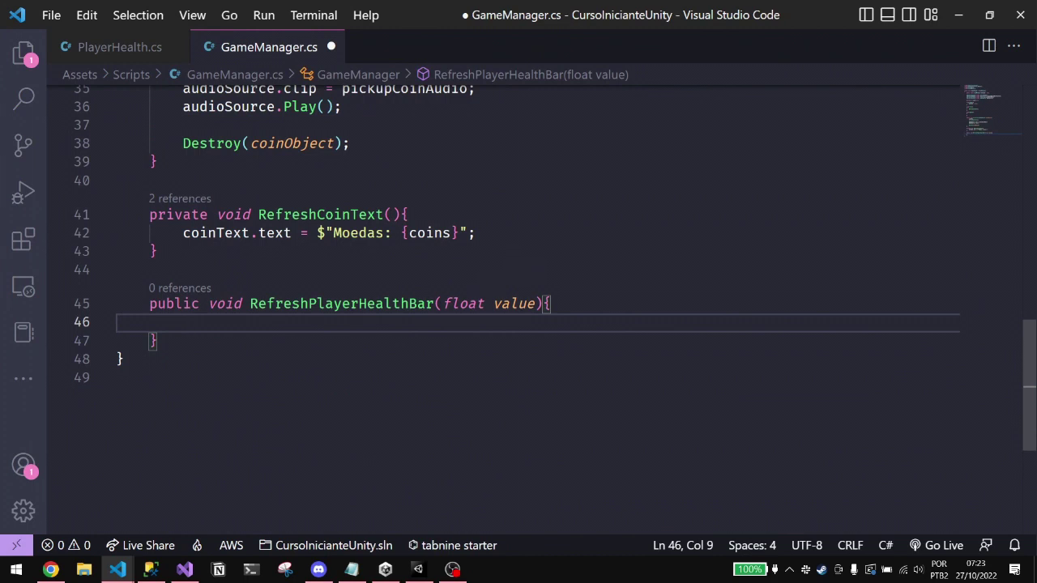
type("playerHealthBarTransform")
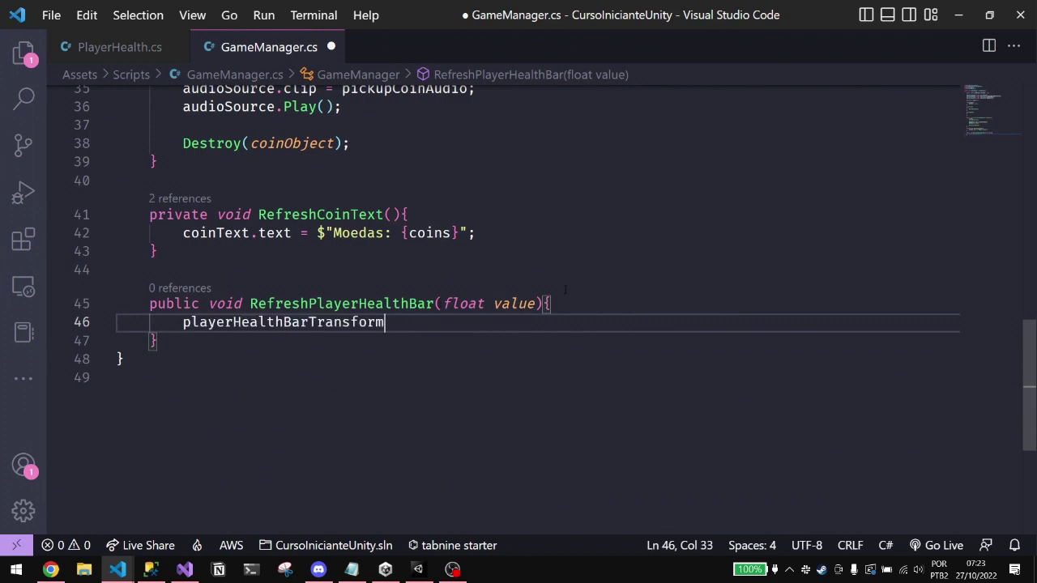
type(".scale")
key("Up")
key("Down")
key("Down")
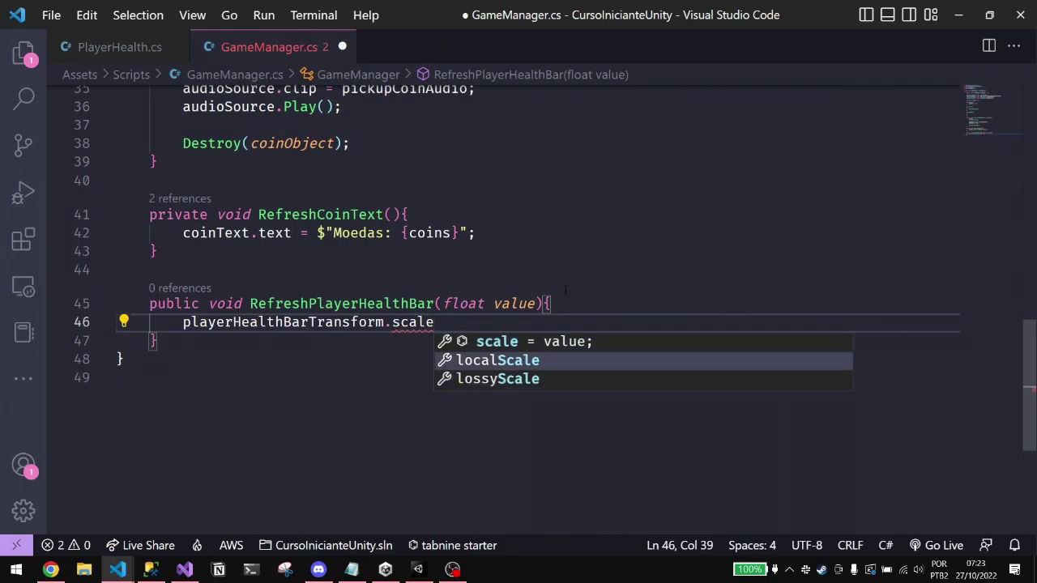
key("Tab")
type("= new Vector3(1, 1, 1);")
key("Left")
key("Left")
key("Left")
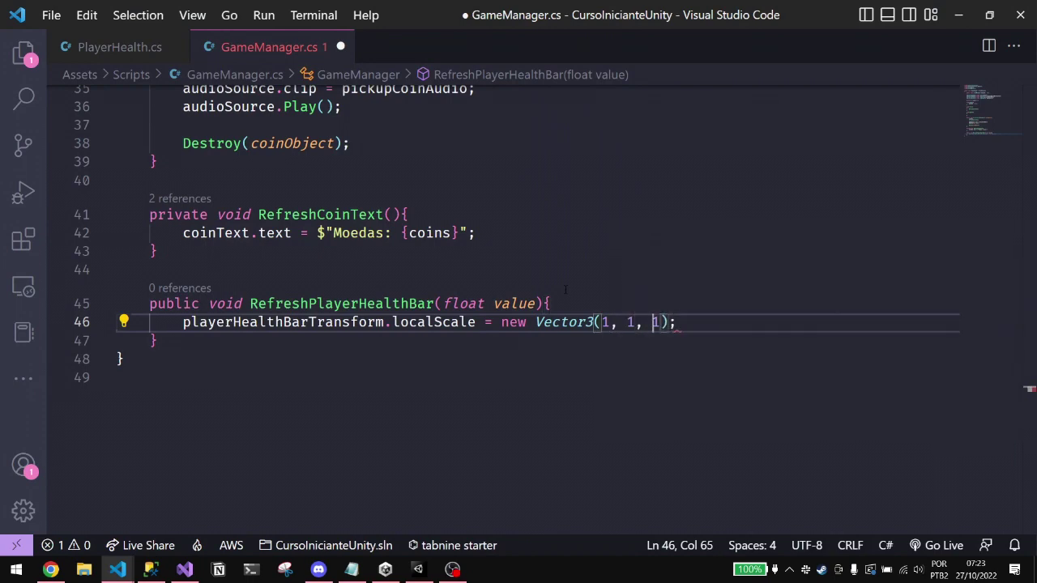
key("Left")
key("Left")
key("Left")
key("alt+Tab")
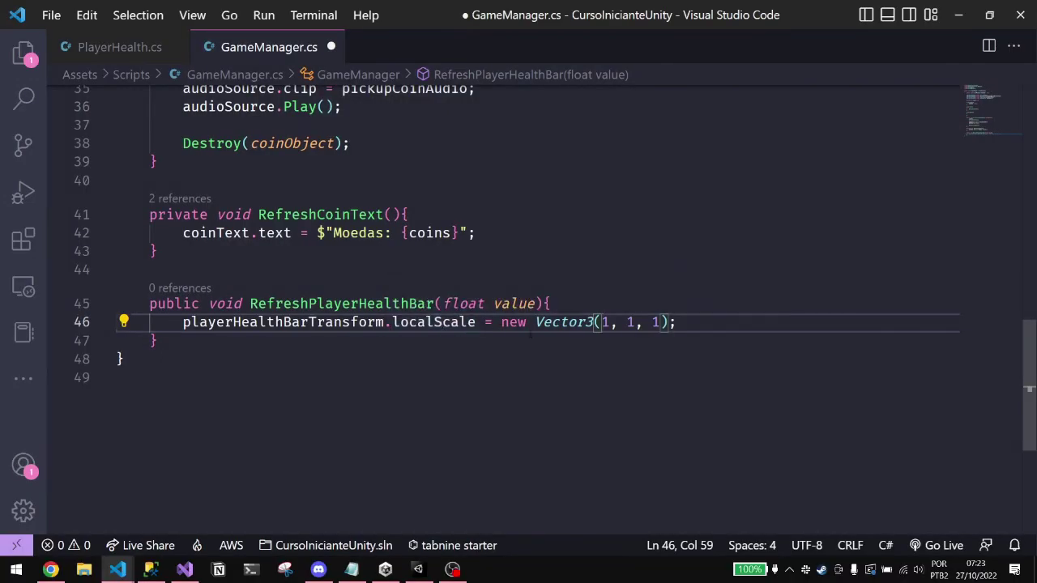
mouse_move(182, 323)
left_mouse_down()
mouse_move(676, 322)
mouse_move(660, 322)
left_mouse_up()
- Preview the effect by shrinking the health bar's Scale X in Unity
left_click(676, 323)
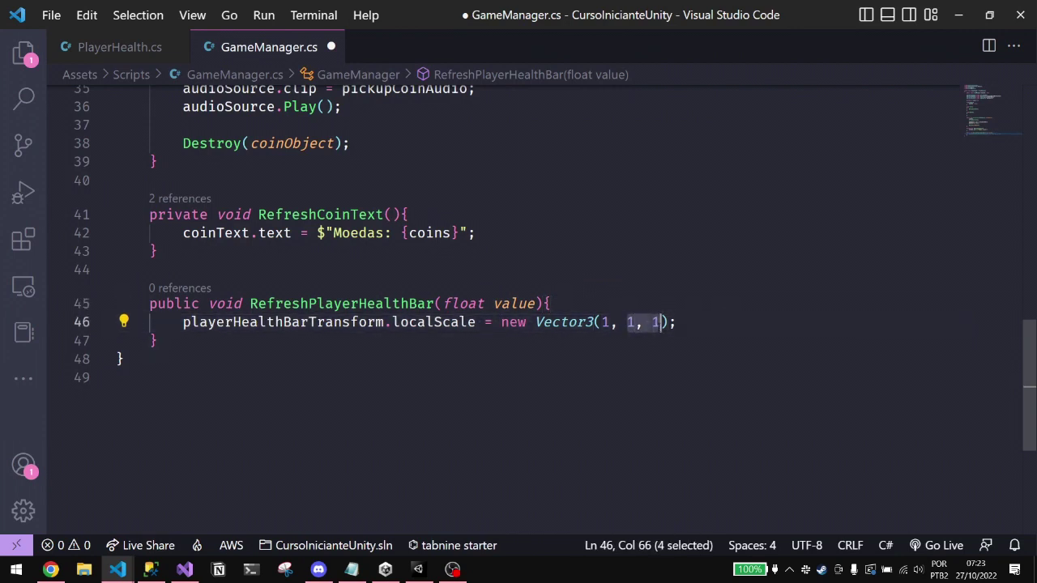
double_click(604, 322)
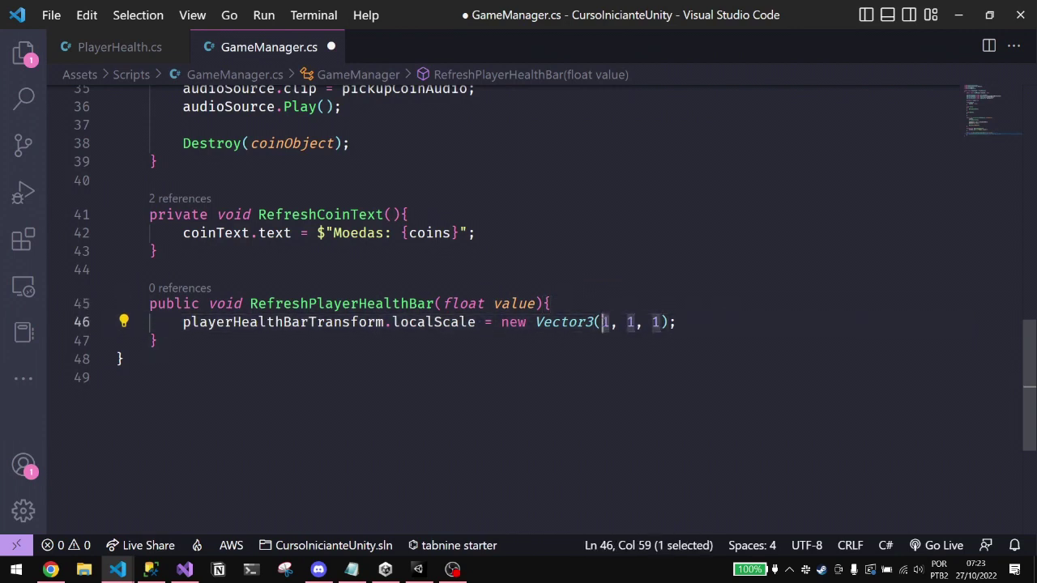
key("alt+Tab")
left_click_drag(820, 225, 810, 229)
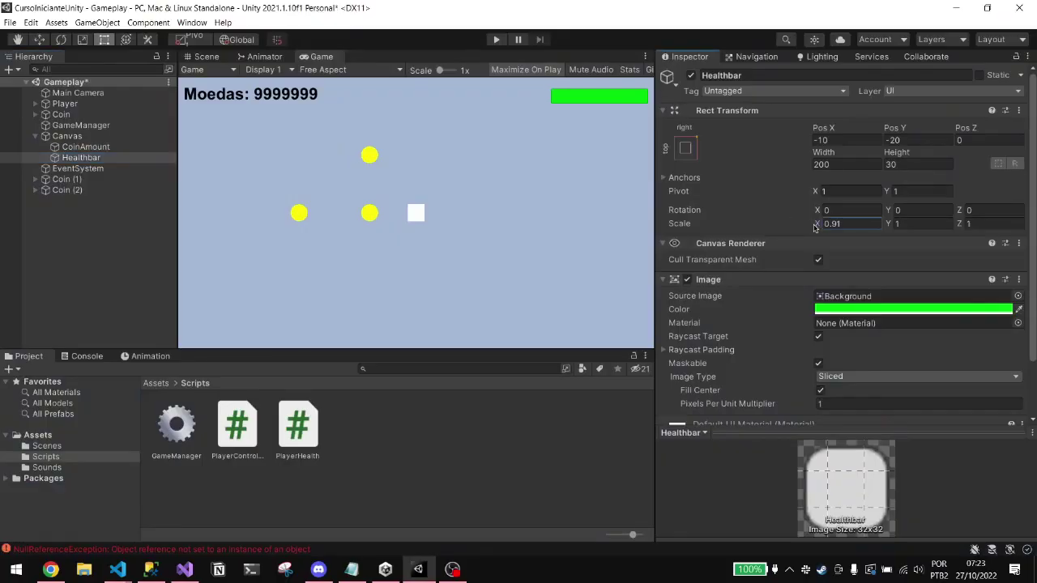
key("alt+Tab")
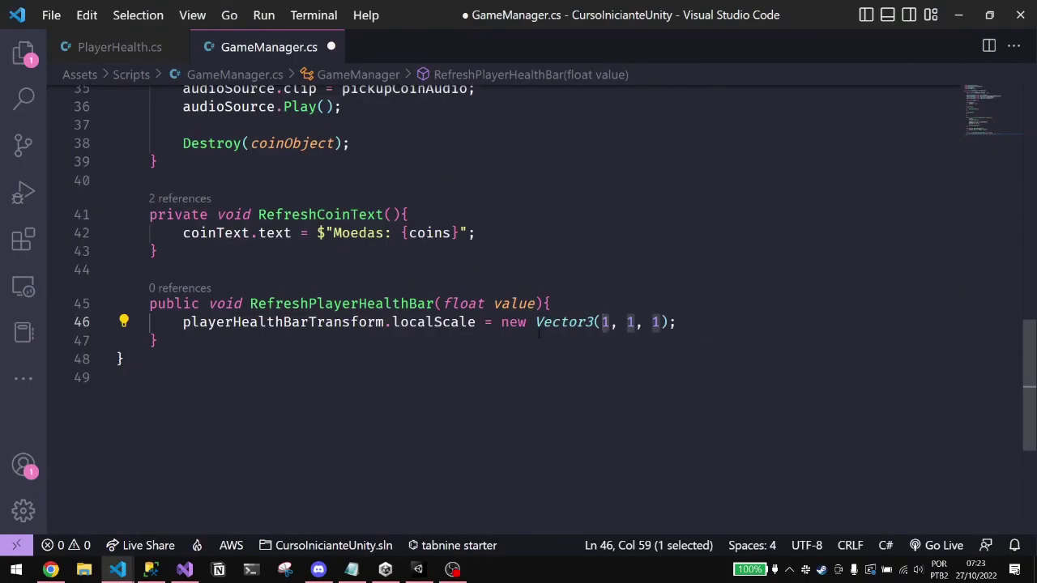
- Replace the first 1 in Vector3(1, 1, 1) with value to drive the X scale
left_click(606, 334)
double_click(605, 322)
type("value")
key("Escape")
- Rename the value parameter to healthValue and save GameManager.cs
key("Up")
key("Left")
key("Left")
key("ctrl+shift+Left")
key("F2")
type("e")
key("BackSpace")
type("healthValue")
key("Return")
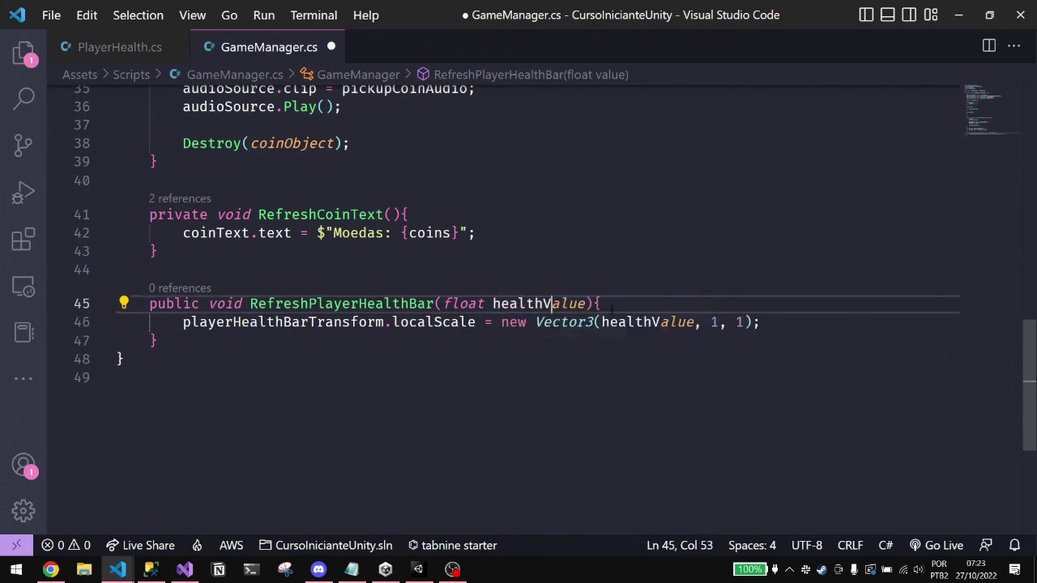
left_click(268, 341)
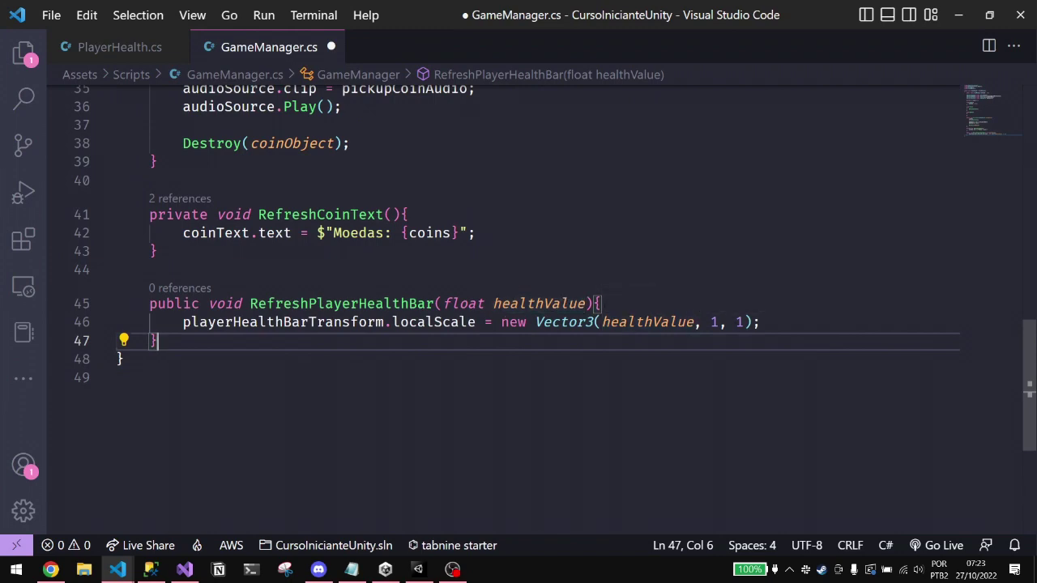
key("ctrl+s")
scroll(343, 293, "up", 3)
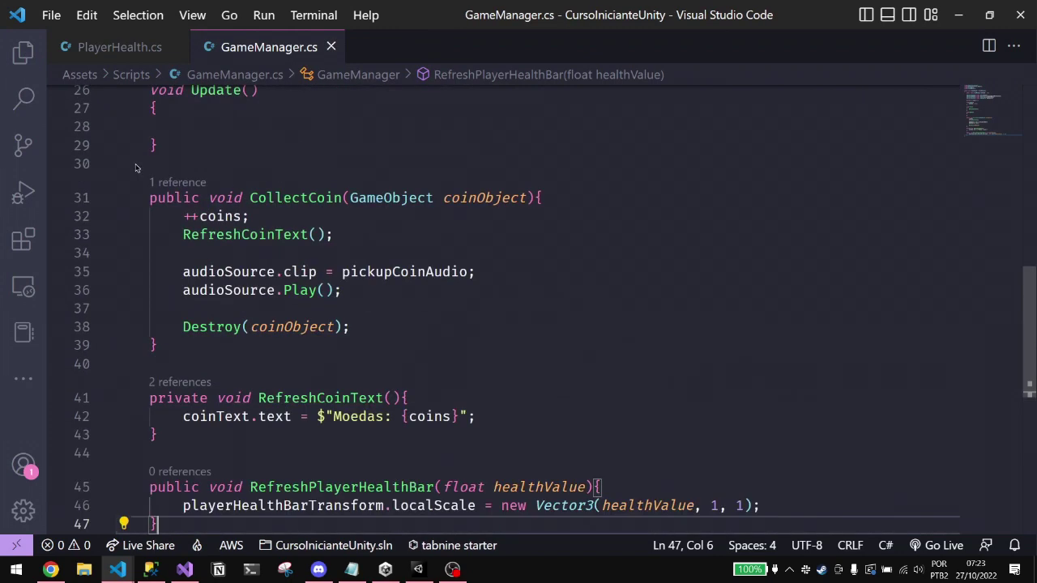
- Check the startHealth assignment in PlayerHealth.cs, returning to RefreshPlayerHealthBar in GameManager.cs
scroll(344, 294, "down", 2)
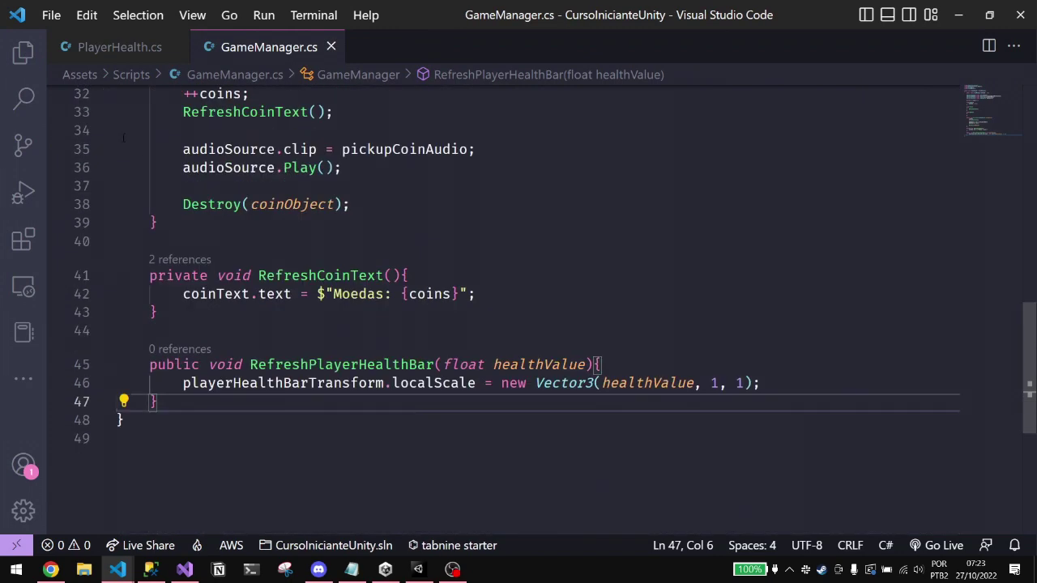
left_click(119, 47)
scroll(519, 284, "down", 2)
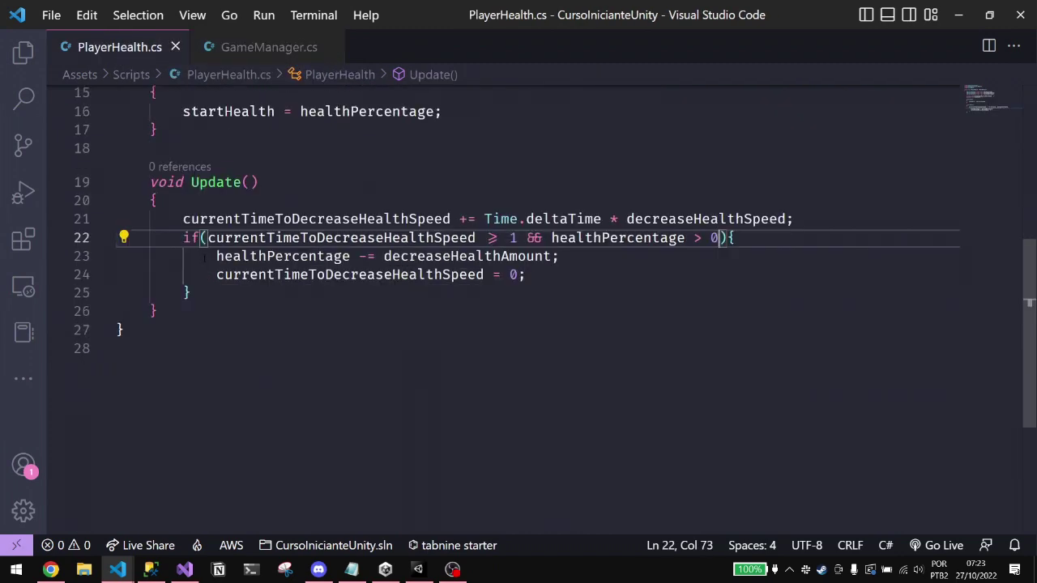
scroll(154, 95, "up", 2)
scroll(153, 95, "up", 1)
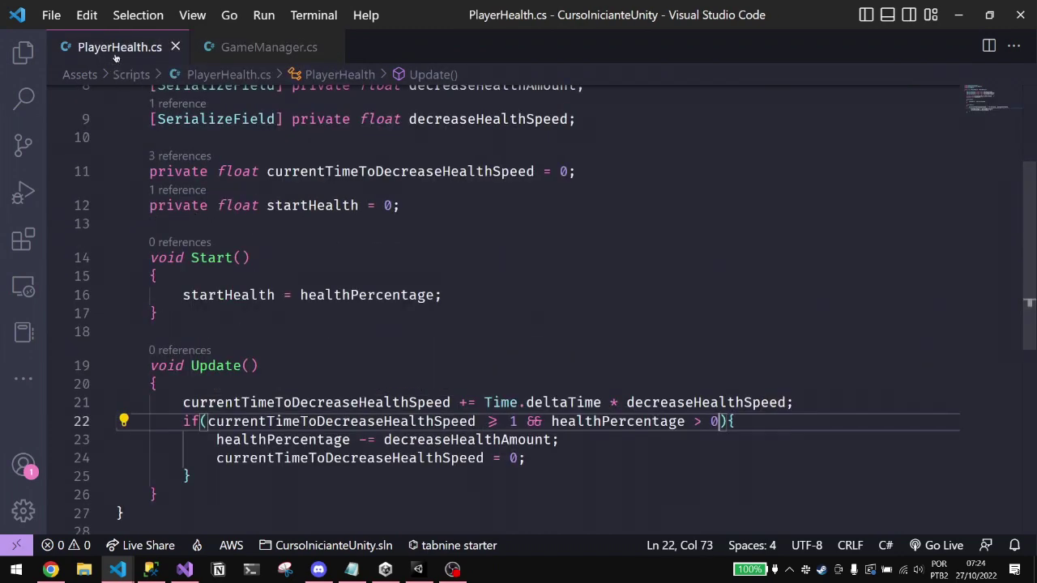
scroll(154, 95, "down", 1)
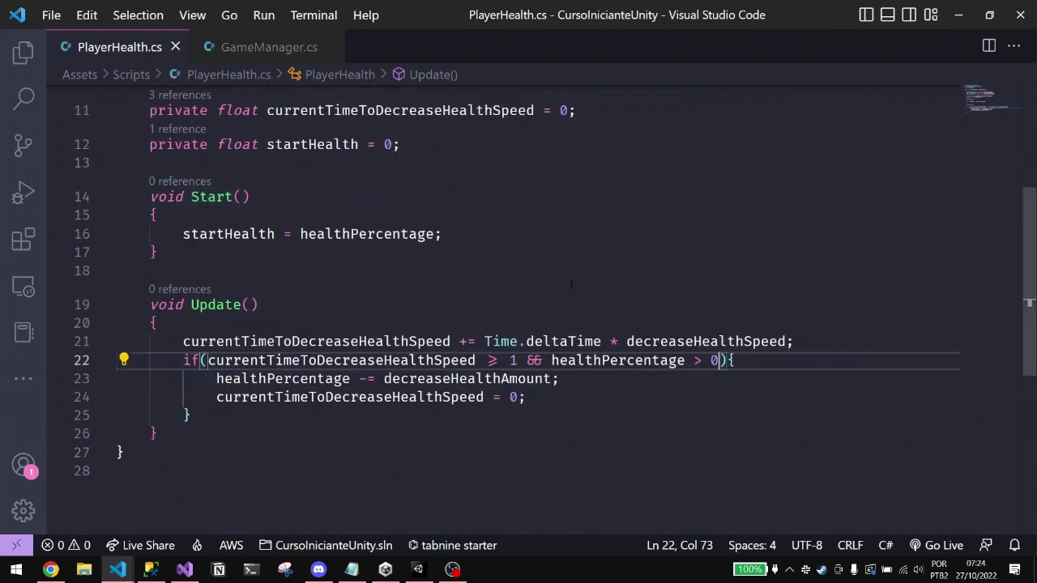
left_click(509, 241)
scroll(416, 257, "up", 2)
scroll(416, 256, "up", 3)
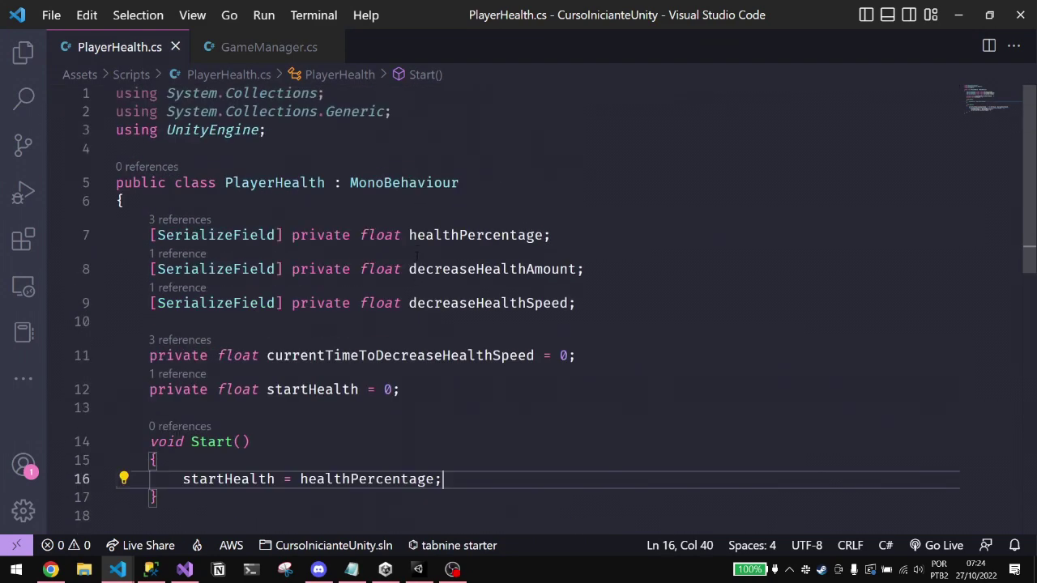
scroll(441, 240, "down", 3)
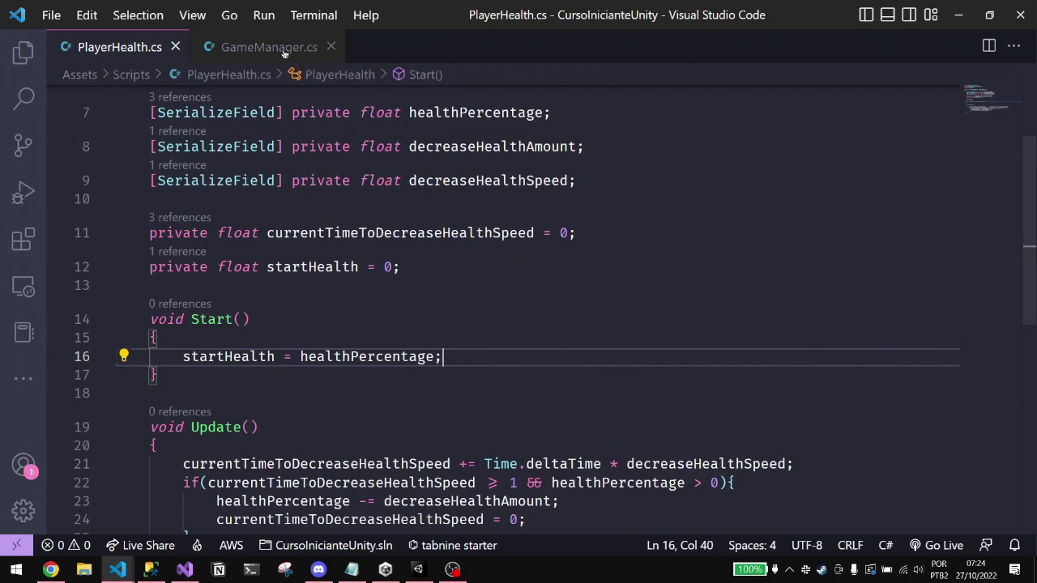
left_click(288, 50)
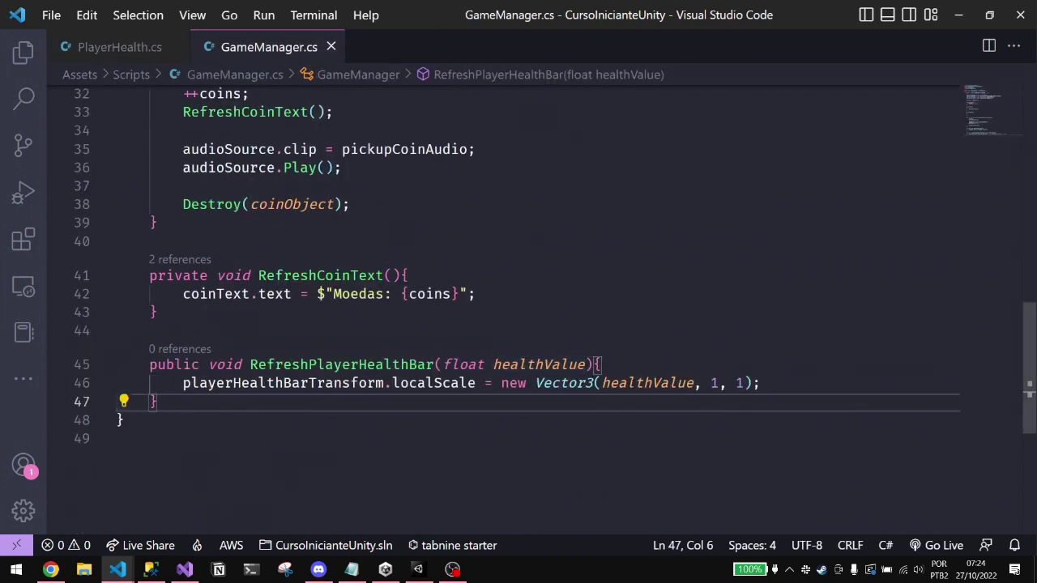
left_click(694, 384)
- Divide healthValue by 100.0f for the health bar's X scale
type("/100.0f")
key("alt+Tab")
key("alt+Tab")
left_click_drag(702, 384, 754, 383)
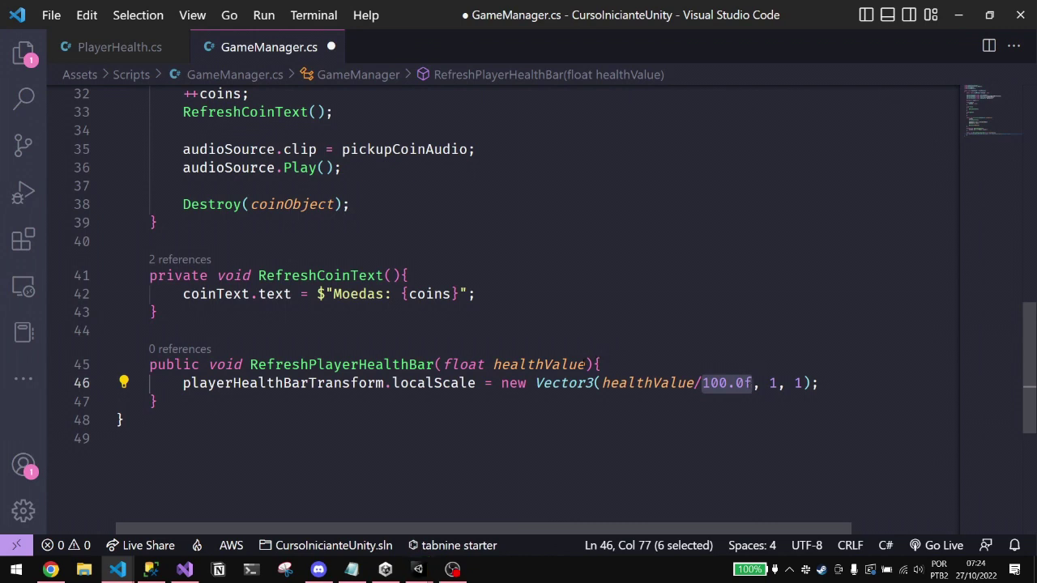
- Add a float startHealth parameter, replace 100.0f with startHealth, and save GameManager.cs
left_click(585, 364)
type(", float ")
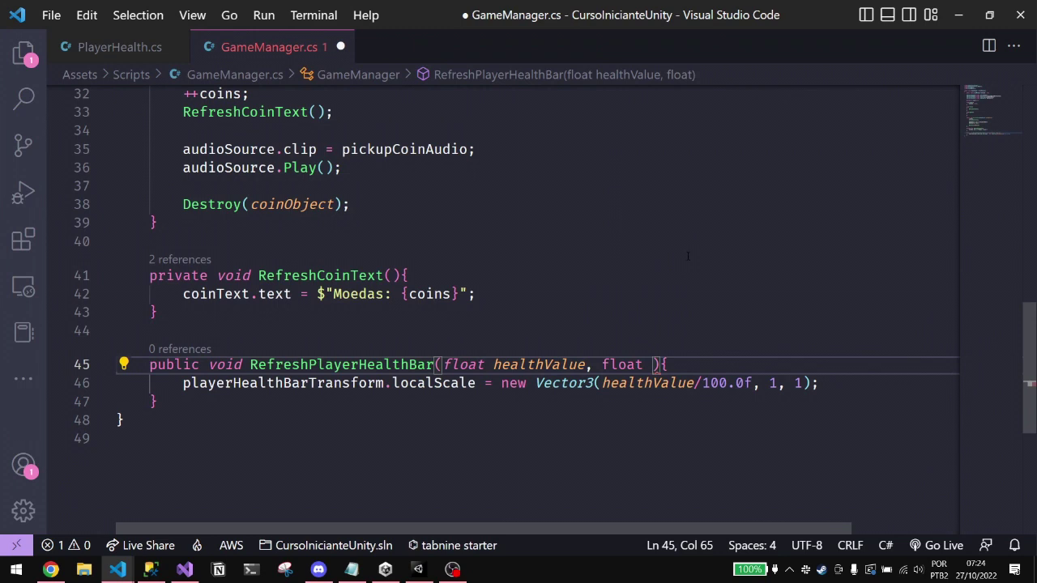
type("startHeal")
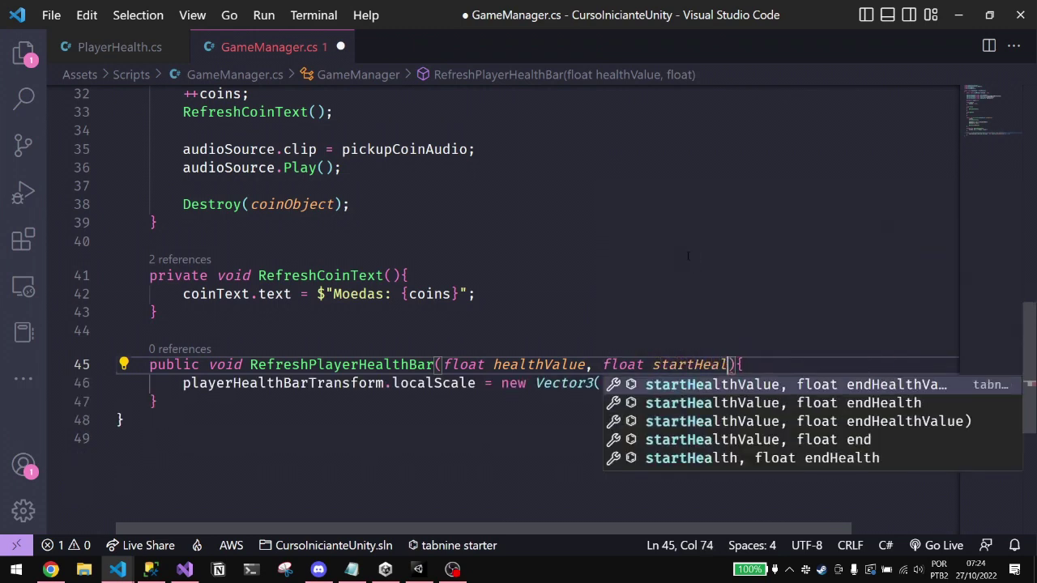
type("th")
key("Down")
key("Right")
key("shift+Left")
key("shift+Left")
key("shift+Left")
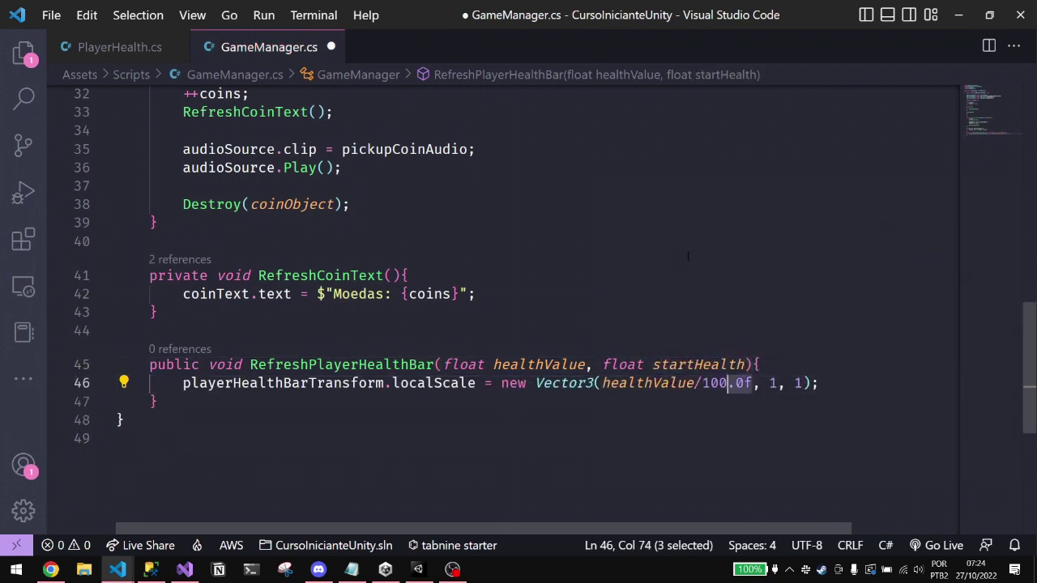
key("shift+Left")
key("shift+Left")
key("shift+Left")
type("start")
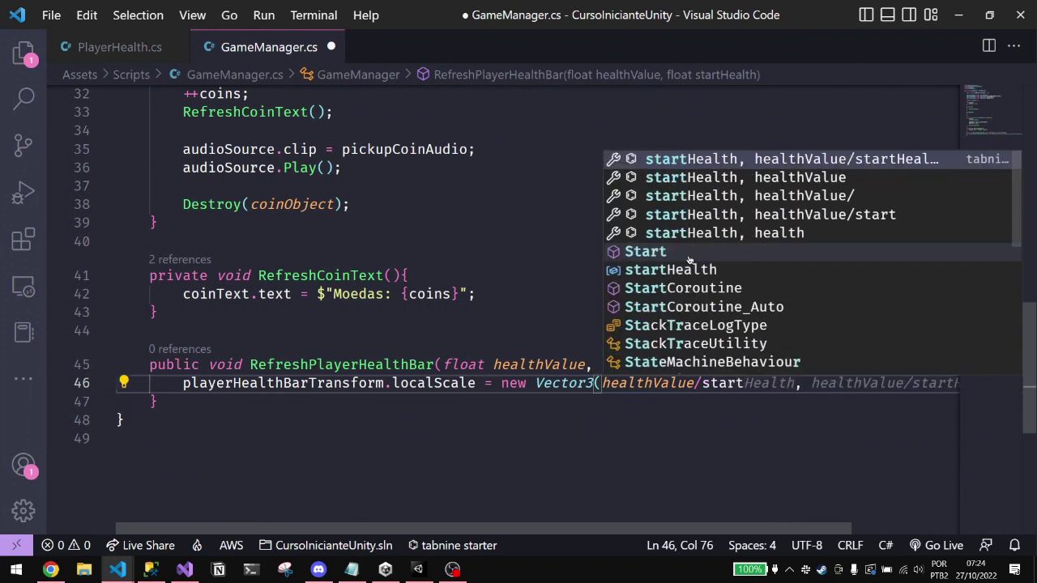
type("Health, 1, 1);")
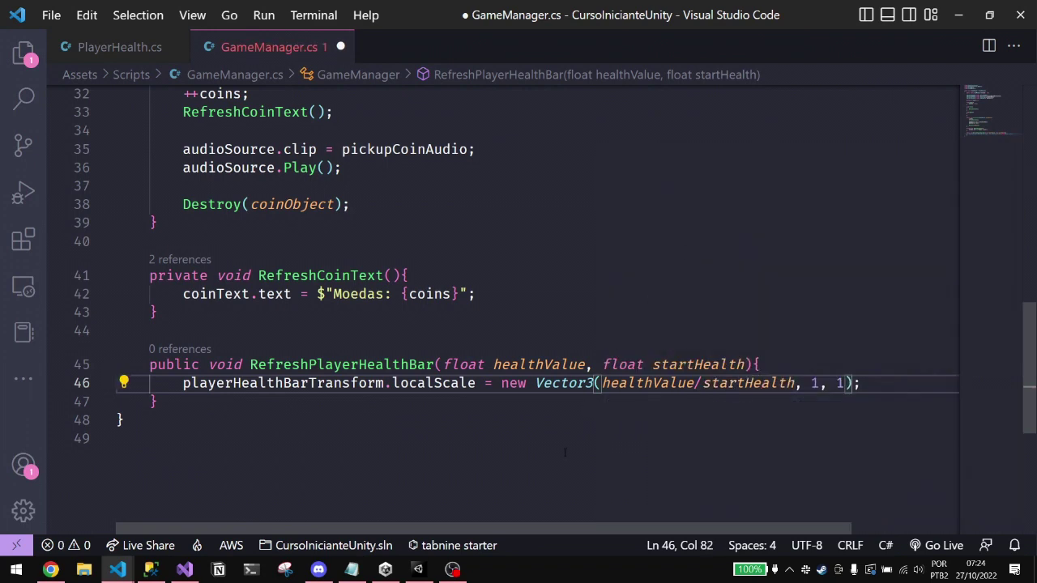
left_click_drag(601, 383, 795, 383)
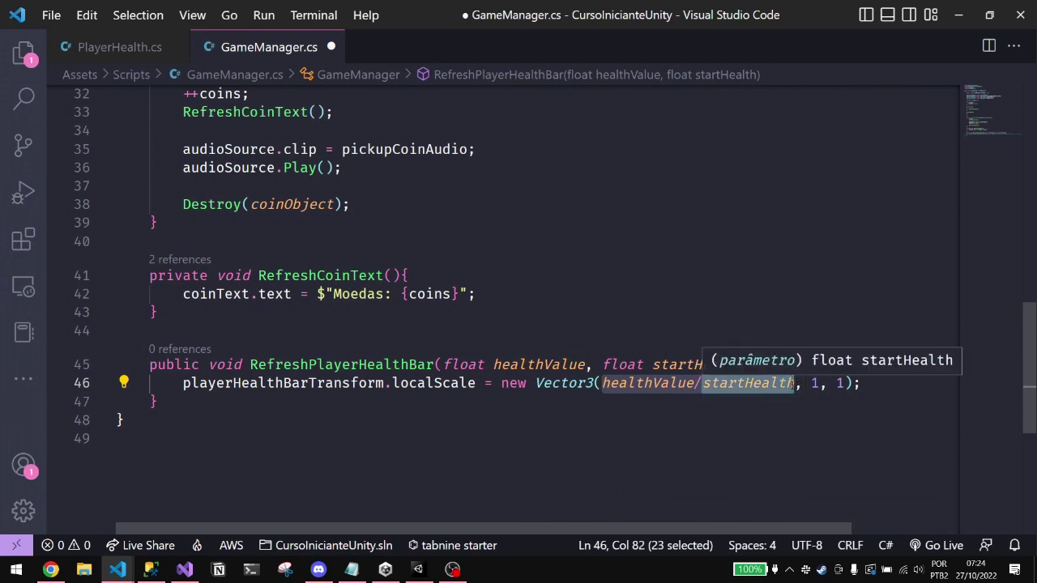
key("ctrl+s")
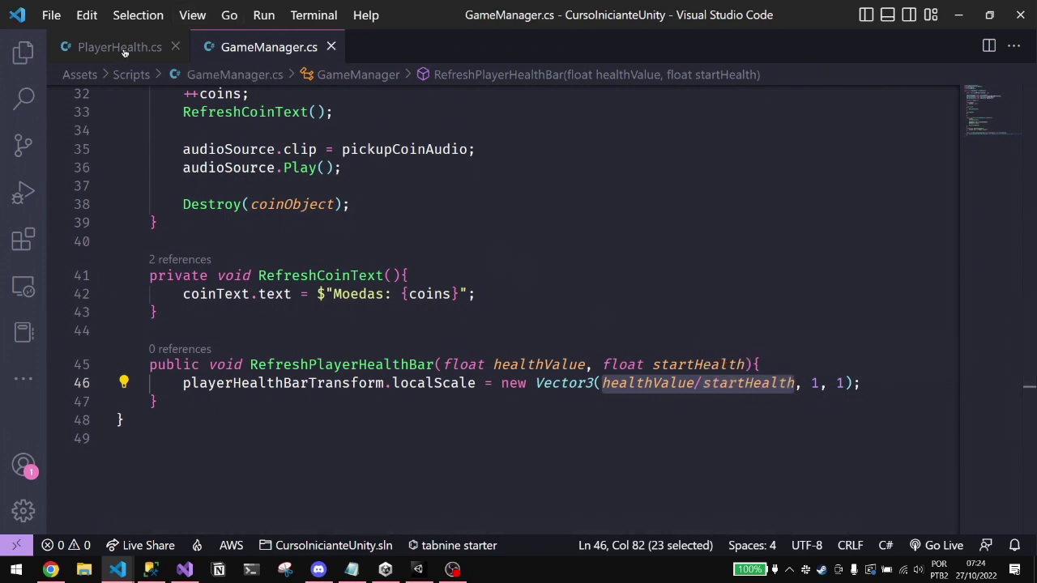
double_click(359, 364)
key("ctrl+c")
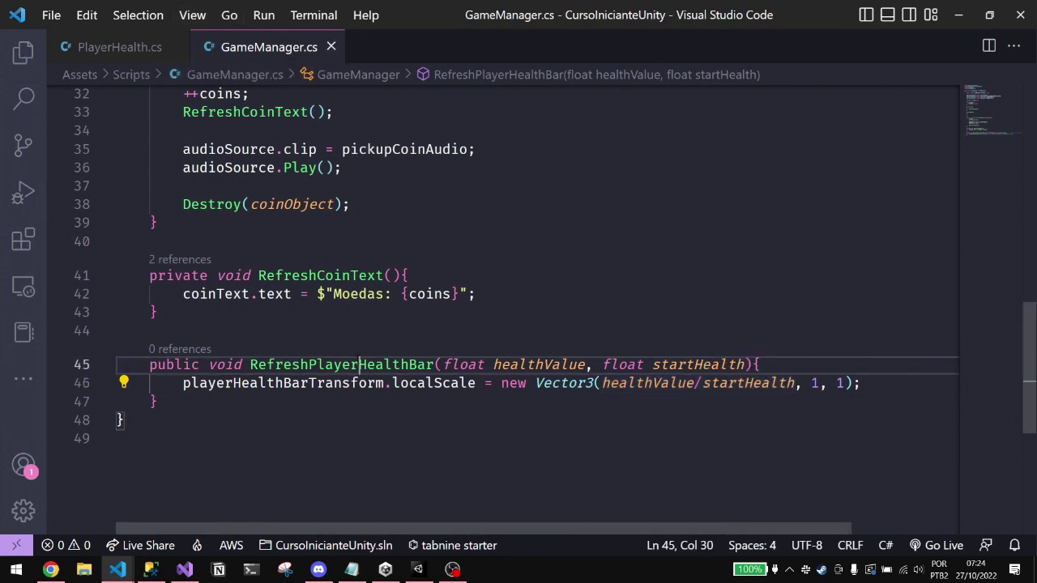
- In PlayerHealth's Start, call GameManager.Instance.RefreshPlayerHealthBar(healthPercentage, startHealth)
left_click(128, 50)
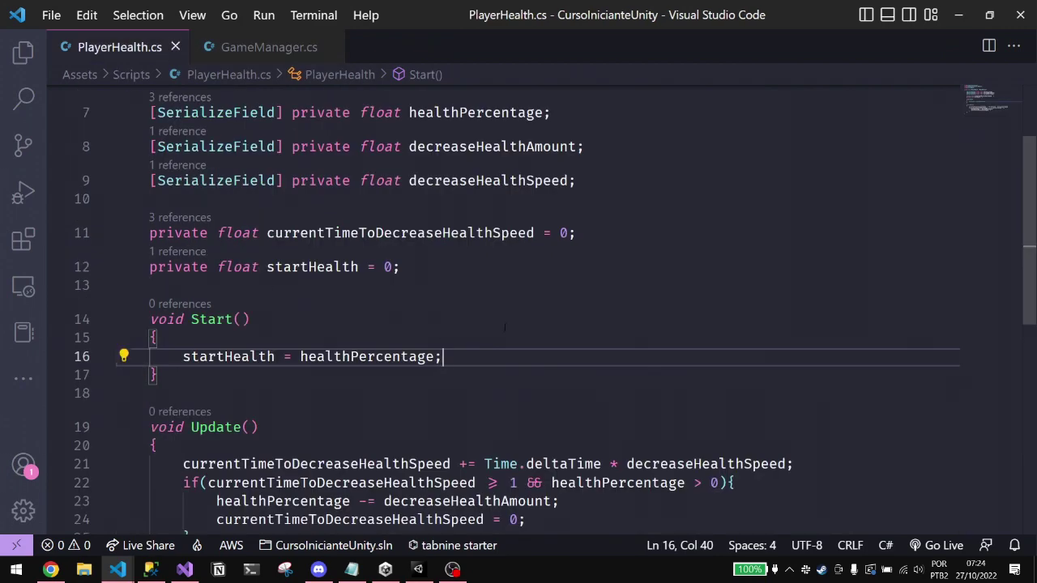
key("Return")
key("ctrl+v")
key("ctrl+z")
type("G")
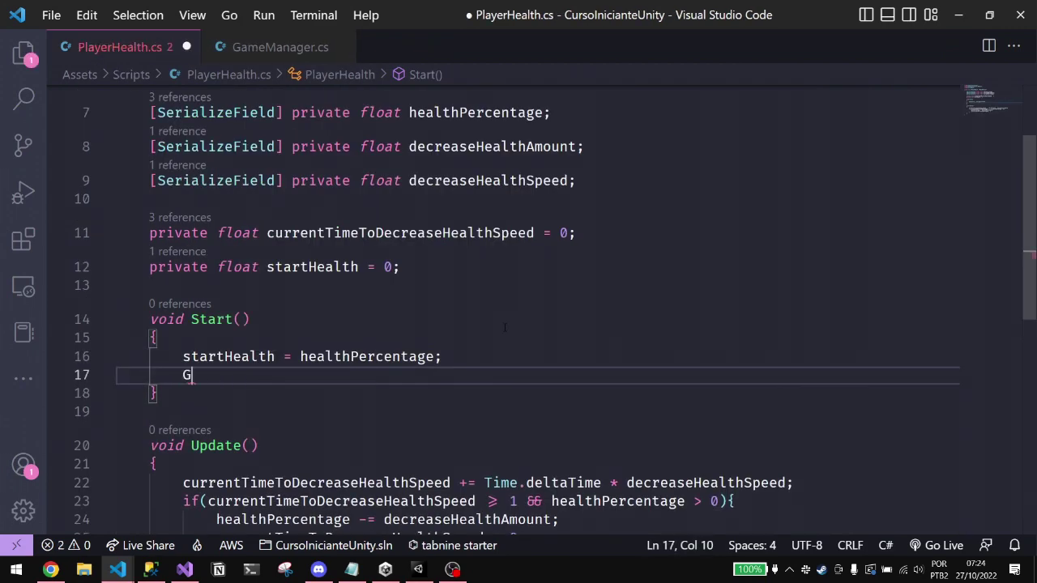
type("ameManager.Instance.")
key("ctrl+v")
type("(")
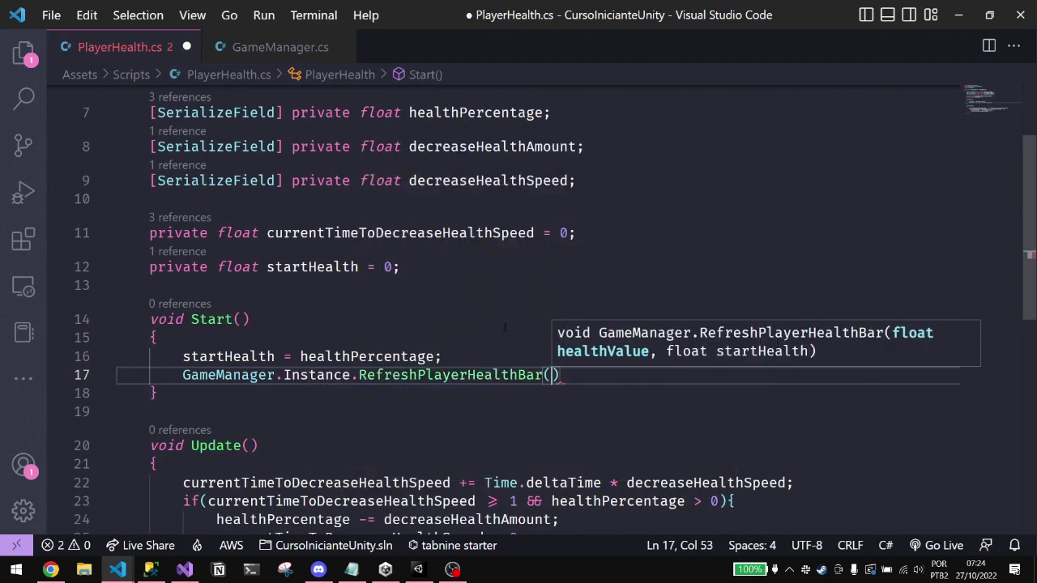
type("heal")
key("Tab")
type(", star")
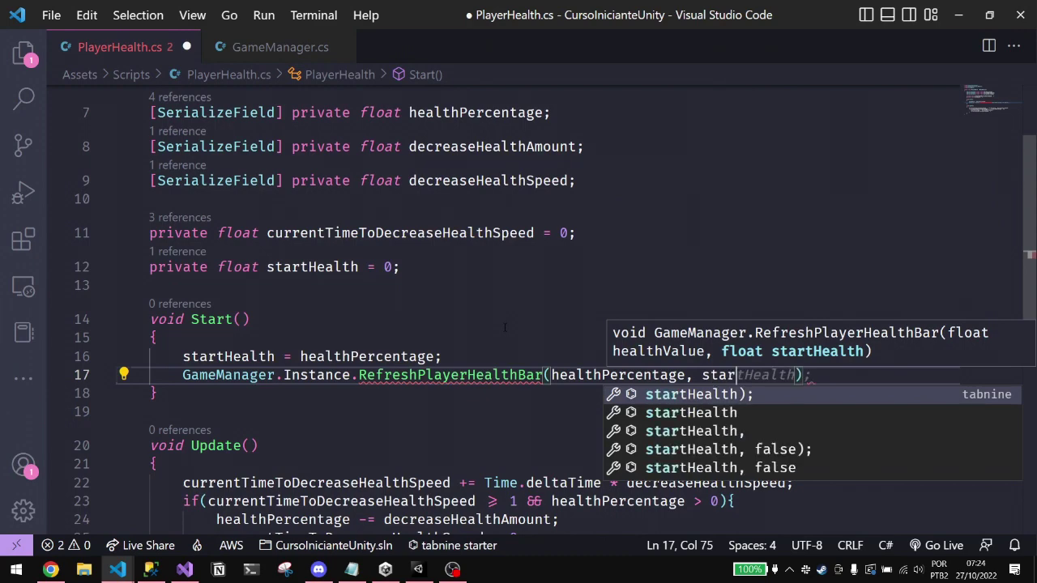
key("Tab")
scroll(115, 201, "down", 3)
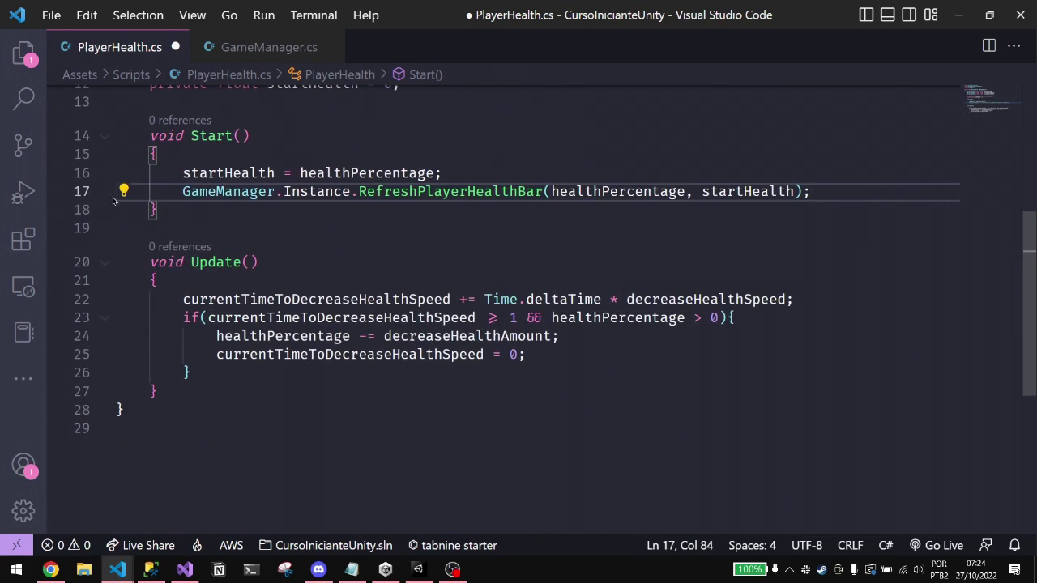
- Paste the same call after the health decrease in Update and save PlayerHealth.cs
key("Home")
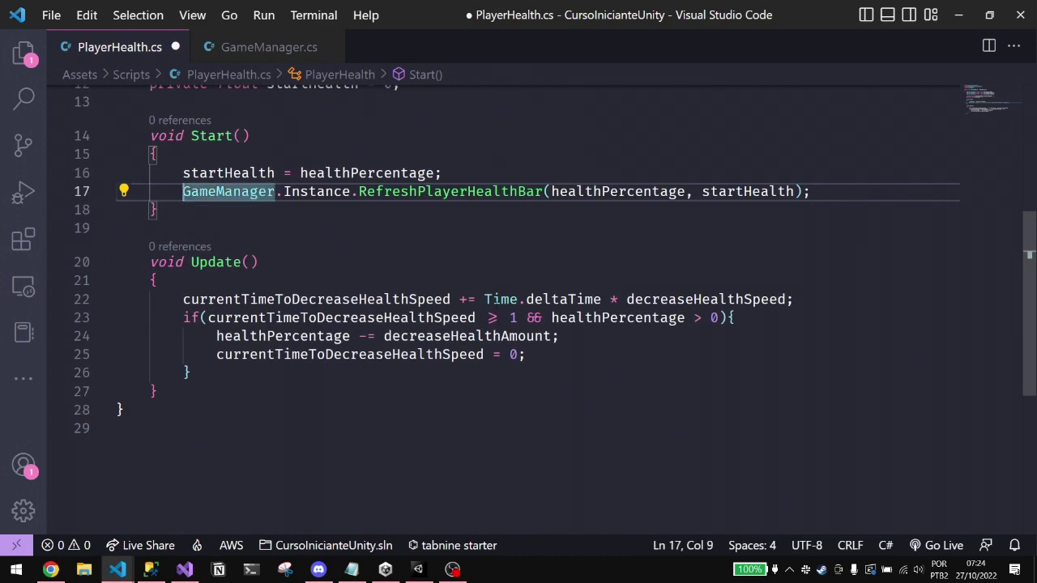
left_click_drag(213, 336, 534, 354)
left_click(572, 336)
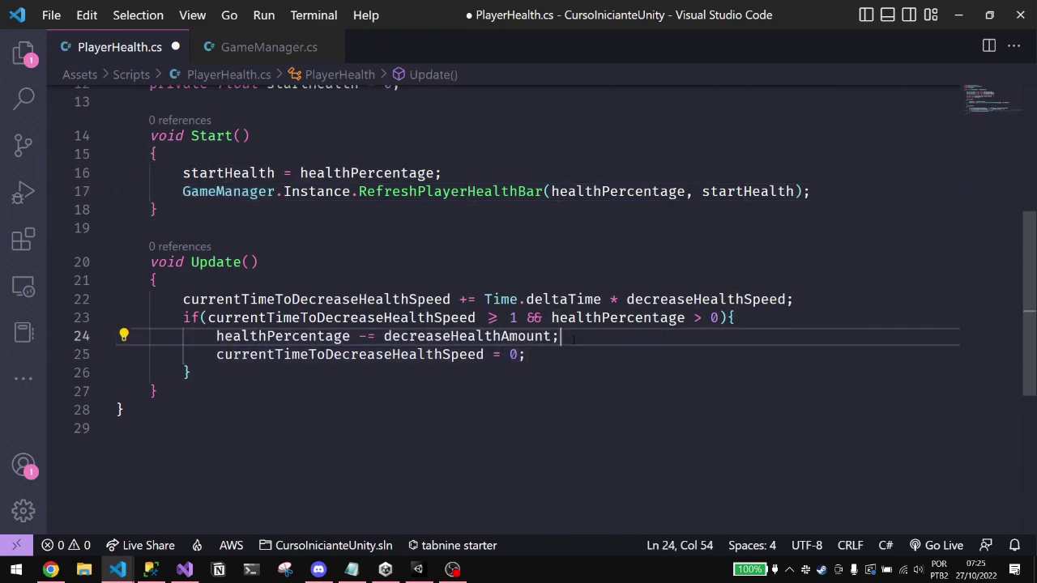
key("Return")
type("GameManager.Instance.RefreshPlayerHealthBar(healthPercentage, startHealth);")
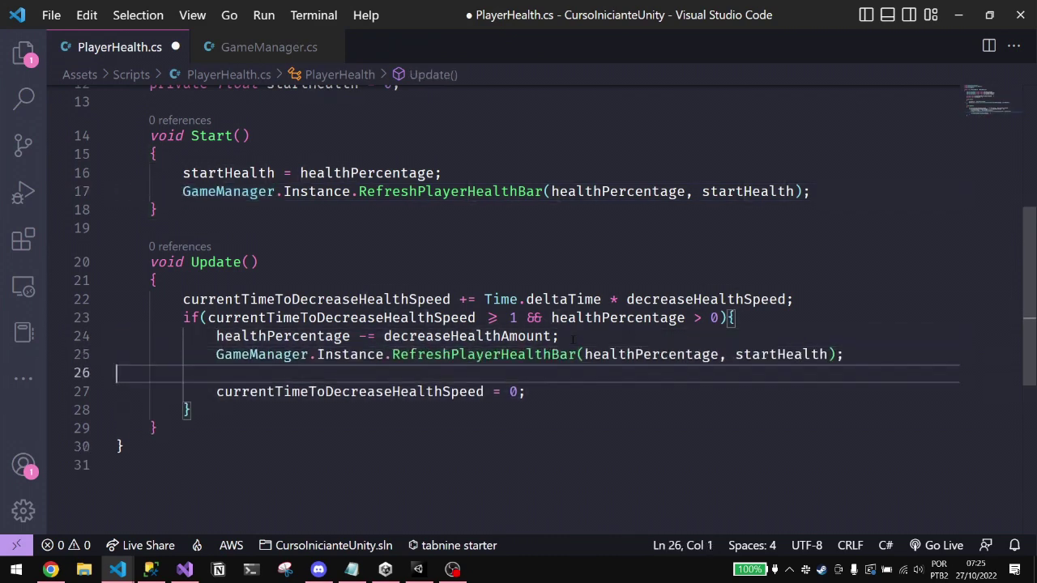
key("BackSpace")
key("ctrl+s")
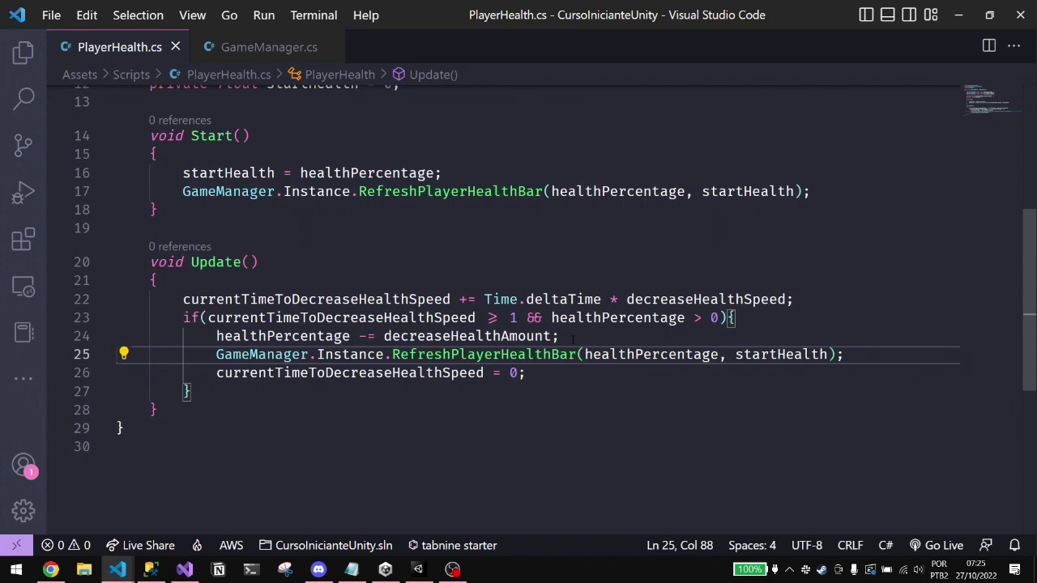
- Review the RefreshPlayerHealthBar definition and return to Unity so the scripts recompile
scroll(573, 341, "up", 2)
scroll(573, 340, "up", 3)
scroll(573, 340, "down", 3)
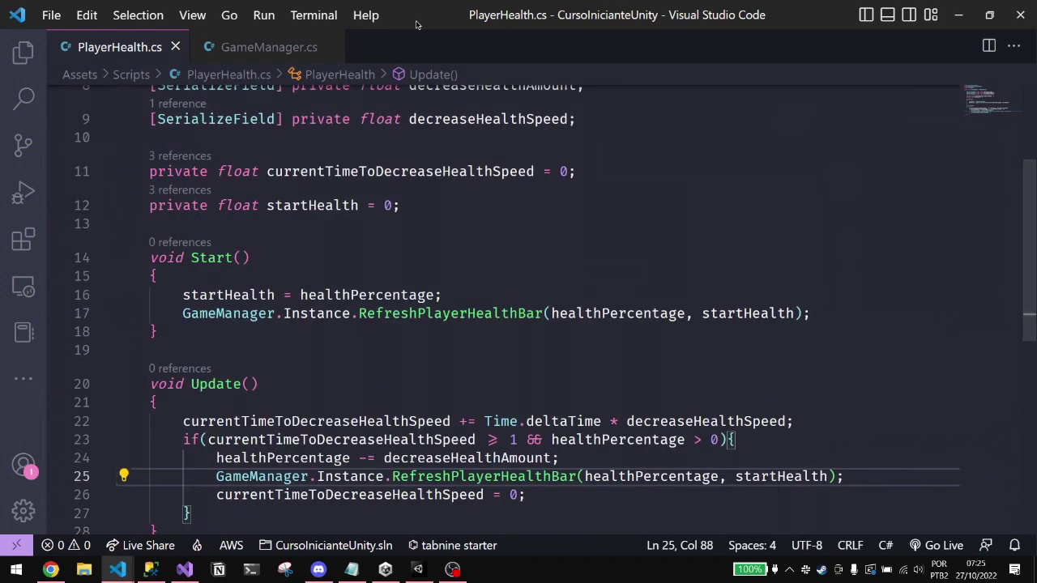
left_click(431, 478, "ctrl")
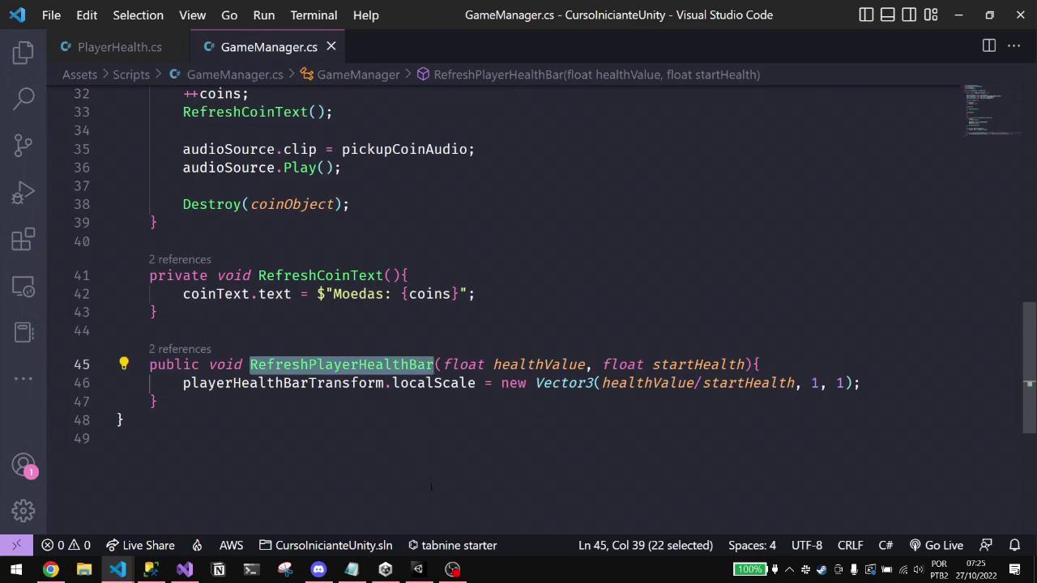
scroll(430, 489, "up", 1)
scroll(364, 422, "up", 2)
scroll(329, 383, "down", 2)
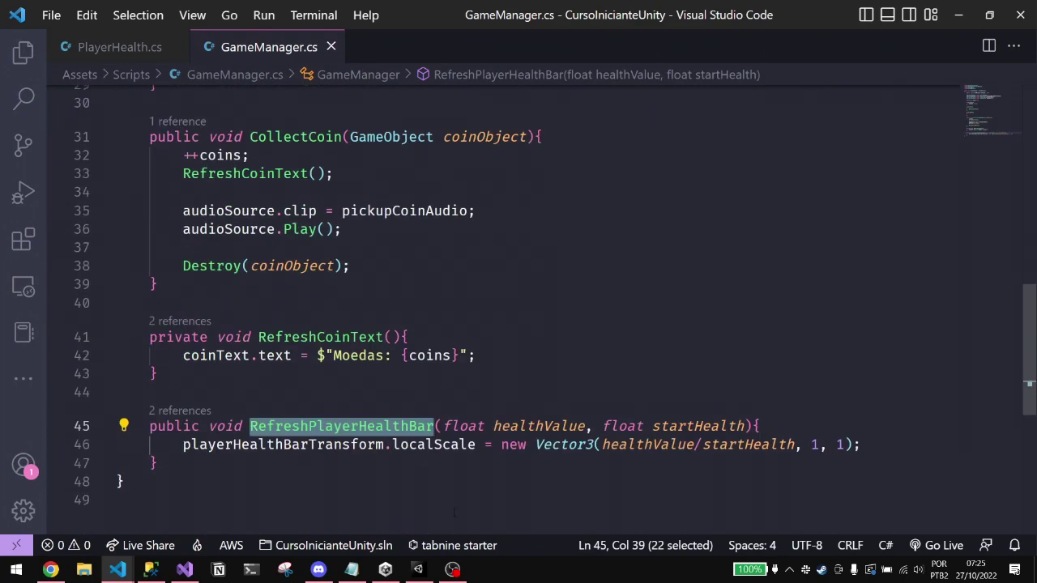
left_click(452, 569)
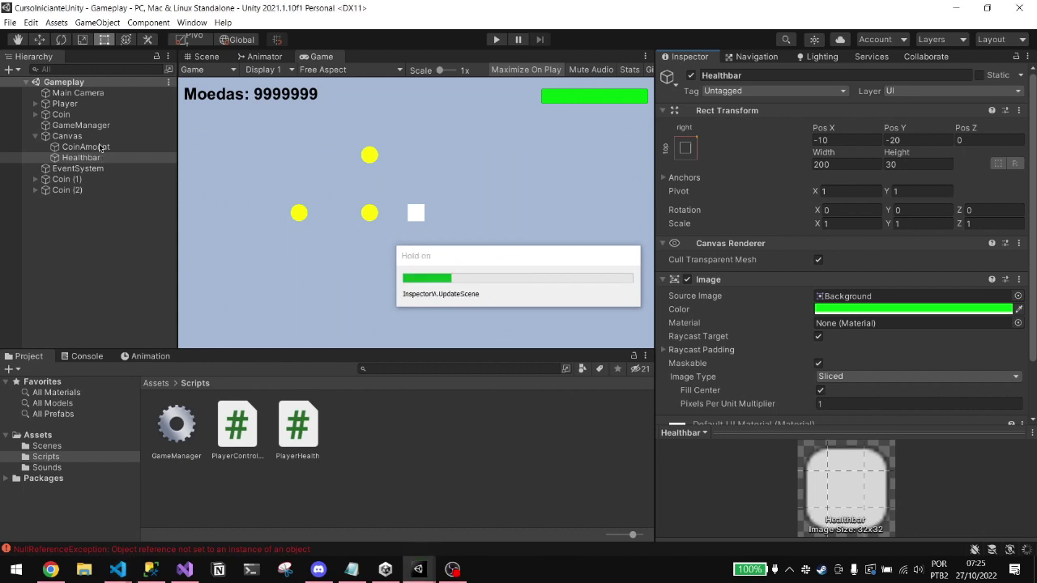
- Drag Healthbar from the Hierarchy into GameManager's Player Health Bar Transform field
left_click(81, 126)
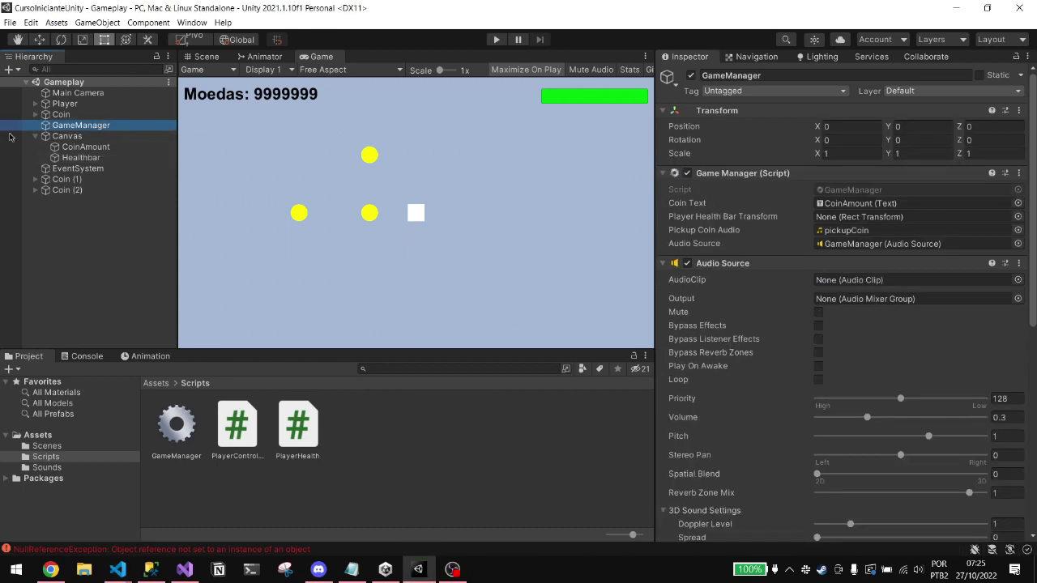
left_click(76, 159)
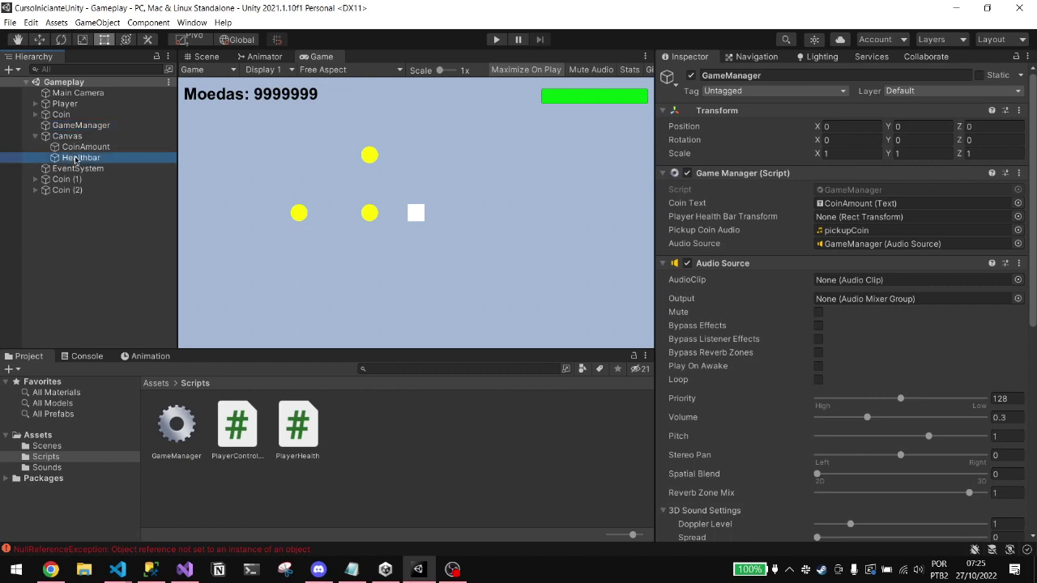
mouse_move(75, 158)
left_mouse_down()
mouse_move(721, 220)
mouse_move(836, 221)
left_mouse_up()
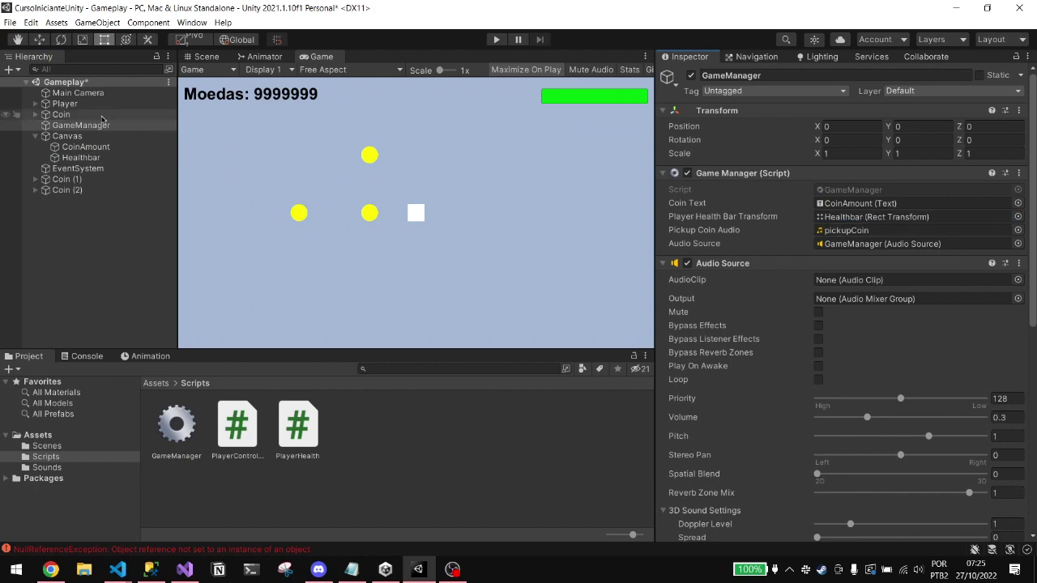
- Give the Player Health Percentage 100, Decrease Health Amount 5, Decrease Health Speed 2, and save Gameplay
left_click(71, 105)
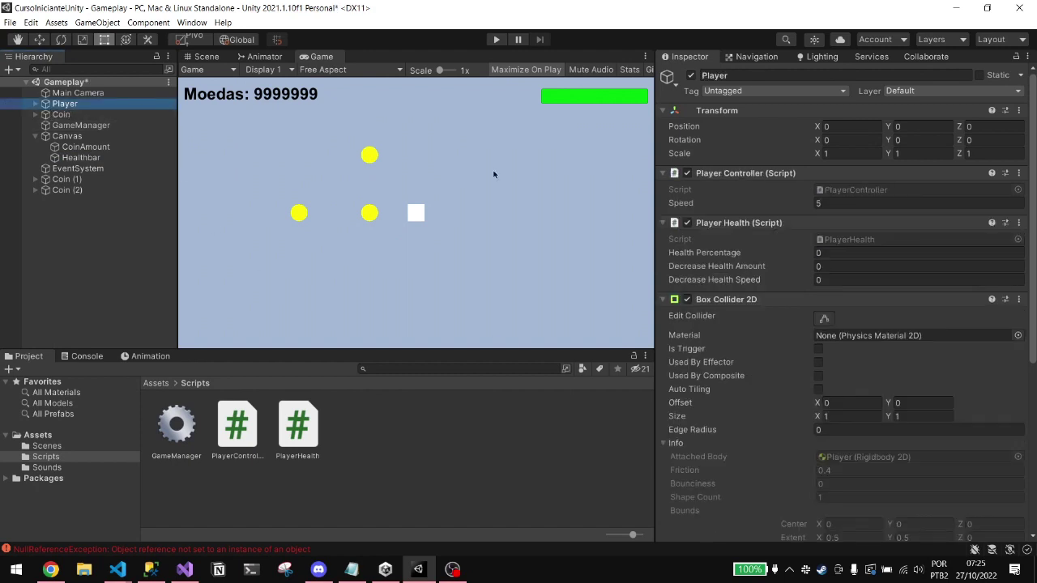
left_click(820, 253)
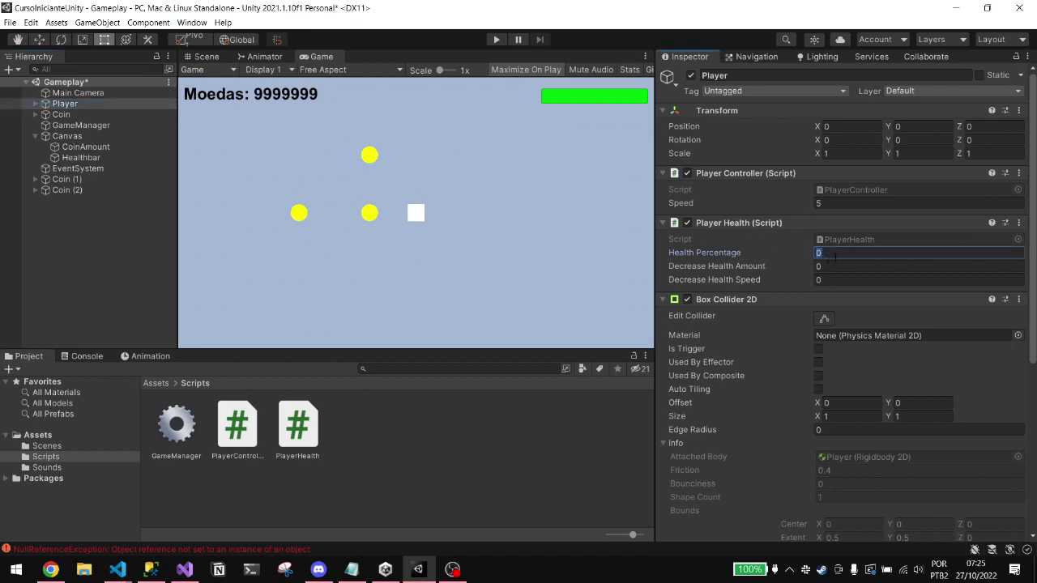
type("100")
key("Tab")
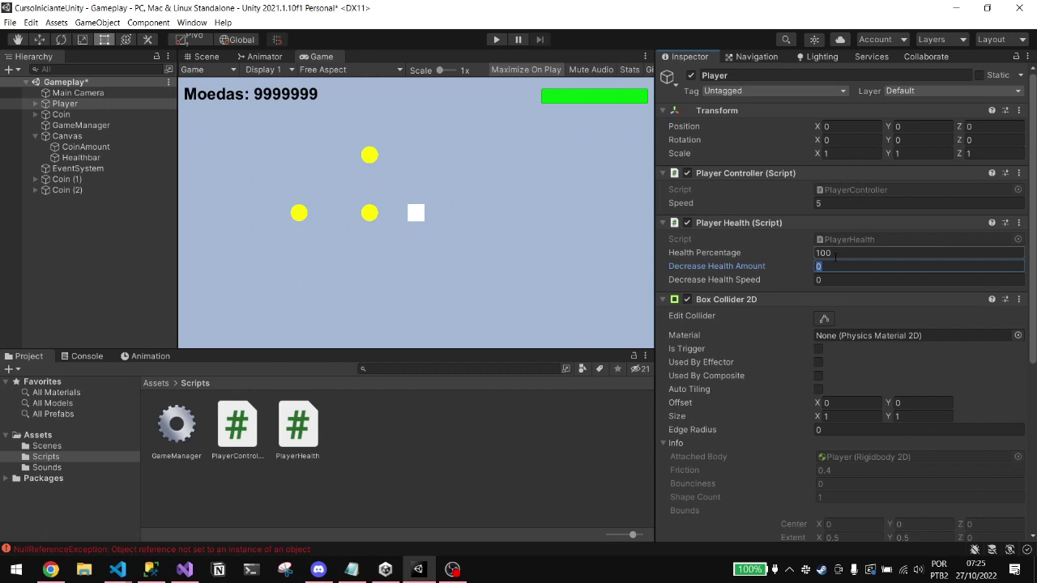
type("5")
key("Tab")
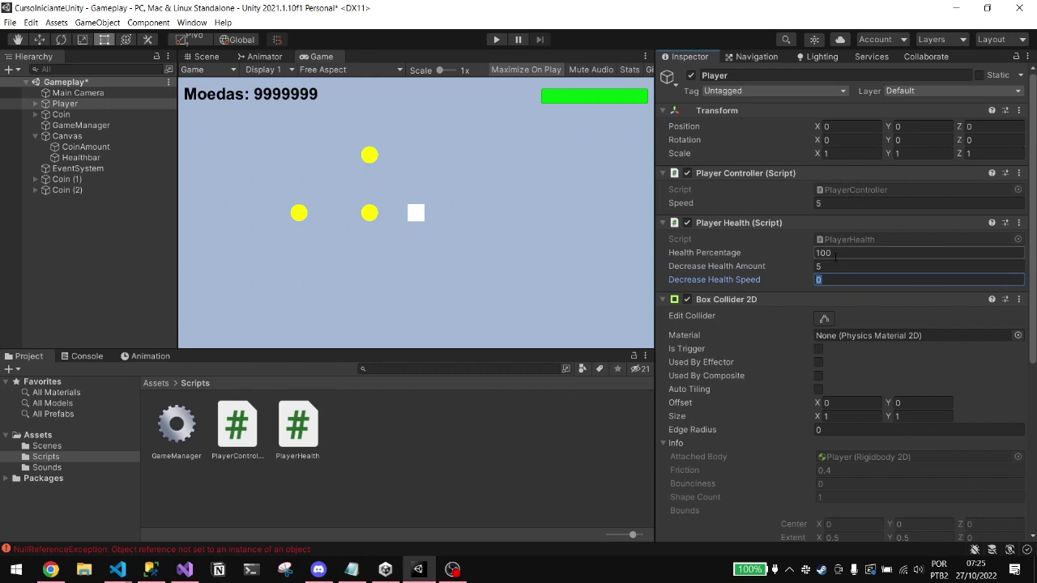
type("2")
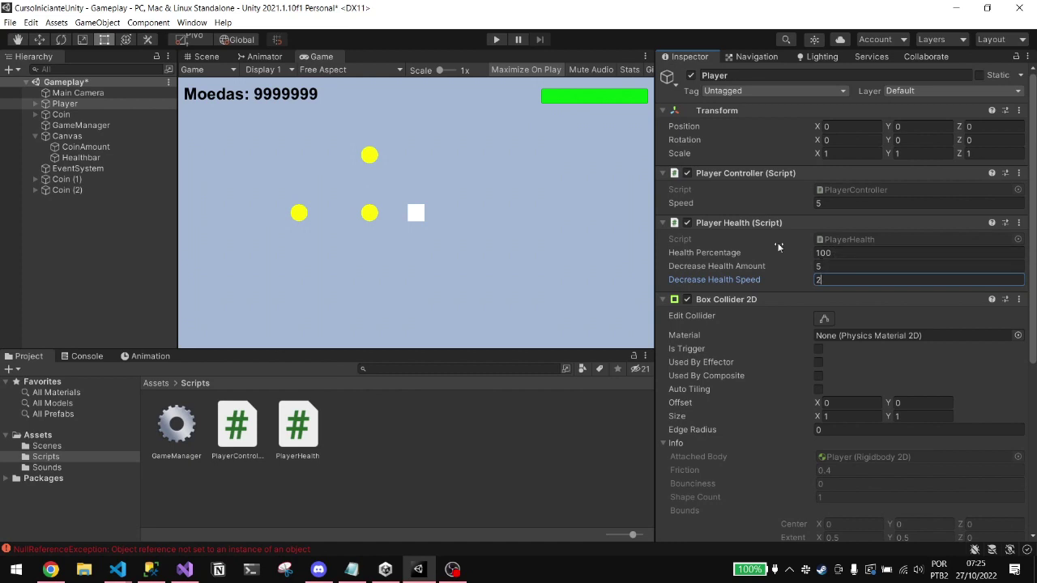
key("ctrl+s")
scroll(740, 240, "down", 5)
scroll(740, 240, "up", 3)
scroll(729, 251, "up", 2)
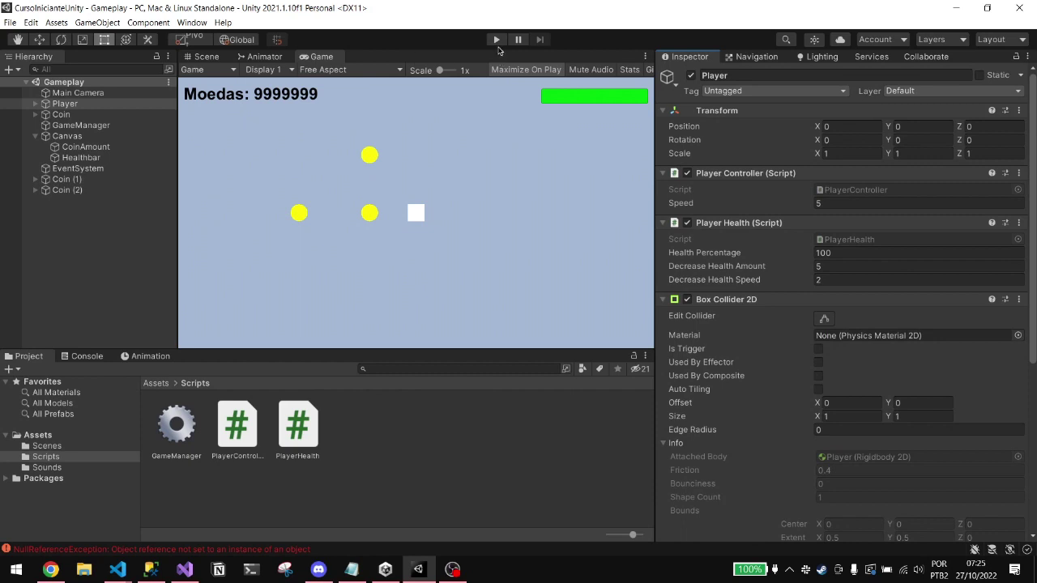
left_click(496, 39)
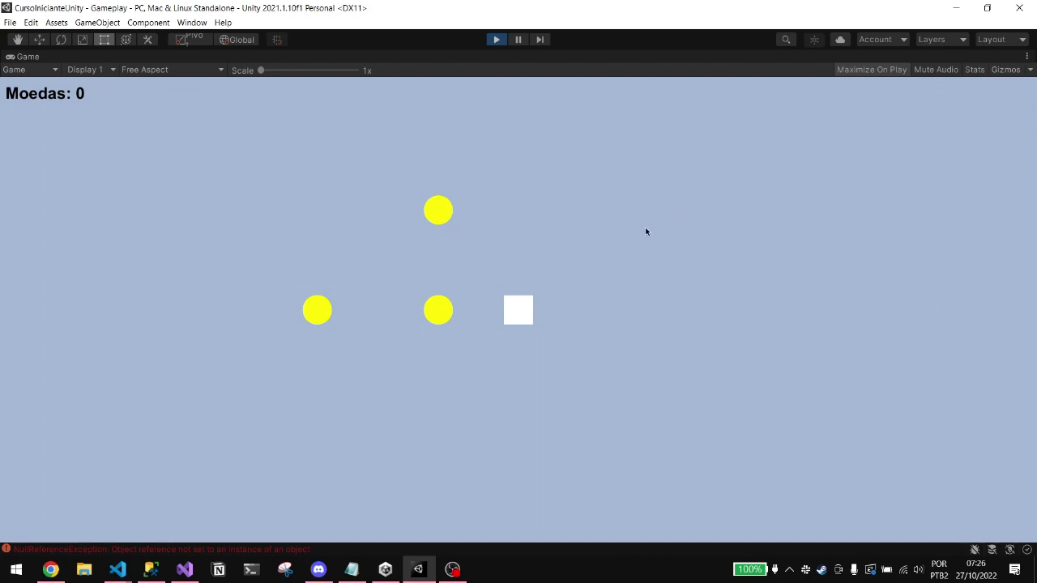
left_click(498, 40)
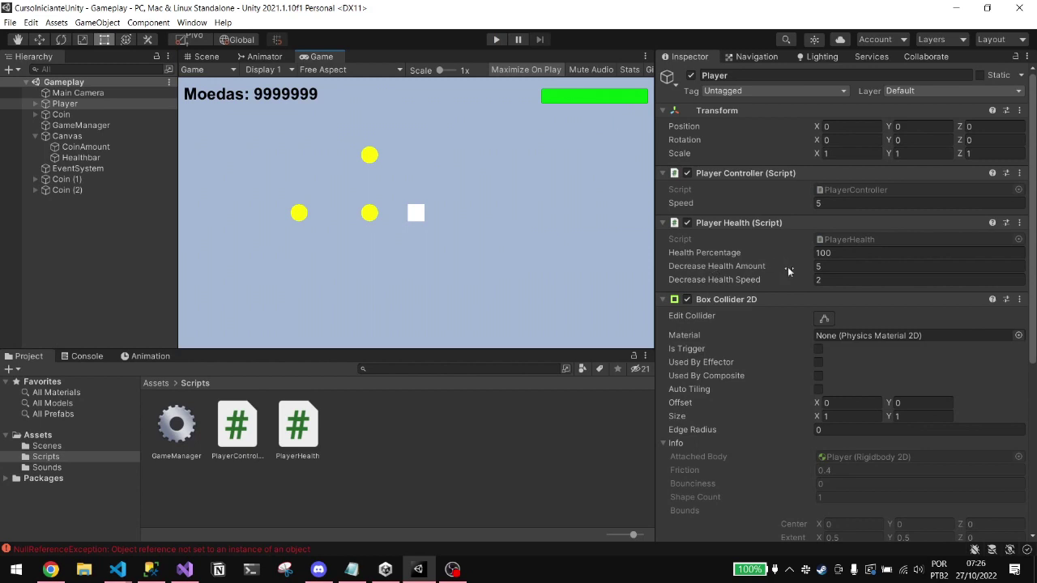
left_click(826, 278)
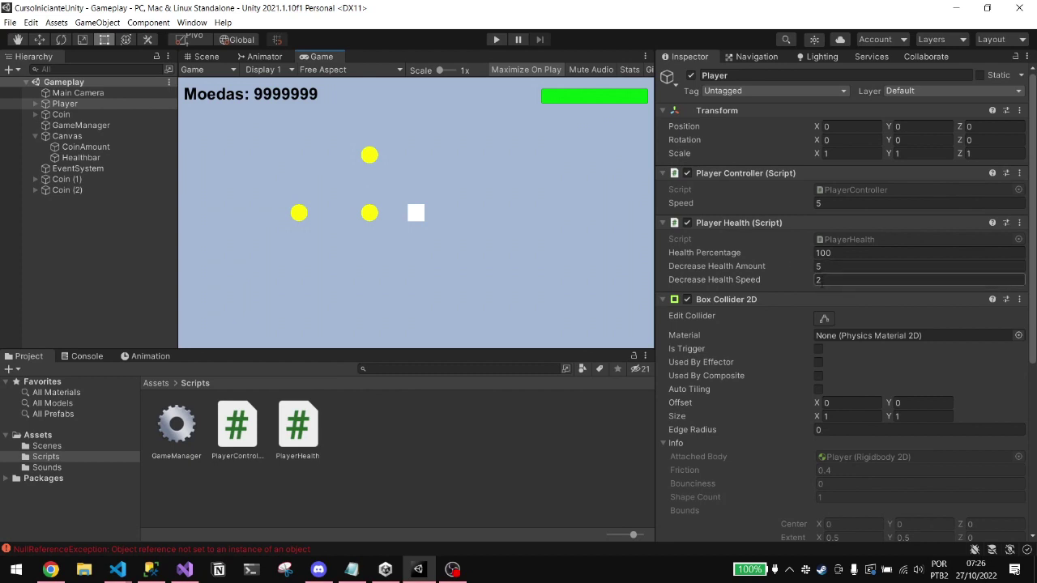
- Change Decrease Health Speed to 1, play-test the drain, re-edit the value and save Gameplay
key("BackSpace")
type("1")
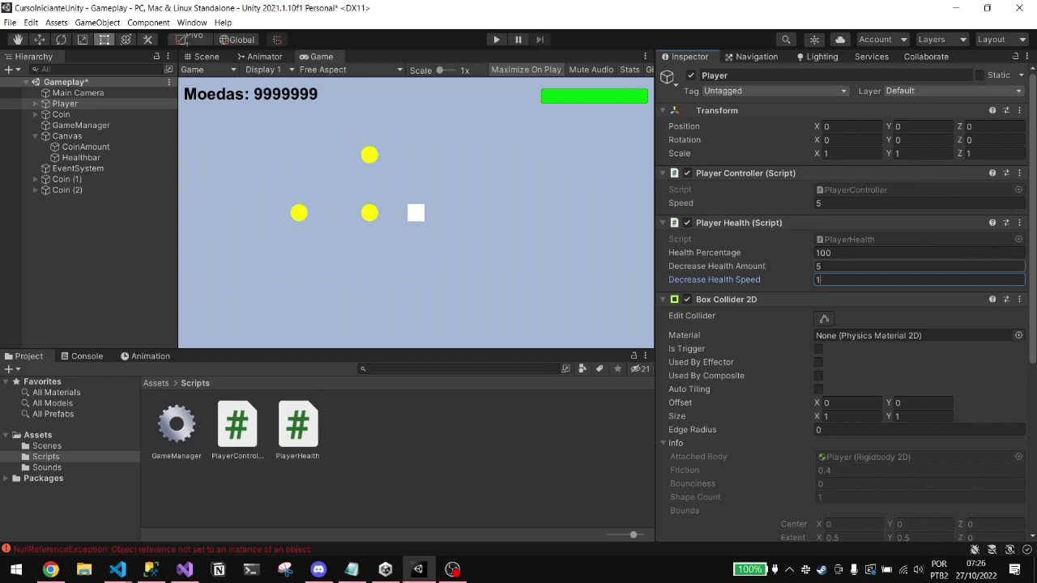
left_click(495, 40)
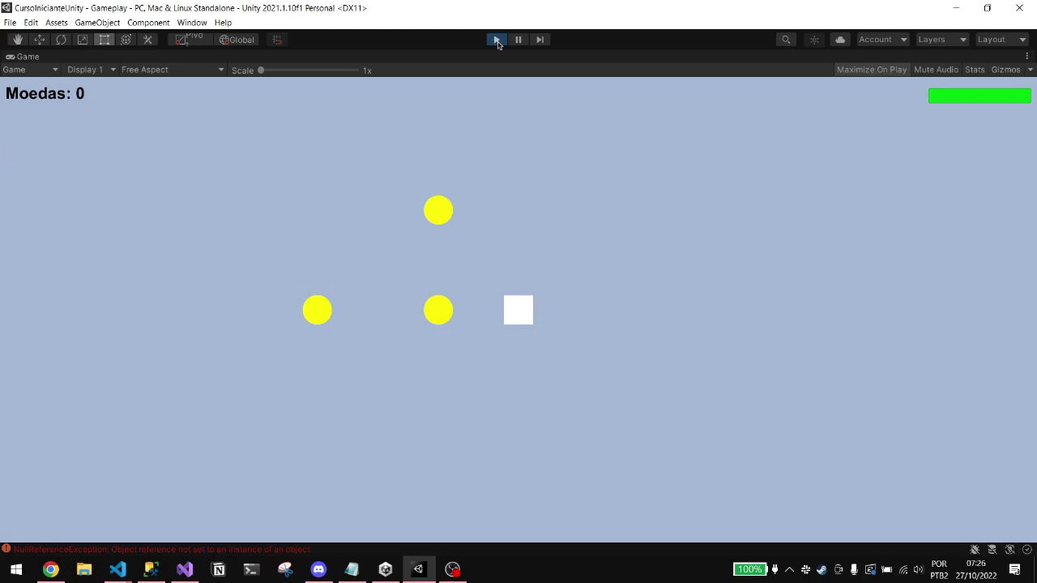
left_click(497, 43)
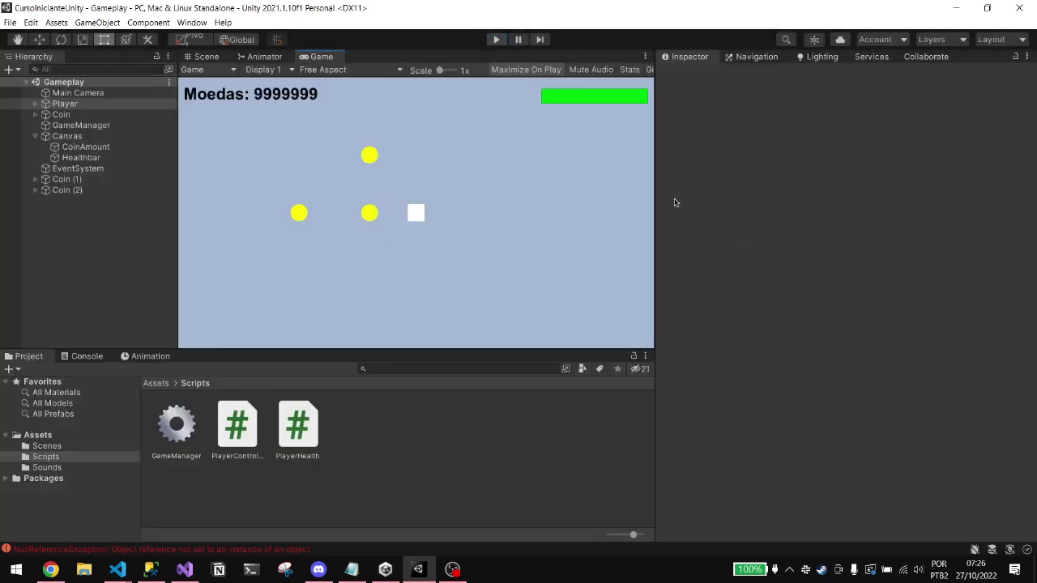
type("2")
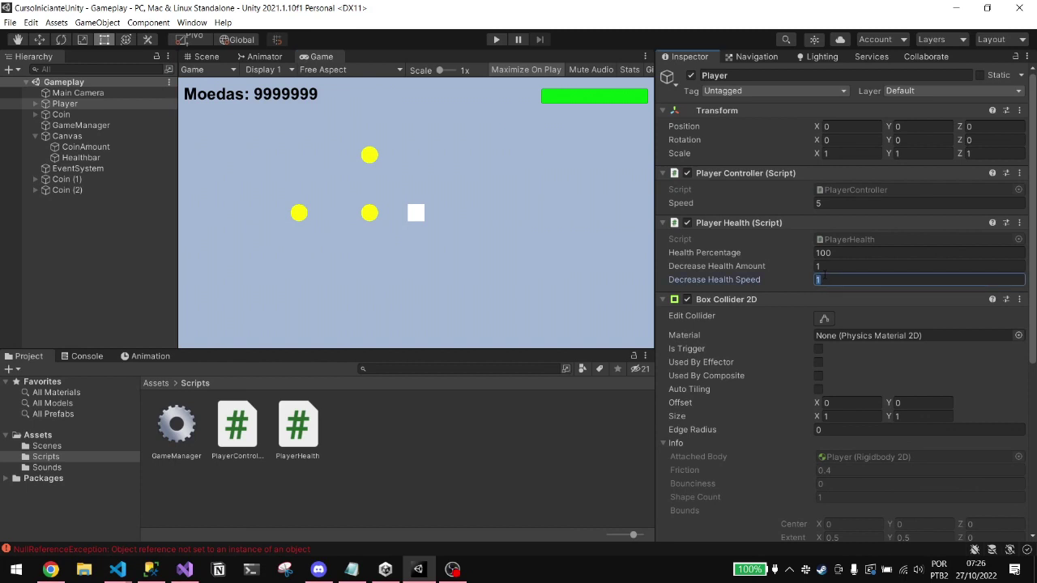
left_click(600, 400)
key("ctrl+s")
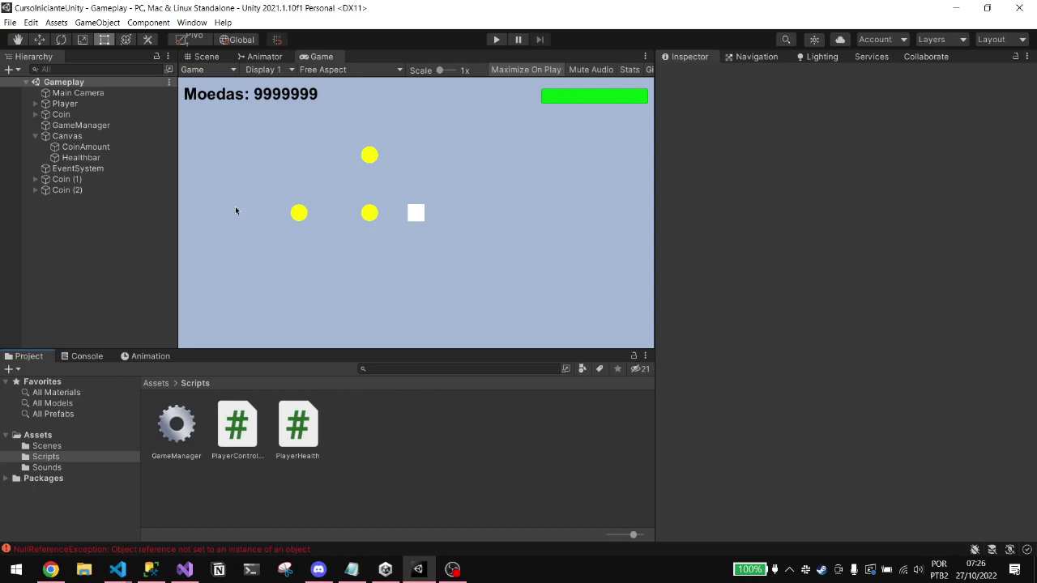
- In the Scene view, select and frame Coin (1), then move it up and left inside the camera frame
left_click(207, 57)
scroll(314, 139, "down", 2)
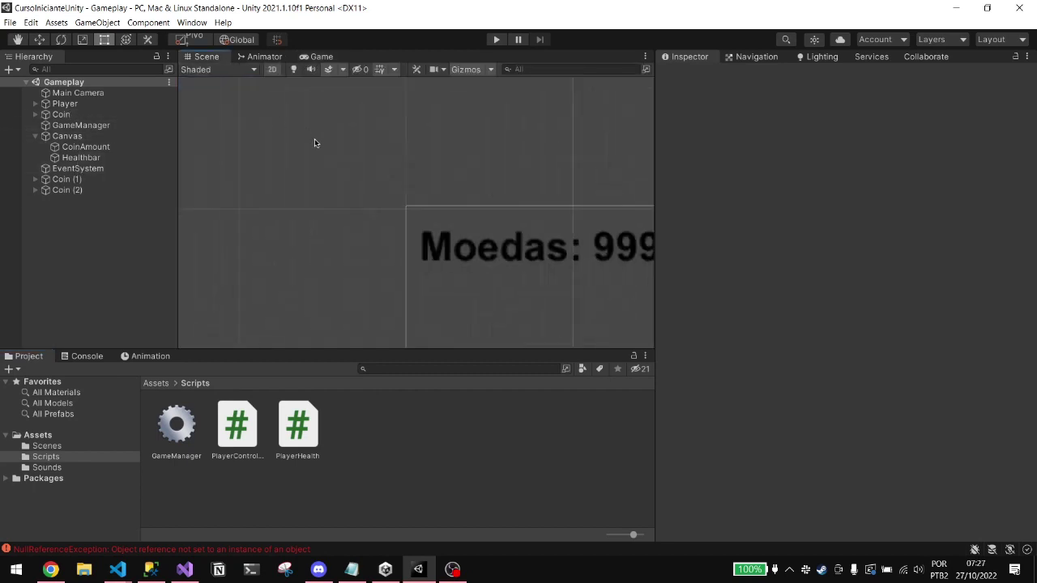
left_click(81, 179)
key("f")
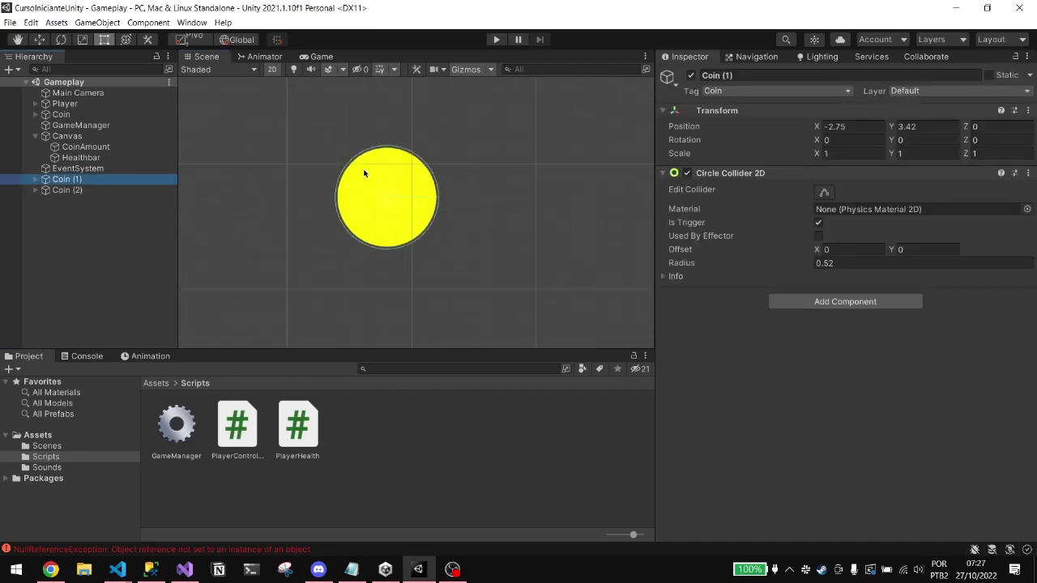
scroll(366, 170, "down", 2)
scroll(371, 165, "down", 1)
scroll(372, 164, "down", 1)
scroll(373, 163, "down", 2)
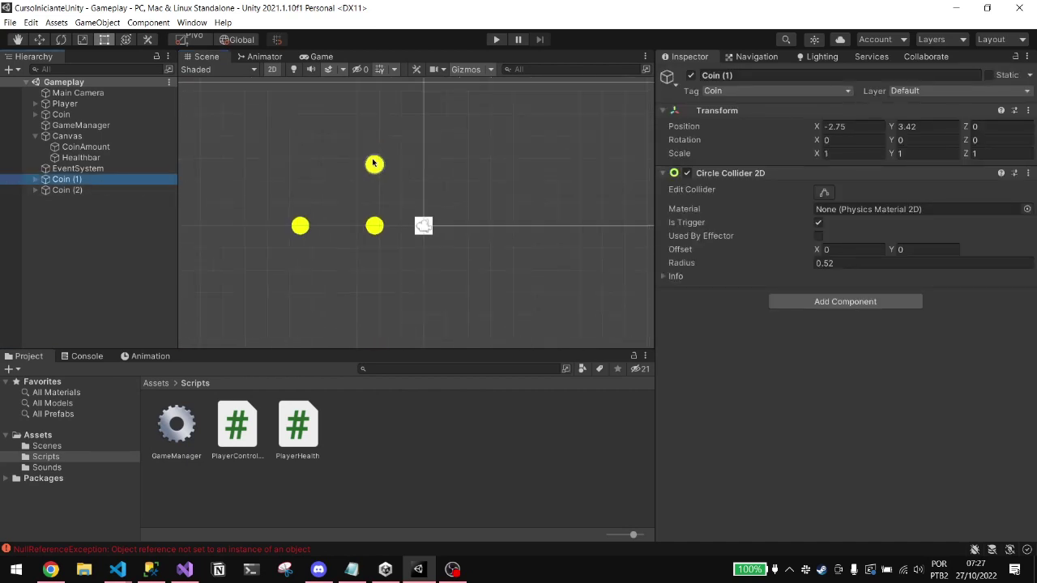
scroll(368, 158, "down", 1)
key("w")
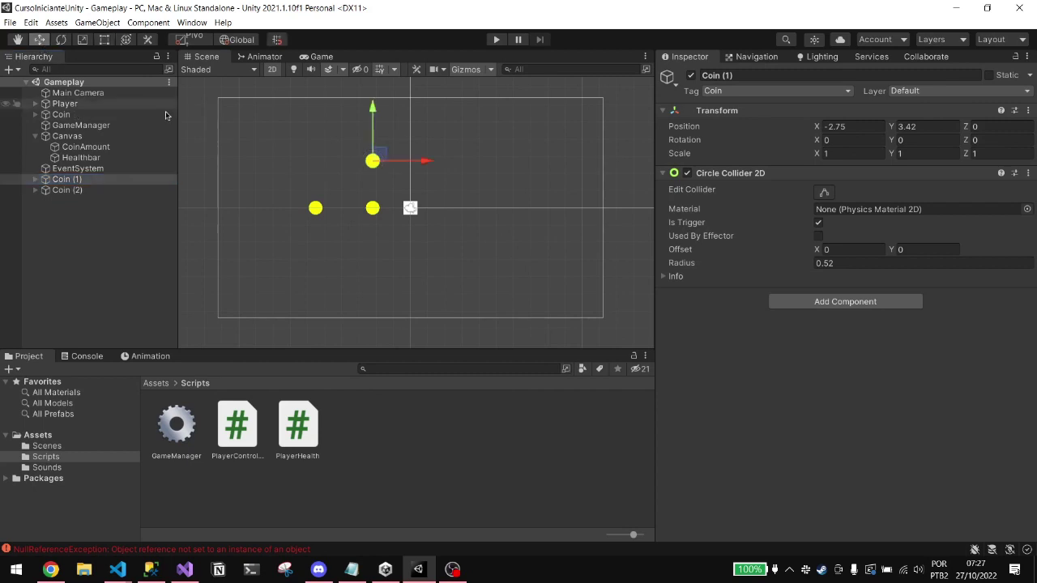
mouse_move(379, 157)
left_mouse_down()
mouse_move(322, 123)
mouse_move(369, 148)
mouse_move(412, 124)
mouse_move(460, 155)
mouse_move(508, 130)
mouse_move(532, 184)
mouse_move(572, 143)
mouse_move(584, 213)
left_mouse_up()
- Duplicate the coin into Coin (2) through Coin (20) around the camera frame and save the scene
key("ctrl+d")
key("ctrl+d")
key("ctrl+d")
key("ctrl+d")
key("ctrl+d")
key("ctrl+d")
key("ctrl+d")
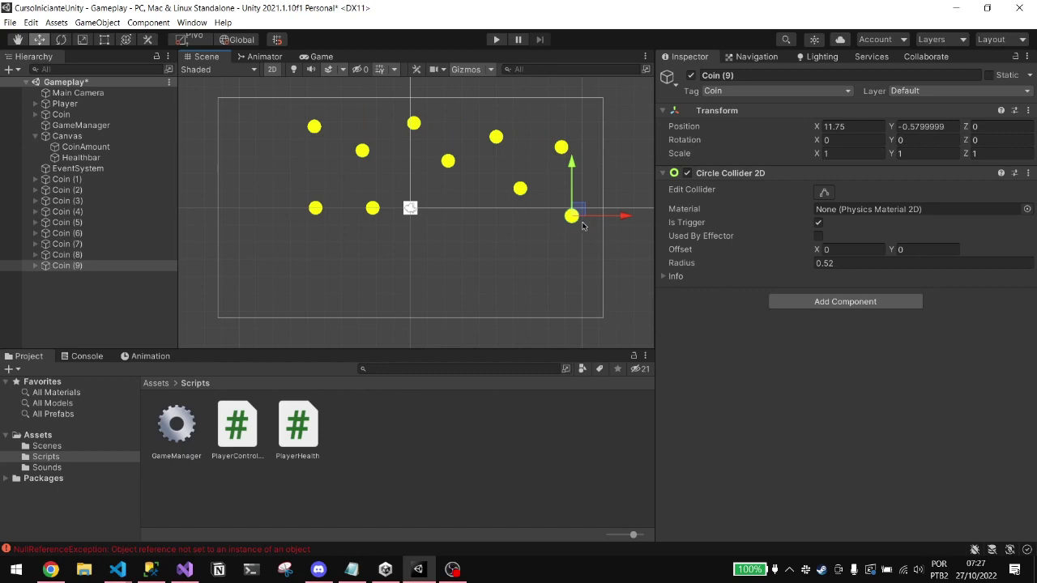
key("ctrl+d")
mouse_move(577, 217)
left_mouse_down()
mouse_move(478, 268)
mouse_move(324, 284)
mouse_move(281, 253)
mouse_move(254, 181)
mouse_move(332, 251)
mouse_move(452, 242)
mouse_move(437, 286)
mouse_move(550, 286)
mouse_move(572, 254)
left_mouse_up()
key("ctrl+d")
key("ctrl+d")
key("ctrl+d")
key("ctrl+d")
key("ctrl+d")
key("ctrl+d")
key("ctrl+d")
key("ctrl+d")
key("ctrl+d")
key("ctrl+d")
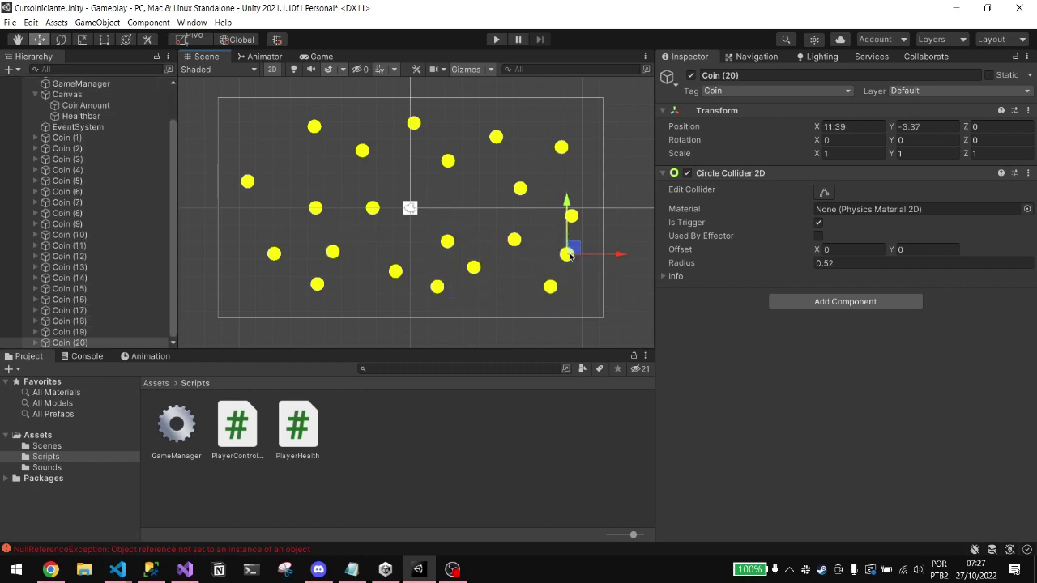
scroll(227, 222, "down", 2)
key("ctrl+s")
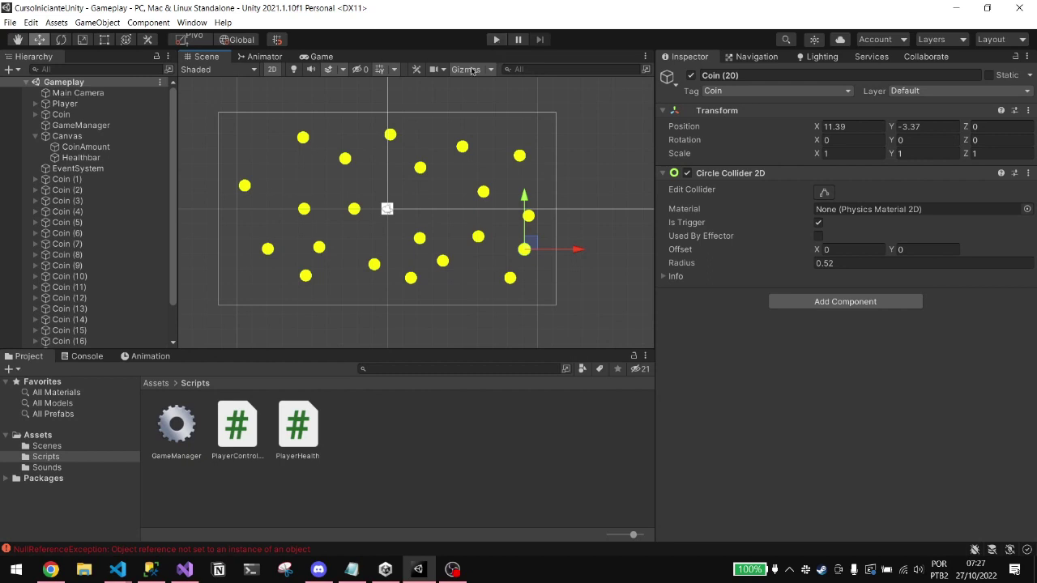
left_click(34, 103)
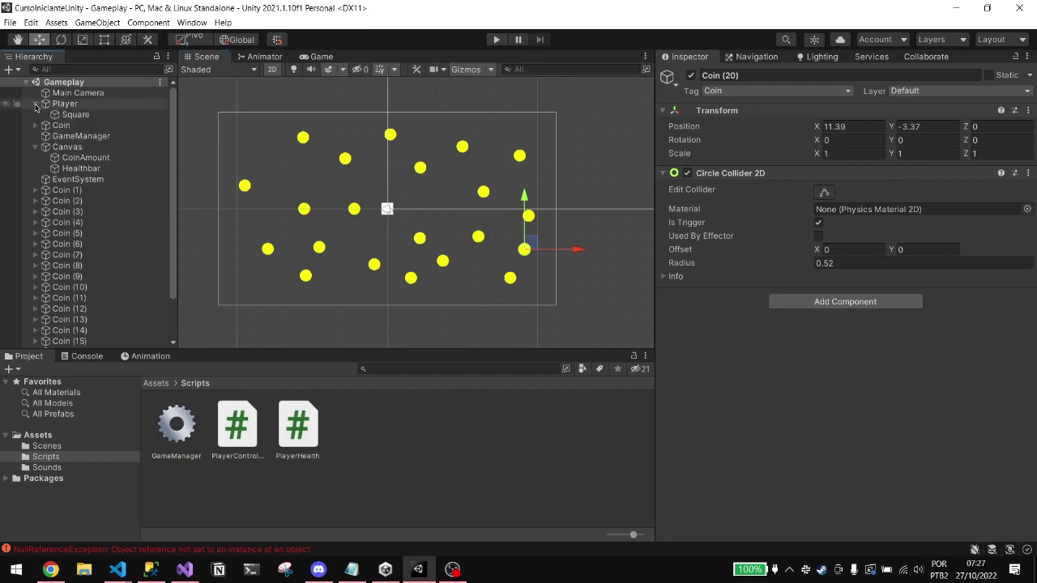
- Set the Player's Square Sprite Renderer colour to fully saturated blue (0014FF)
left_click(75, 115)
left_click(889, 206)
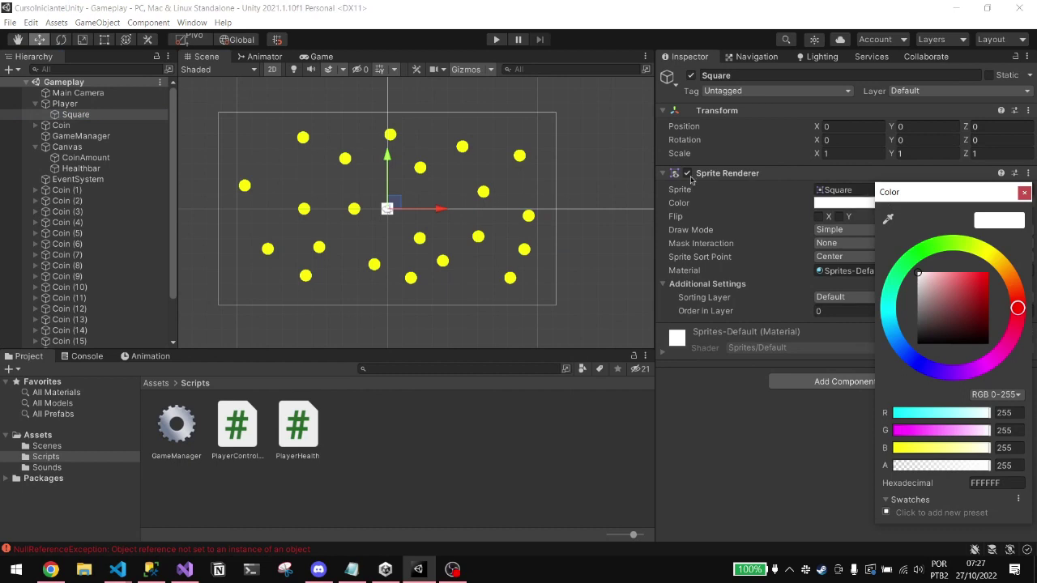
left_click(324, 58)
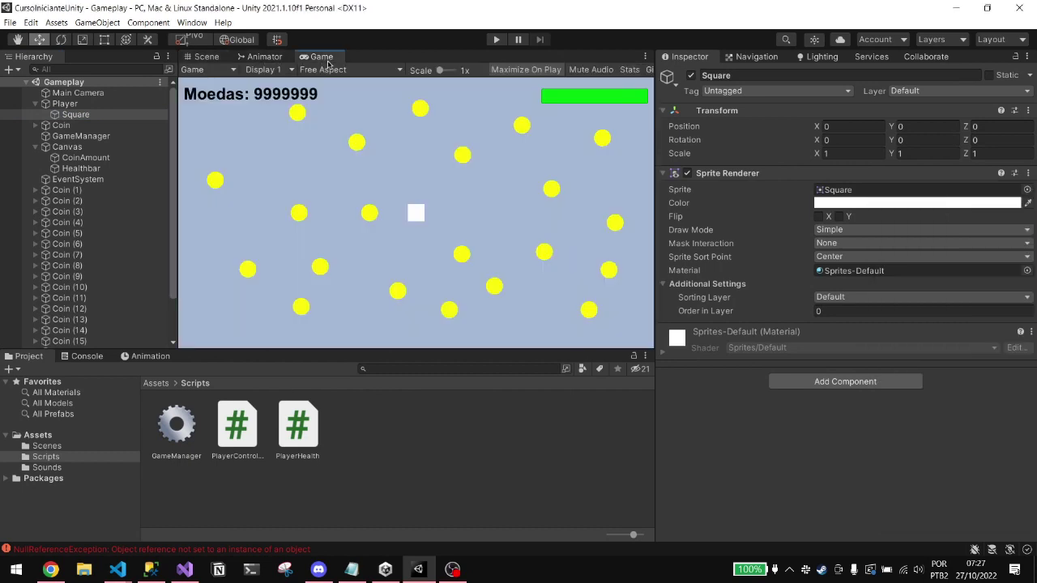
left_click(905, 202)
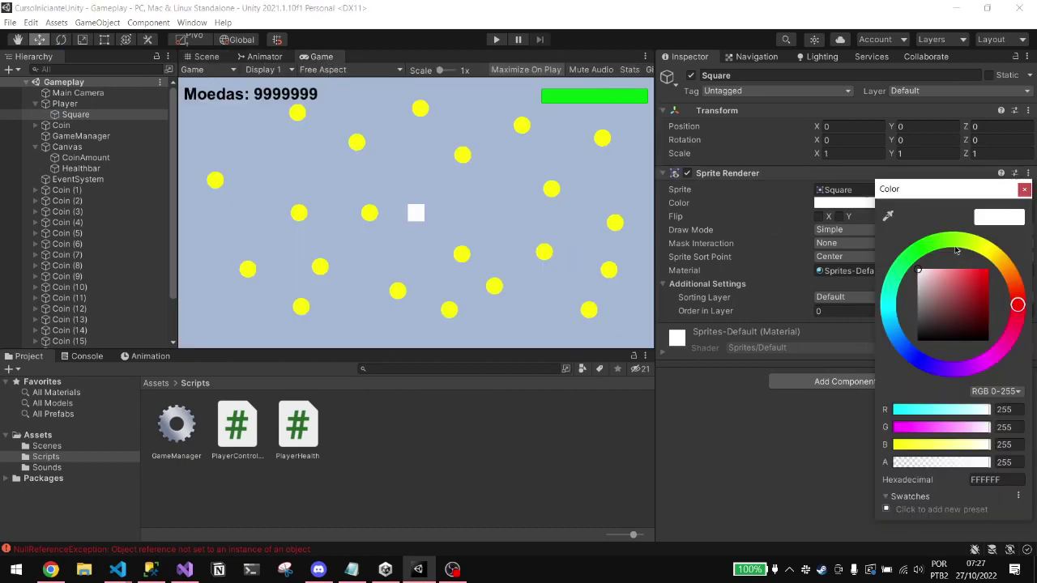
left_click(915, 368)
left_click_drag(972, 284, 1010, 246)
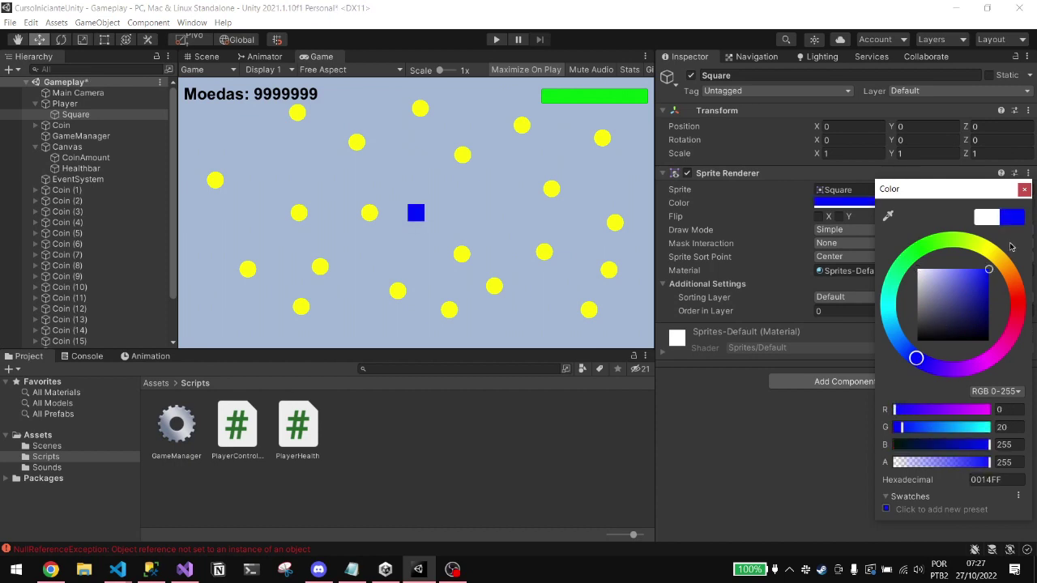
left_click(1024, 189)
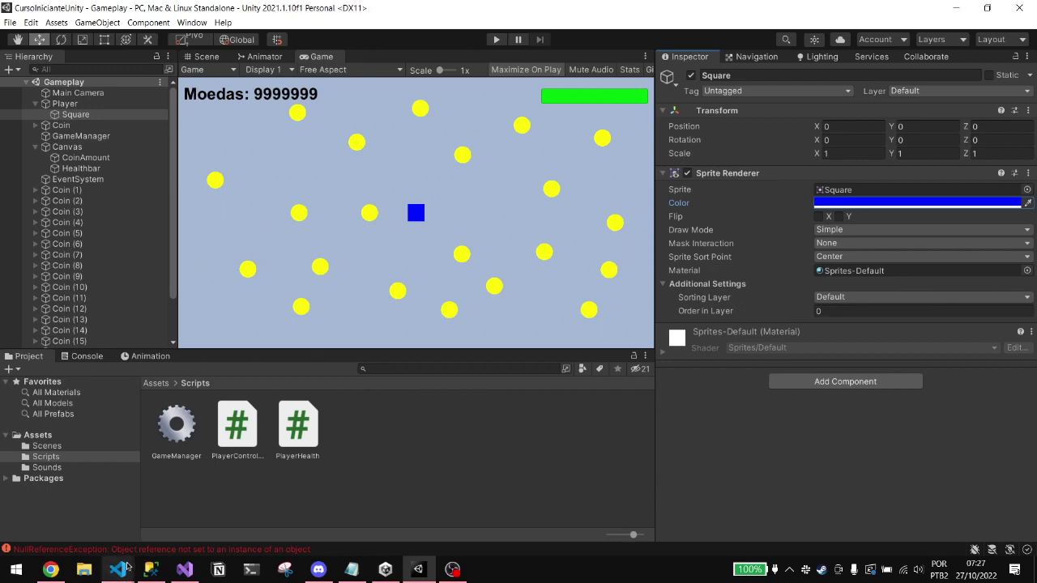
mouse_move(121, 567)
left_click(516, 521)
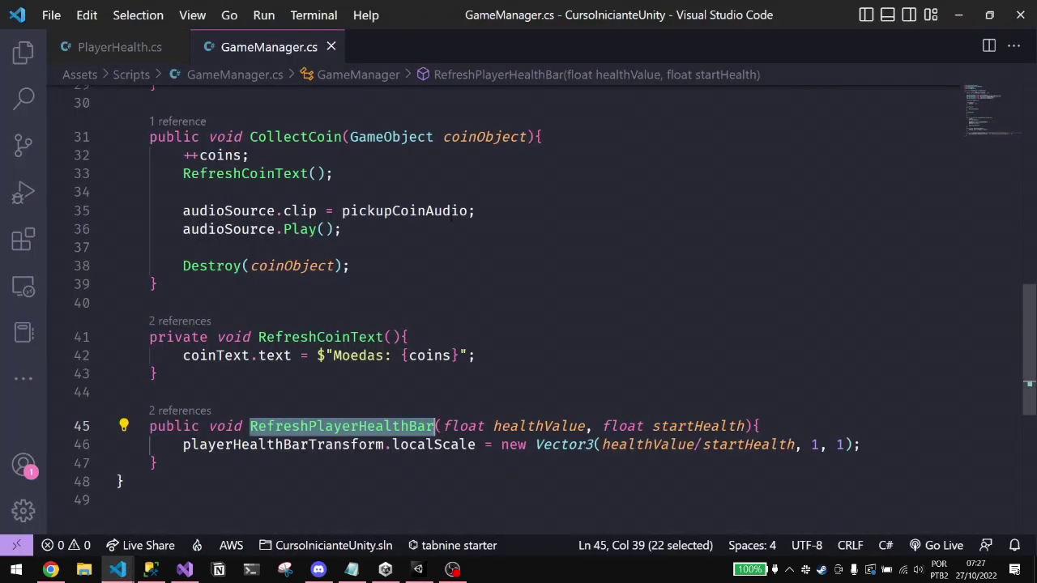
left_click(121, 47)
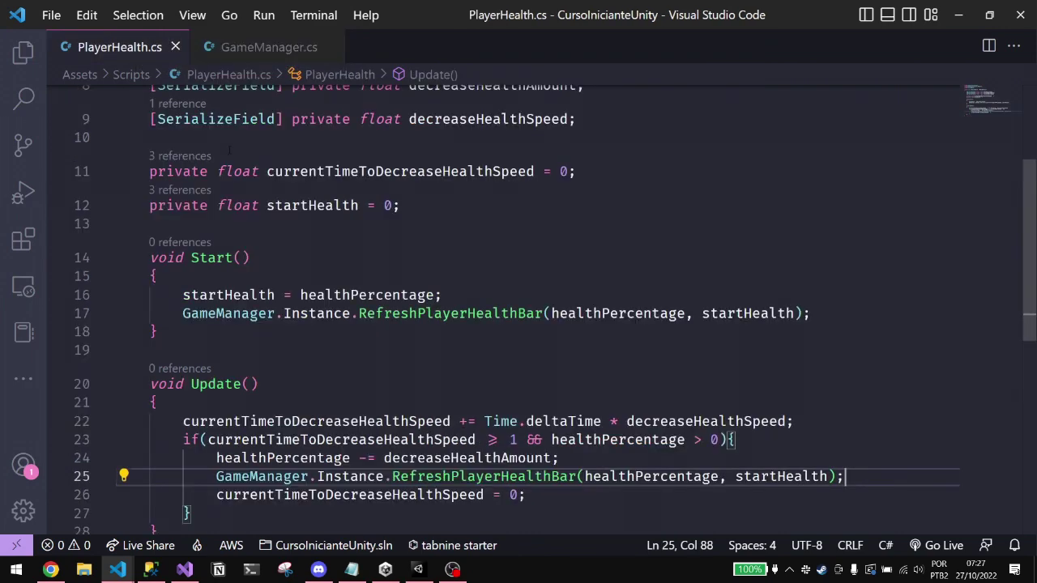
scroll(234, 160, "up", 4)
scroll(243, 138, "down", 4)
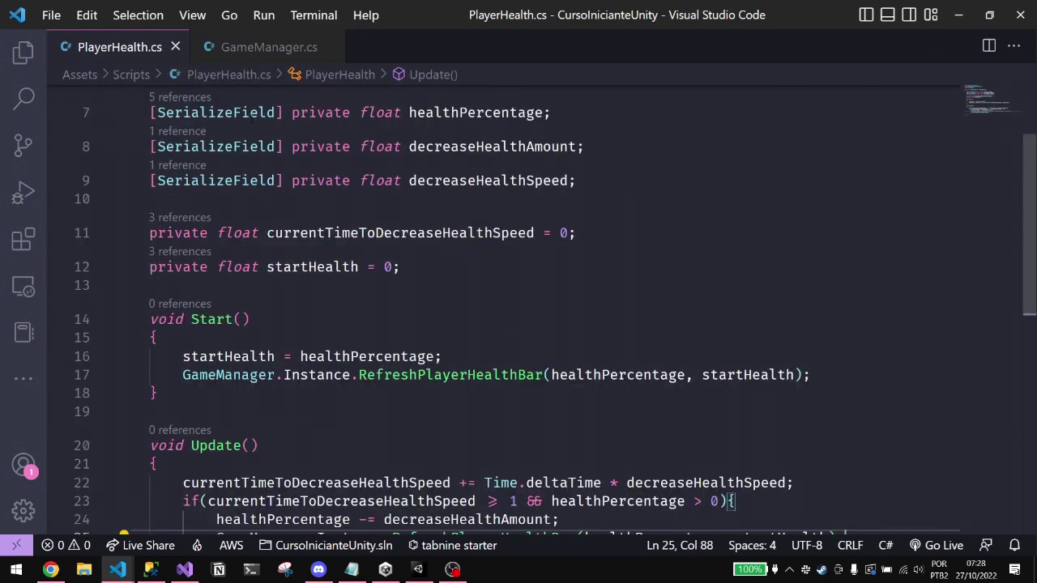
scroll(251, 113, "down", 1)
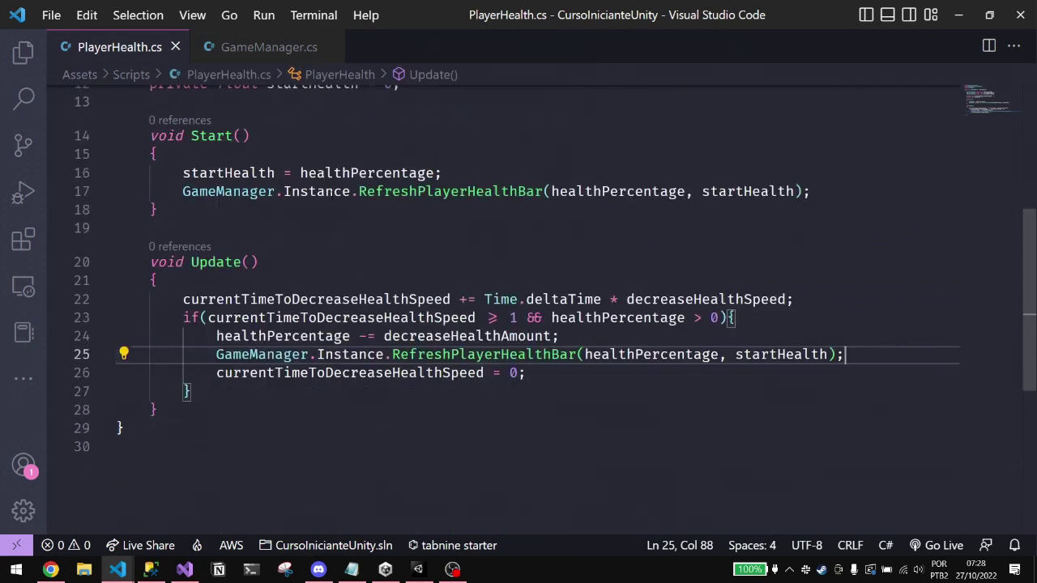
scroll(261, 179, "up", 3)
left_click(267, 47)
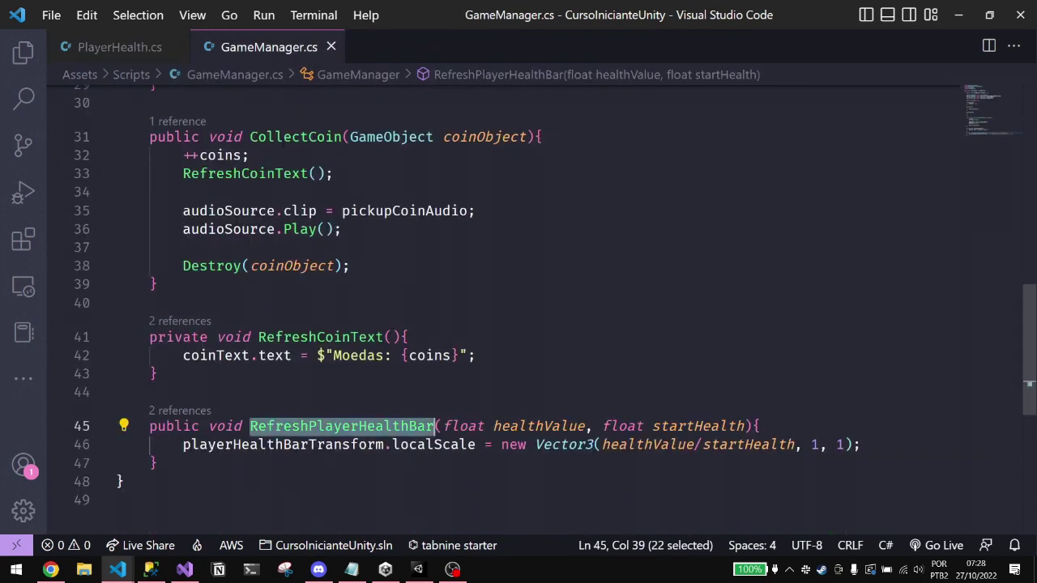
scroll(271, 146, "up", 2)
scroll(275, 159, "up", 2)
scroll(276, 159, "up", 2)
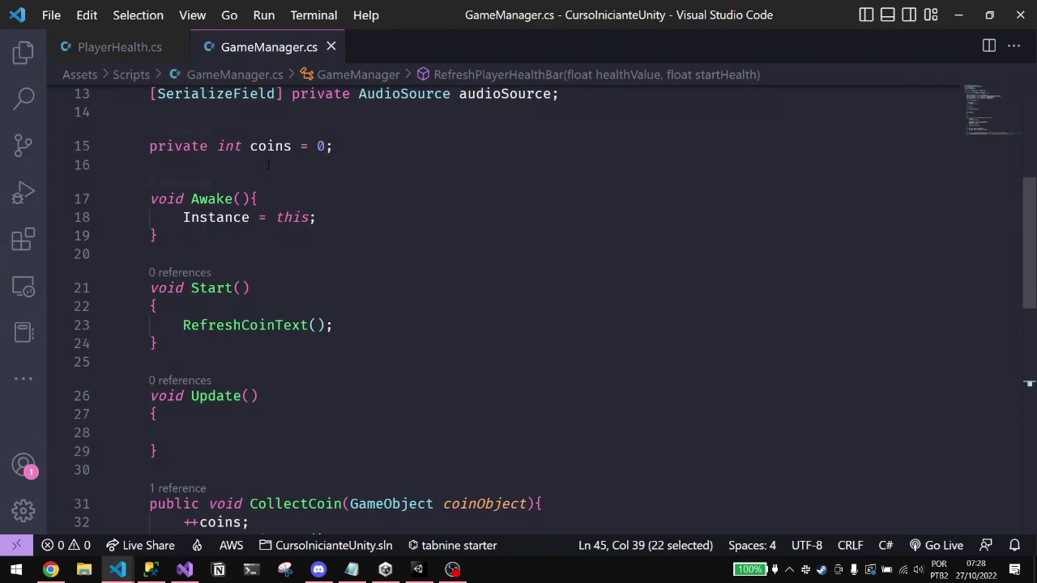
scroll(271, 162, "up", 1)
scroll(263, 166, "up", 2)
scroll(263, 166, "down", 3)
scroll(261, 166, "down", 2)
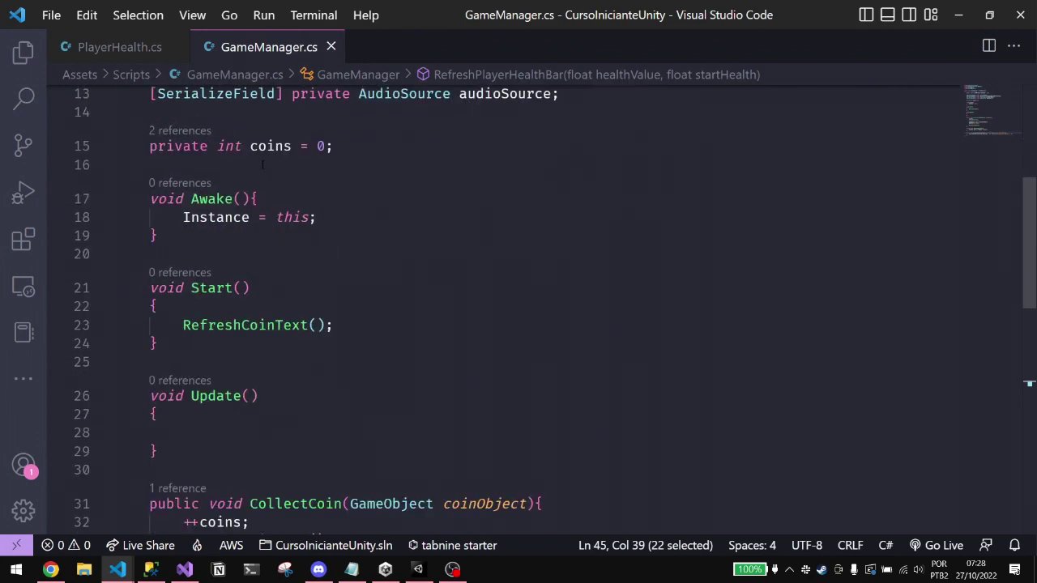
scroll(259, 165, "down", 2)
scroll(259, 165, "down", 2)
scroll(259, 166, "down", 1)
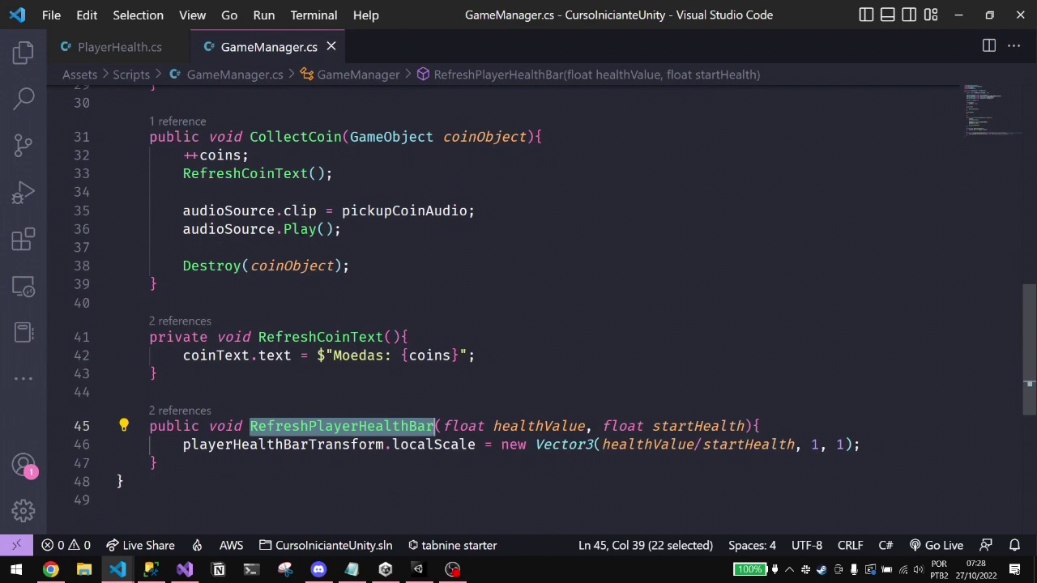
left_click(123, 49)
scroll(159, 154, "down", 5)
left_click(158, 348)
scroll(123, 192, "up", 3)
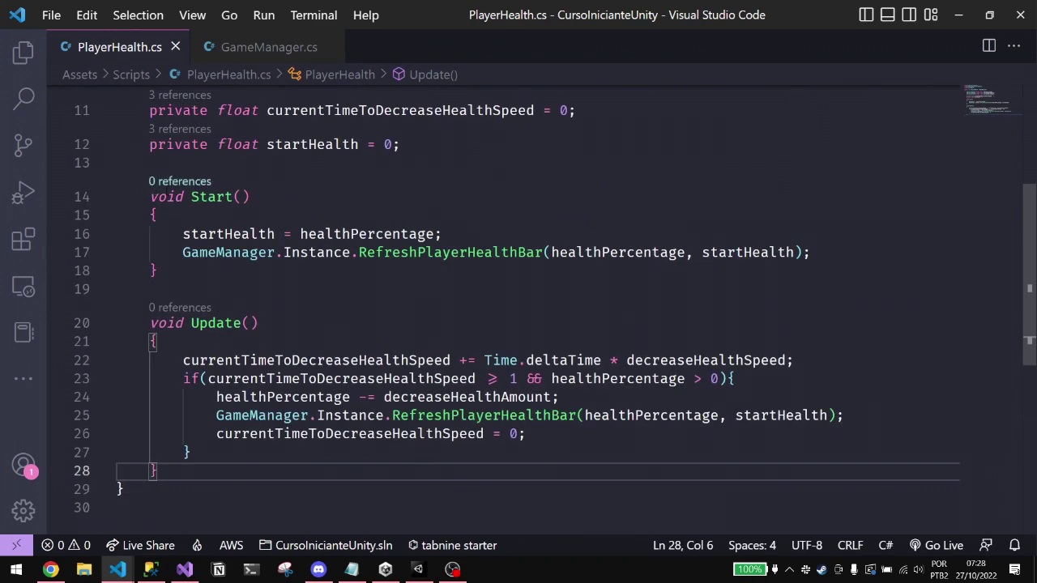
scroll(154, 193, "up", 4)
left_click(201, 204)
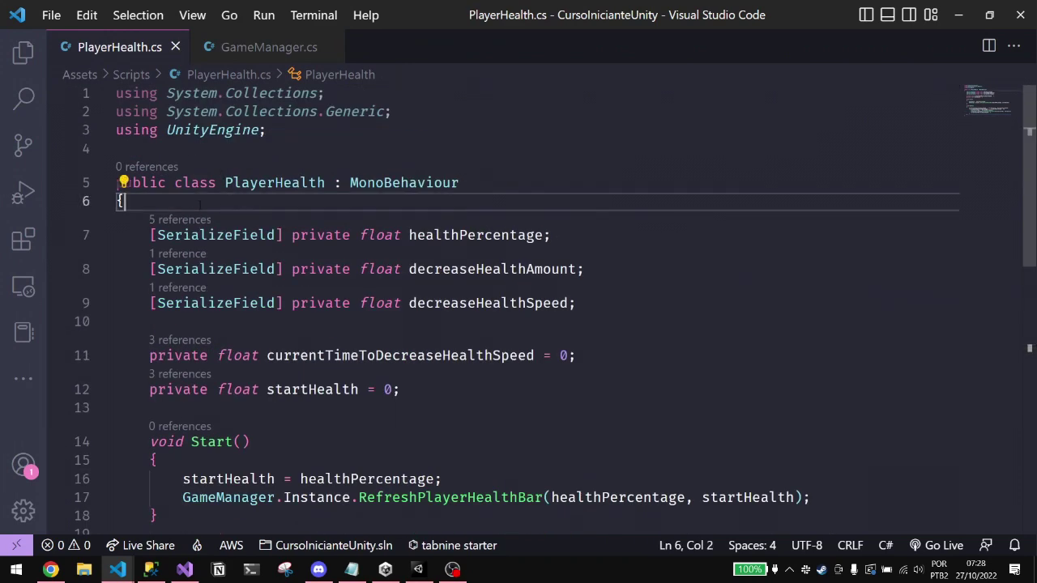
- Declare 'public static PlayerHealth Instance = null;' at the top of the PlayerHealth class
key("Return")
type("public ")
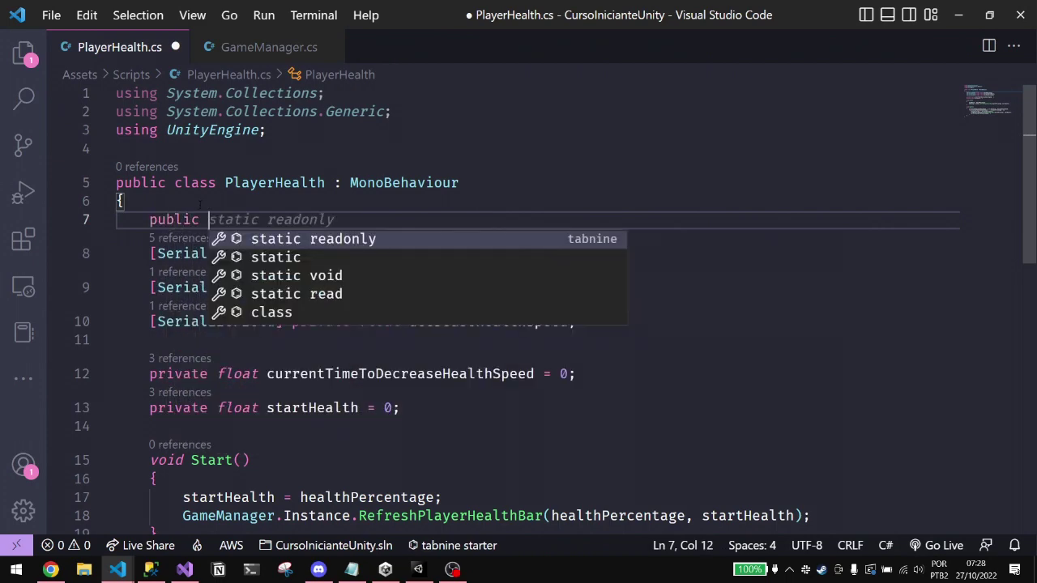
type("class Pla")
key("BackSpace")
key("BackSpace")
key("BackSpace")
type("static Player")
key("Tab")
type("Instanc")
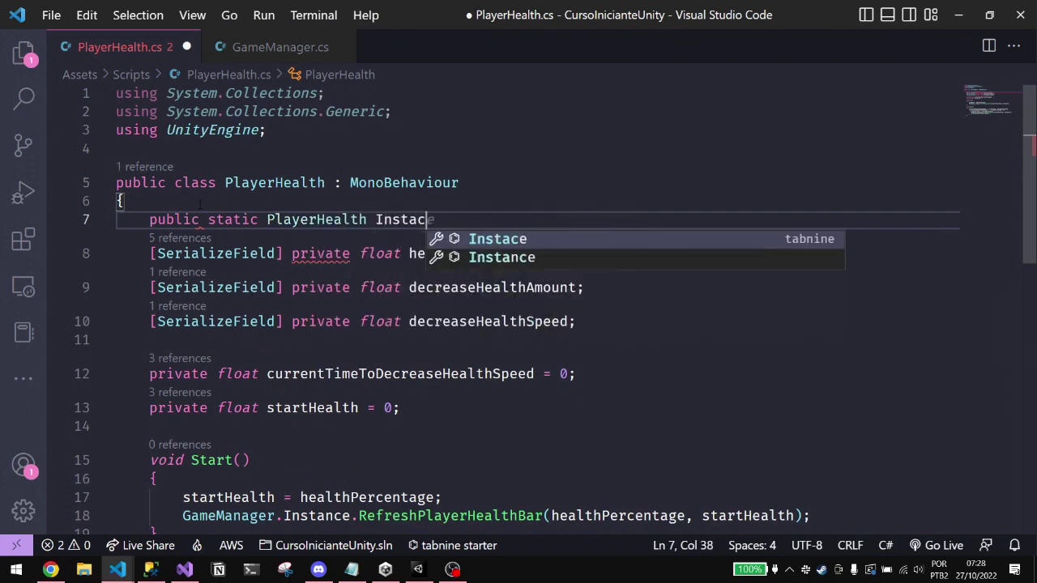
key("BackSpace")
type("nce ")
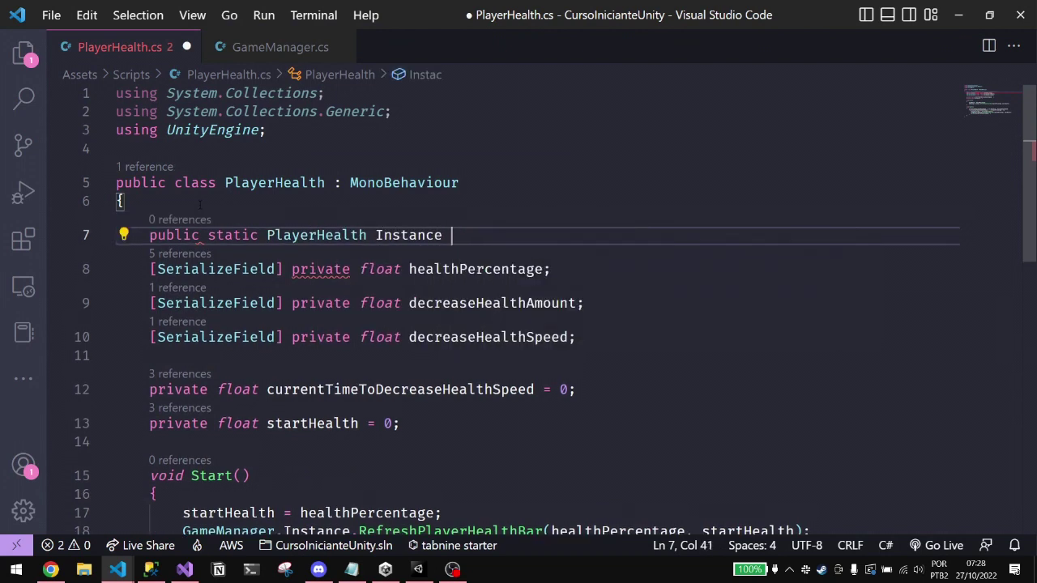
type("= null.")
key("BackSpace")
type(";")
scroll(332, 216, "down", 1)
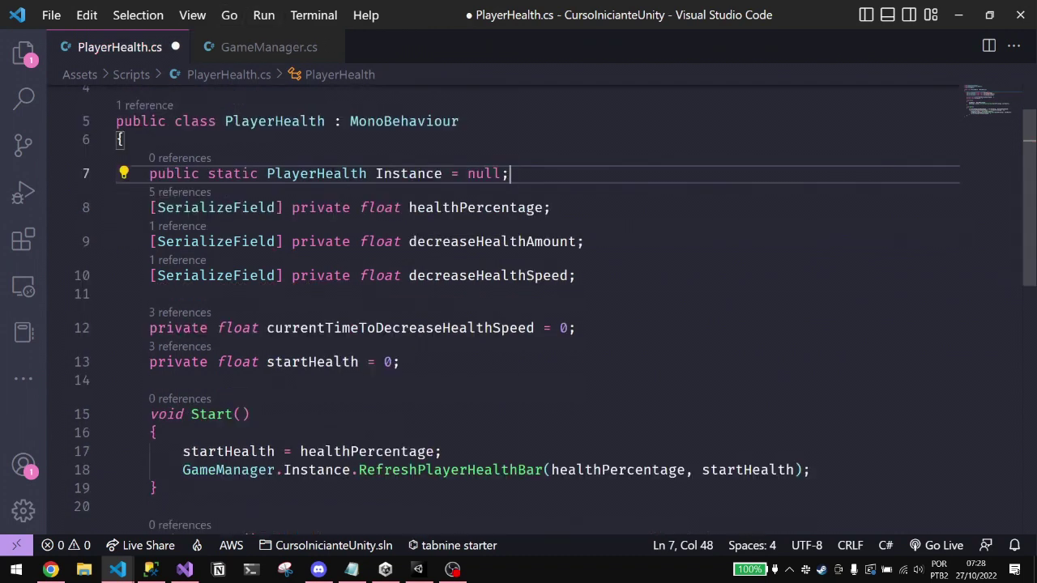
- Insert a void Awake() method below the startHealth field
double_click(332, 173)
left_click(220, 379)
key("Return")
key("Return")
key("Up")
key("Tab")
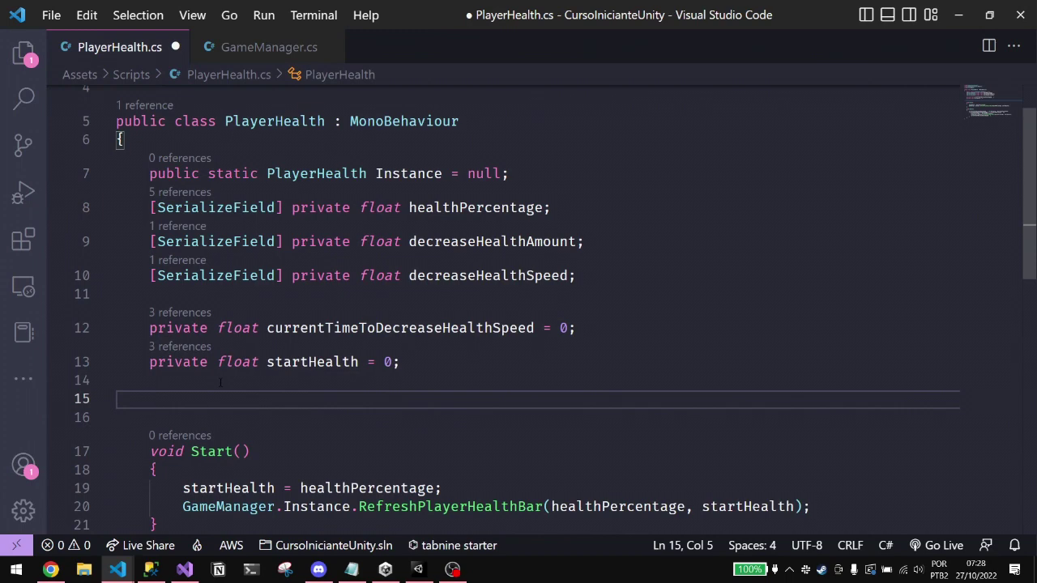
type("void")
key("BackSpace")
key("BackSpace")
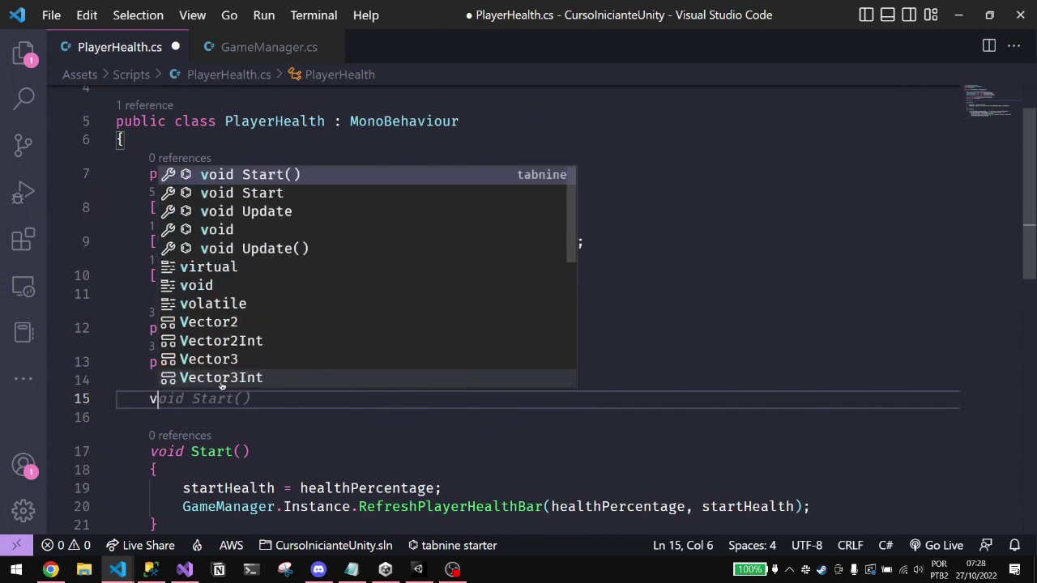
type("oid Aw")
key("Tab")
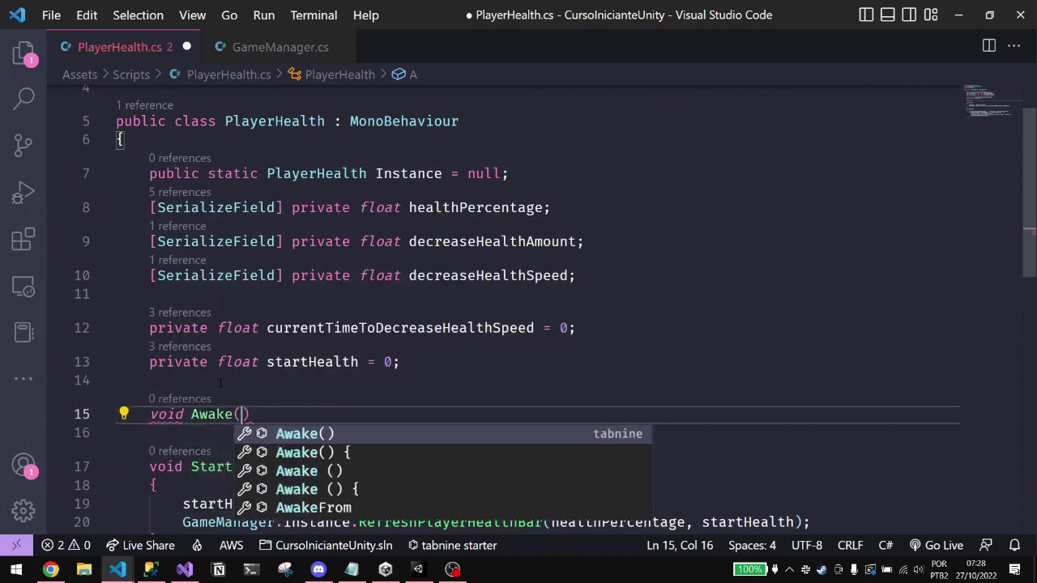
type("{")
key("Return")
- Make Awake's body 'Instance = this;'
type("PlayerHealth =")
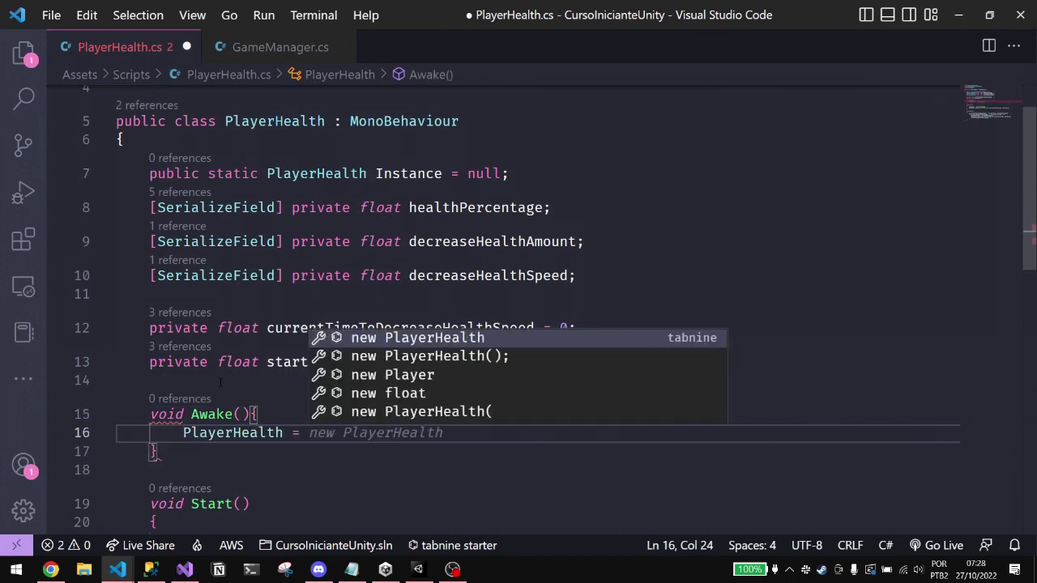
key("ctrl+BackSpace")
key("ctrl+BackSpace")
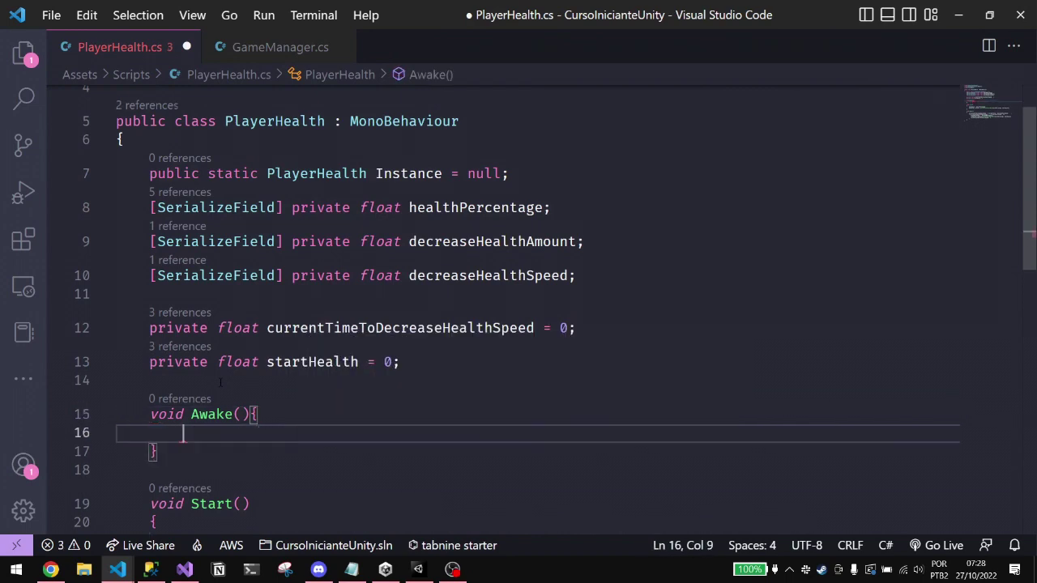
type("Instance = th")
key("Tab")
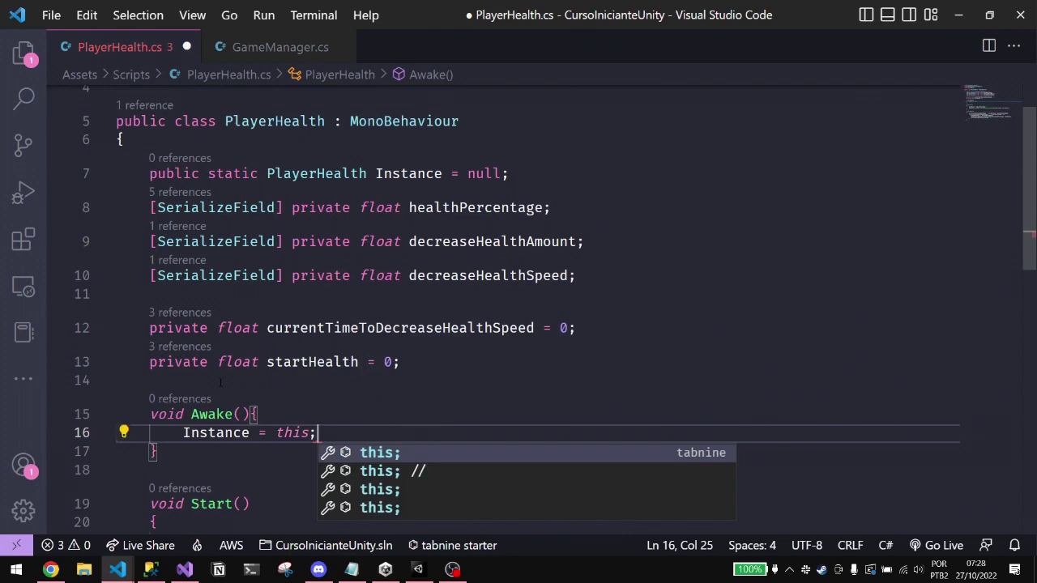
scroll(221, 382, "down", 2)
scroll(192, 96, "down", 3)
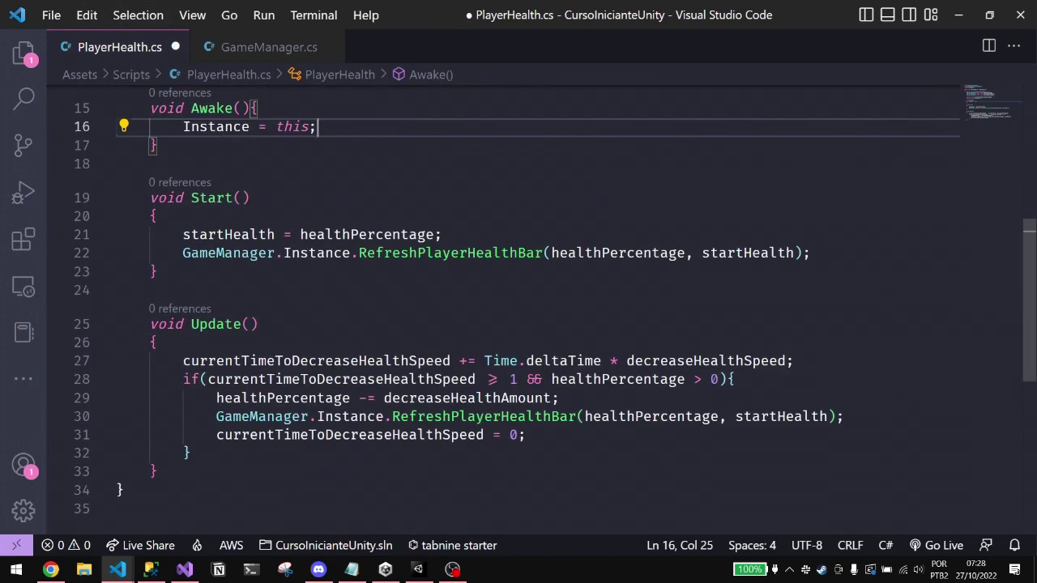
scroll(224, 280, "up", 2)
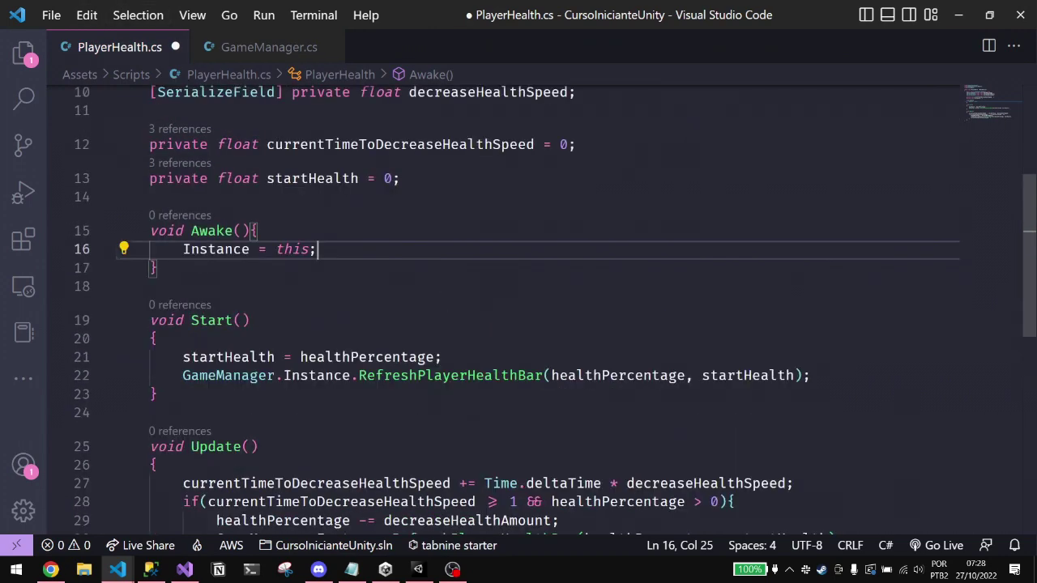
scroll(264, 176, "down", 2)
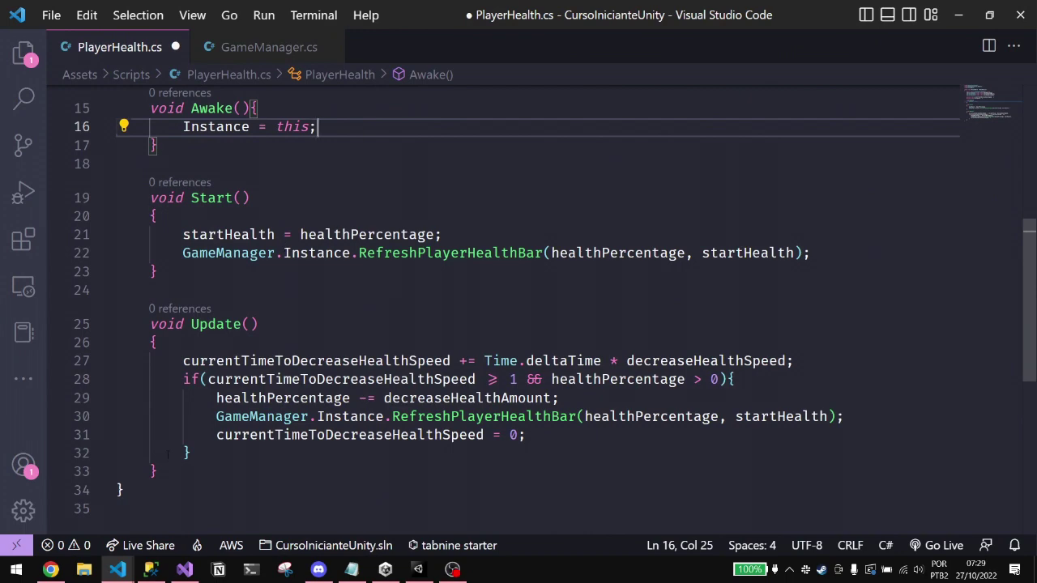
left_click(183, 476)
- Add public void AddHealth(float value) that returns early when healthPercentage >= startHealth
key("Return")
key("Return")
type("publ")
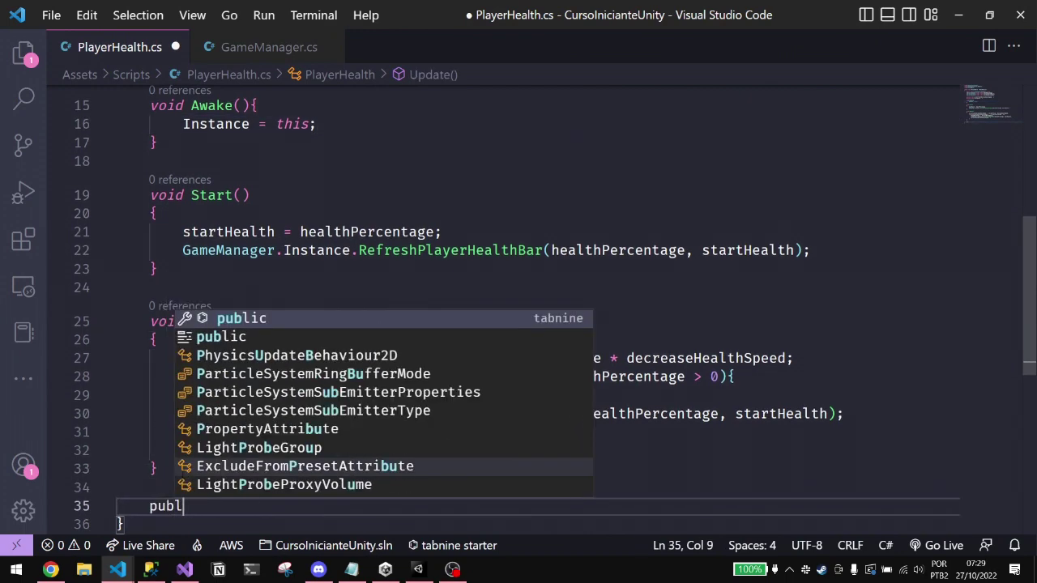
type("ic void Add")
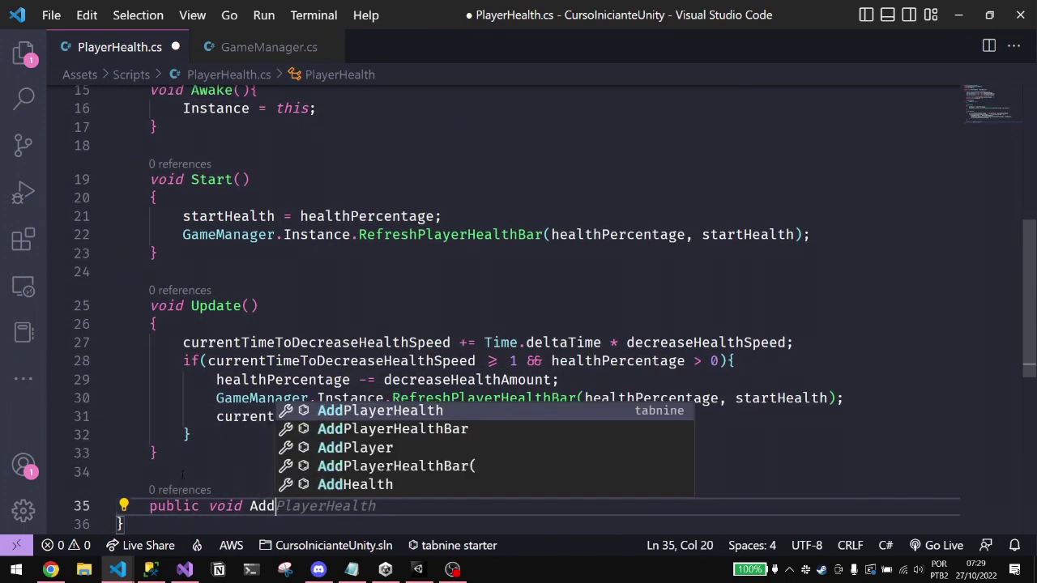
type("Health(f")
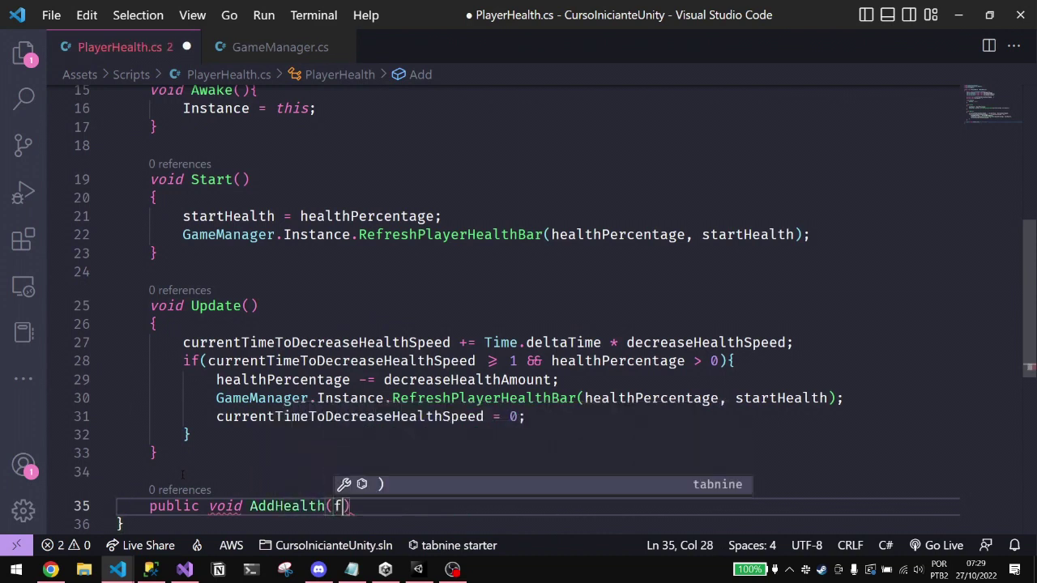
type("loat value){")
key("Return")
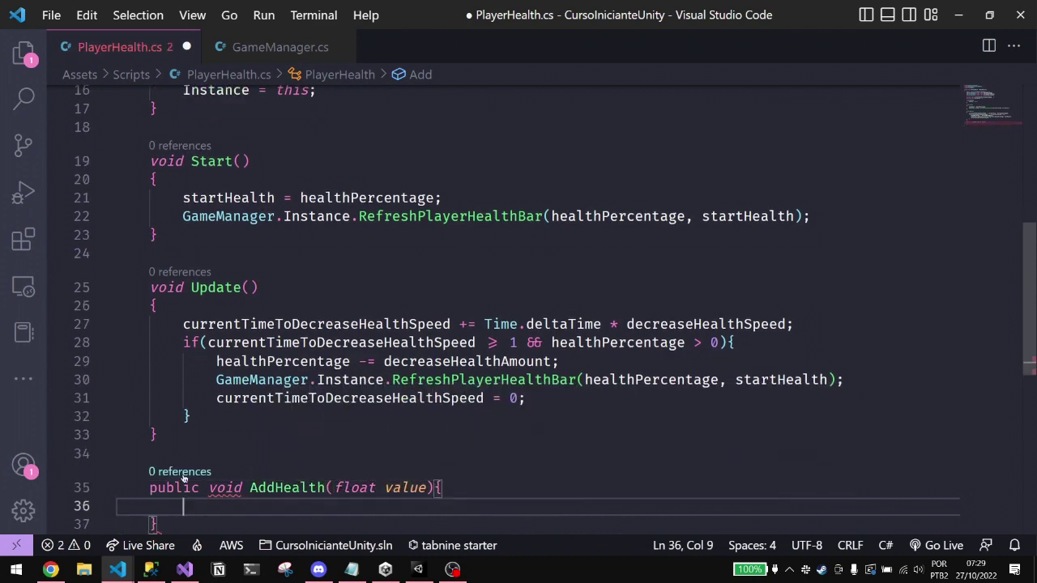
type("if(")
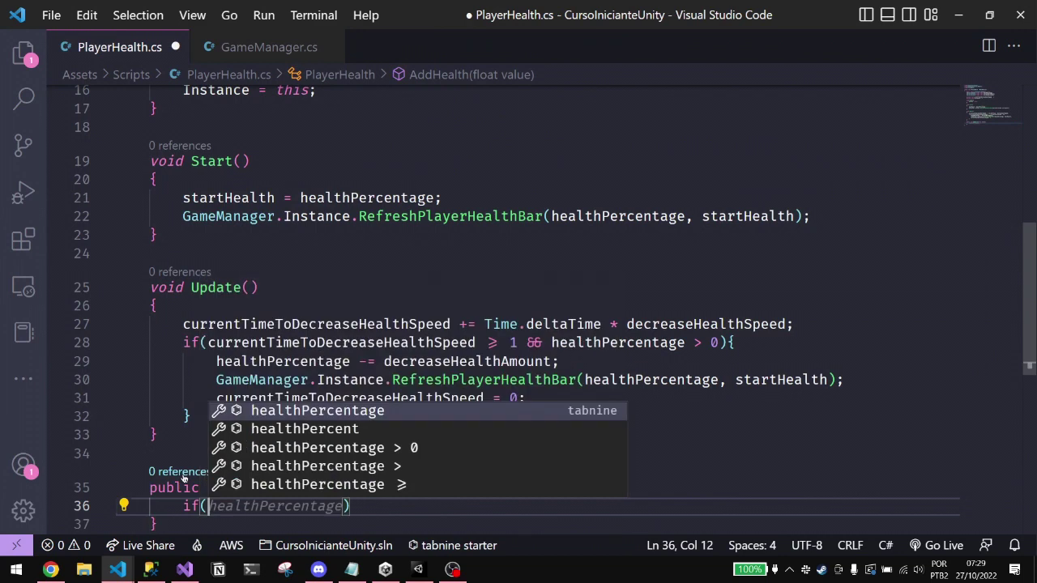
key("Tab")
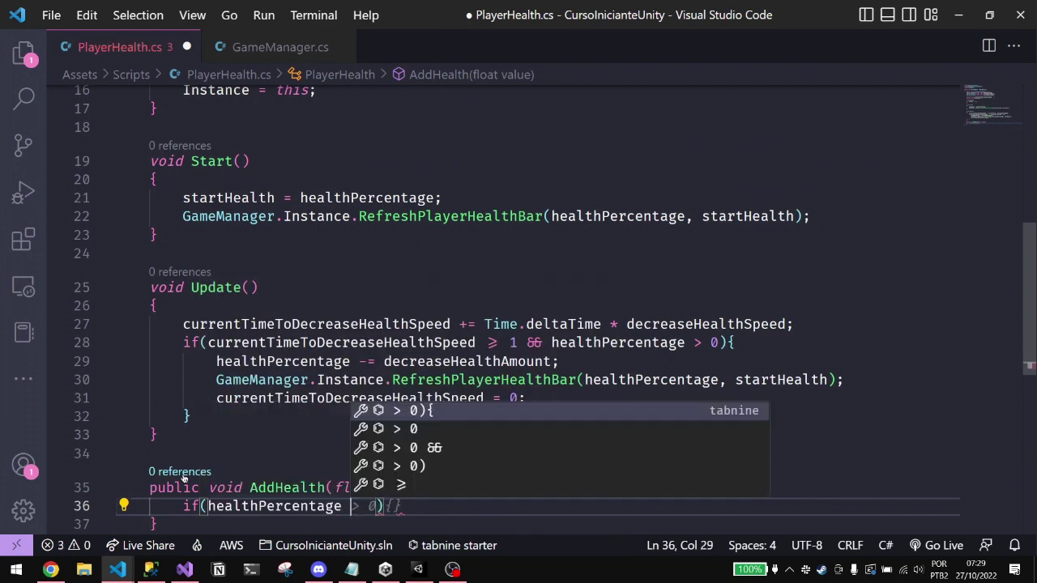
type(">= ")
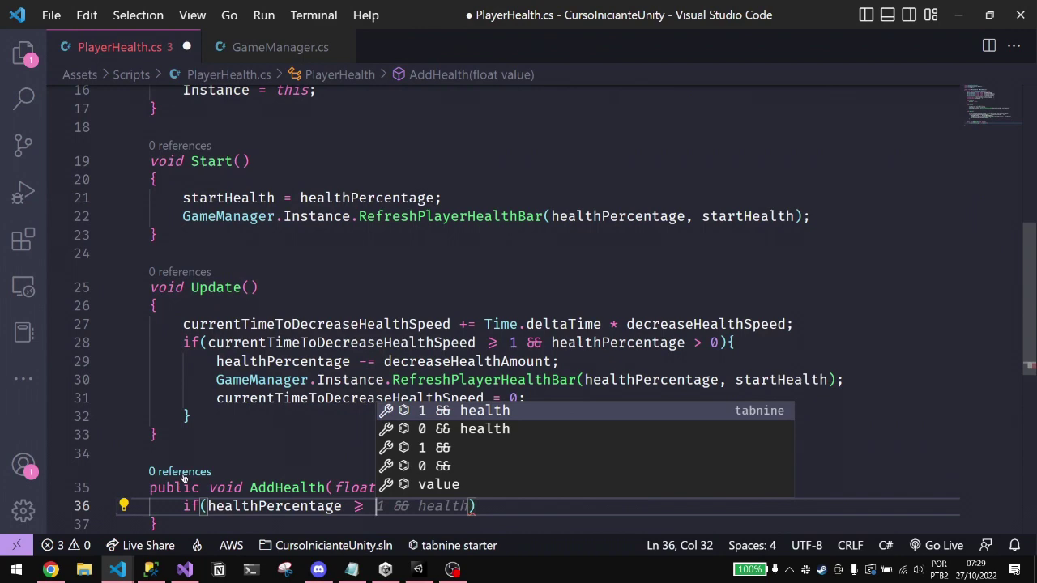
type("sta")
key("Tab")
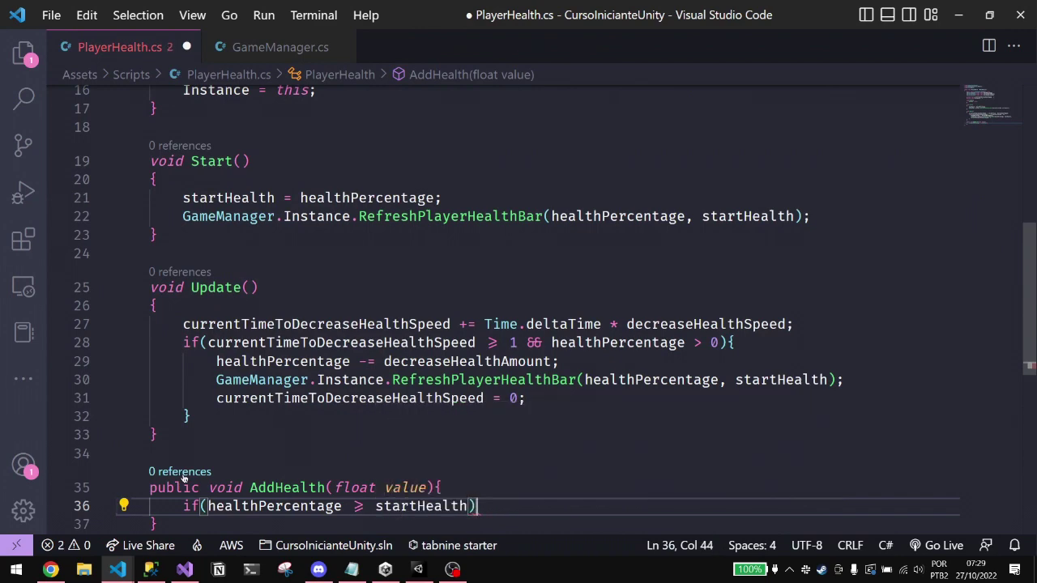
key("Return")
type("ret")
key("Tab")
type(";")
key("Return")
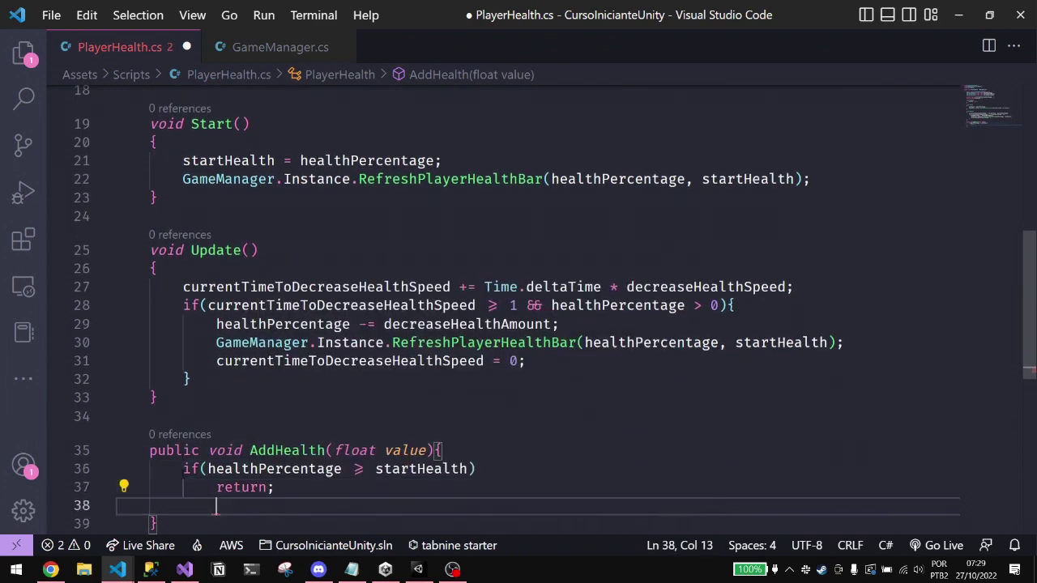
key("Return")
key("BackSpace")
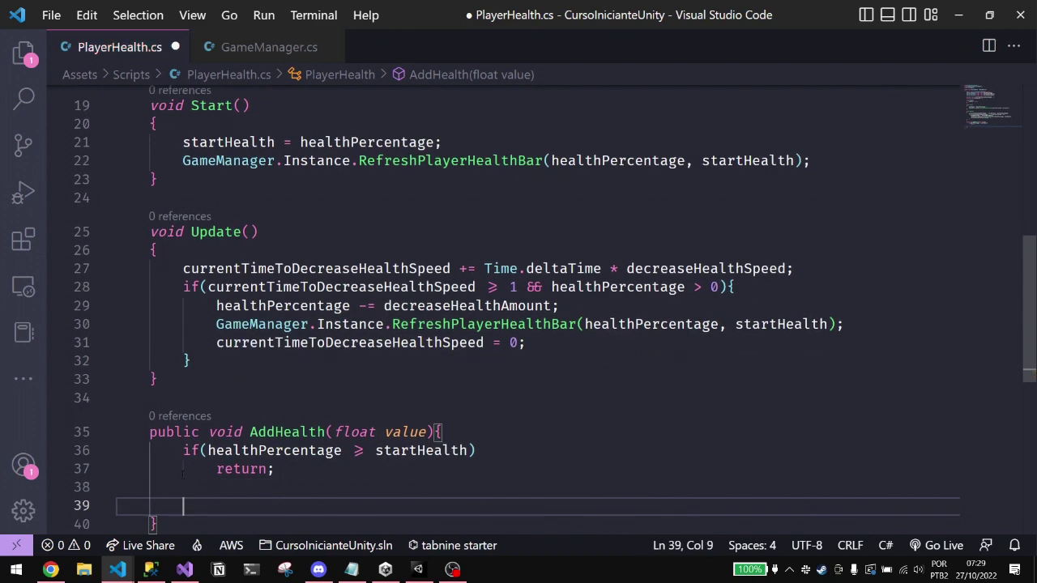
- Add 'healthPercentage += value;' to AddHealth, followed by the RefreshPlayerHealthBar call copied from Update
type("health")
key("Tab")
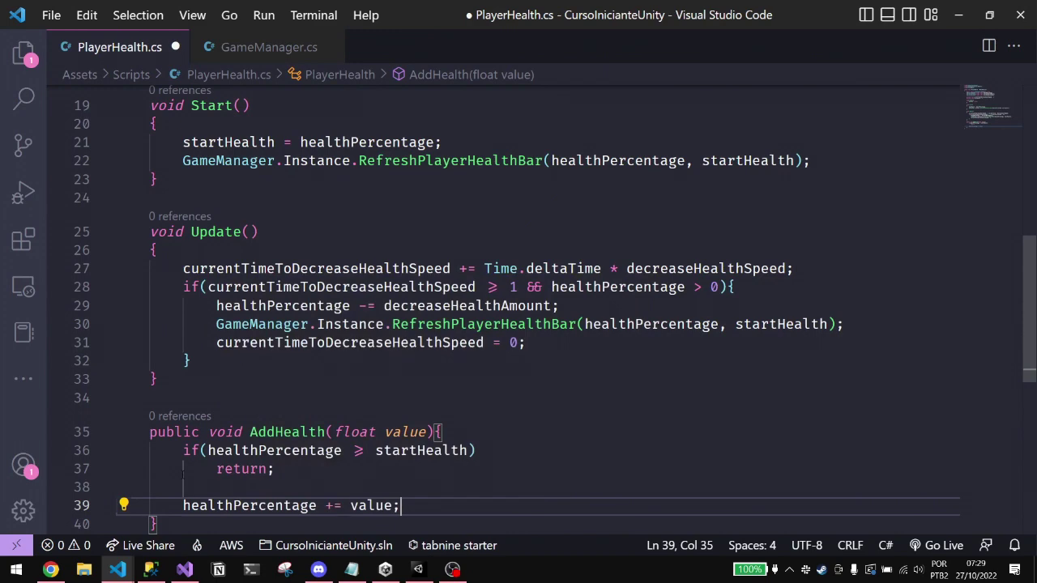
scroll(192, 419, "down", 3)
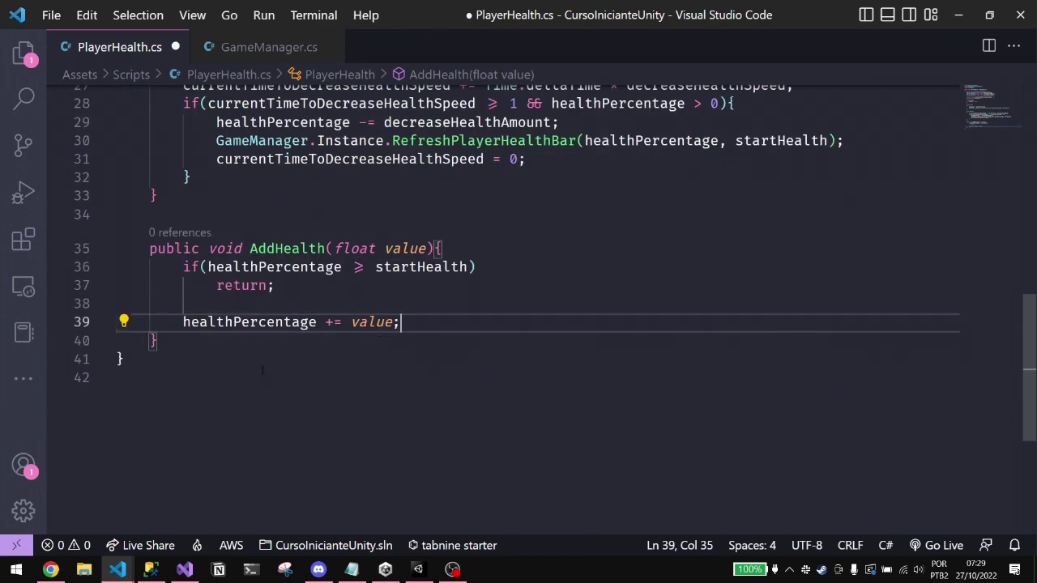
left_click(216, 140)
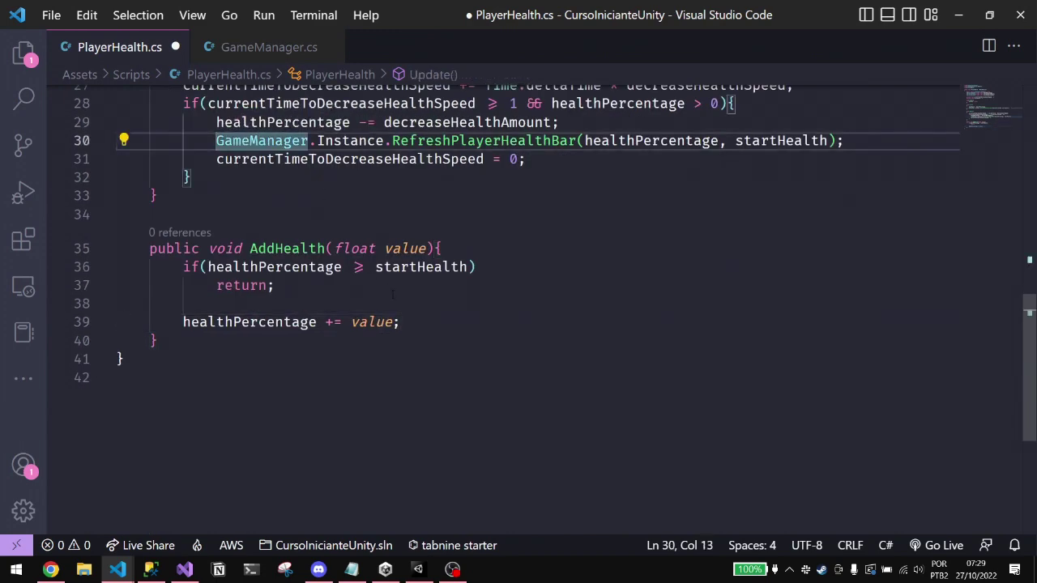
key("ctrl+c")
left_click(403, 316)
key("Return")
key("ctrl+v")
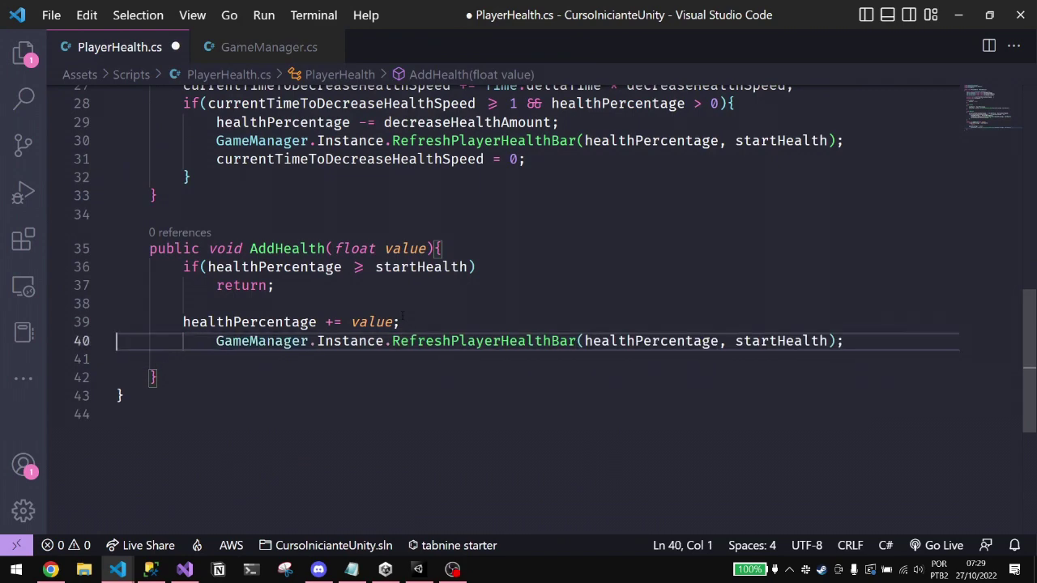
key("BackSpace")
- Review the finished AddHealth method and save PlayerHealth.cs
scroll(595, 434, "up", 3)
scroll(390, 356, "down", 3)
scroll(325, 367, "up", 2)
scroll(325, 367, "down", 2)
left_click_drag(183, 321, 497, 324)
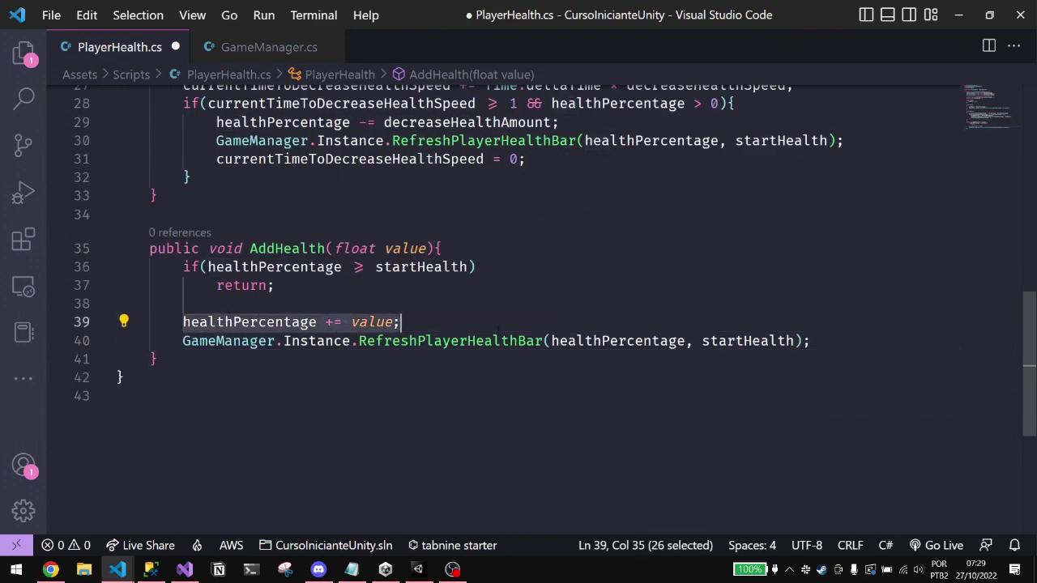
key("ctrl+s")
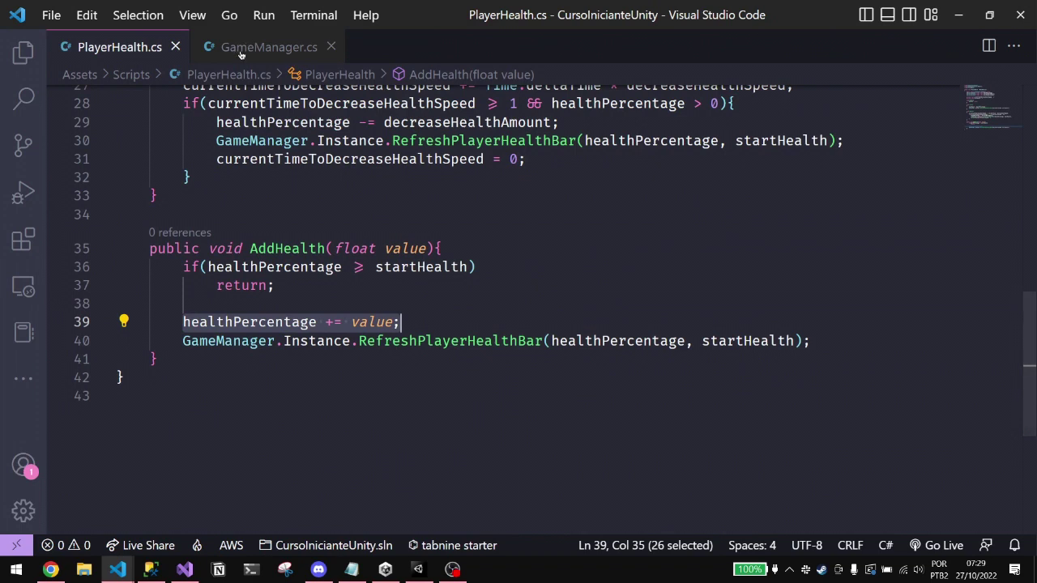
- In GameManager.cs CollectCoin, add 'PlayerHealth.Instance.AddHealth(5);' after audioSource.Play()
left_click(223, 54)
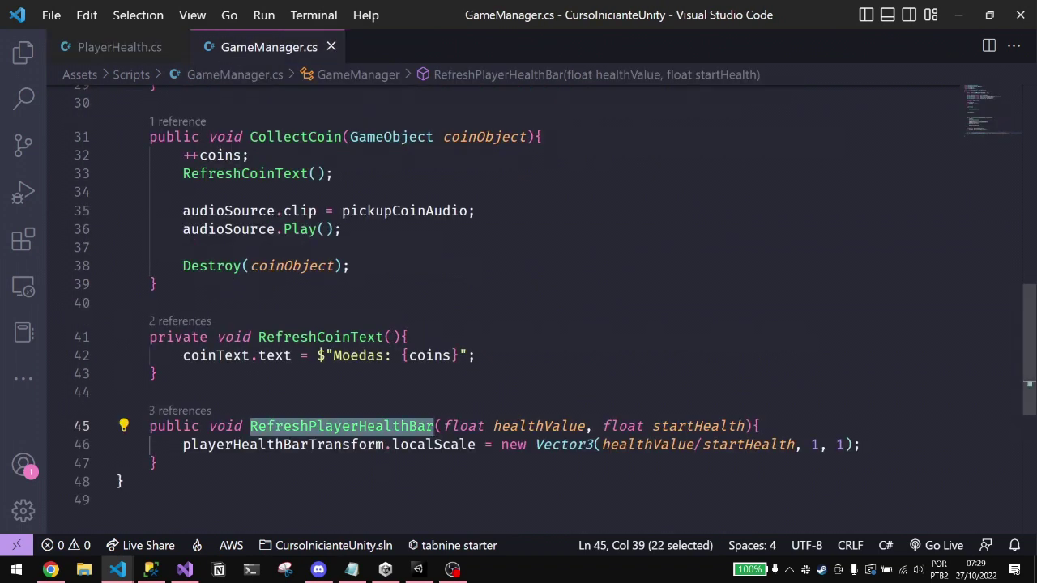
left_click_drag(175, 156, 251, 157)
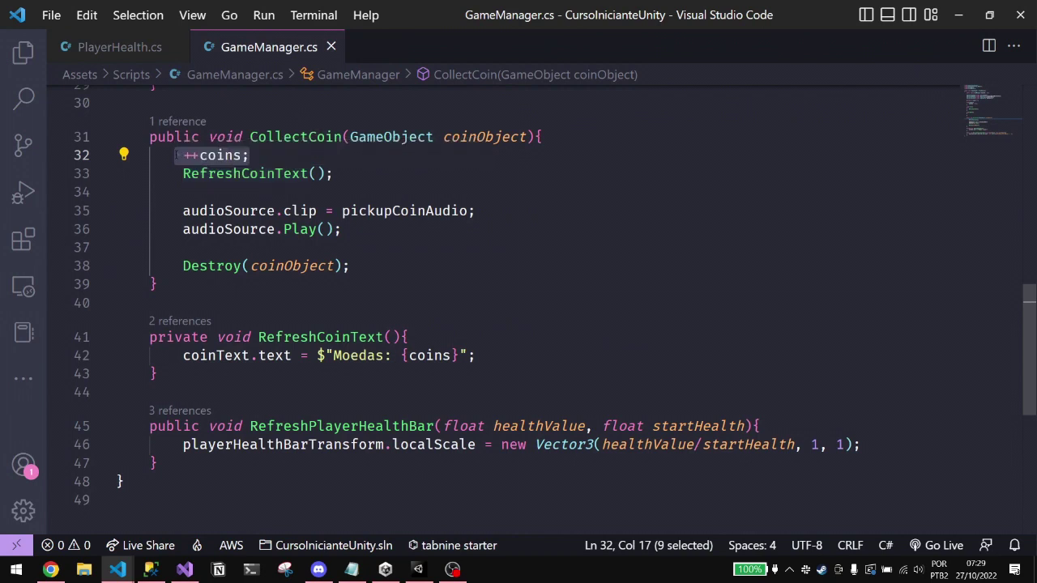
left_click(175, 156)
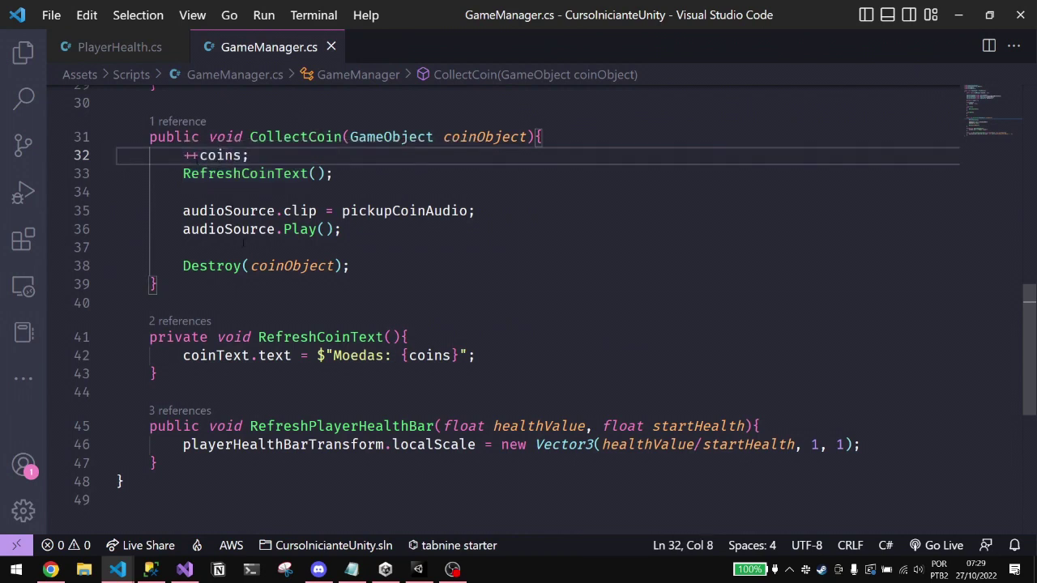
left_click(360, 223)
key("Return")
key("Return")
type("PlayerHealt")
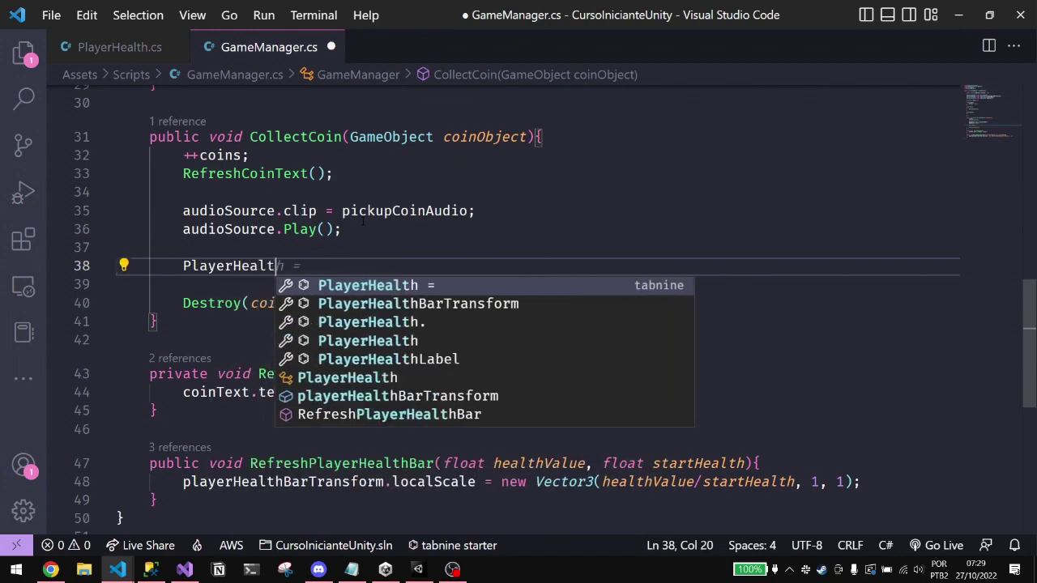
type("h.")
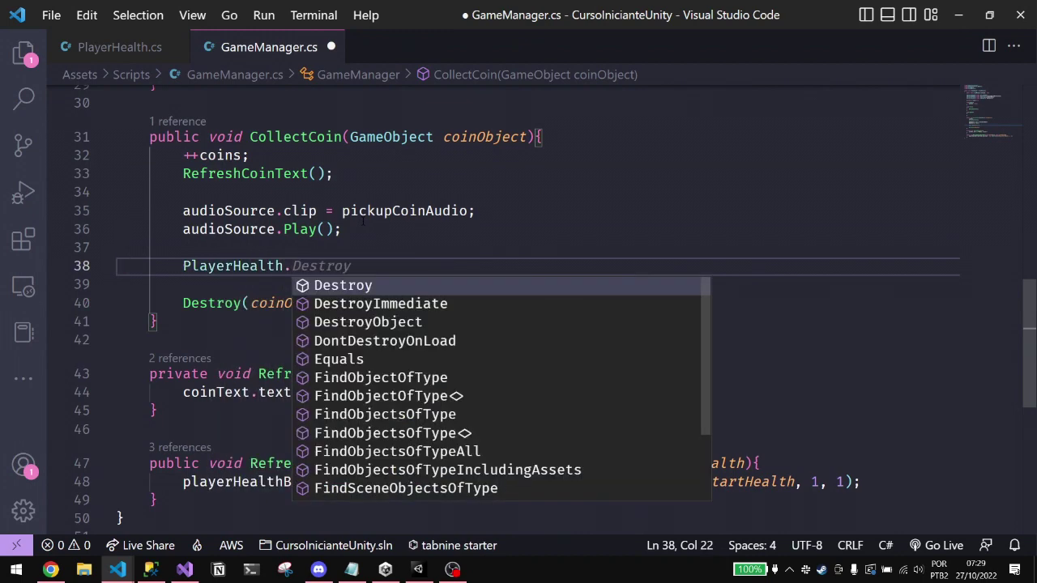
type("Instance.Add")
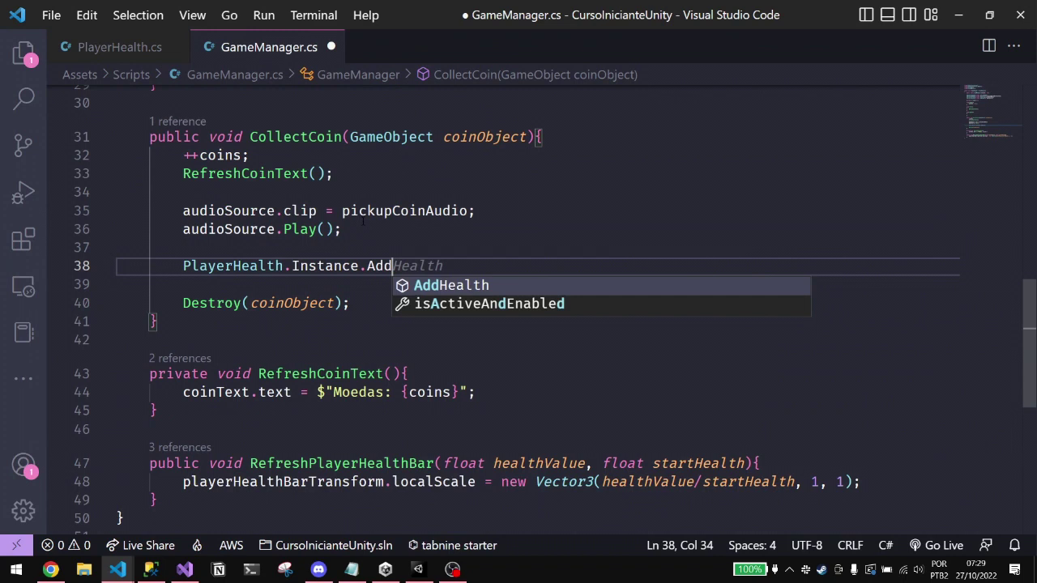
key("Tab")
type("(")
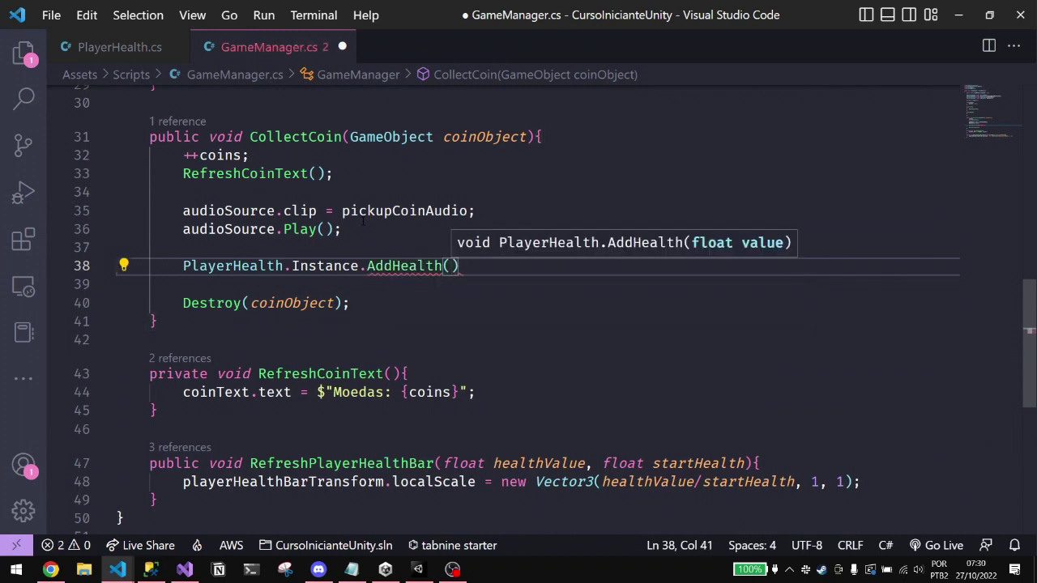
type("5")
key("End")
type(";")
- Change the AddHealth argument from 5 to 1 and save GameManager.cs
key("Left")
key("Left")
key("shift+Left")
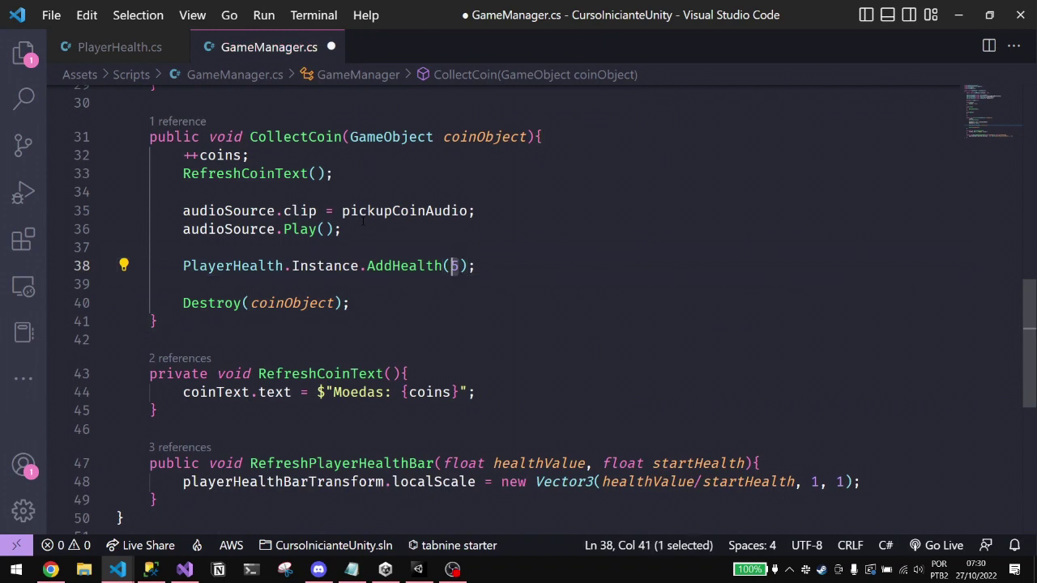
type("1")
key("ctrl+s")
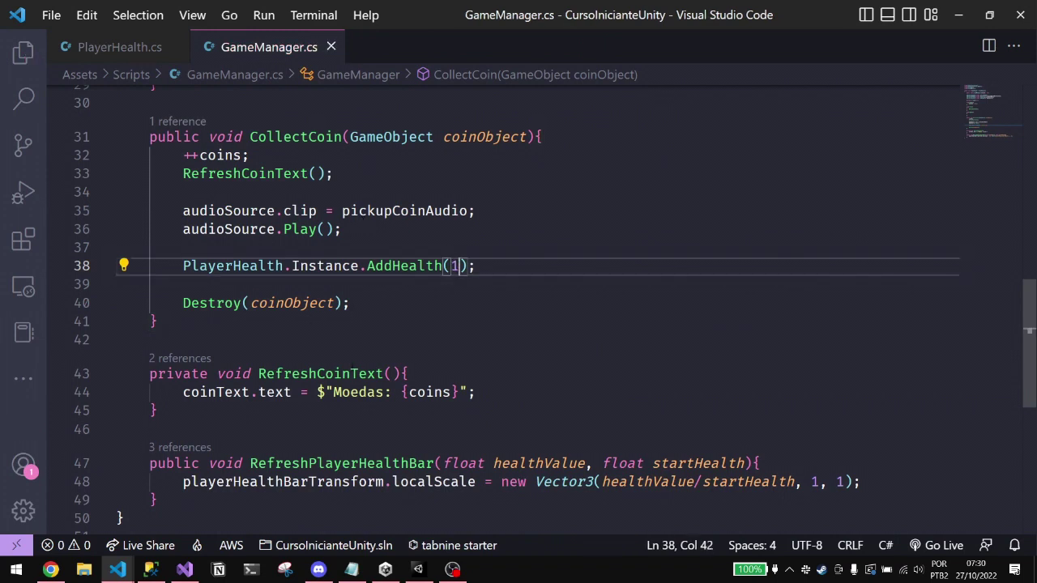
left_click_drag(181, 267, 548, 265)
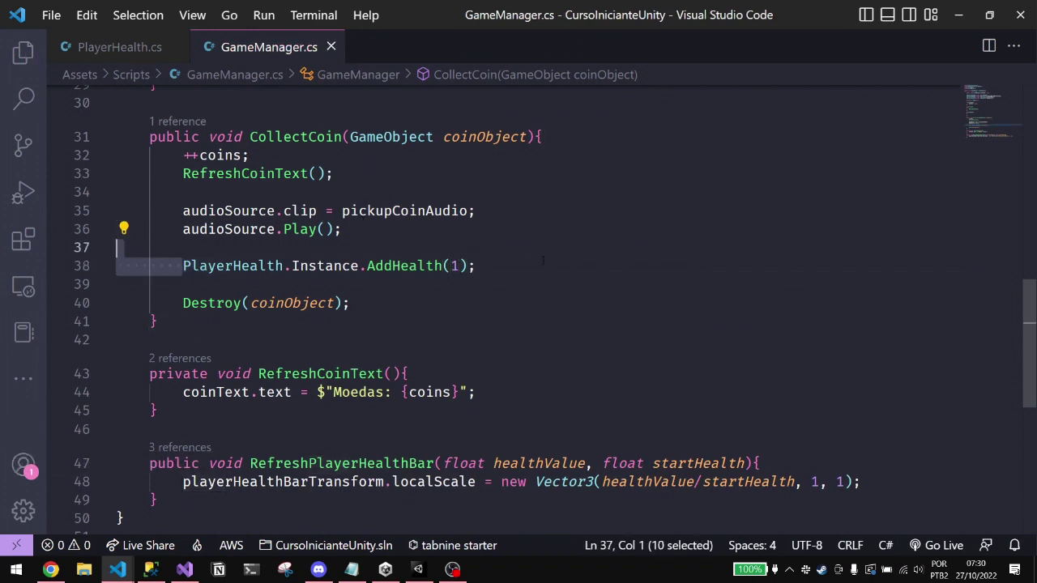
mouse_move(454, 266)
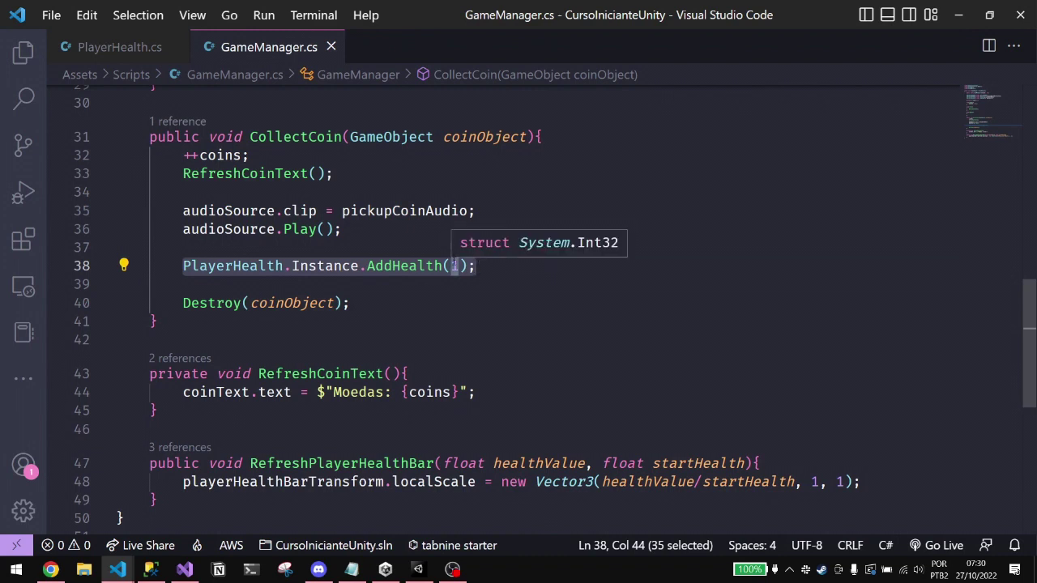
- Review the AddHealth method in PlayerHealth.cs
left_click(139, 56)
scroll(233, 292, "up", 2)
scroll(233, 292, "down", 1)
scroll(233, 292, "up", 2)
scroll(234, 291, "down", 2)
scroll(211, 299, "down", 1)
scroll(193, 304, "up", 1)
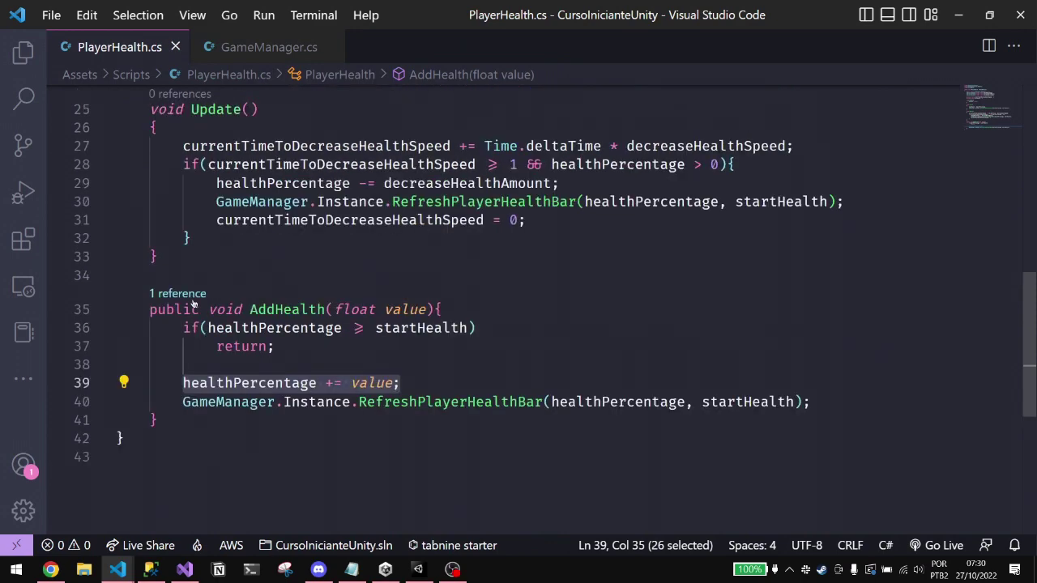
- Change CollectCoin's call to AddHealth(5) in GameManager.cs and save it
left_click(248, 47)
left_click(369, 254)
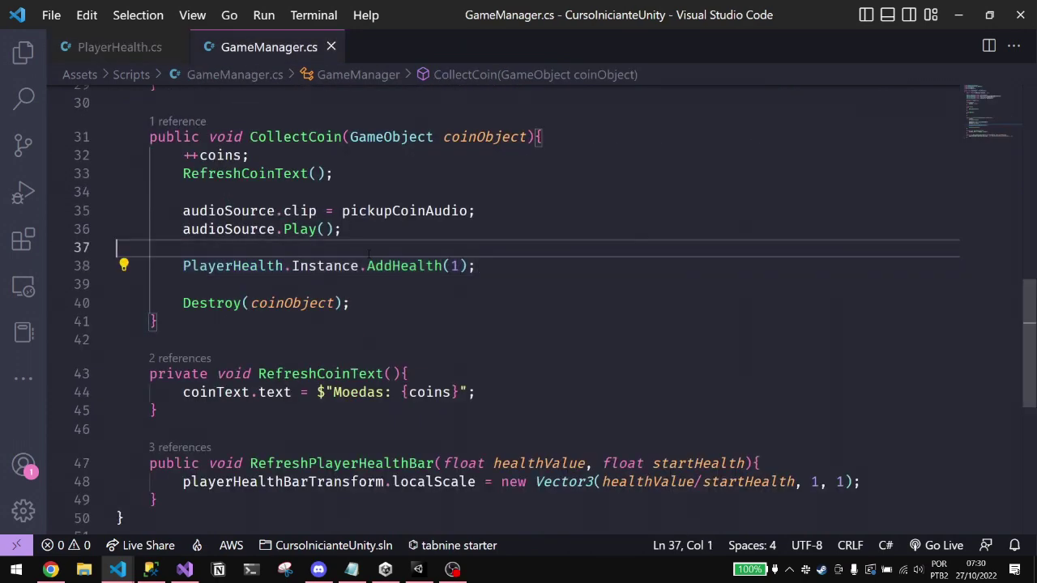
double_click(455, 266)
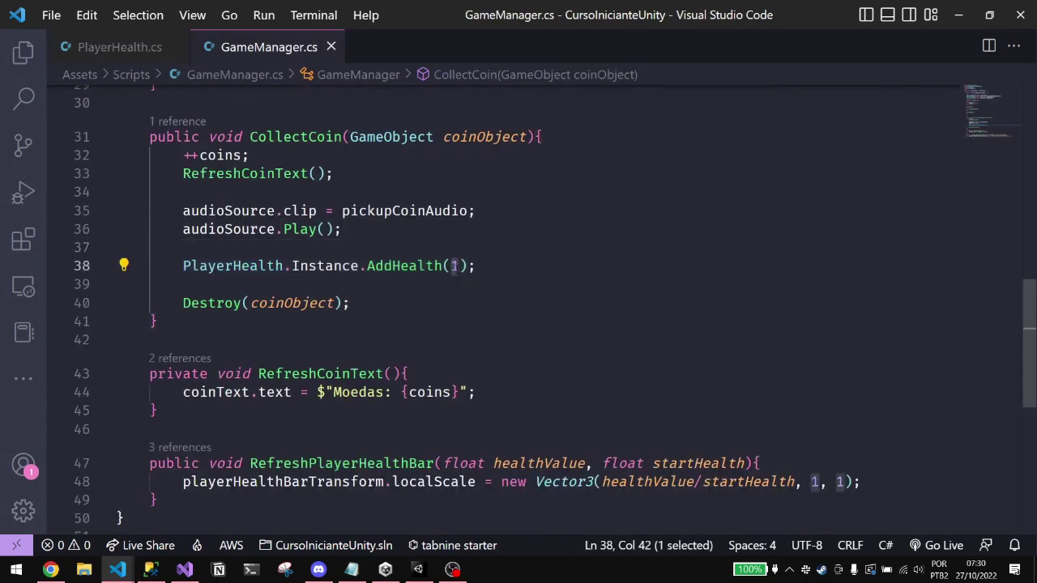
type("5")
key("ctrl+s")
- Recheck PlayerHealth.cs, then return to Unity so it reloads the scripts
key("ctrl+Tab")
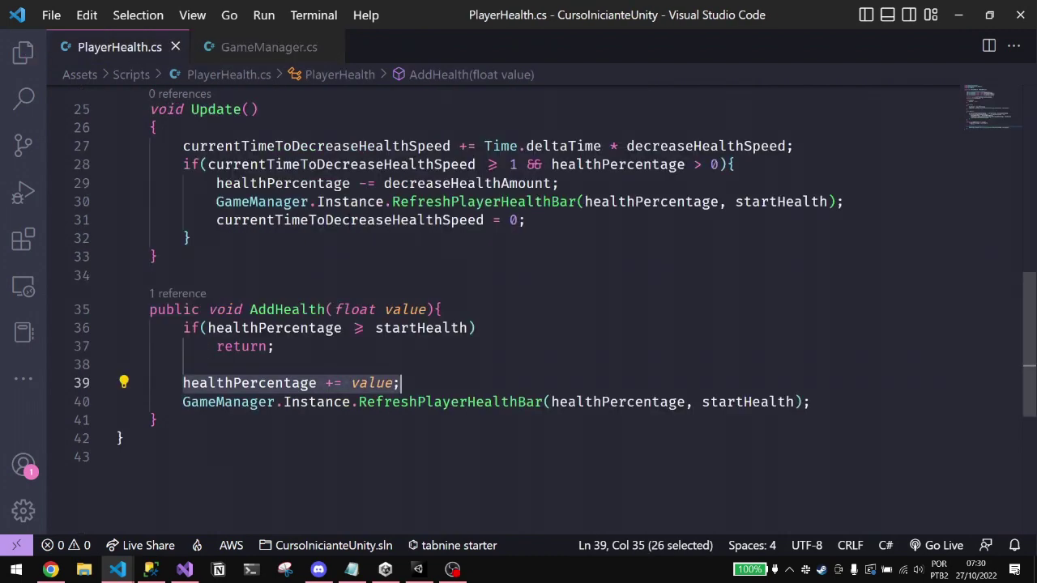
scroll(350, 243, "up", 10)
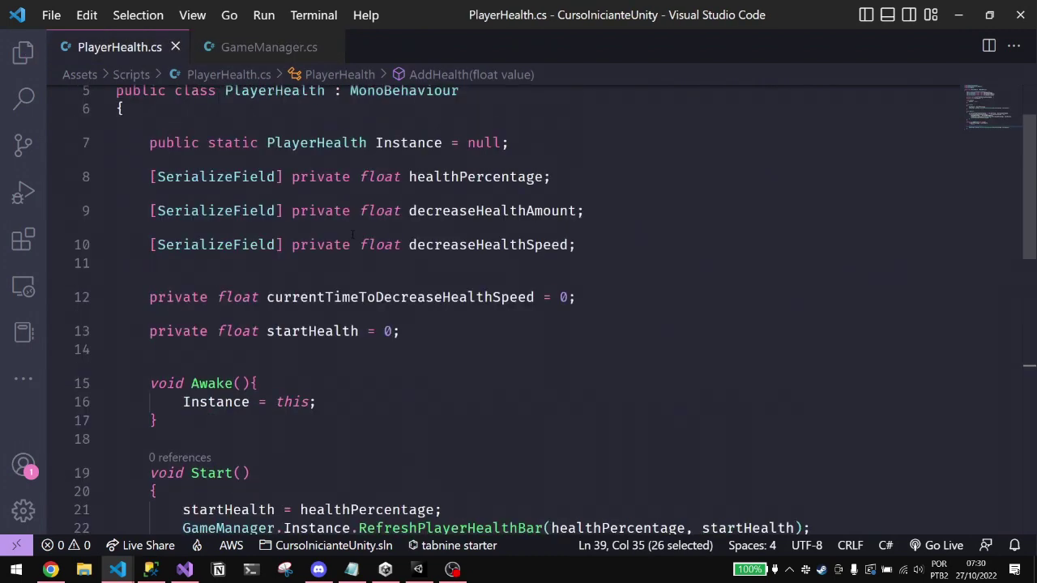
scroll(363, 349, "down", 2)
left_click(418, 570)
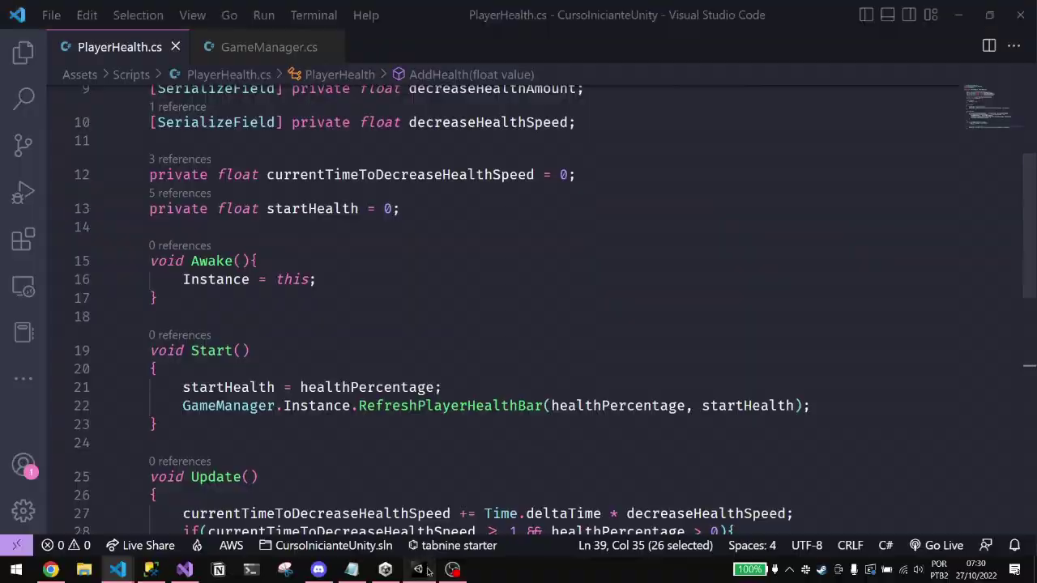
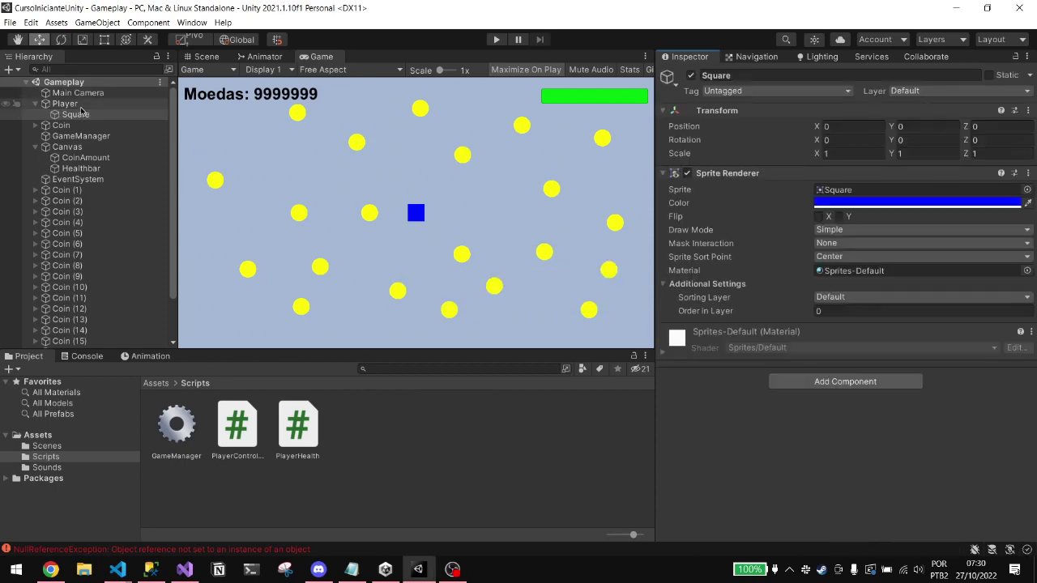
- Hide the recording software and clear the logged errors in the Console
left_click(452, 569)
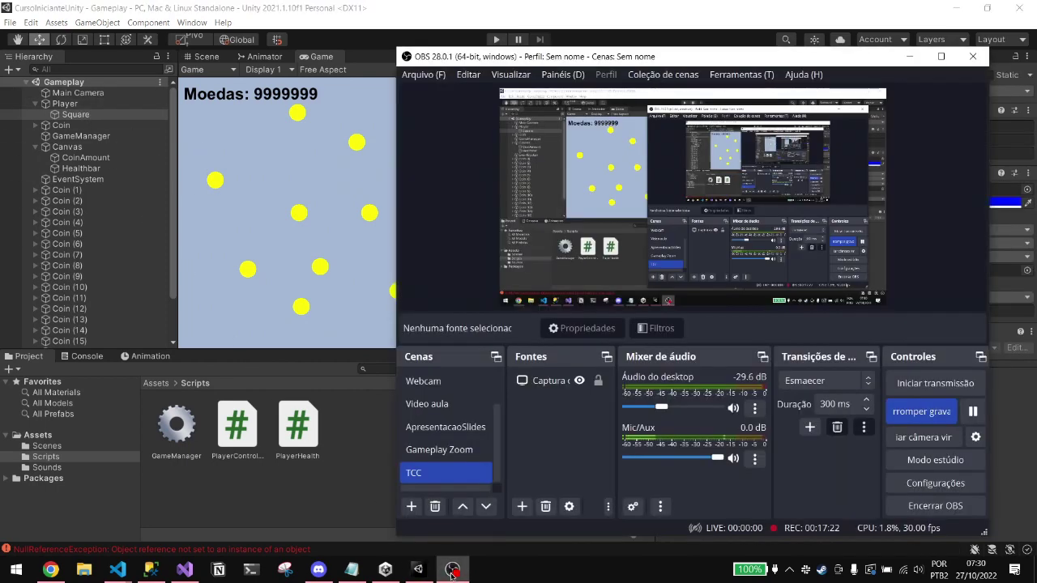
left_click(452, 570)
scroll(147, 170, "down", 3)
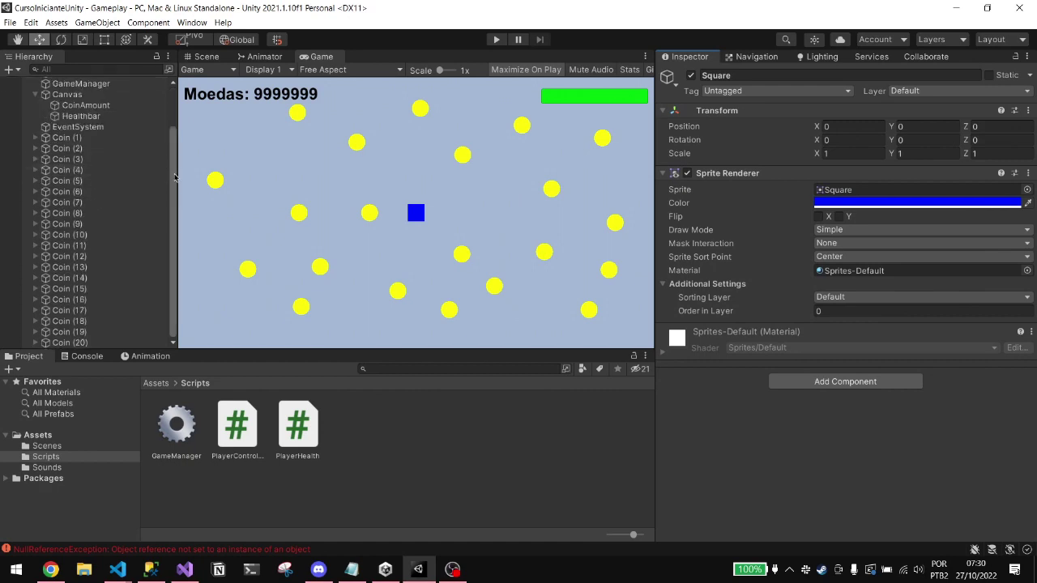
scroll(173, 162, "up", 3)
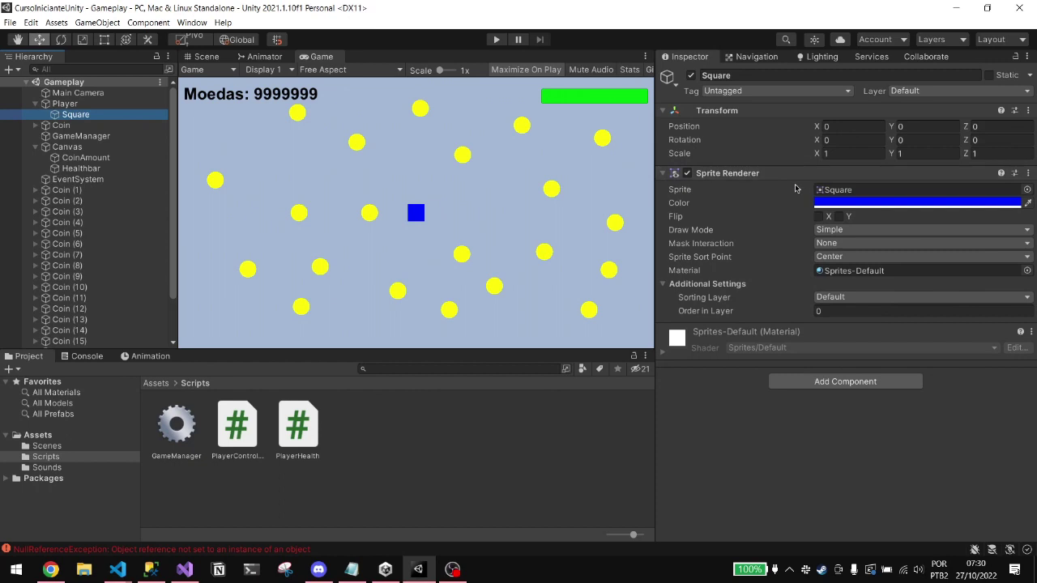
left_click(94, 357)
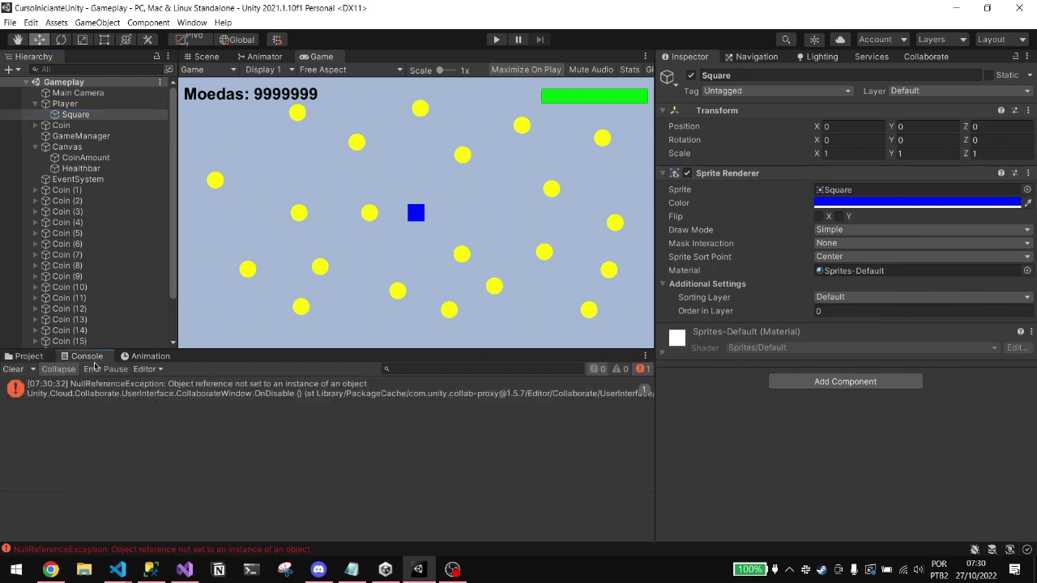
left_click(14, 369)
- Enter play mode, inspect and clear the Console errors, then close the log
left_click(499, 41)
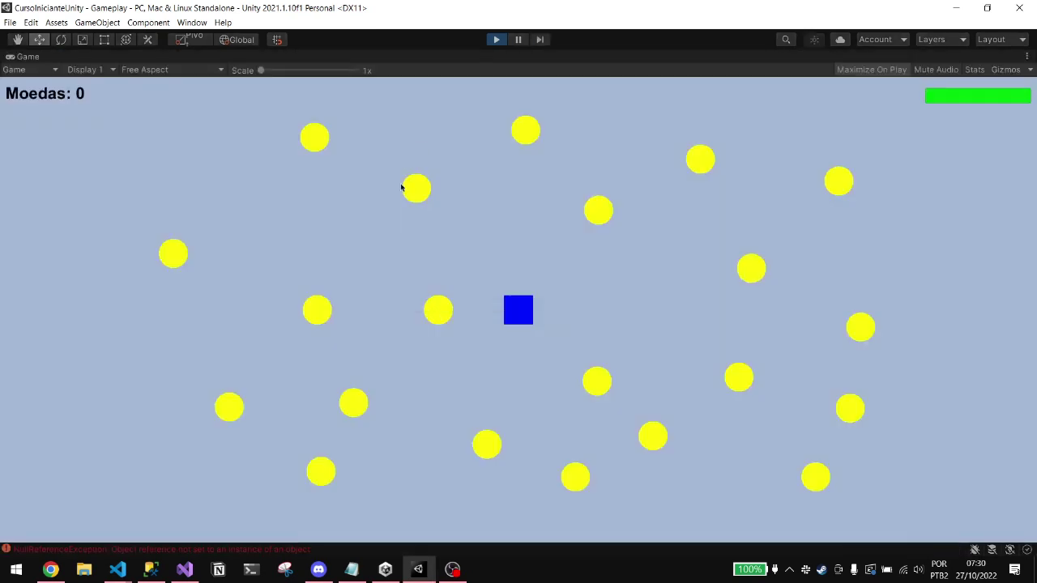
left_click(17, 549)
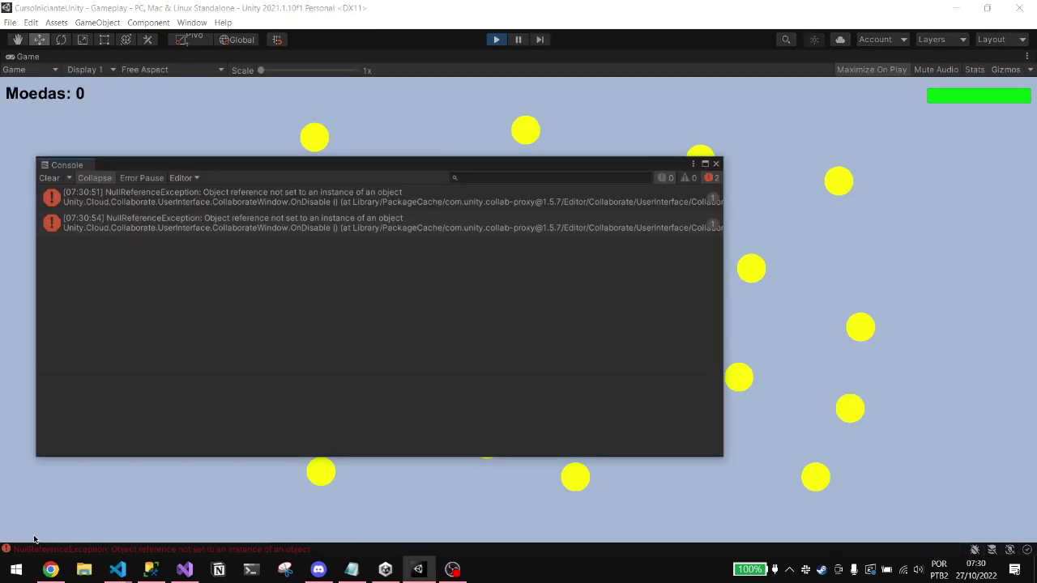
left_click(50, 178)
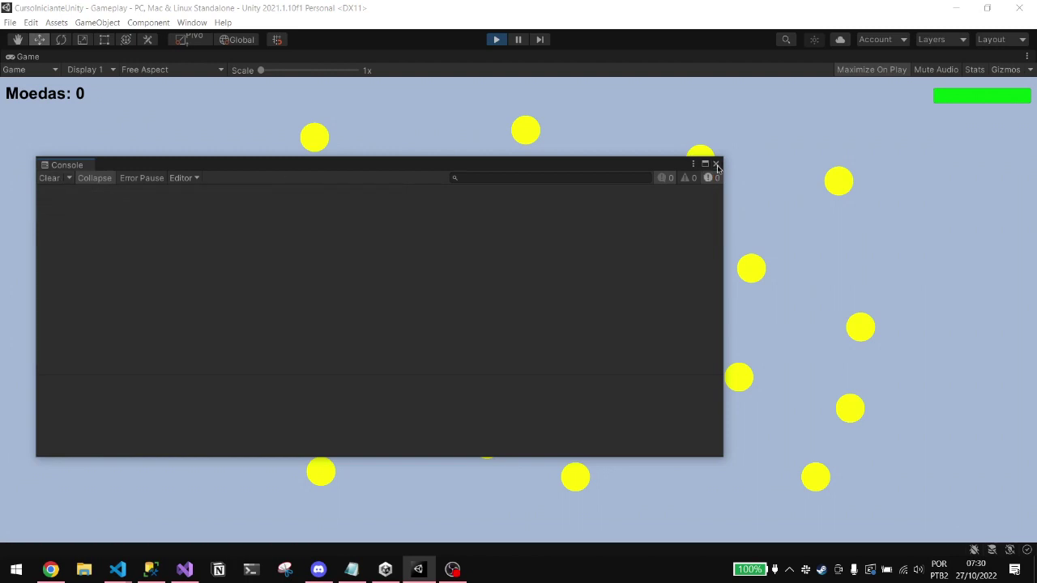
left_click(716, 164)
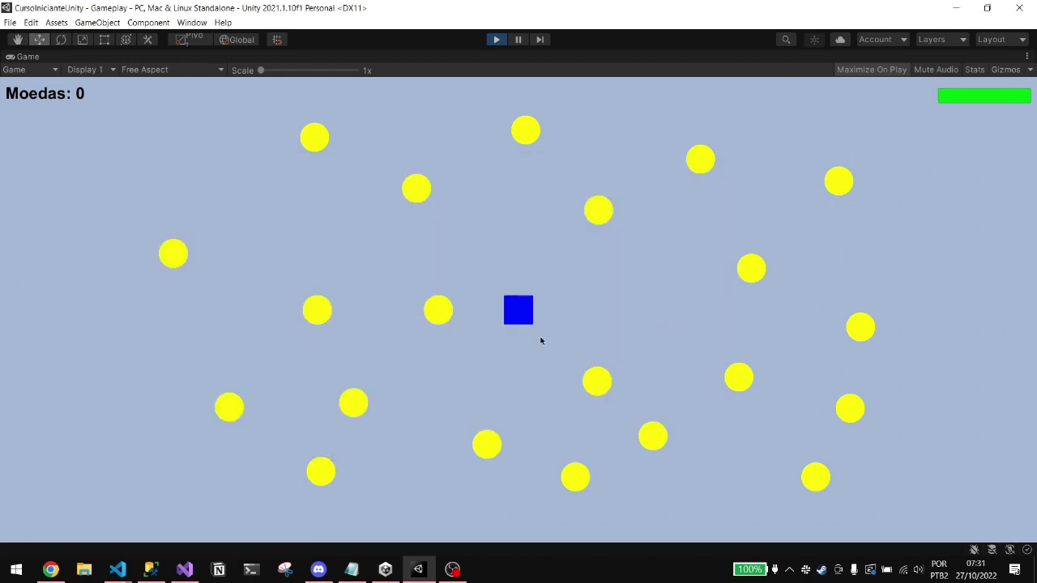
- Steer the player with the arrow keys to collect four coins, then stop play mode
key("Left")
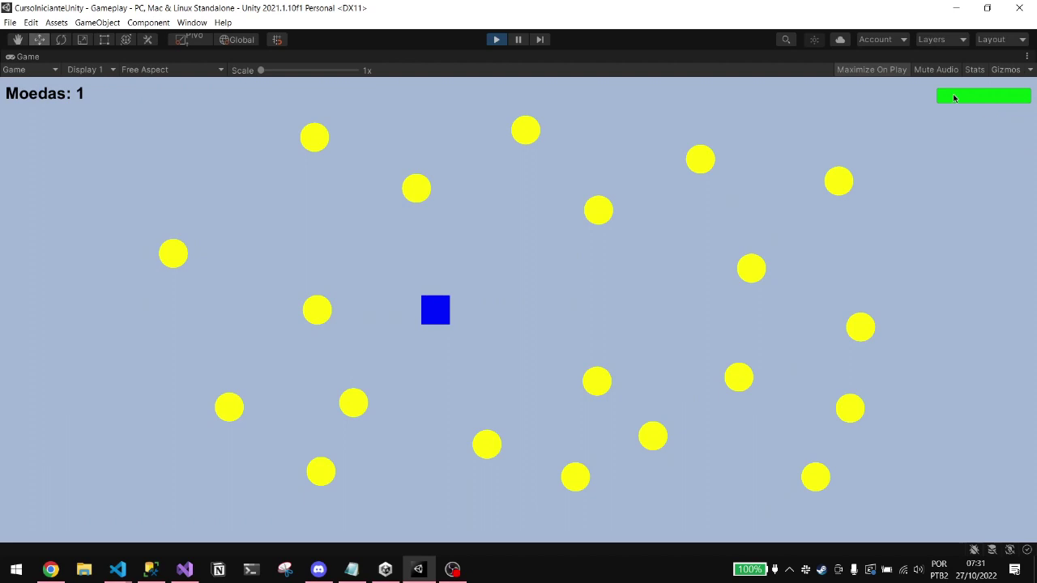
key("Up")
key("Left")
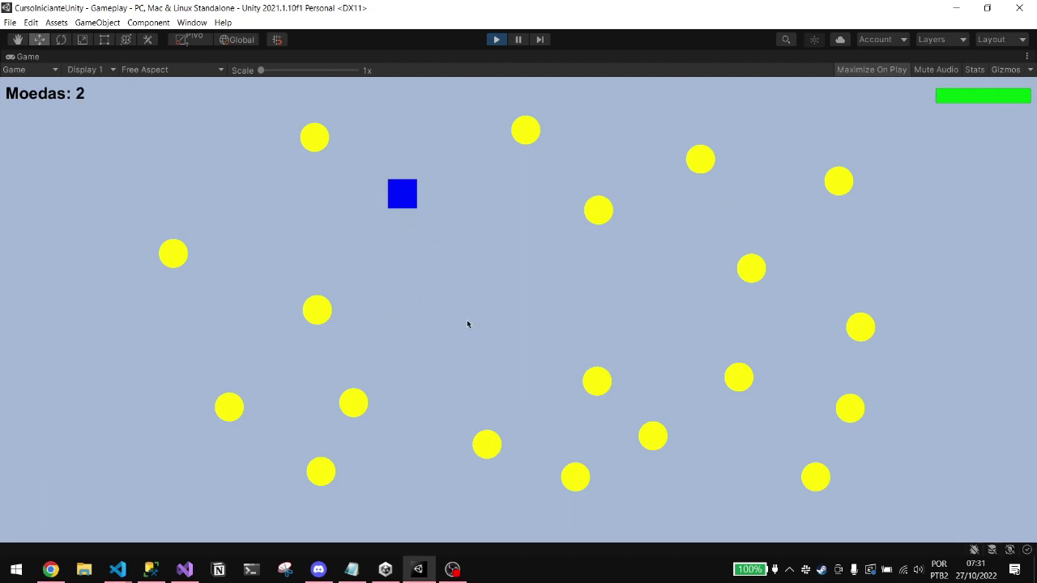
key("Down")
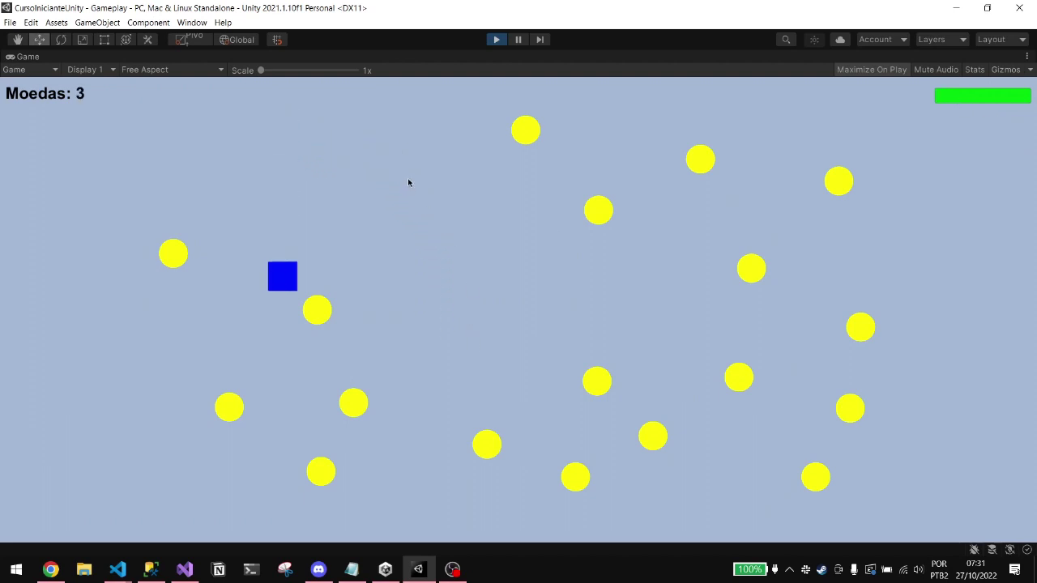
key("Right")
key("Up")
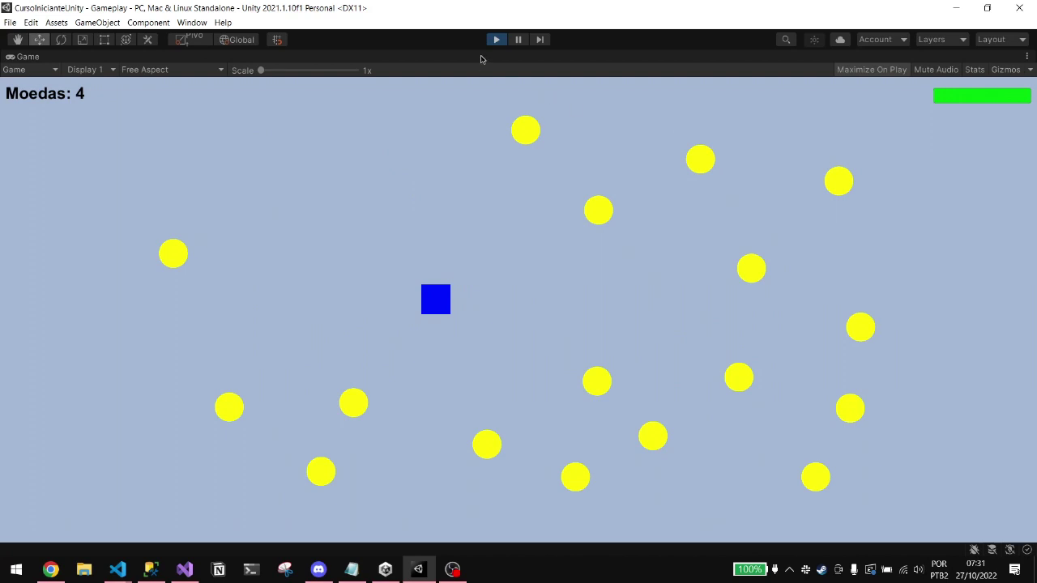
left_click(495, 40)
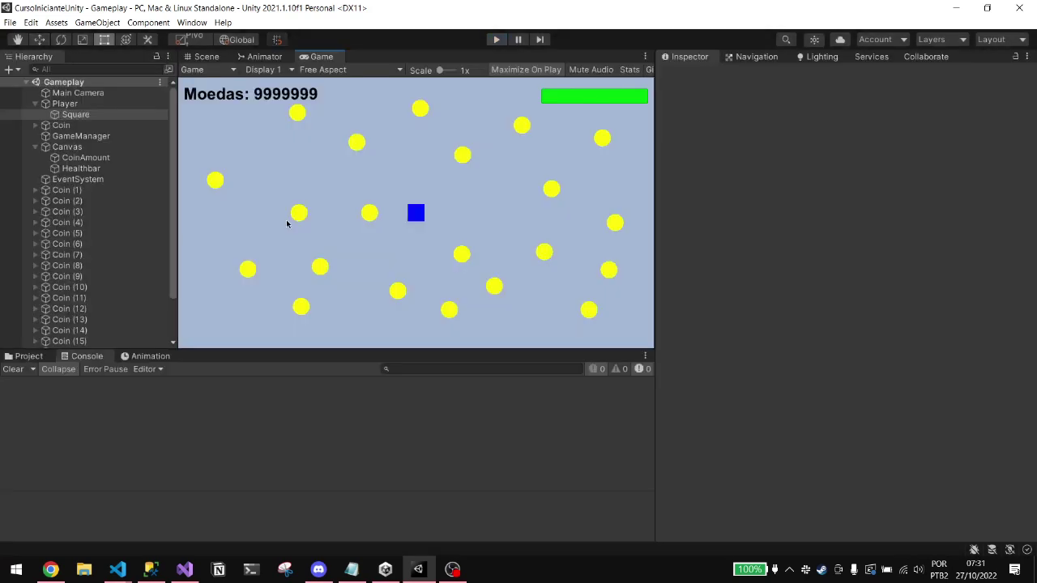
- Set the Player's Decrease Health Speed to 5 and save the scene
left_click(65, 104)
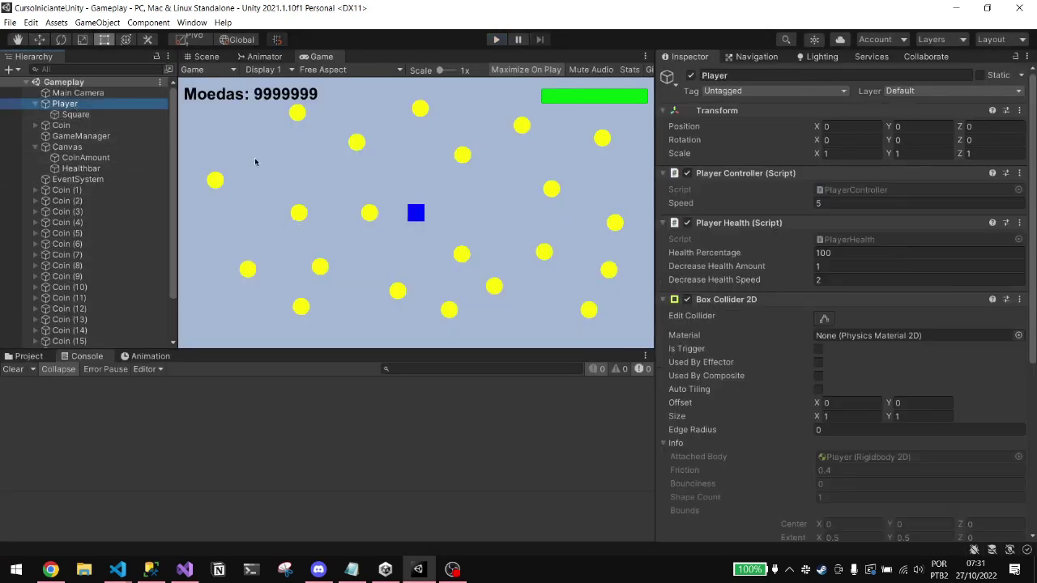
left_click(780, 287)
type("5")
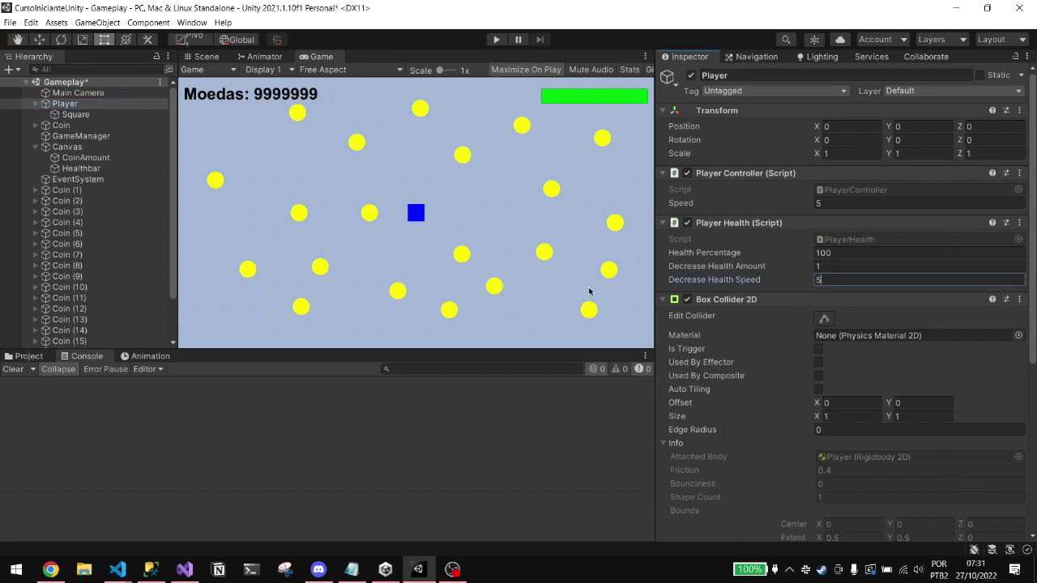
key("ctrl+s")
- Test-play the faster health drain while collecting coins, then stop and clear the Console
left_click(497, 39)
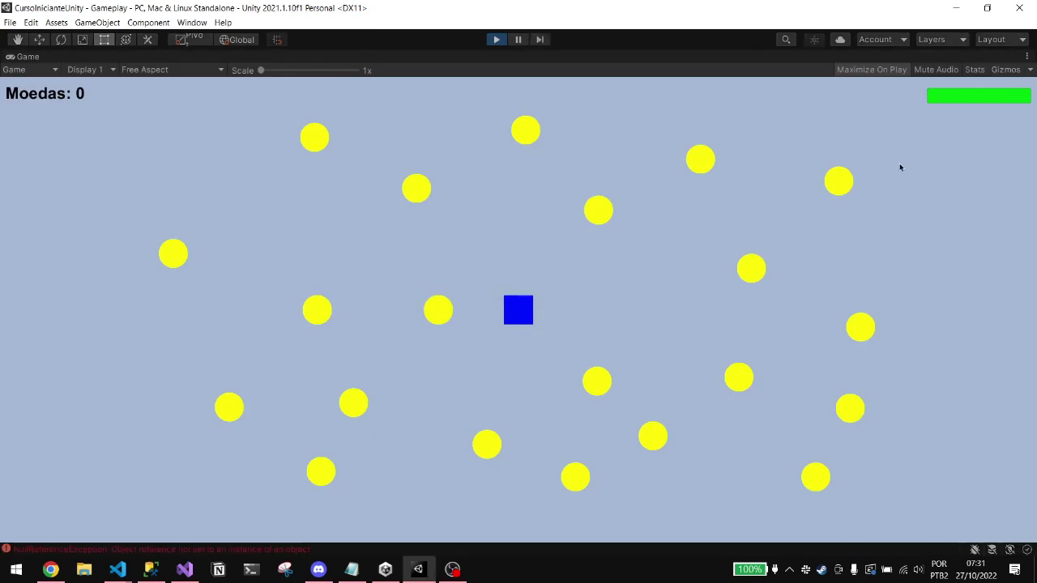
key("Left")
key("Up")
key("Down")
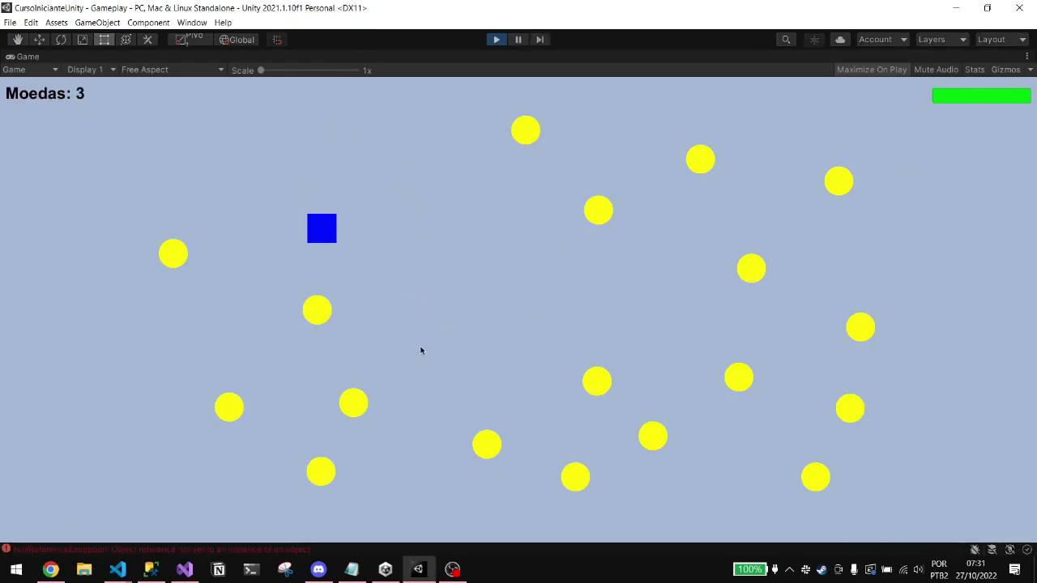
key("Right")
key("Up")
left_click(496, 39)
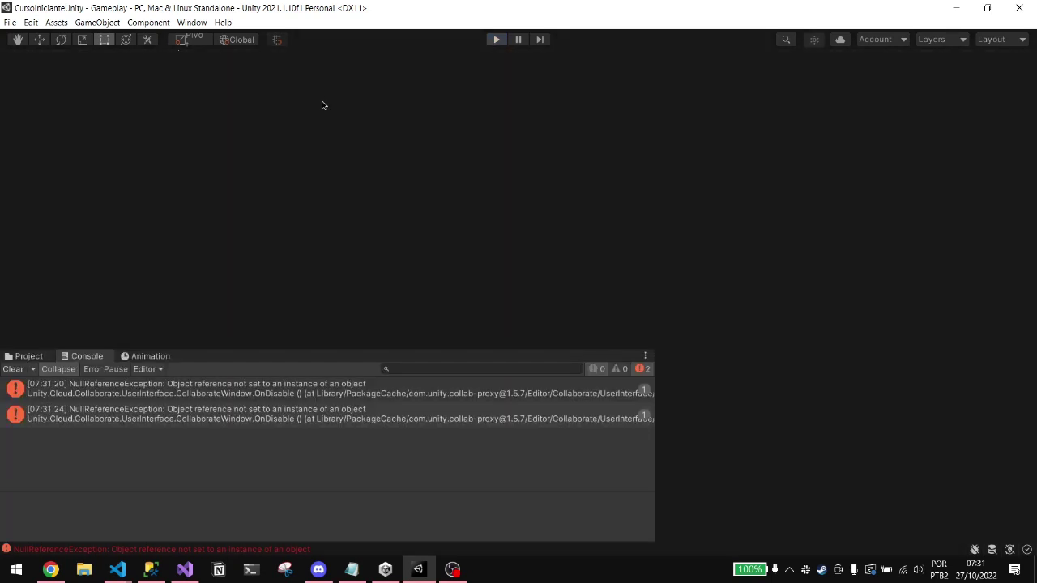
left_click(13, 368)
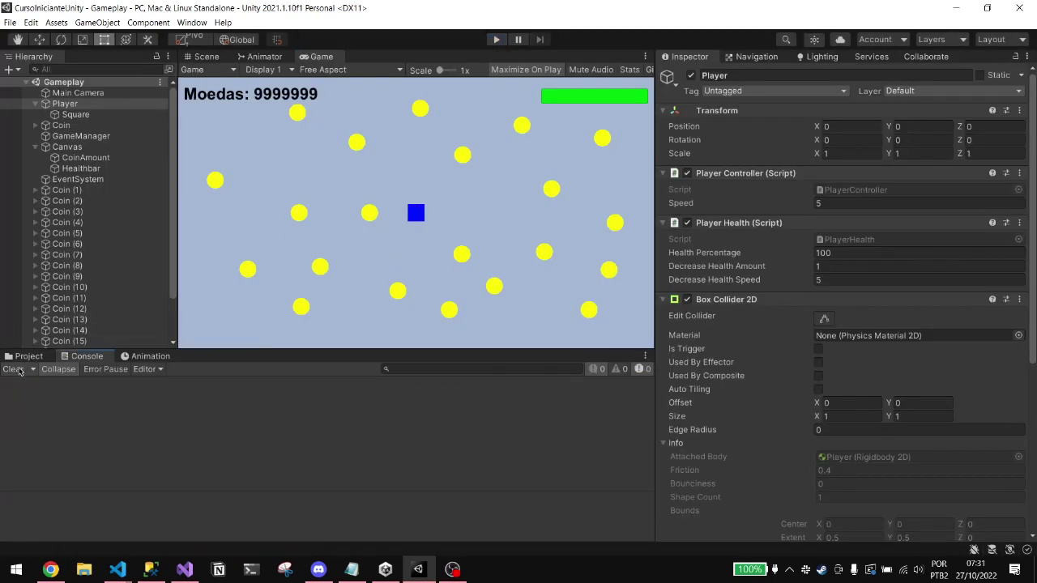
- Add a UI Panel under Canvas named GameOverPanel
left_click(59, 148)
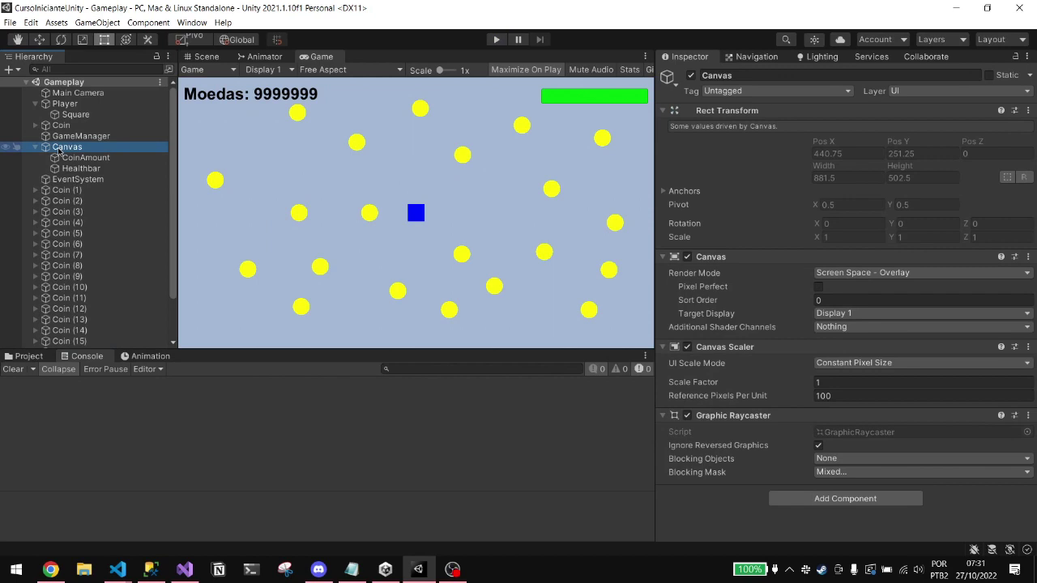
right_click(58, 151)
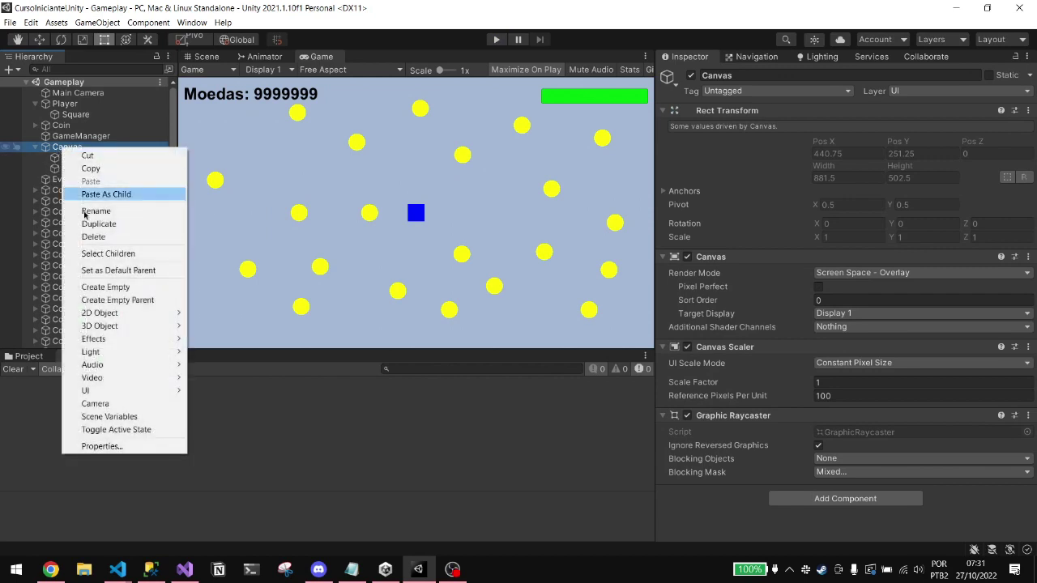
mouse_move(100, 392)
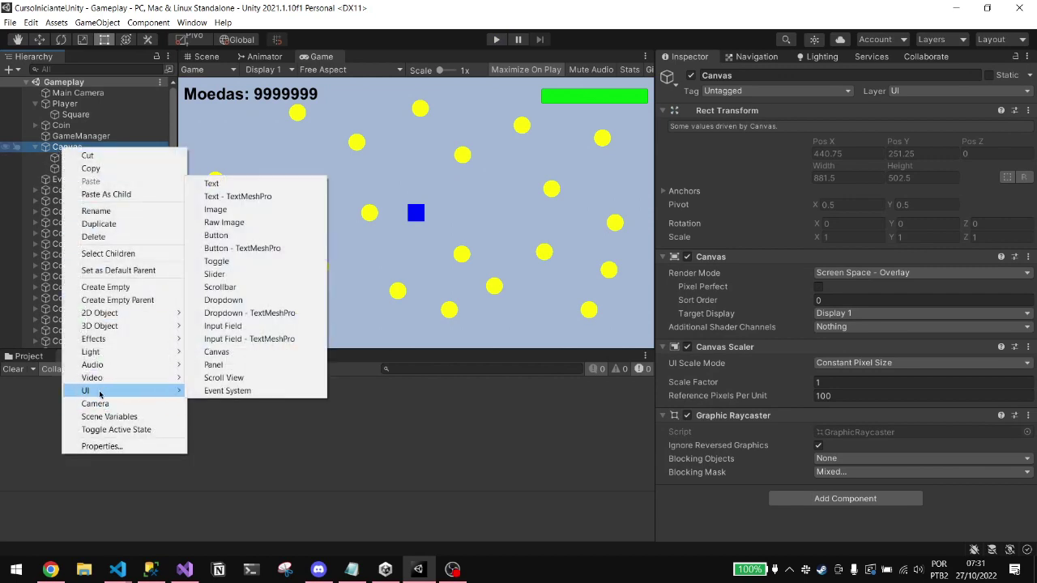
left_click(243, 366)
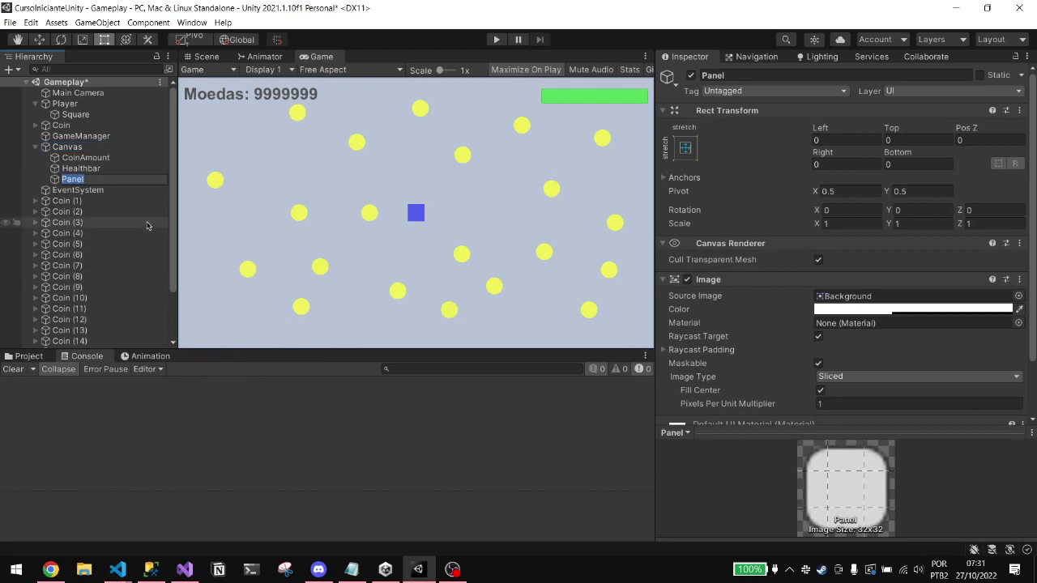
type("GameOver")
key("Return")
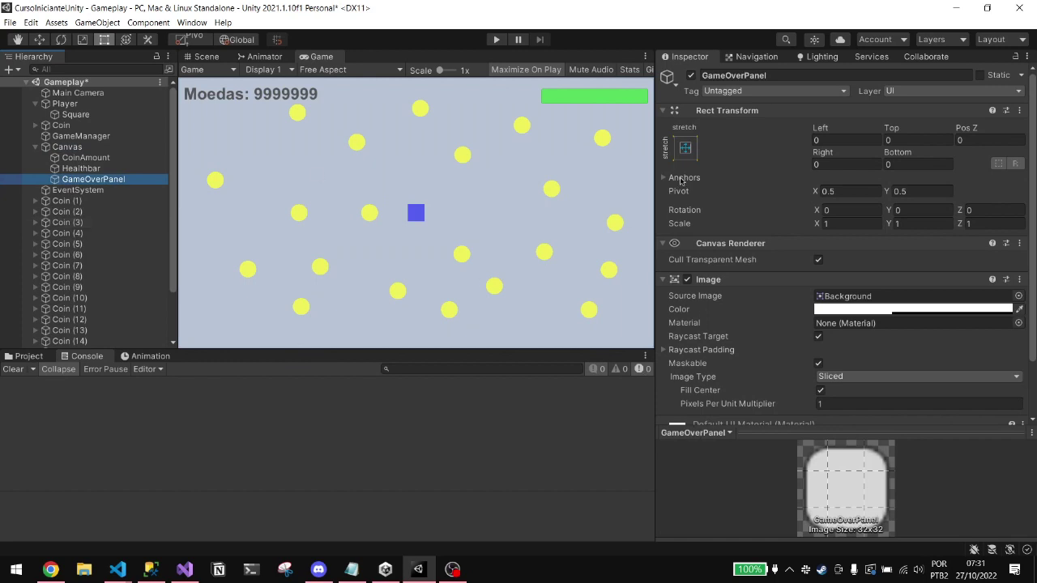
- Set the panel's Image colour to red FF0000 with alpha about 160
left_click(931, 309)
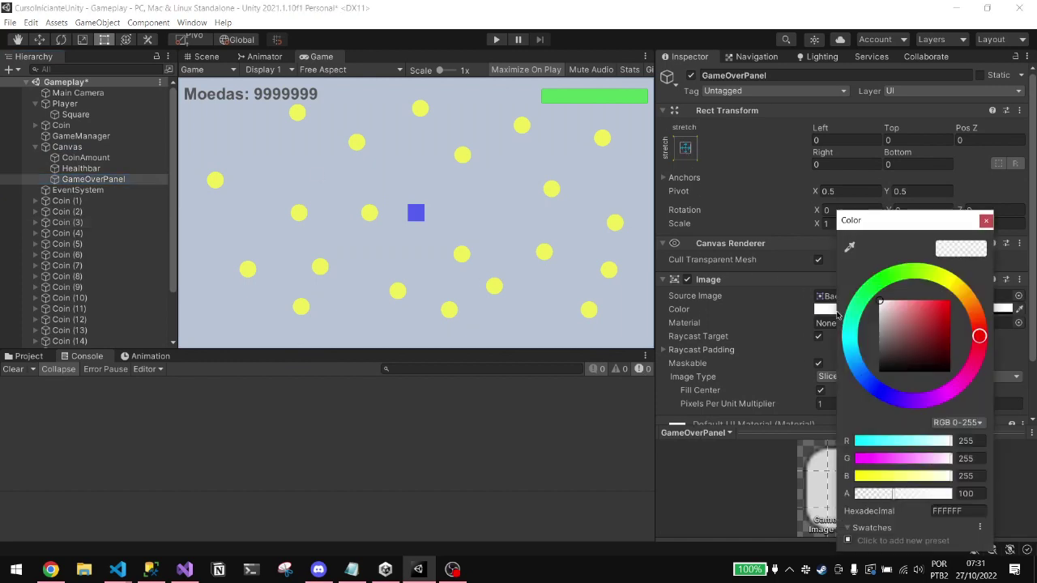
left_click_drag(948, 326, 952, 298)
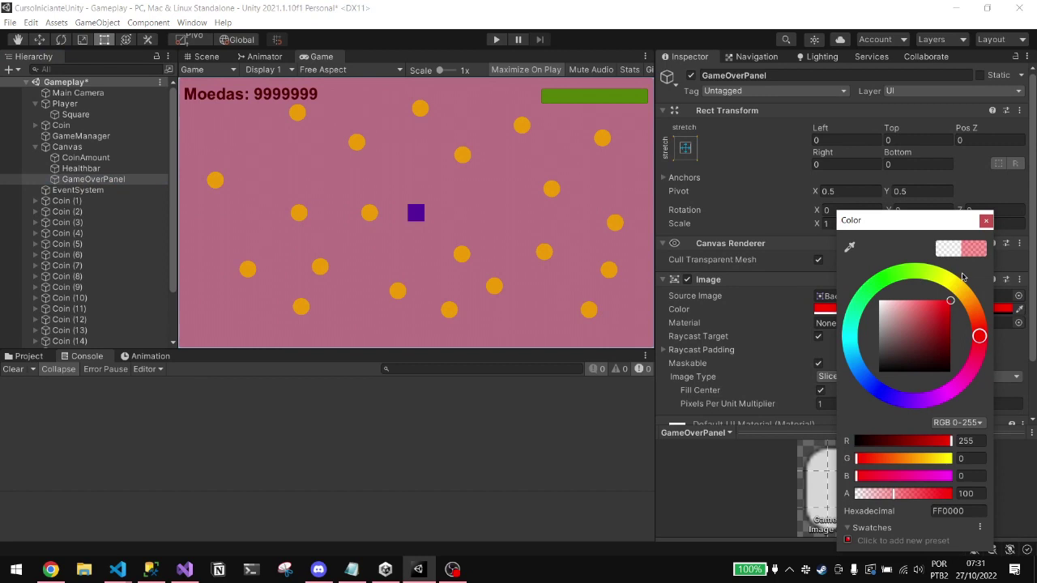
left_click_drag(896, 493, 915, 504)
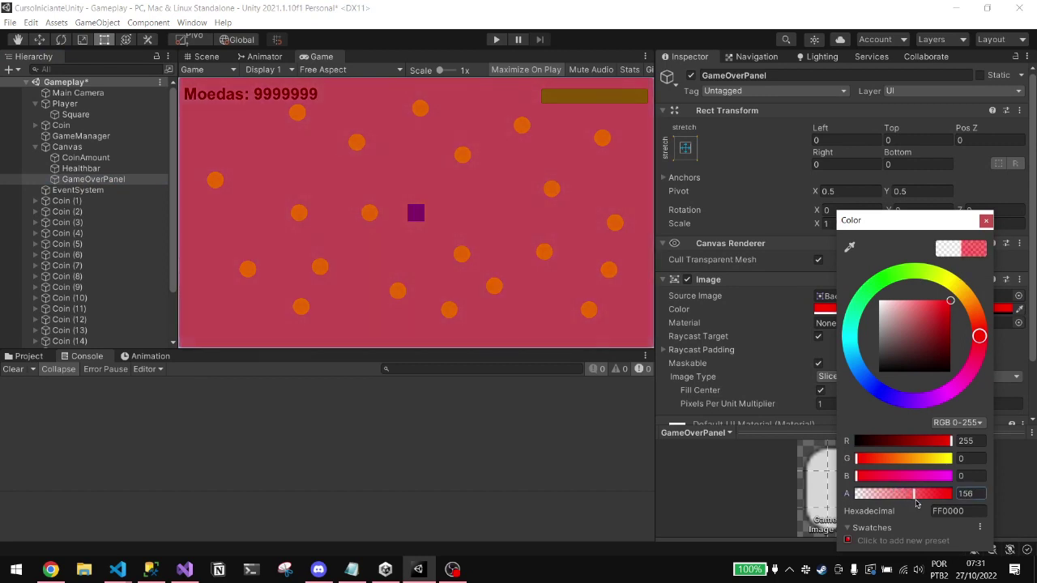
left_click_drag(914, 502, 914, 503)
left_click(986, 221)
- Add a UI Text element inside GameOverPanel
right_click(96, 180)
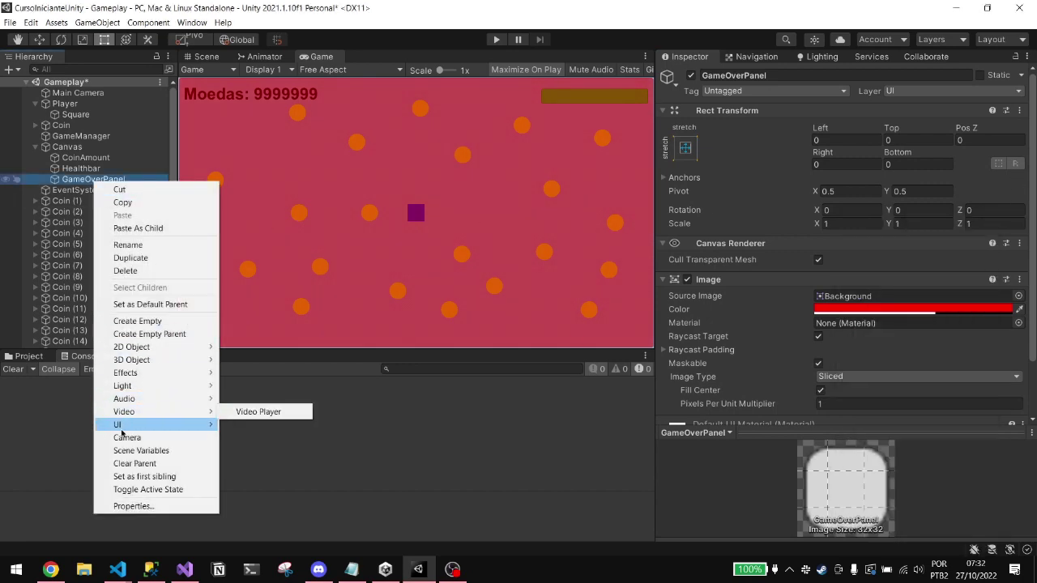
mouse_move(122, 425)
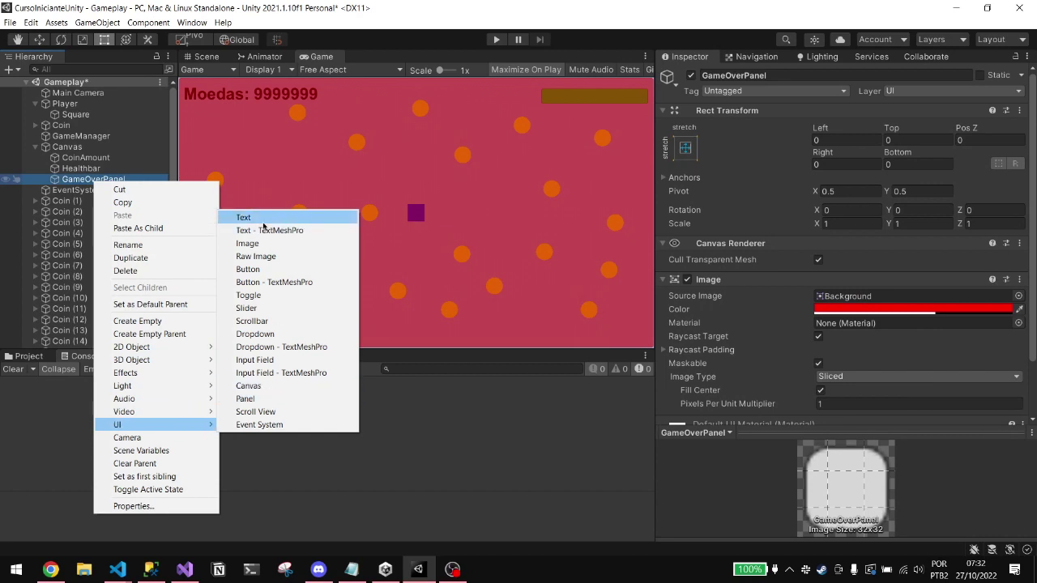
left_click(243, 217)
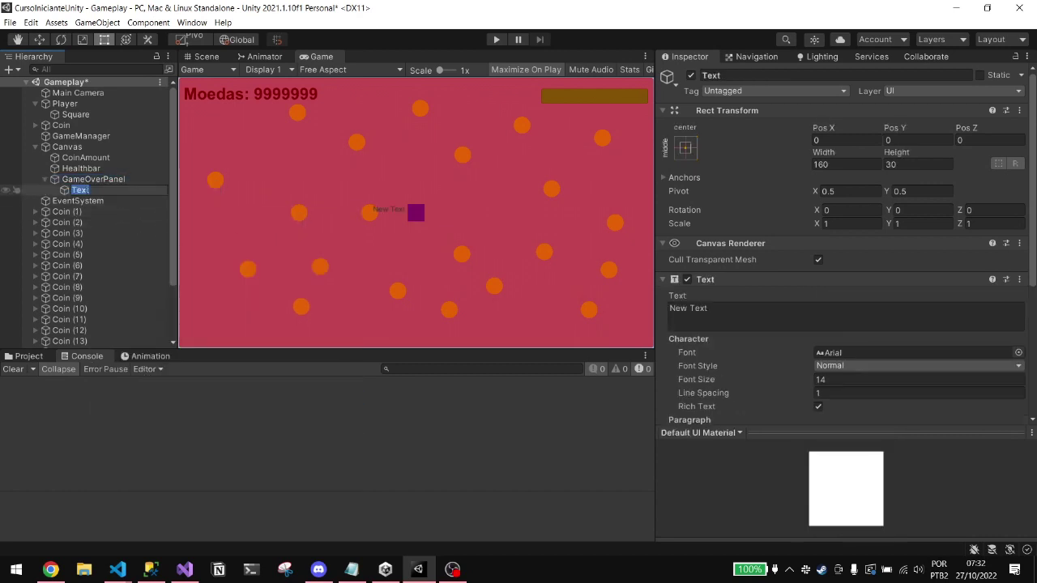
left_click(725, 308)
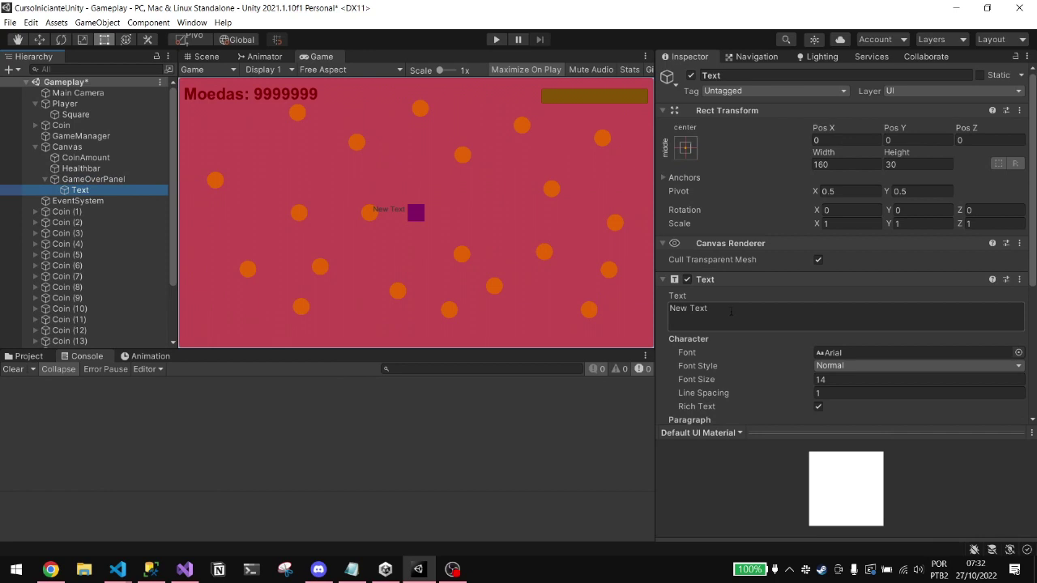
scroll(685, 162, "down", 5)
scroll(721, 148, "up", 5)
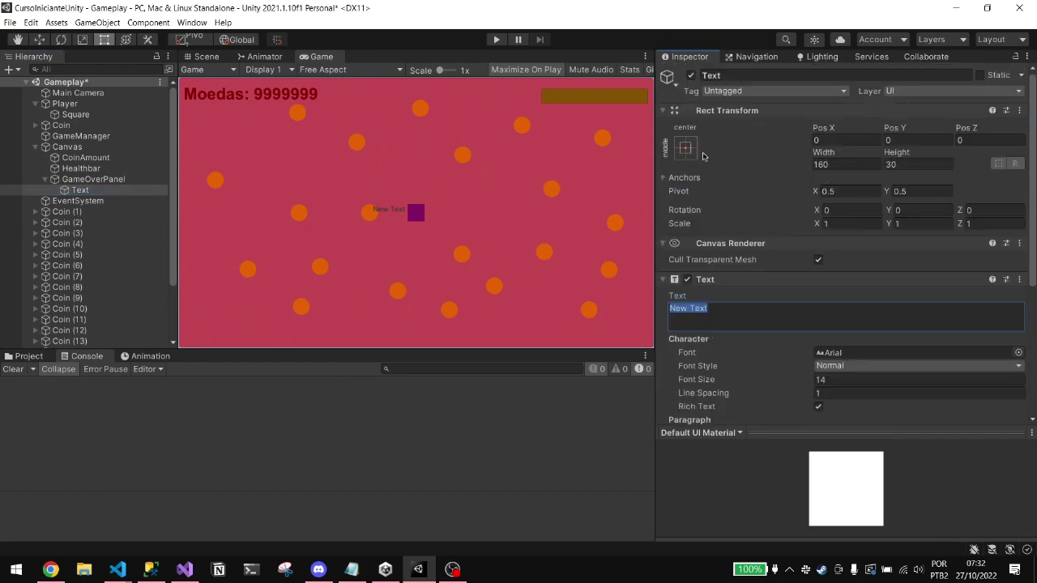
- Anchor the text middle-stretch with Left and Right offsets of 100
left_click(686, 149)
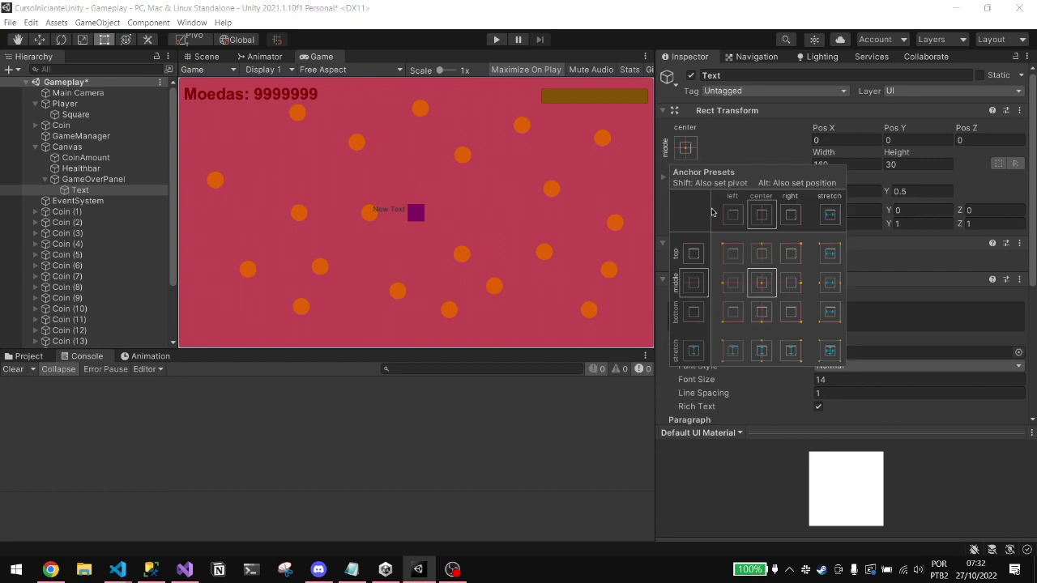
left_click(830, 283)
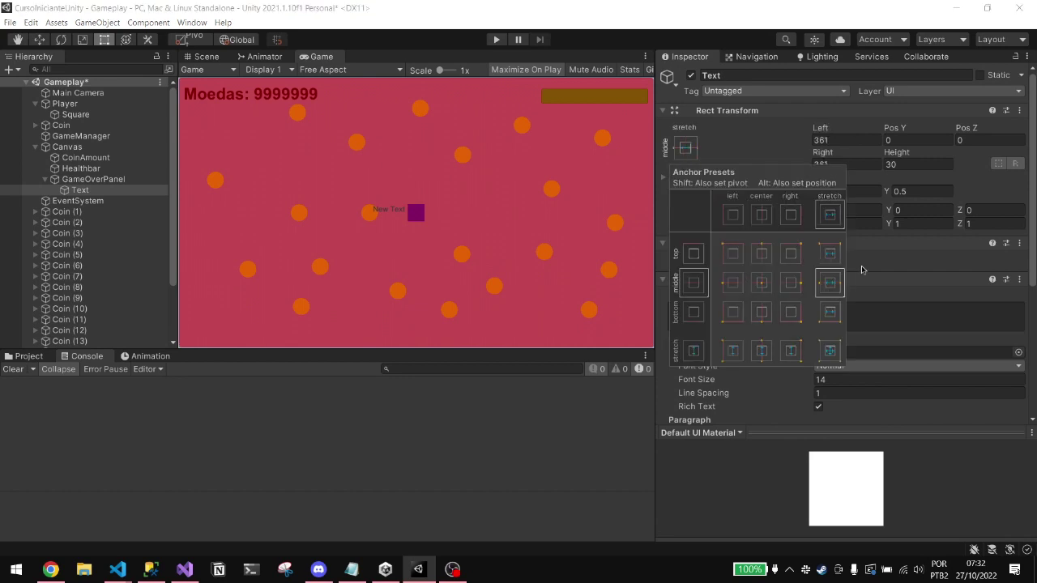
left_click(847, 140)
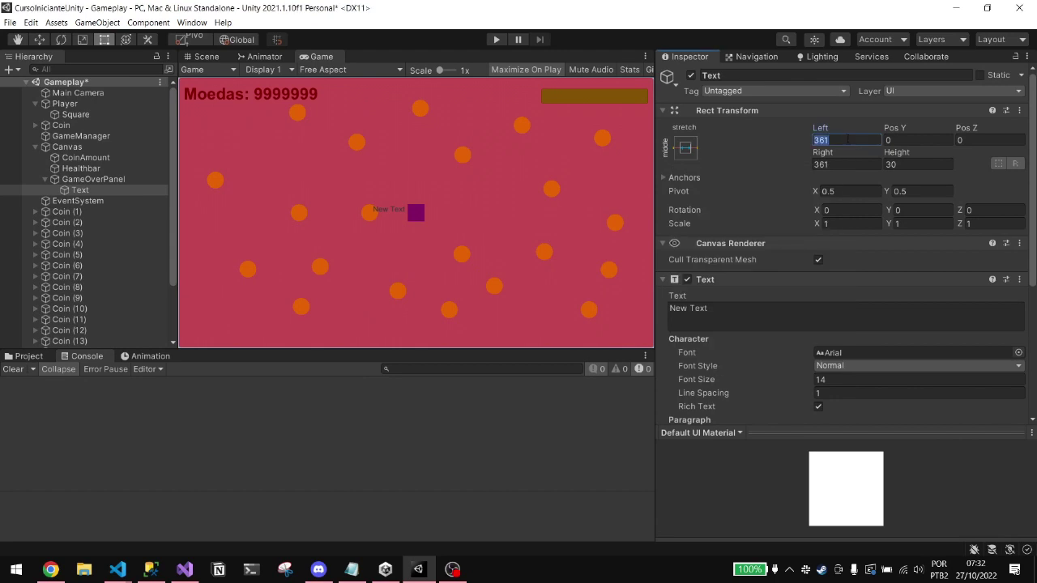
type("100")
left_click(847, 165)
type("100")
- Set the text alignment to center and middle
scroll(908, 188, "down", 3)
scroll(909, 188, "down", 2)
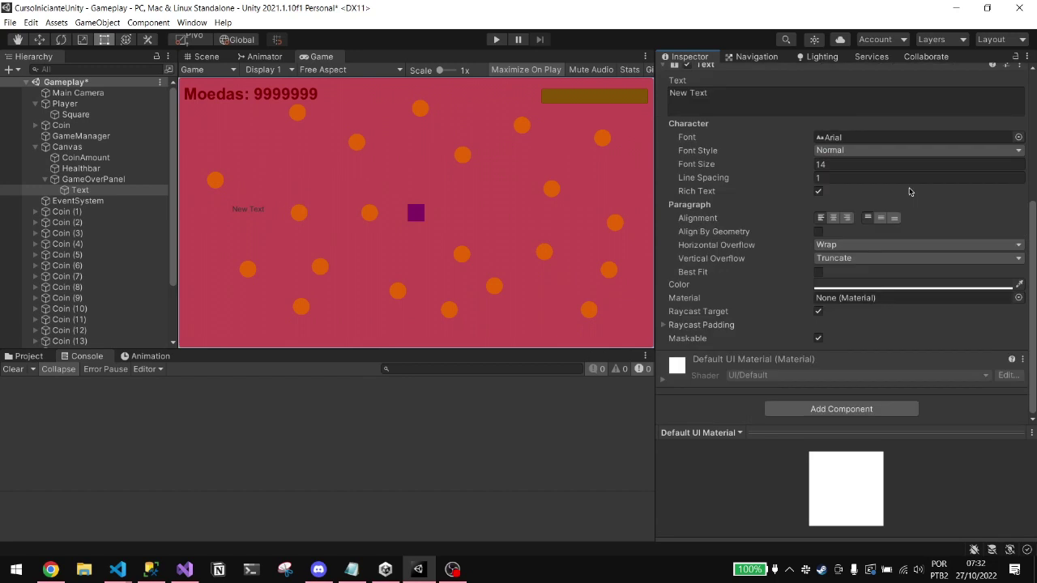
left_click(832, 218)
left_click(881, 218)
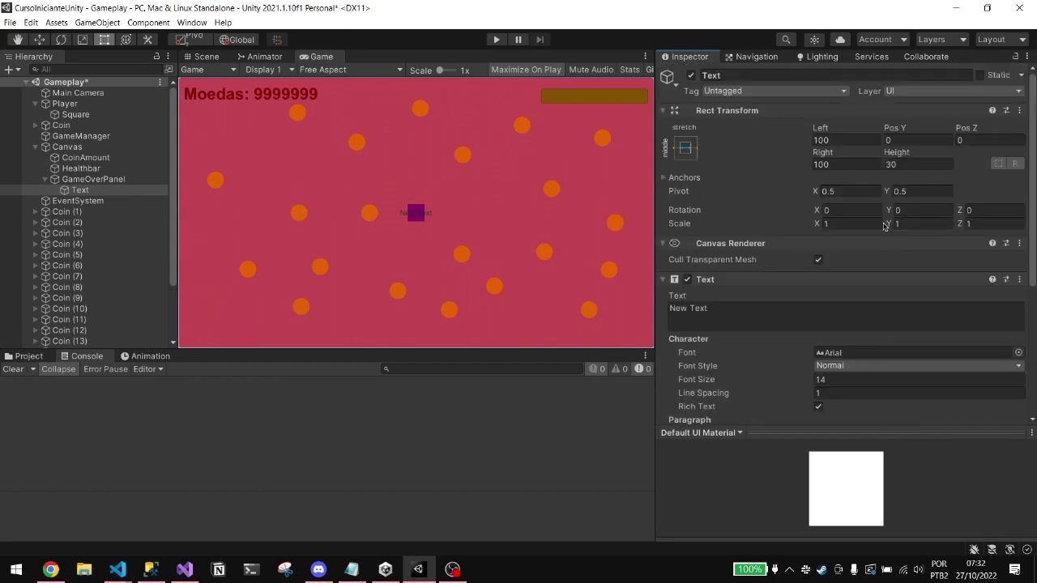
- Set the text box height to 250 and the font size to 46
left_click_drag(780, 169, 794, 176)
type("25")
scroll(794, 176, "up", 5)
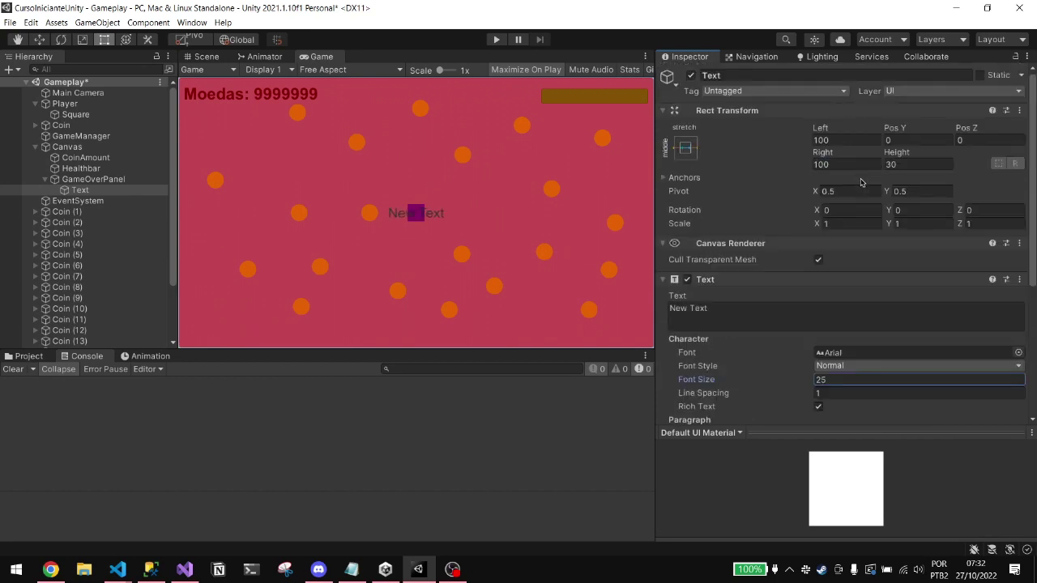
left_click(898, 166)
type("50")
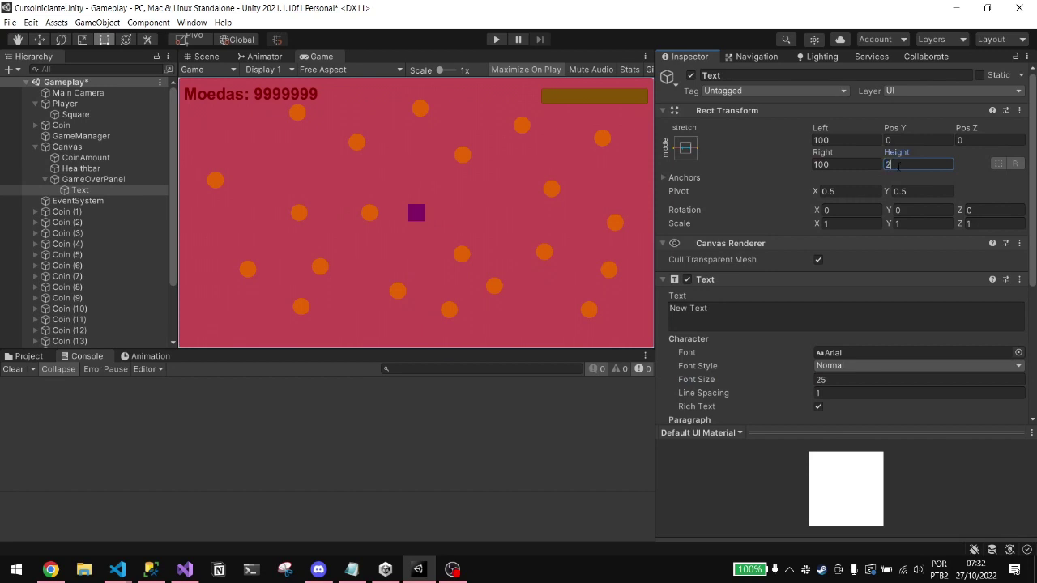
scroll(769, 272, "down", 3)
left_click_drag(769, 258, 798, 258)
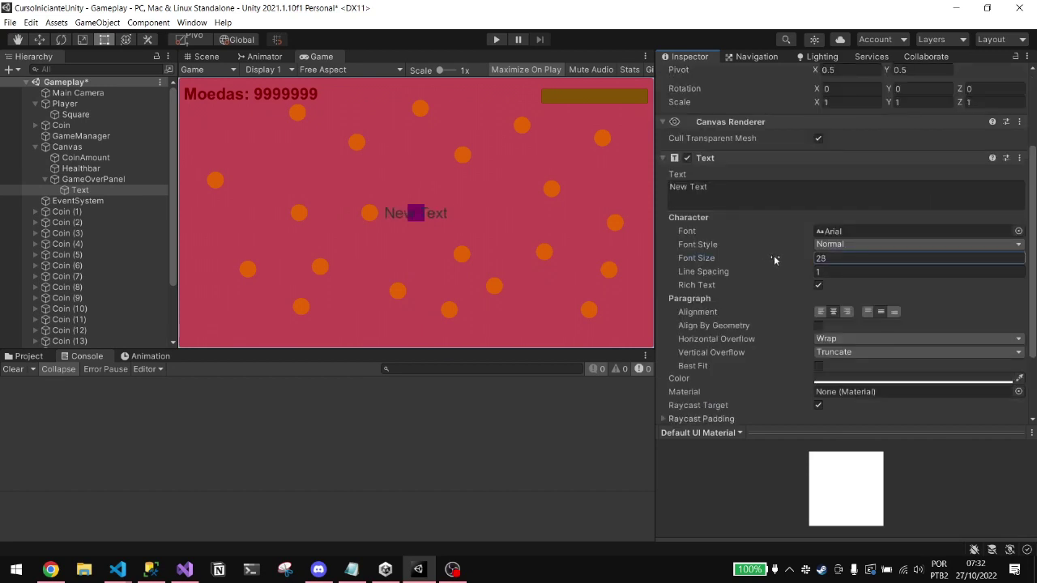
- Change the message text to 'Você perdeu!'
left_click(763, 197)
type("Você mor")
key("BackSpace")
key("BackSpace")
key("BackSpace")
type("perdeu!")
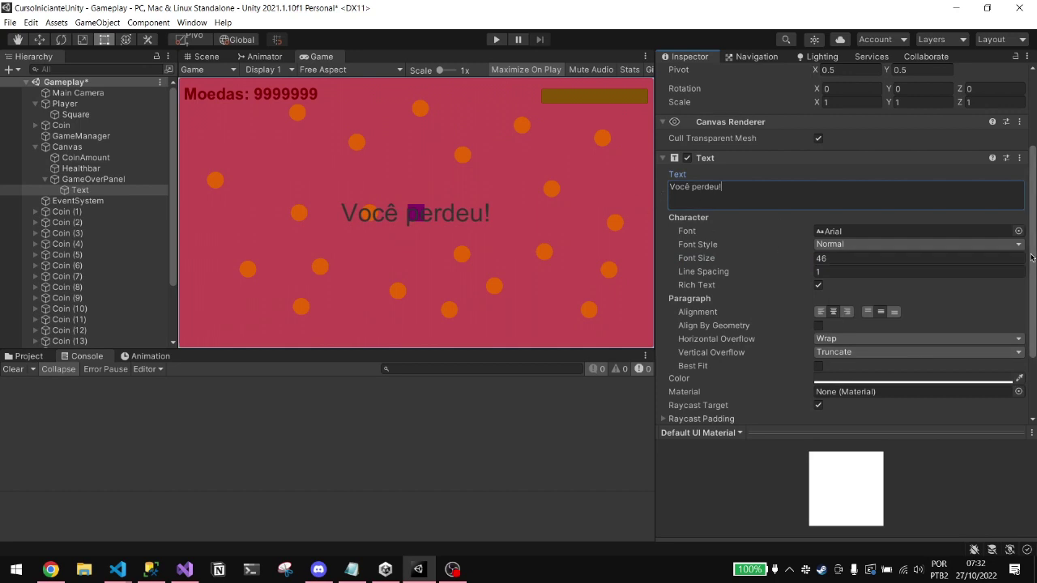
- Set the message Font Style to Bold and check its white colour in the picker
scroll(1032, 257, "up", 2)
scroll(843, 390, "down", 1)
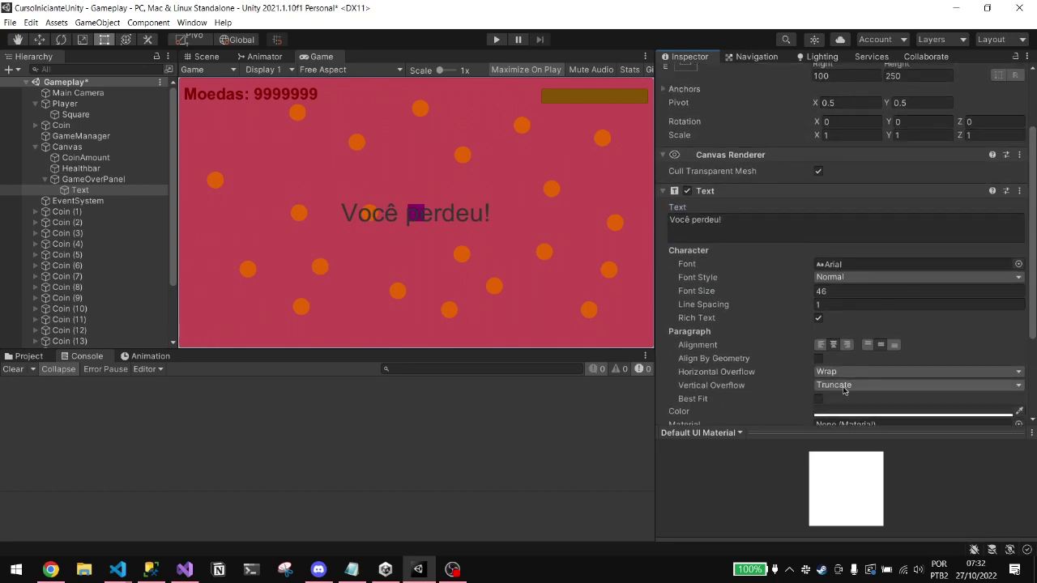
left_click(816, 276)
left_click(826, 301)
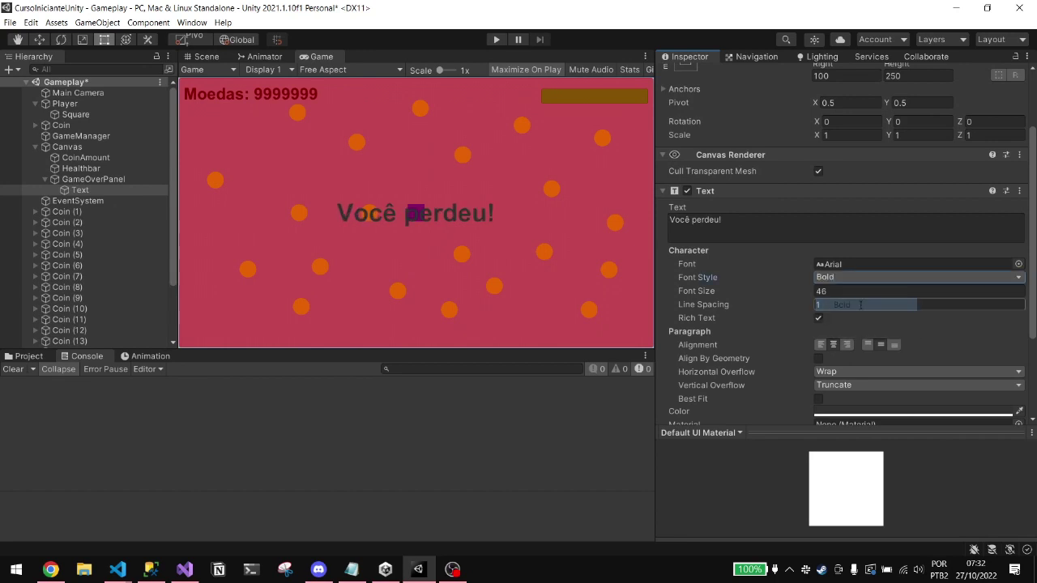
scroll(819, 300, "down", 3)
left_click(835, 290)
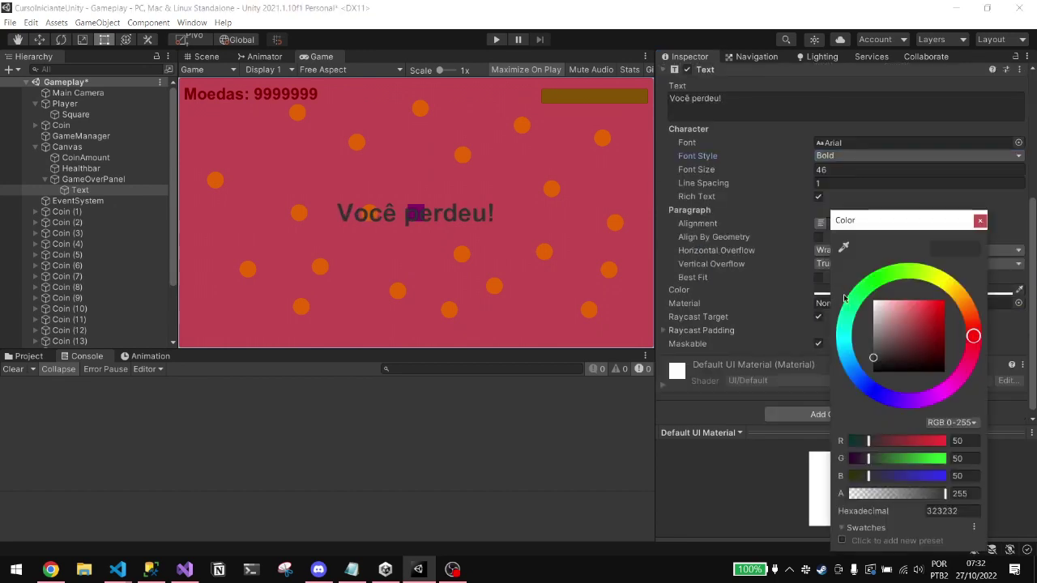
left_click(978, 221)
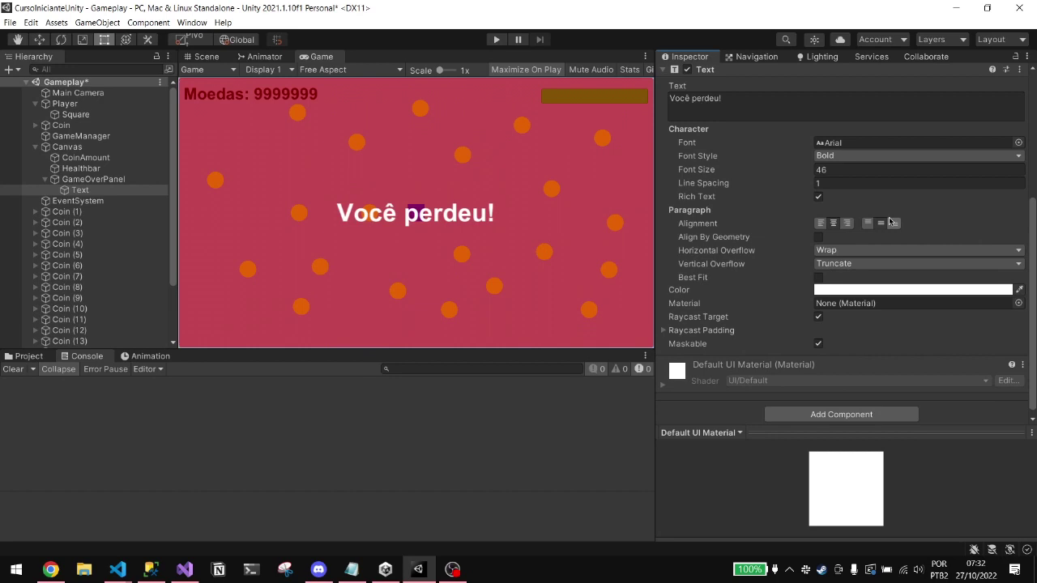
- Add a UI Button inside GameOverPanel and name it RestartGame
left_click(88, 182)
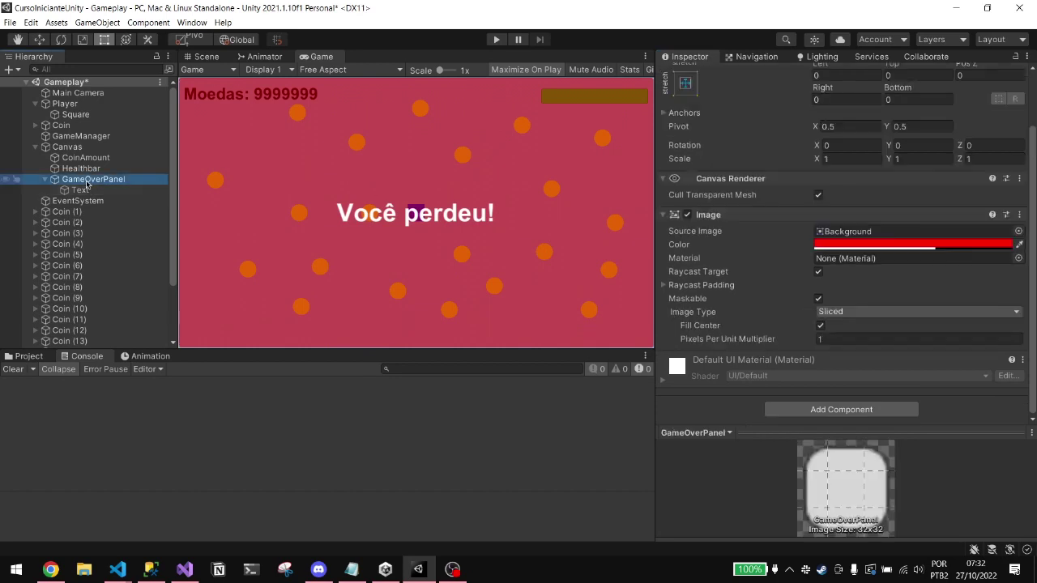
right_click(87, 183)
mouse_move(138, 424)
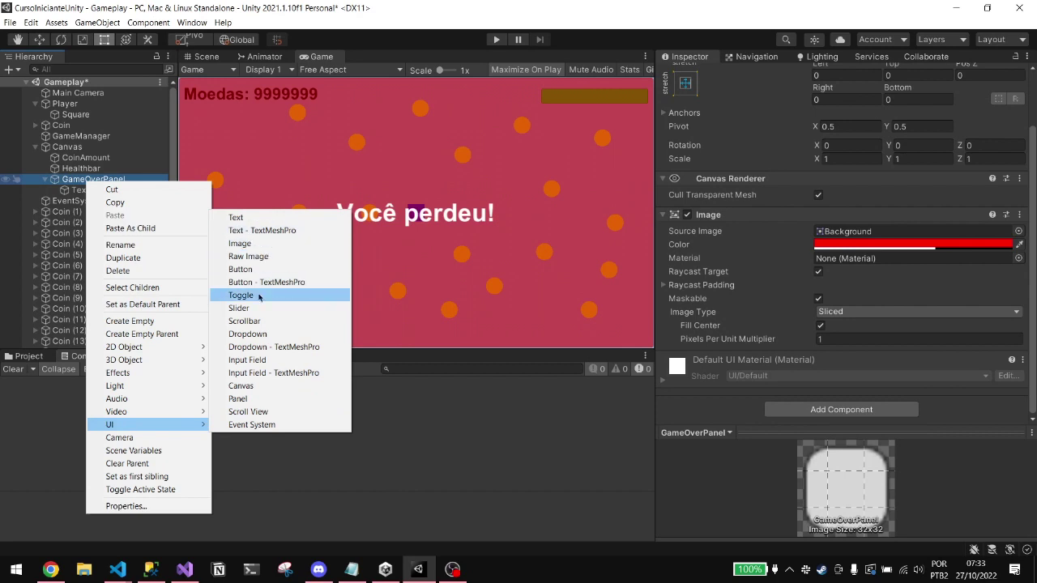
left_click(240, 269)
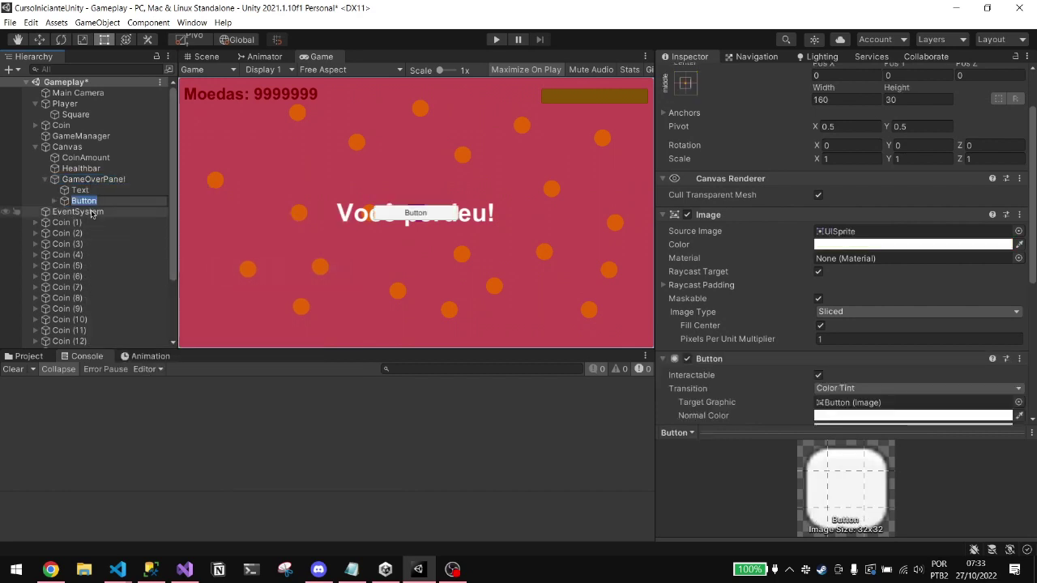
type("Restart")
type("Game")
key("Return")
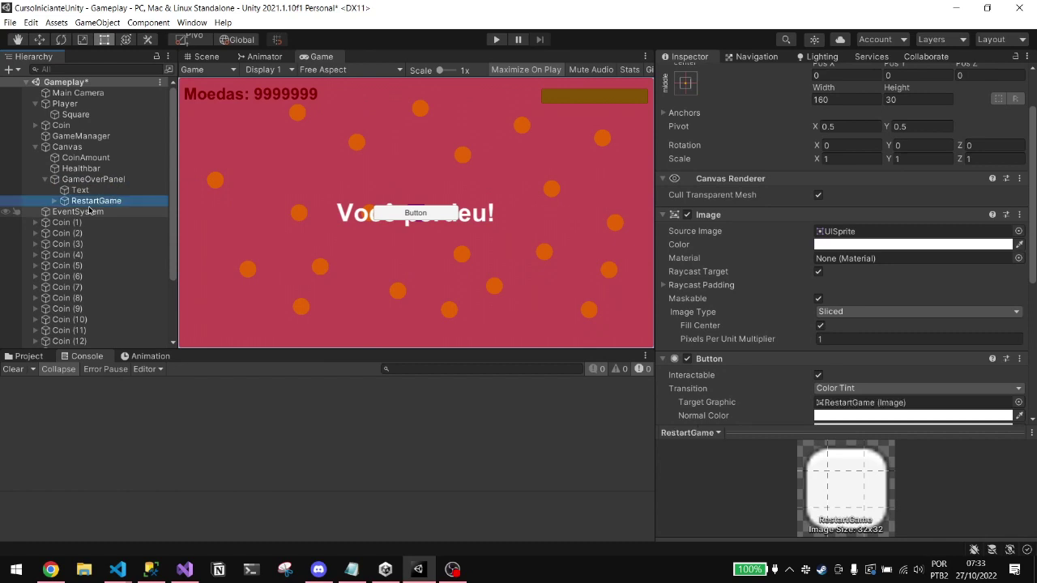
scroll(817, 188, "down", 5)
scroll(817, 188, "up", 2)
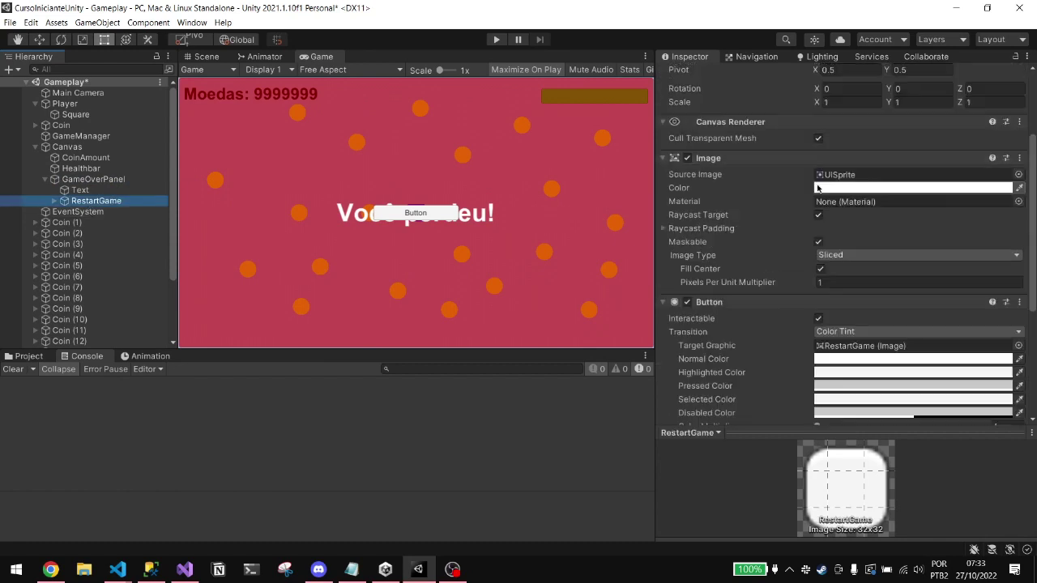
scroll(817, 188, "up", 3)
- Change the RestartGame button's label text to 'Reiniciar Jogo'
left_click(53, 202)
left_click(73, 212)
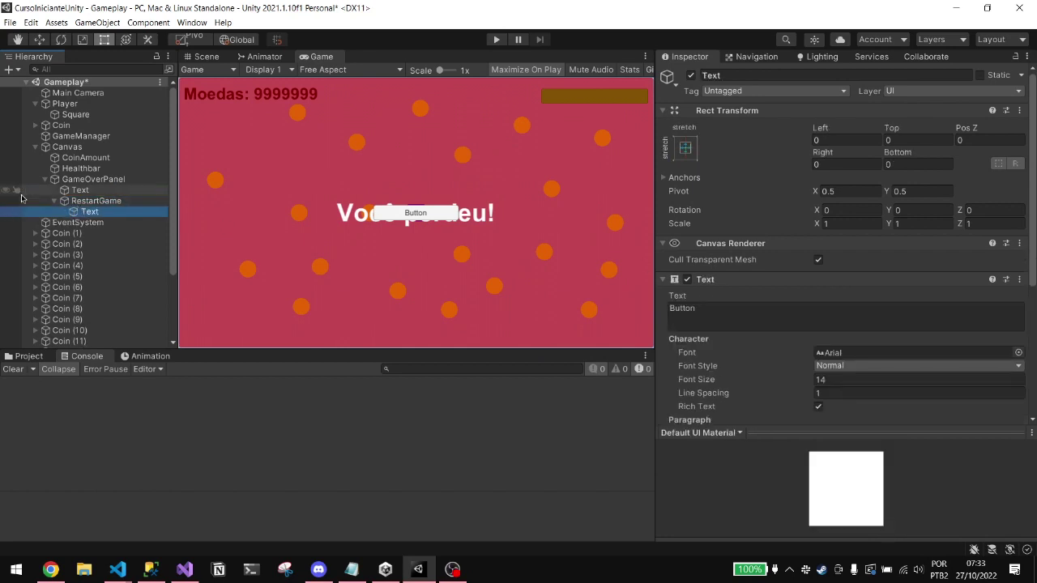
left_click(759, 304)
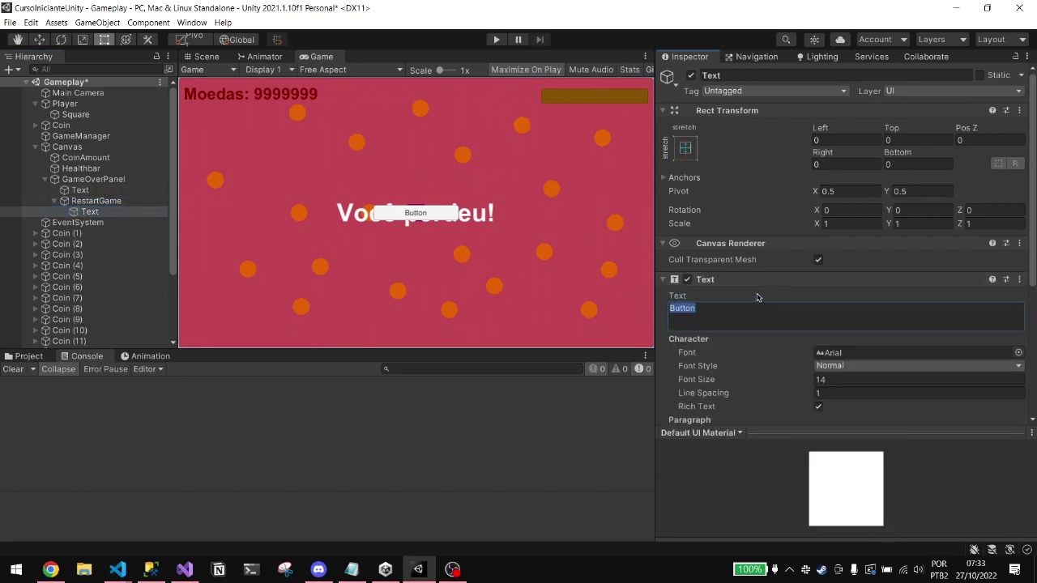
type("Recomeçar")
key("ctrl+a")
key("BackSpace")
type("Reiniciar Jogo")
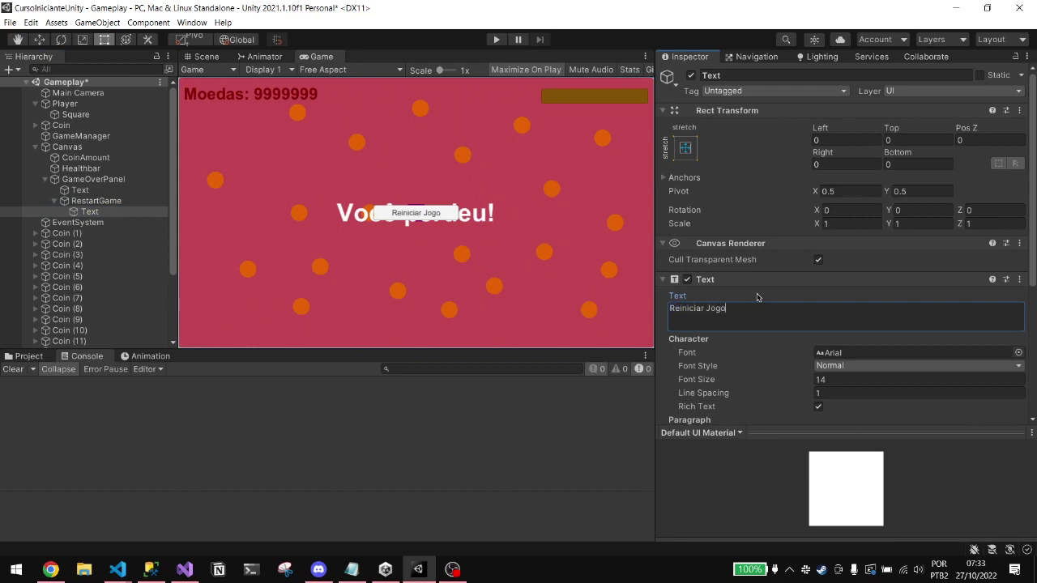
- Move the button below the message to Pos Y -55.4 and save the Gameplay scene
scroll(837, 227, "down", 2)
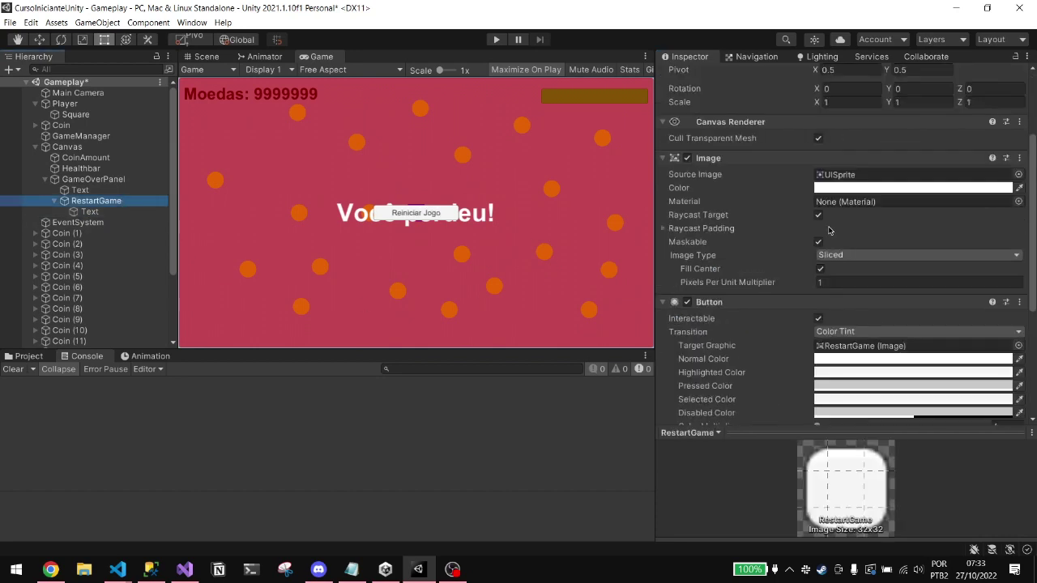
scroll(836, 212, "up", 2)
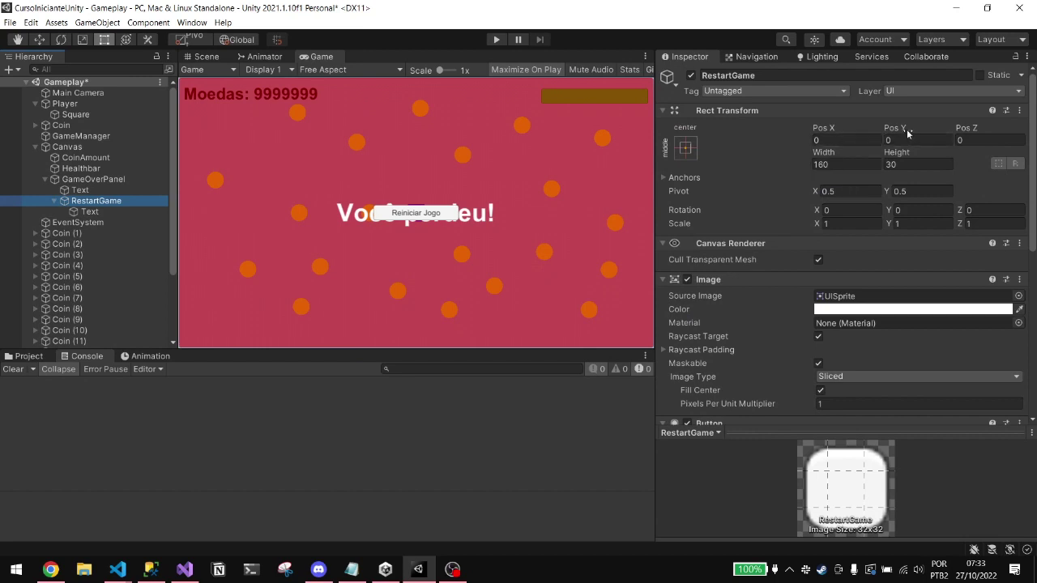
mouse_move(904, 131)
left_mouse_down()
mouse_move(398, 253)
mouse_move(681, 232)
left_mouse_up()
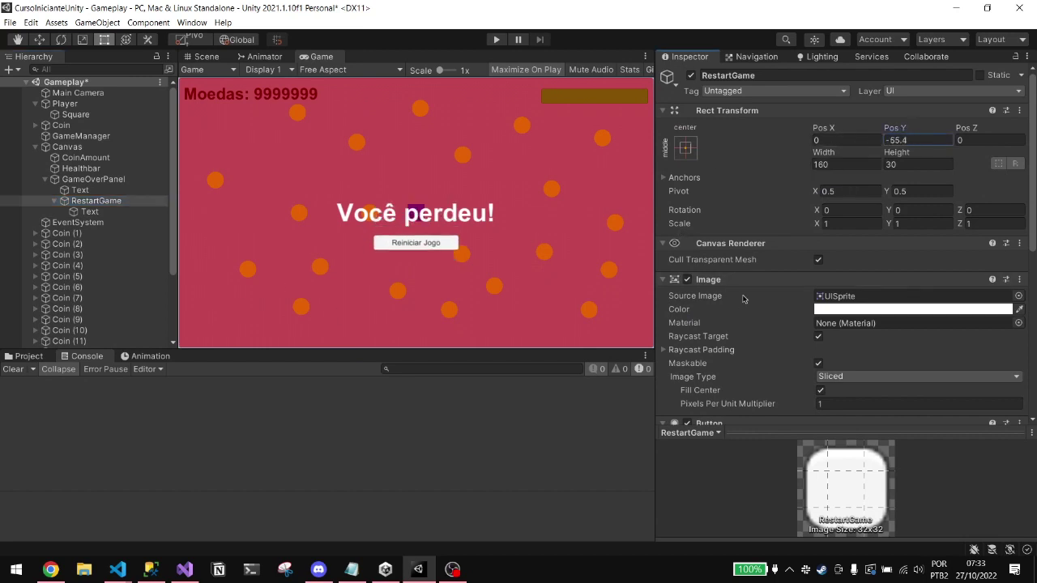
key("ctrl+s")
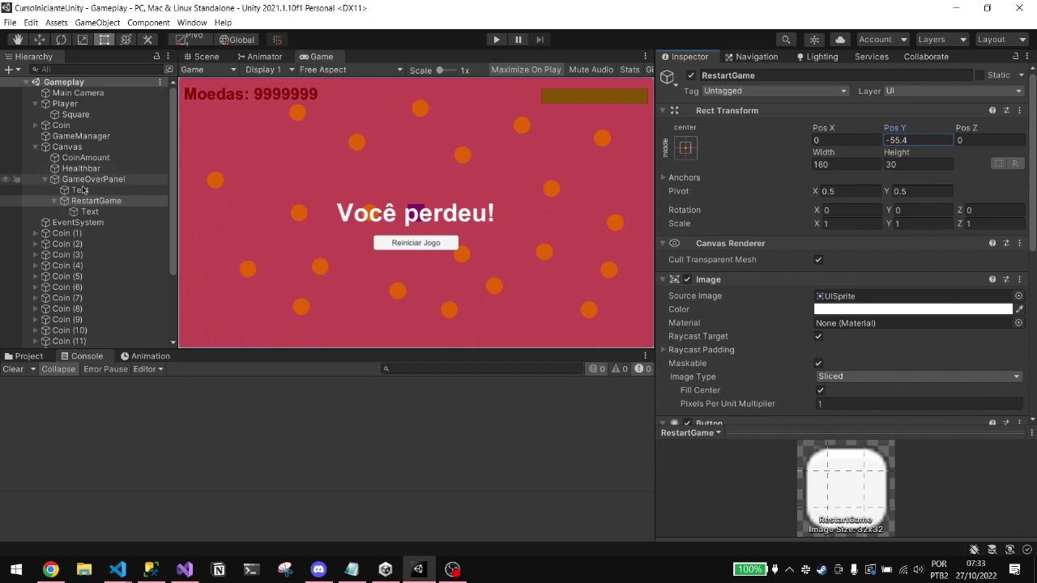
- Deactivate GameOverPanel in the Inspector, then bring up PlayerHealth.cs in VS Code
left_click(55, 201)
left_click(81, 179)
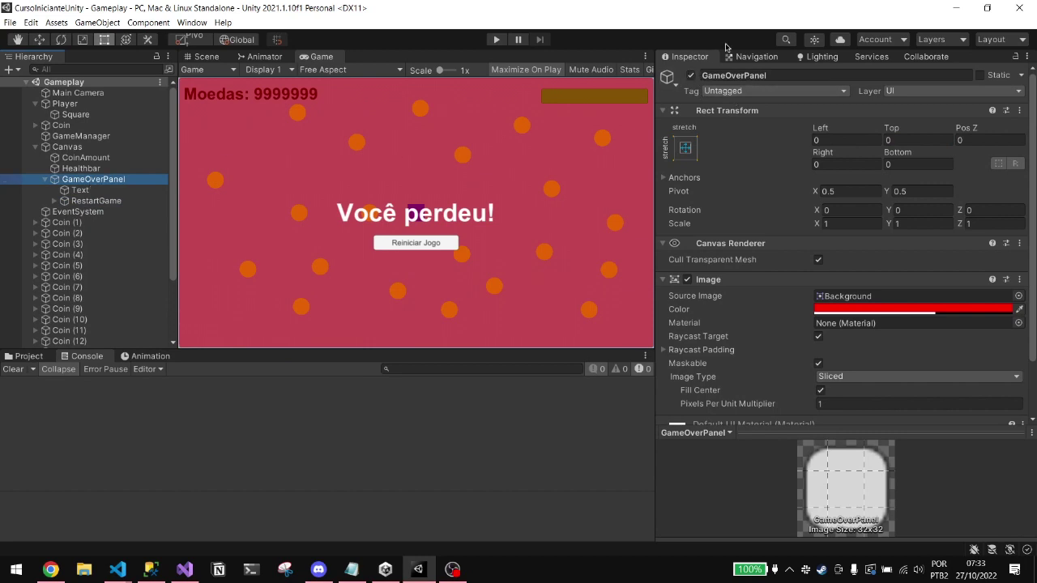
left_click(690, 75)
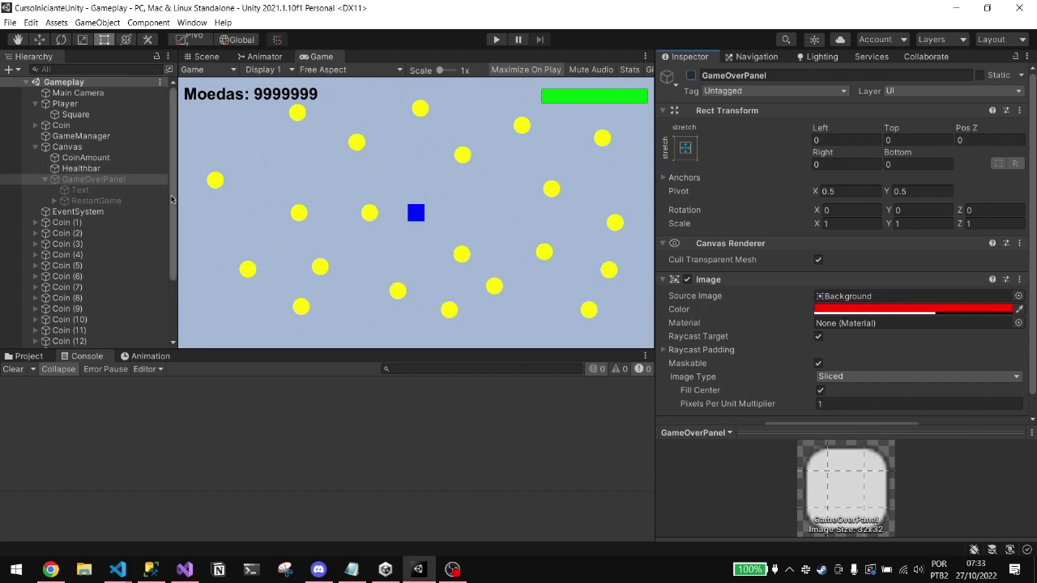
mouse_move(129, 572)
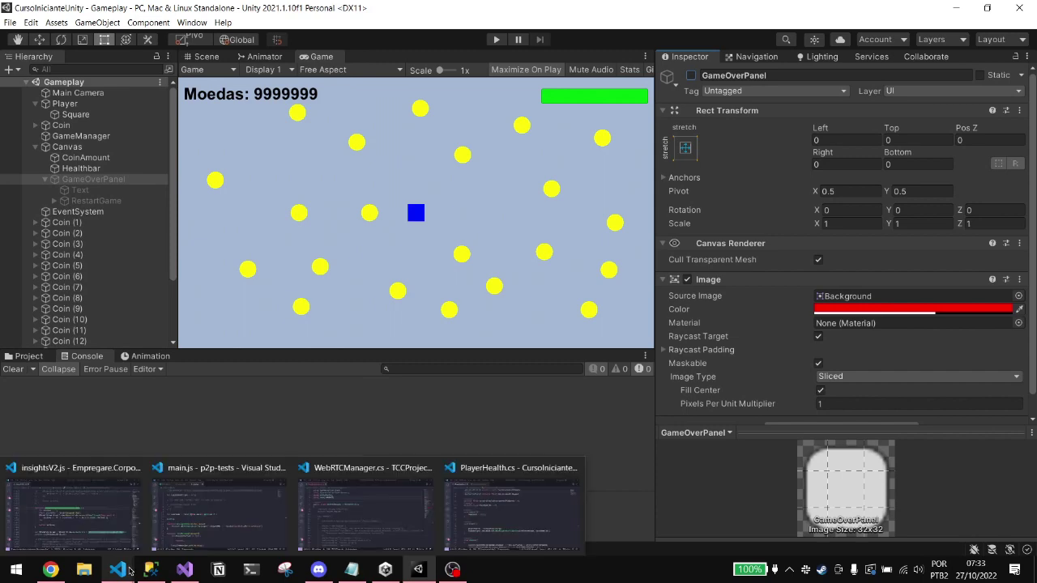
left_click(510, 508)
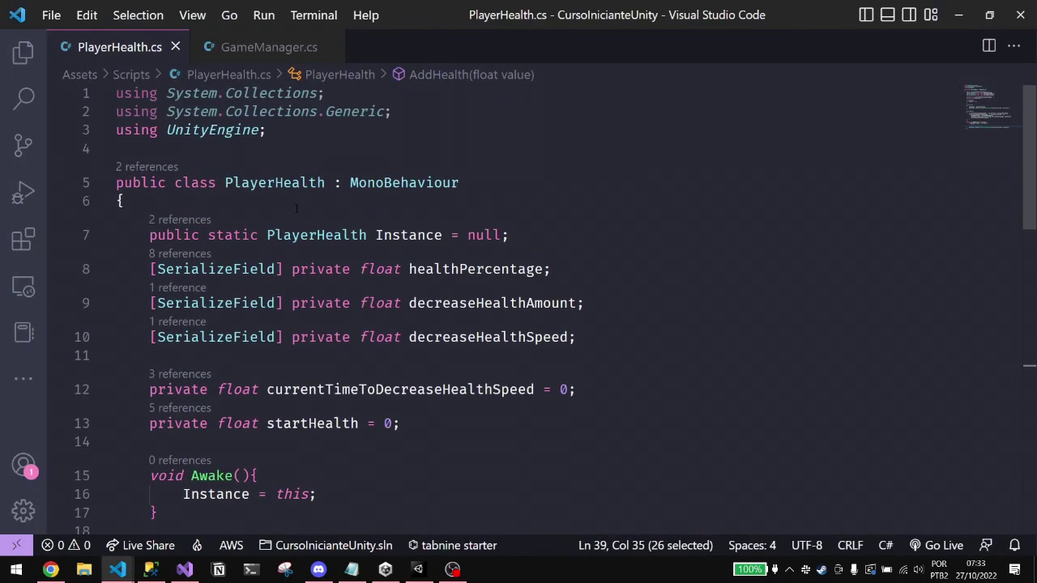
- In GameManager.cs, add '[SerializeField] private GameObject gameOverPanel' above the AudioClip field
key("ctrl+Tab")
scroll(295, 193, "up", 4)
scroll(295, 193, "up", 4)
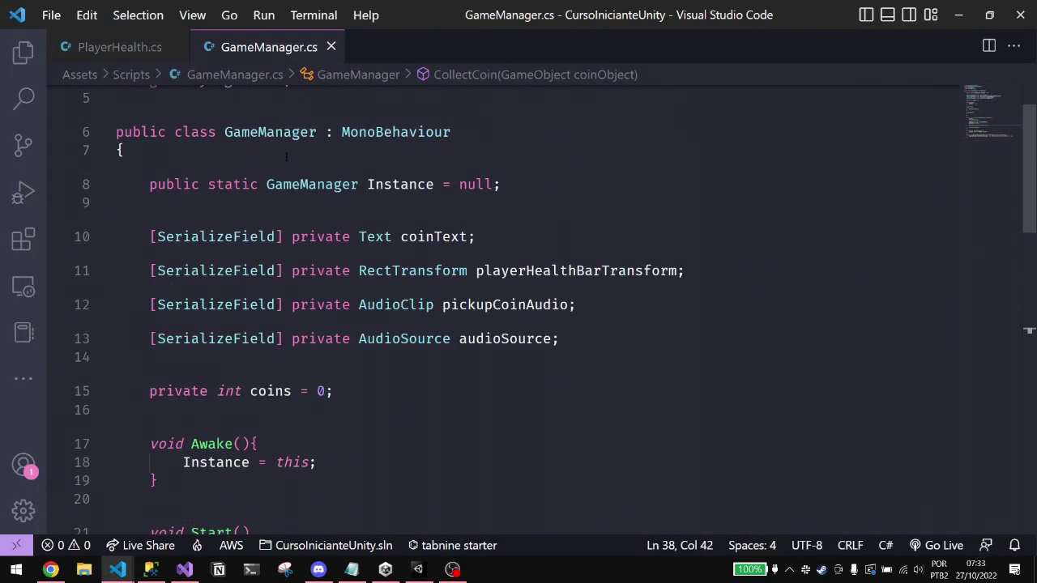
left_click(346, 202)
key("Tab")
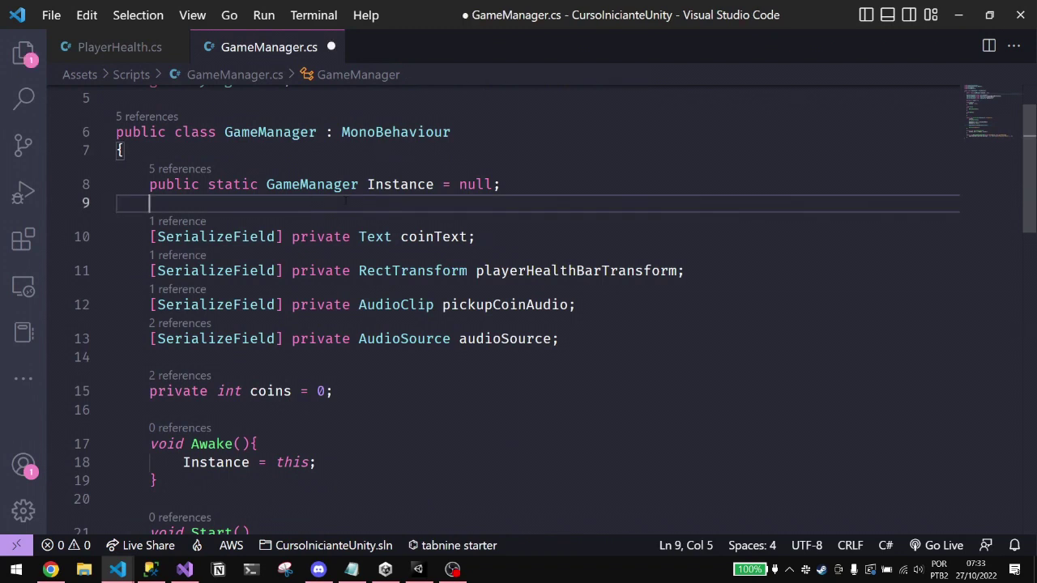
key("Down")
key("Down")
key("Down")
key("Down")
key("Up")
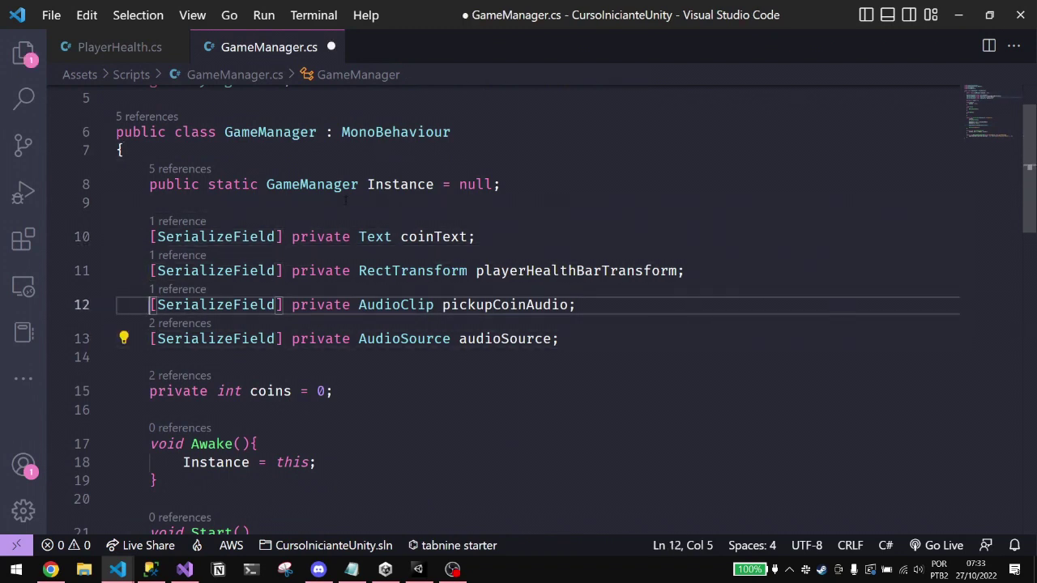
key("Return")
key("Up")
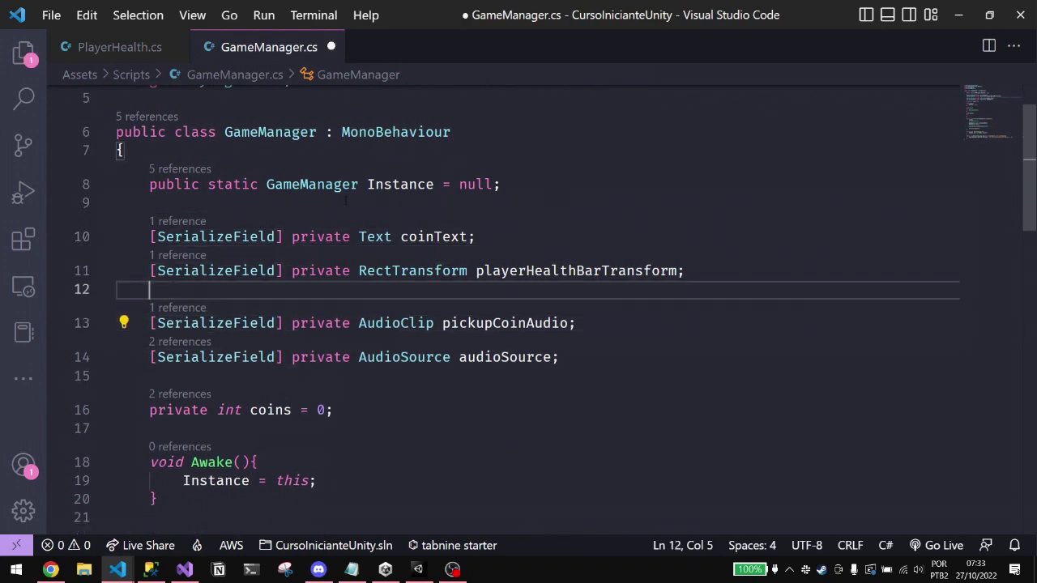
type("[Ser")
key("Tab")
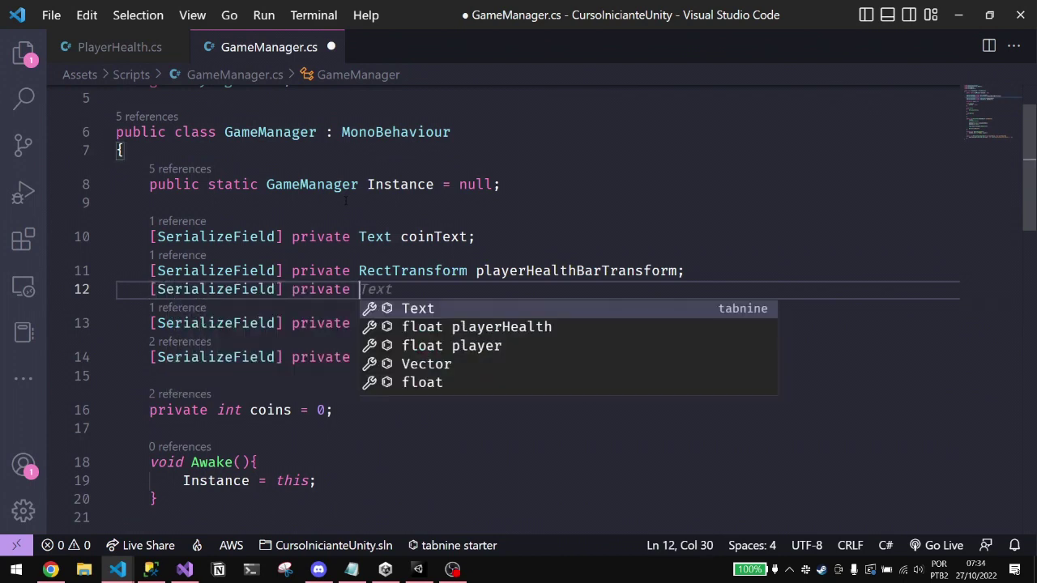
type("GameObject gameOverPanel;")
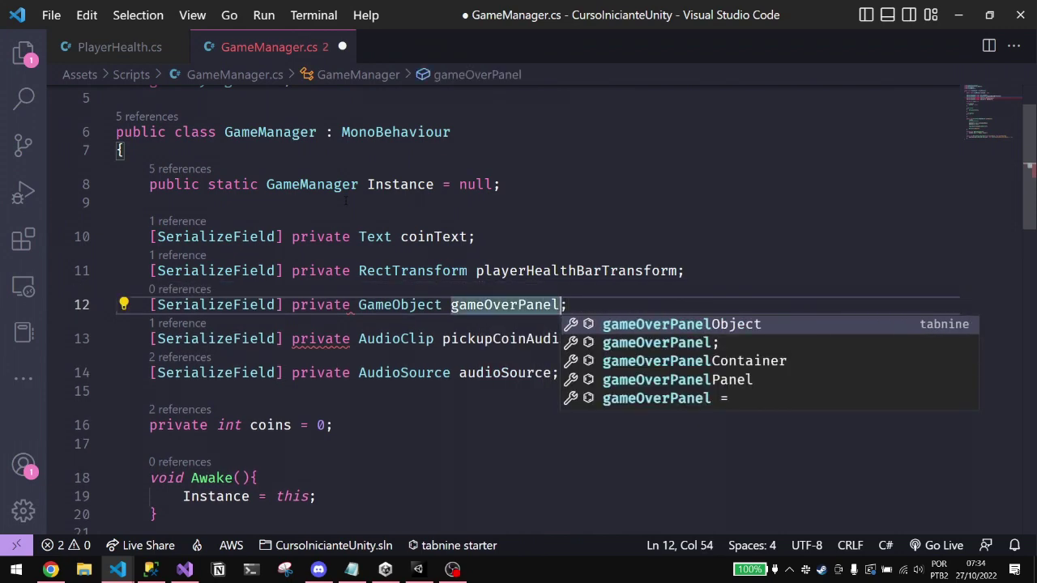
key("Escape")
- Insert a new blank line after the CollectCoin method
scroll(346, 201, "down", 3)
scroll(345, 201, "down", 3)
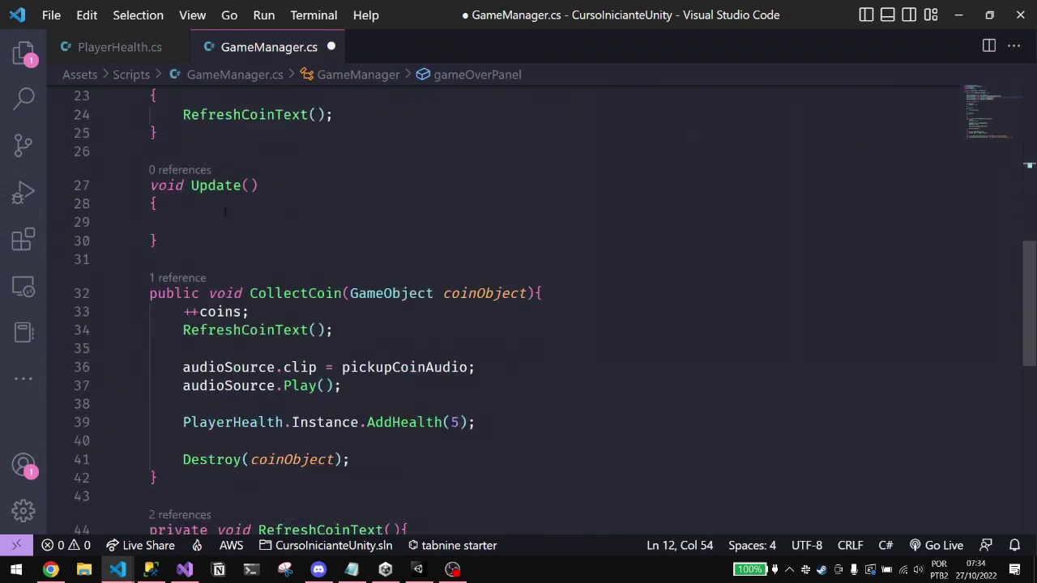
scroll(346, 201, "down", 4)
scroll(198, 324, "up", 1)
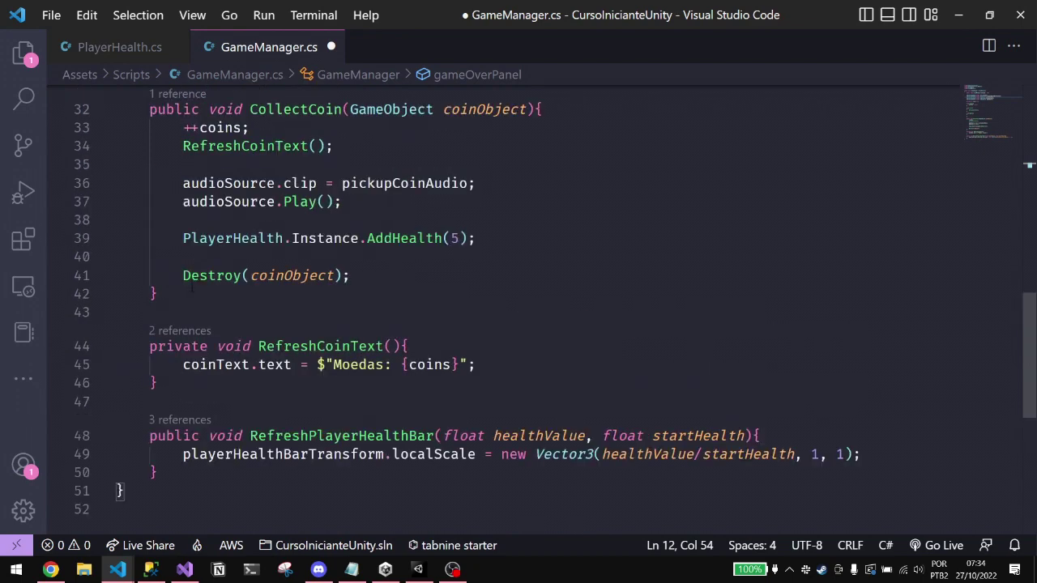
left_click(193, 285)
key("Return")
key("Return")
scroll(366, 252, "up", 2)
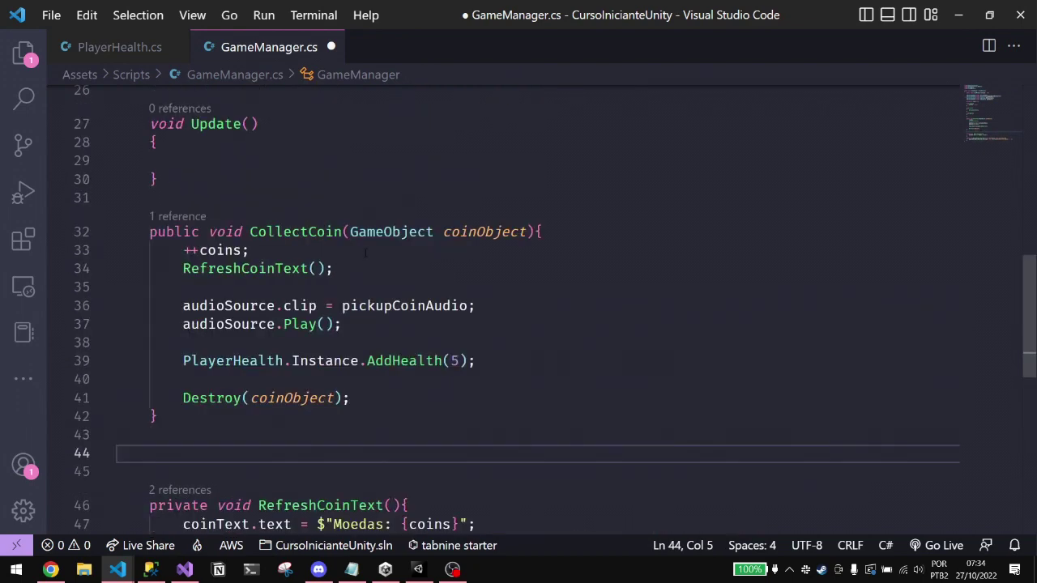
- Write an empty public void RestartGame() method below CollectCoin
type("pub")
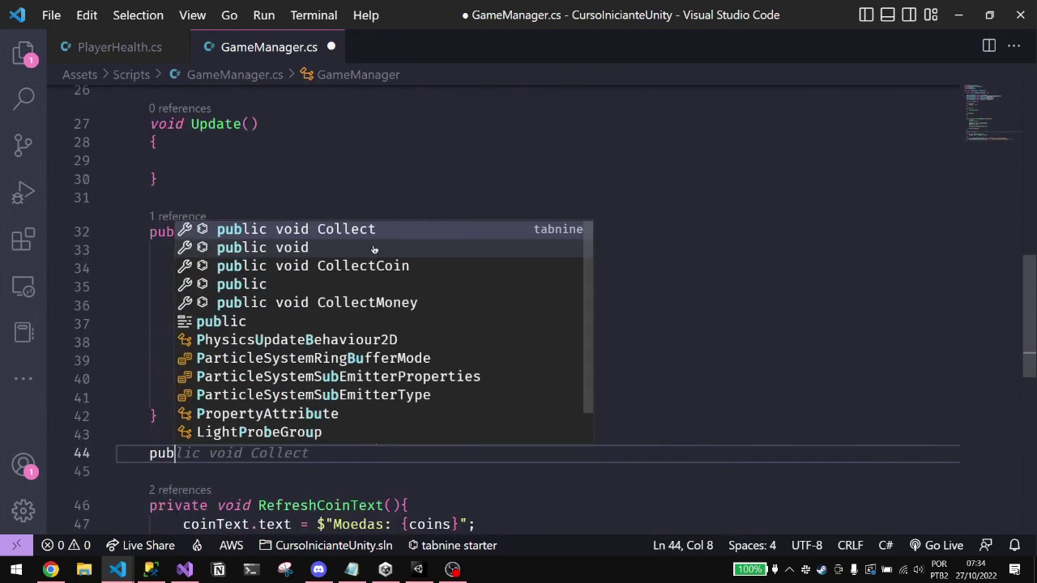
type("lic void RestartG")
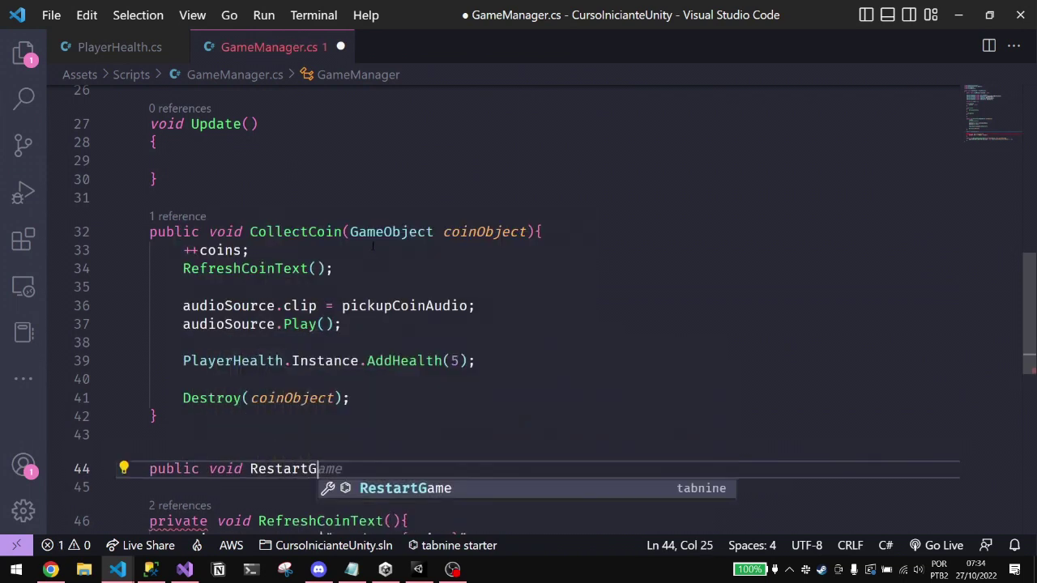
type("ame(){")
key("Return")
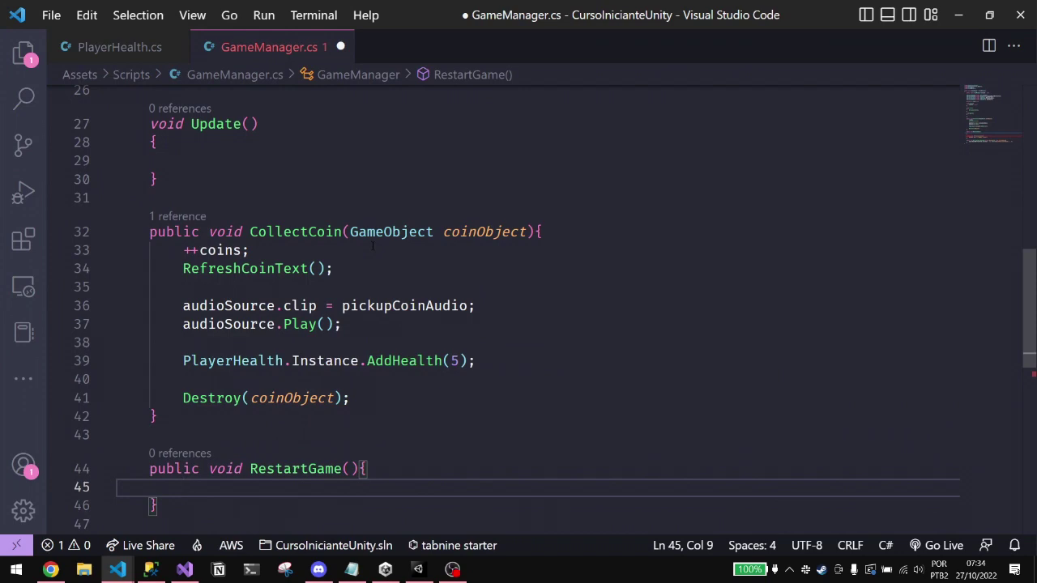
scroll(374, 247, "up", 5)
scroll(341, 162, "down", 4)
scroll(340, 162, "down", 3)
scroll(324, 142, "up", 2)
scroll(310, 119, "up", 9)
scroll(311, 119, "up", 1)
- Add 'using UnityEngine.SceneManagement;' at the top, then return to RestartGame's empty body
left_click(311, 148)
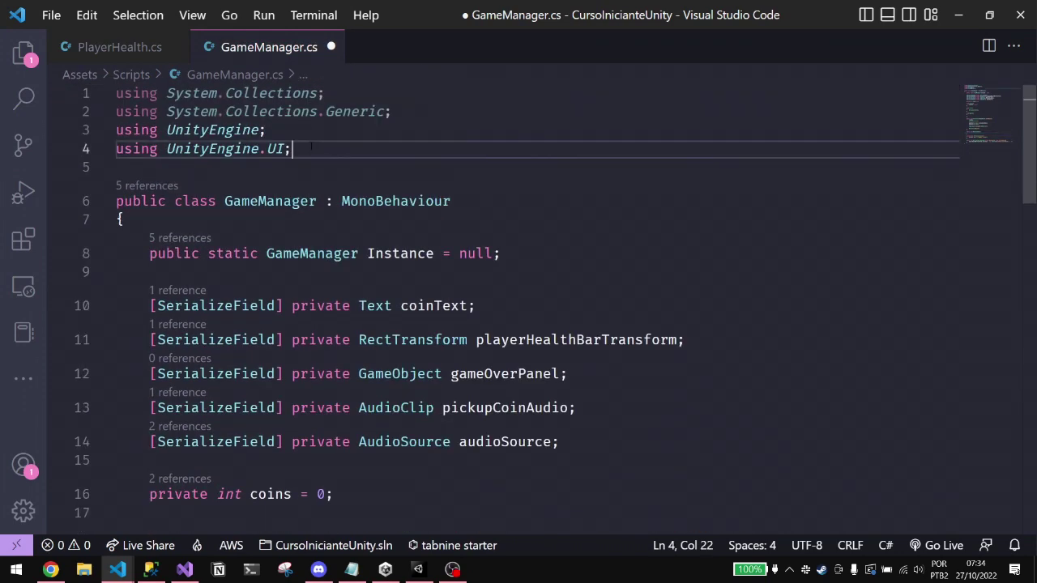
key("Return")
type("using Unity")
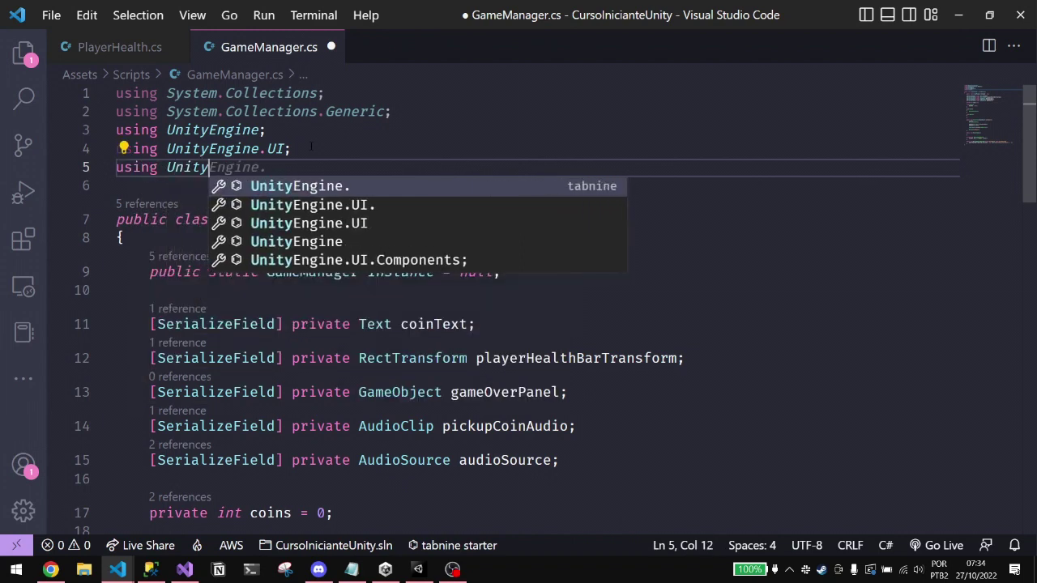
type("Engine.Scene")
key("Down")
key("Return")
type(";")
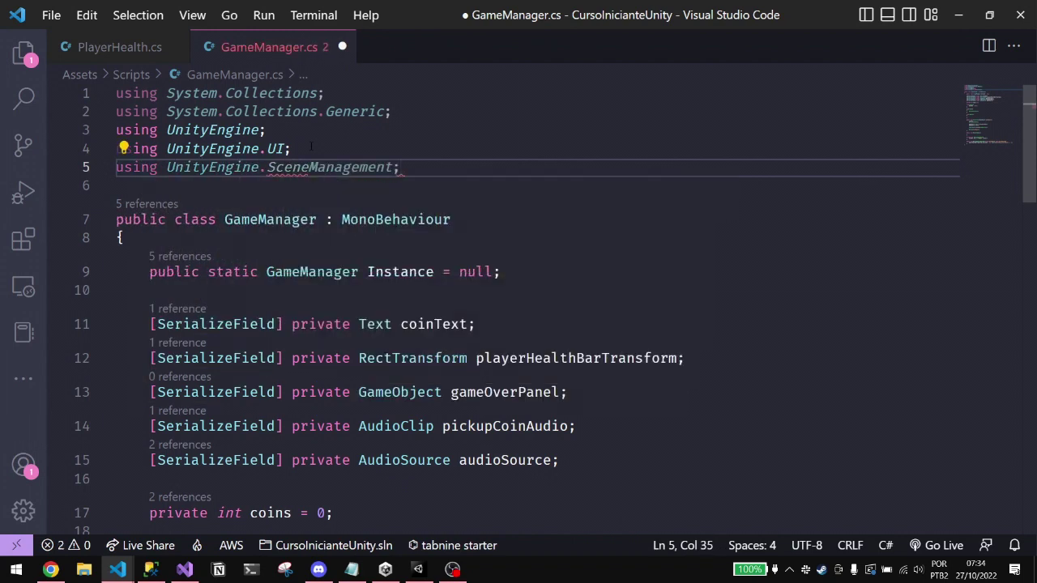
scroll(310, 146, "down", 4)
scroll(260, 282, "down", 3)
scroll(244, 171, "down", 3)
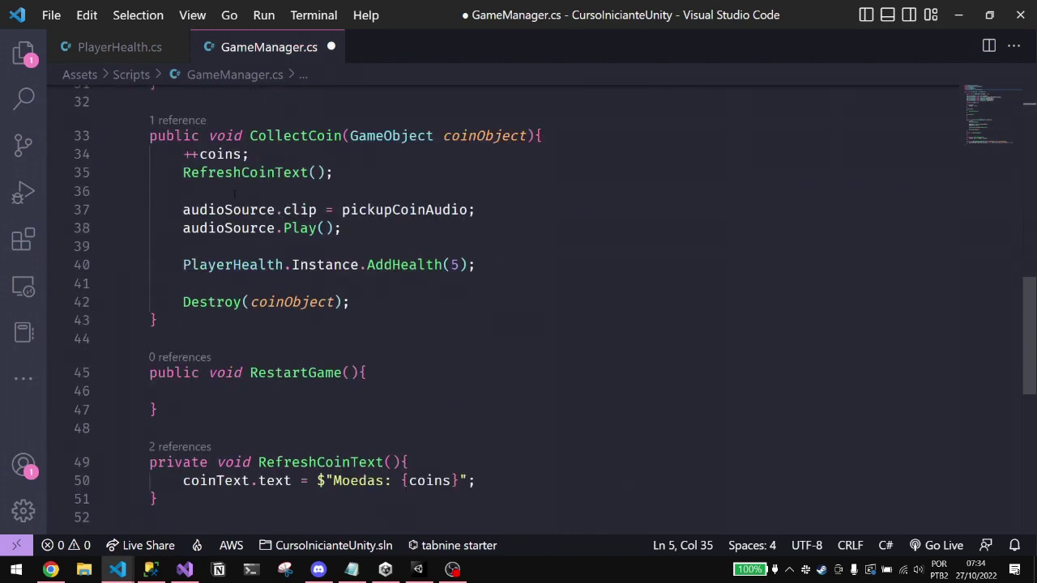
left_click(305, 408)
left_click(311, 391)
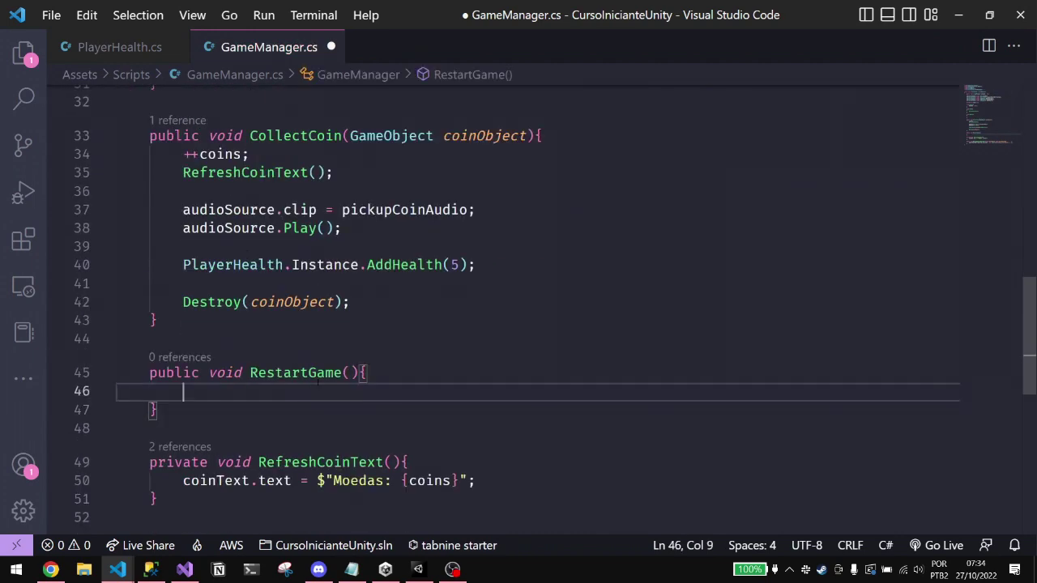
- Make RestartGame call SceneManager.LoadScene("Gameplay"), picking LoadScene from IntelliSense
type("Scene")
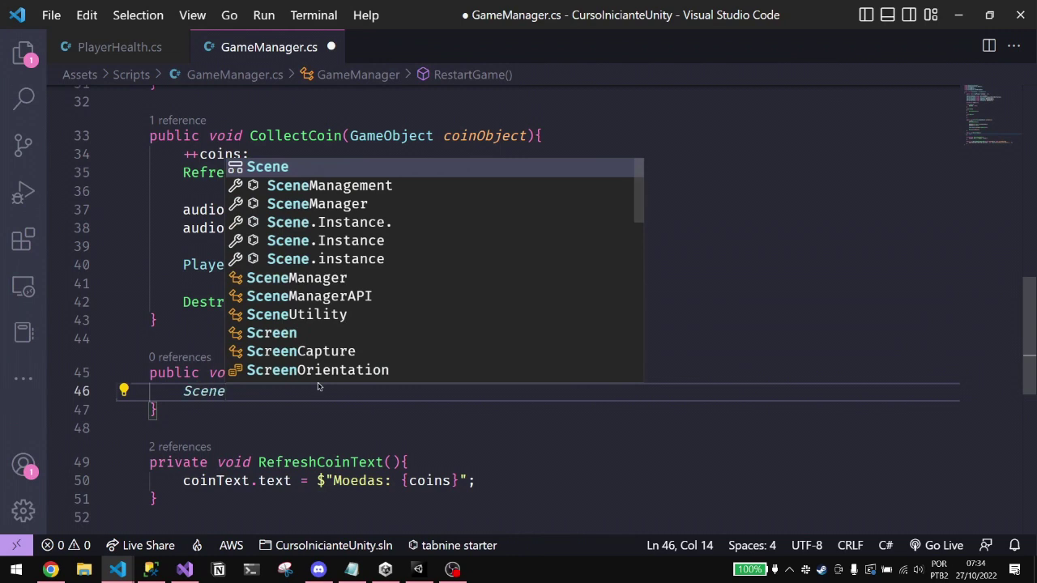
type("Manager")
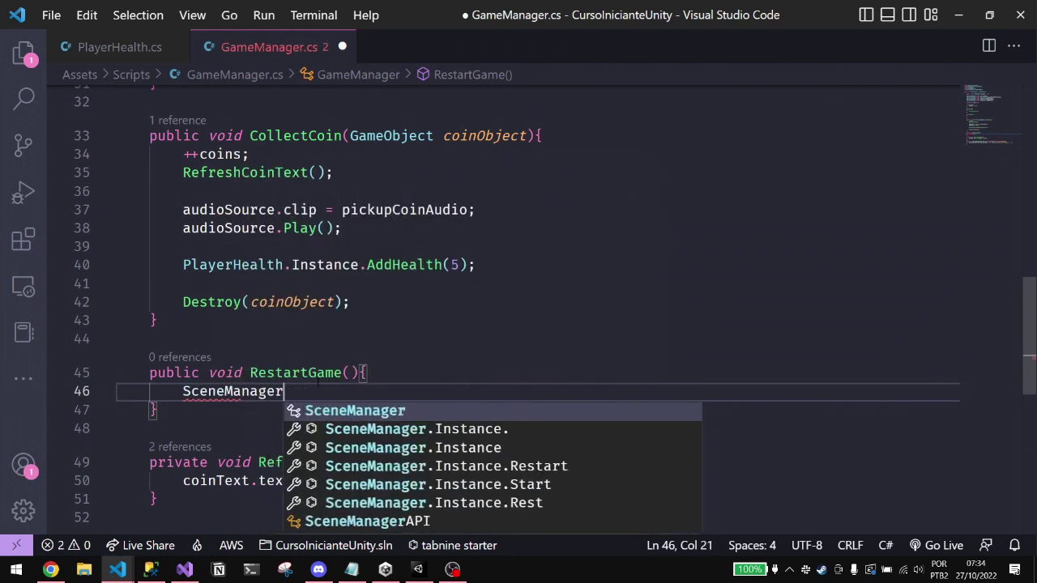
type(".")
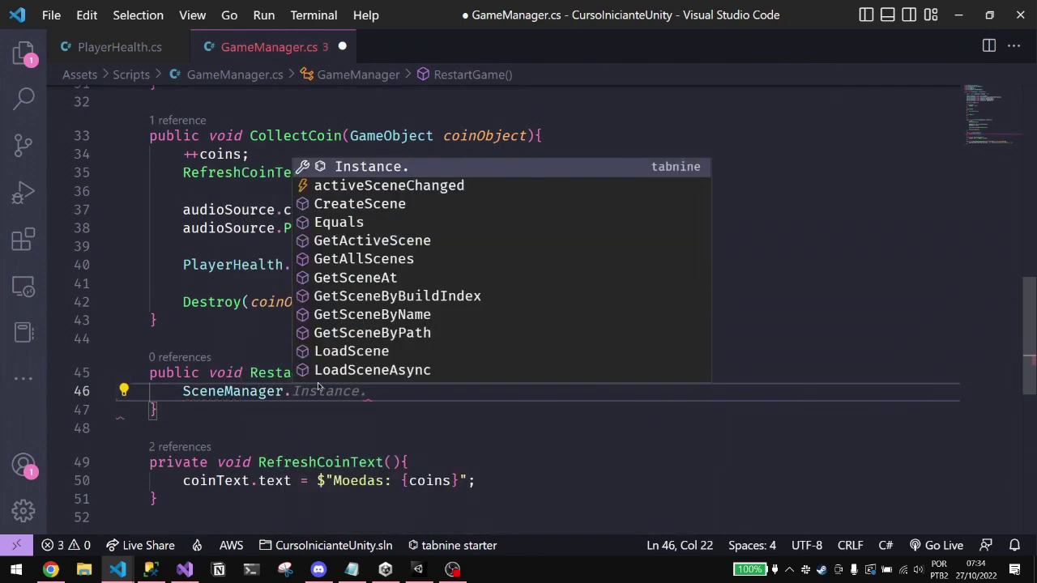
scroll(386, 300, "down", 1)
left_click(386, 292)
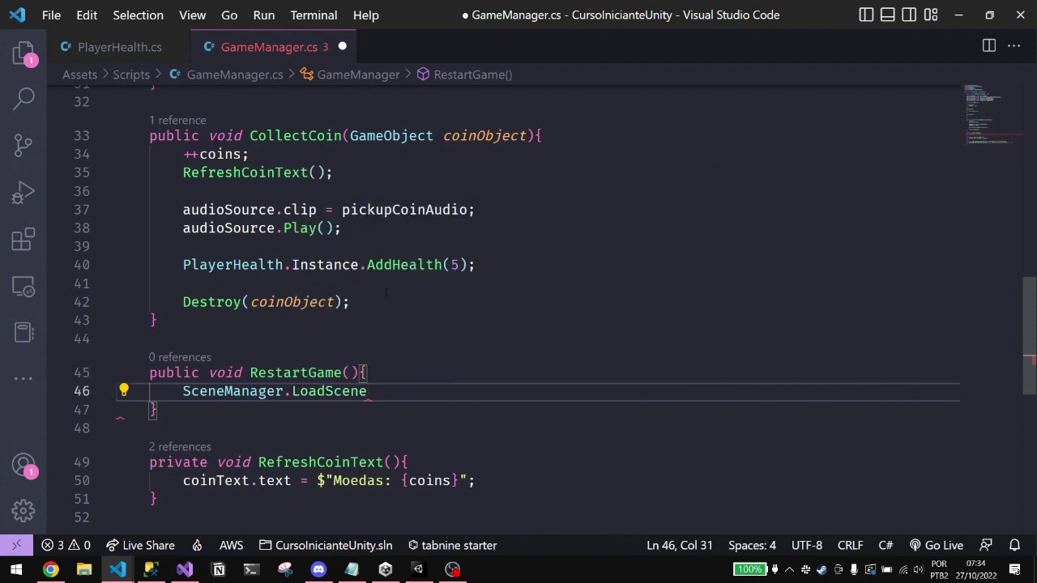
type("(")
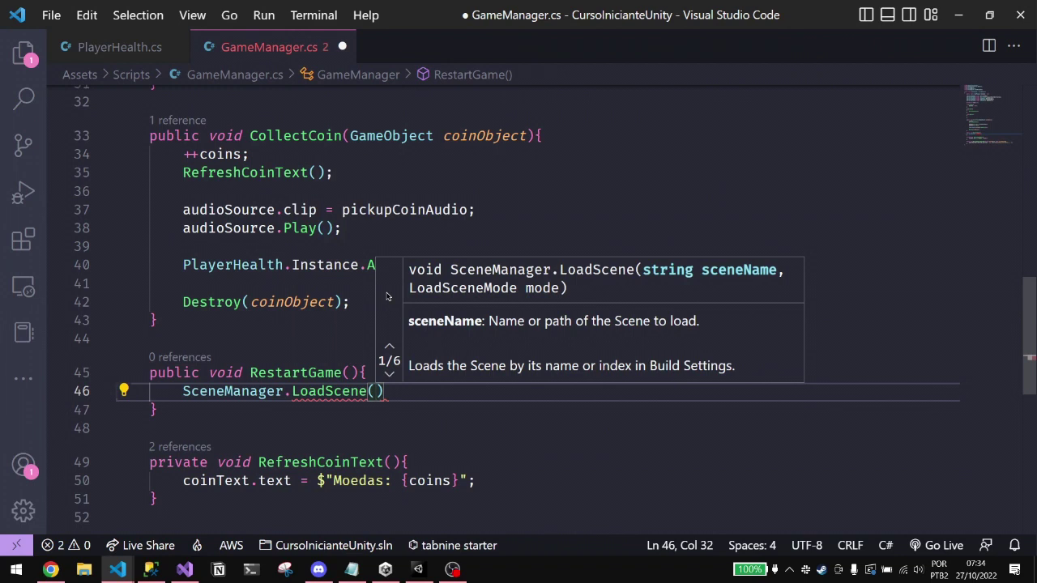
type("\"Gameplay\")")
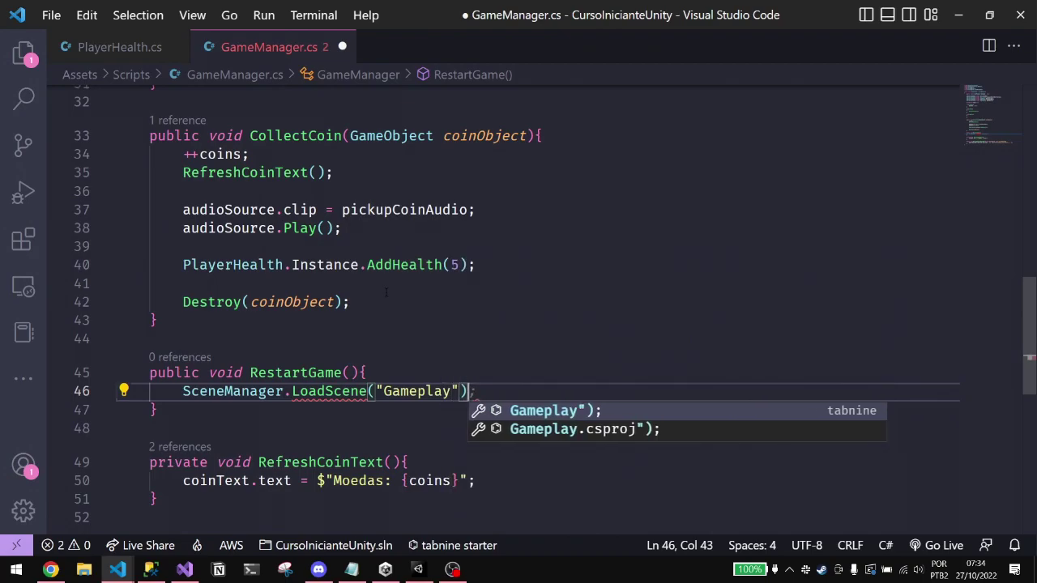
type(";")
key("alt+Tab")
key("alt+Tab")
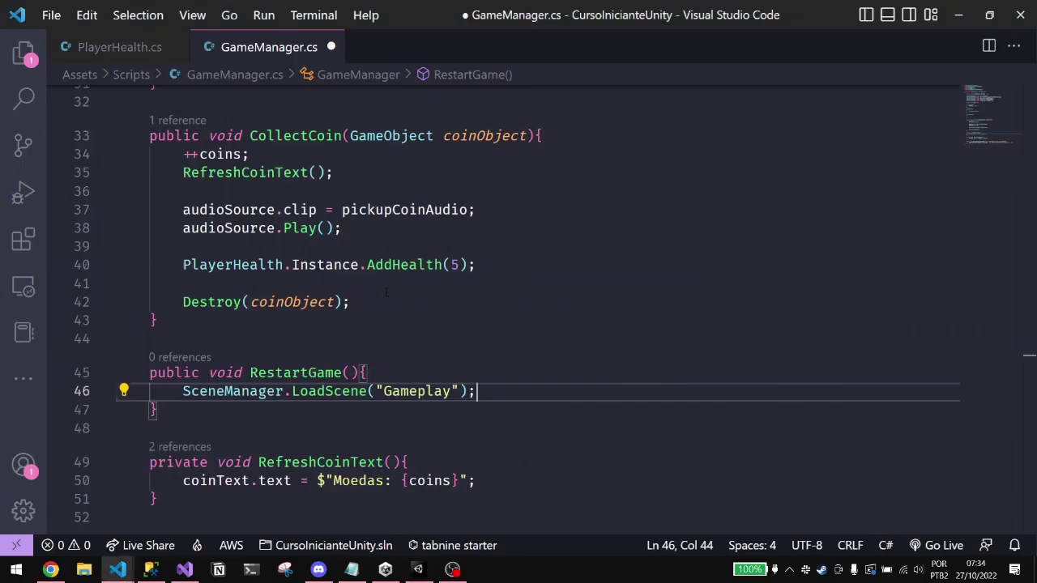
- Begin a new public void GameOver() method below RestartGame
scroll(385, 292, "down", 2)
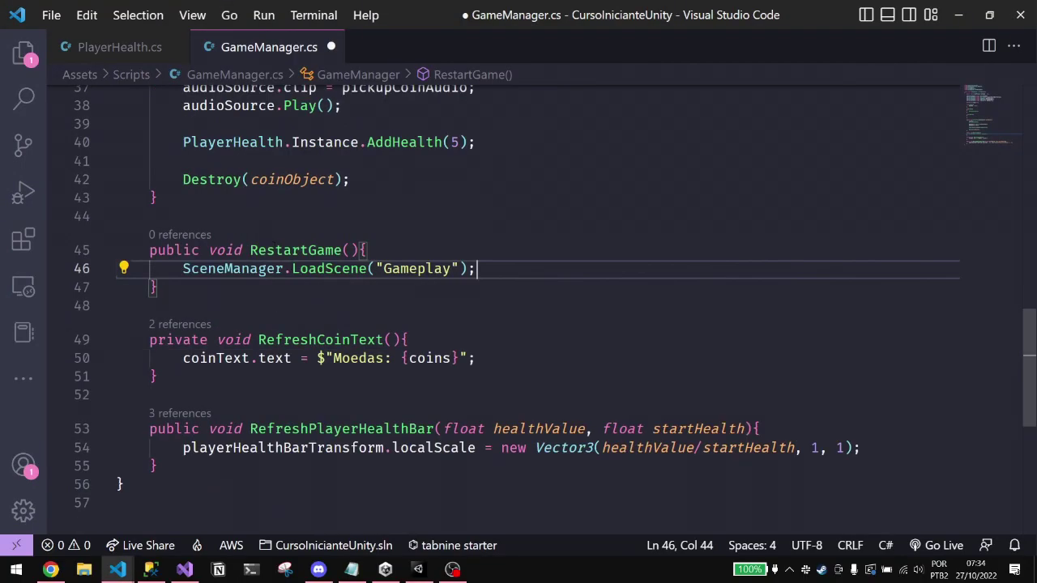
left_click_drag(119, 250, 205, 292)
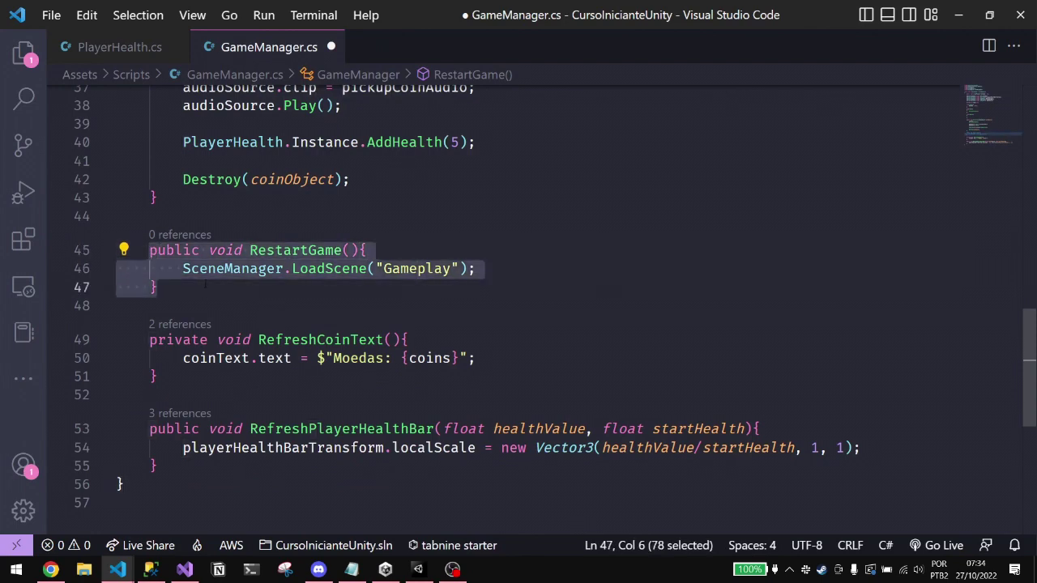
left_click(249, 250)
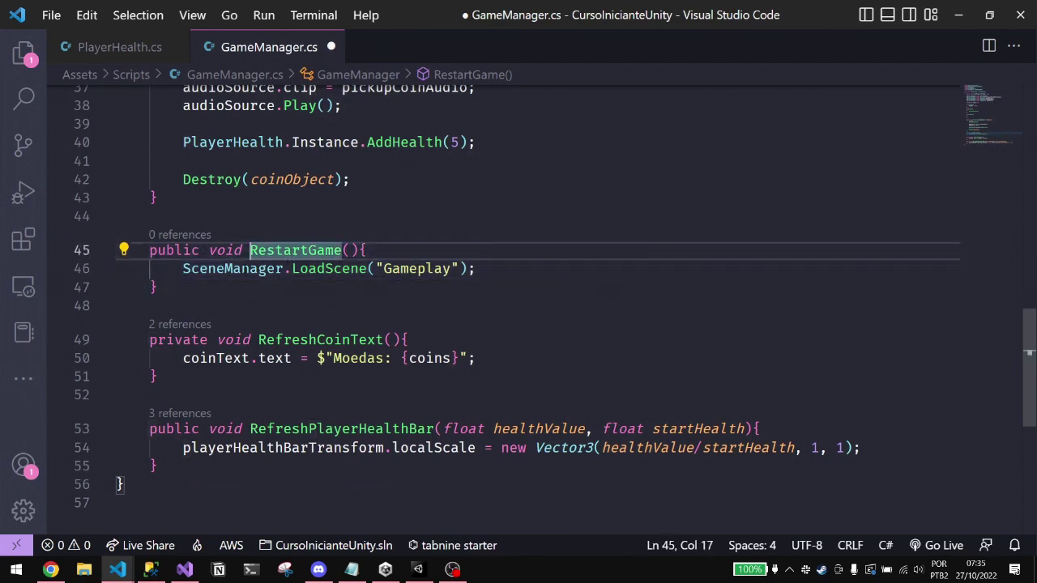
scroll(173, 282, "up", 3)
scroll(173, 282, "down", 3)
left_click(173, 284)
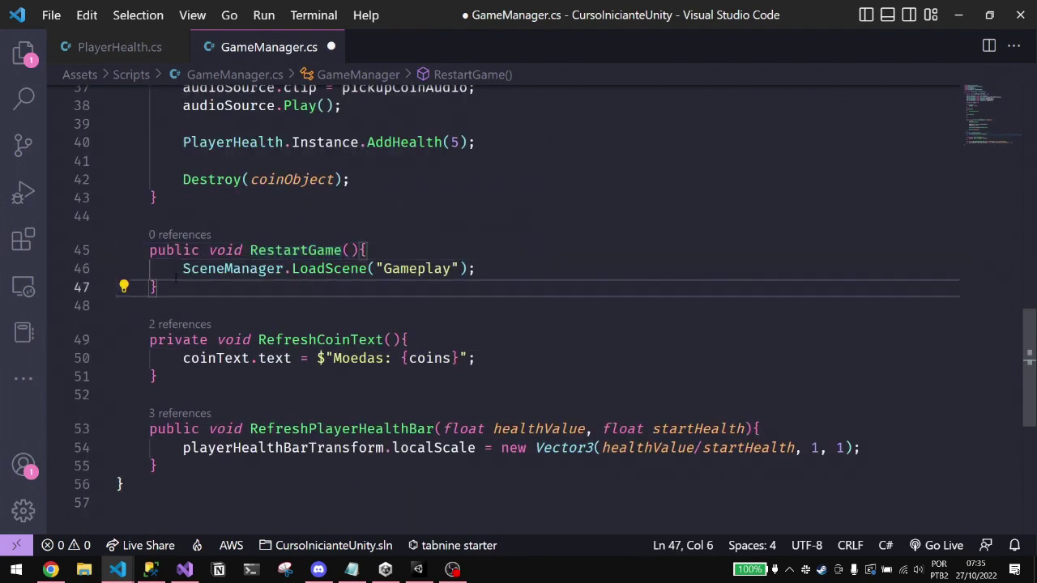
key("Return")
key("Return")
type("public void Ga")
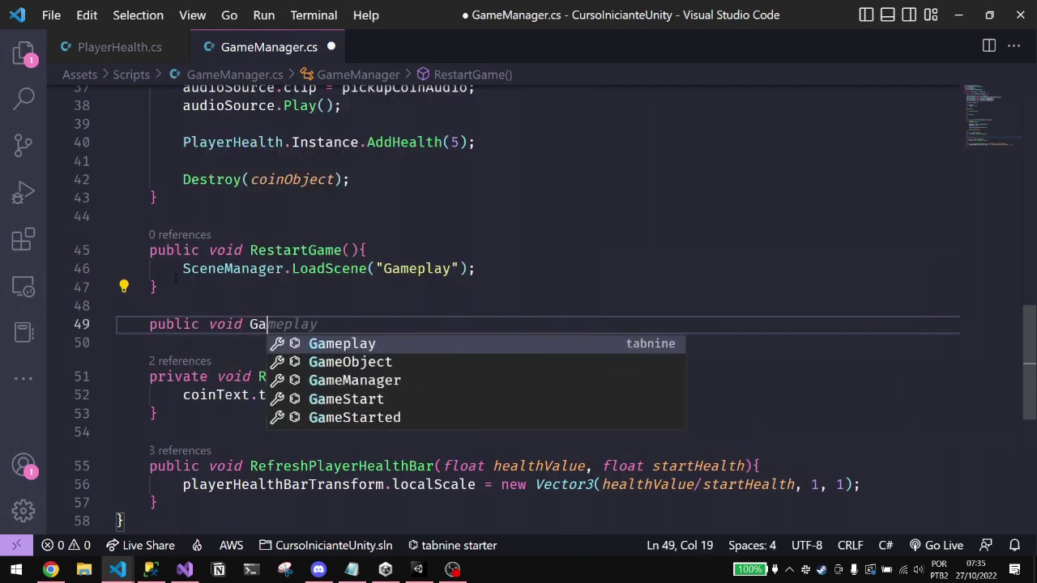
type("me")
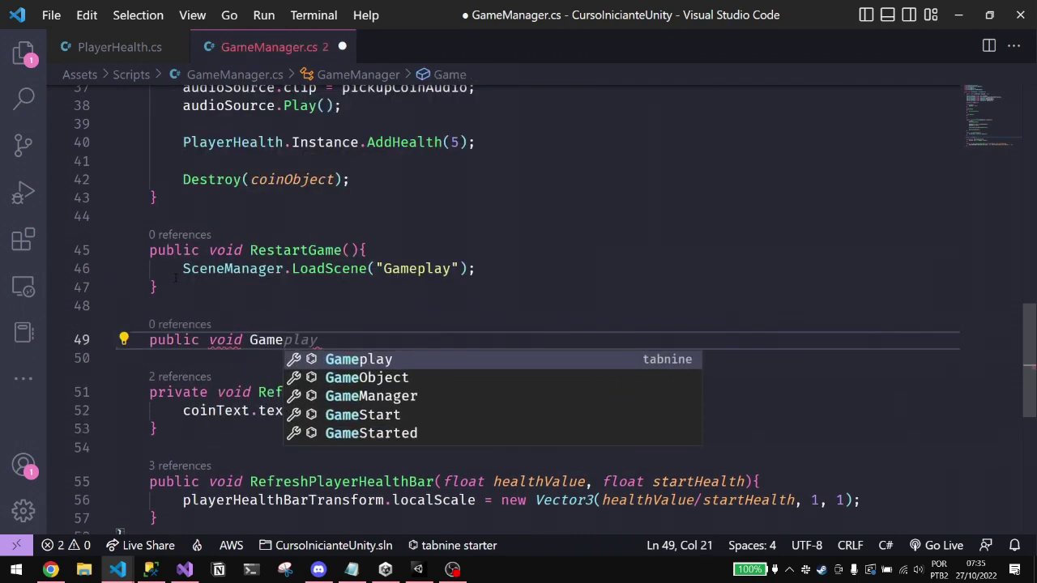
type("Over")
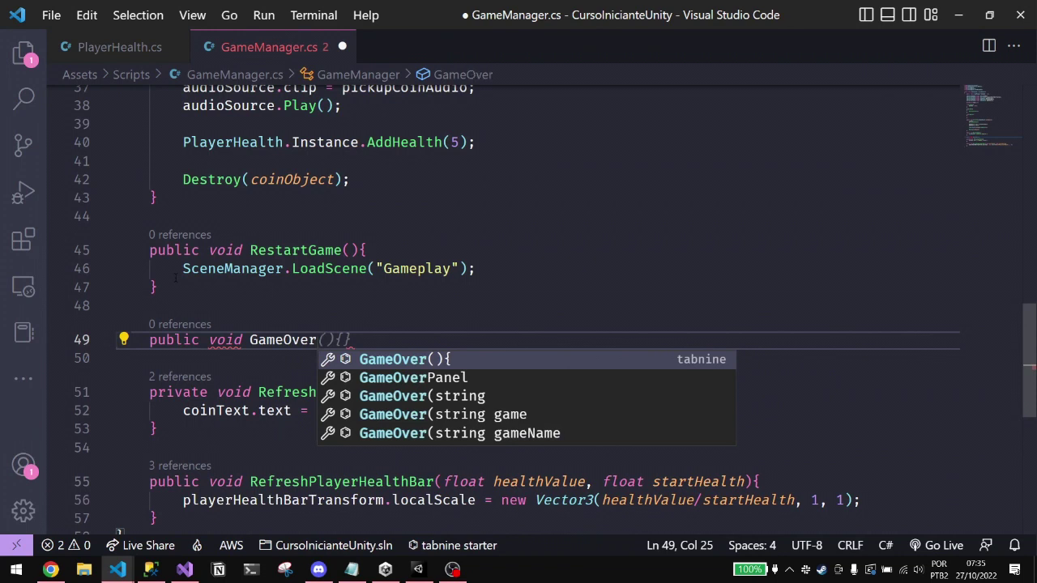
type("(){")
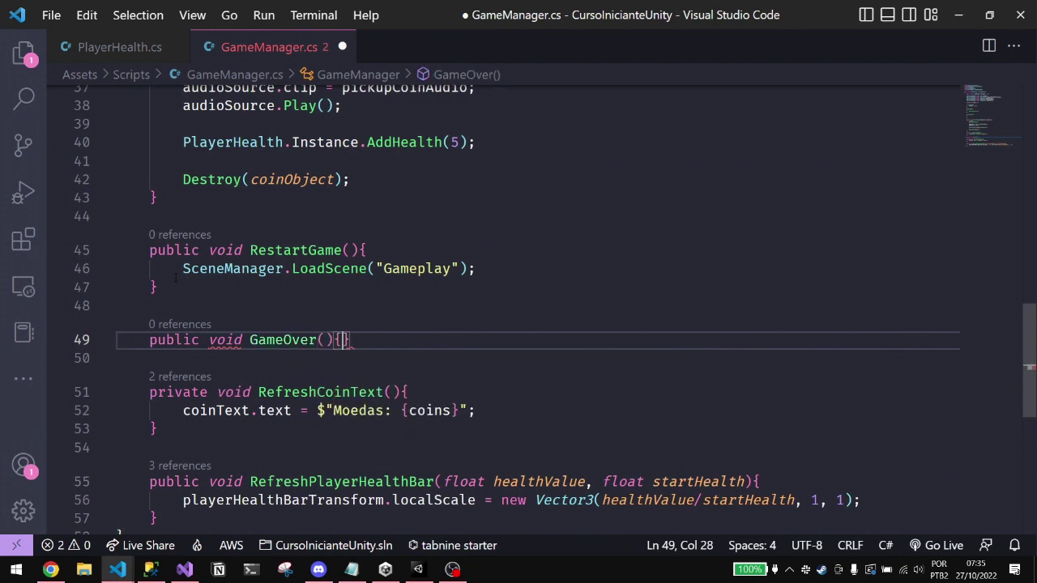
- Fill the GameOver body with gameOverPanel.SetActive(true); using autocompletion
key("Return")
type("gam")
key("Tab")
type(".SetA")
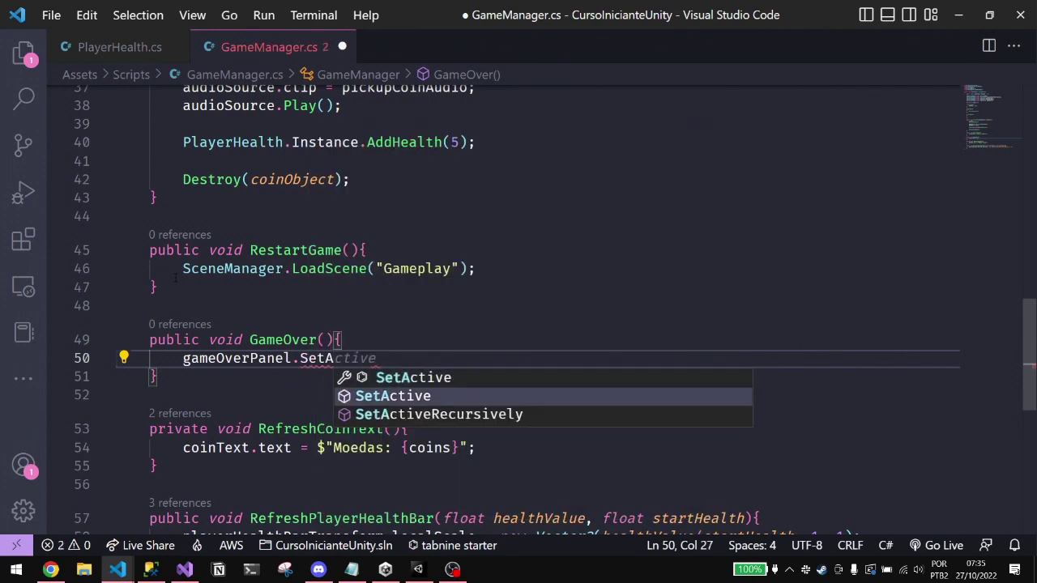
key("Tab")
type("(true);")
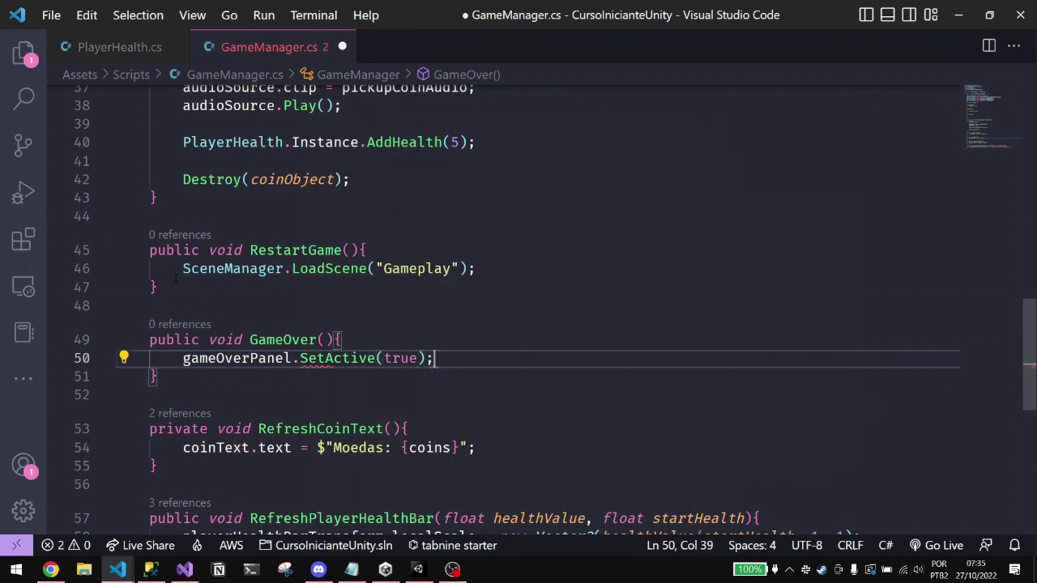
scroll(328, 403, "down", 3)
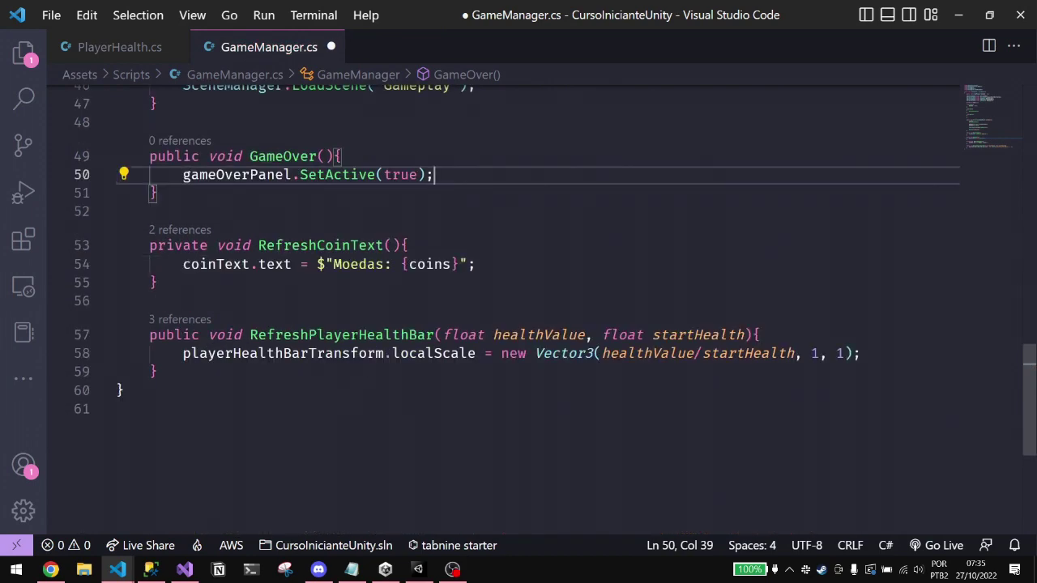
scroll(288, 316, "up", 2)
- Review the new panel statement, then bring up the PlayerHealth script
left_click_drag(183, 297, 435, 298)
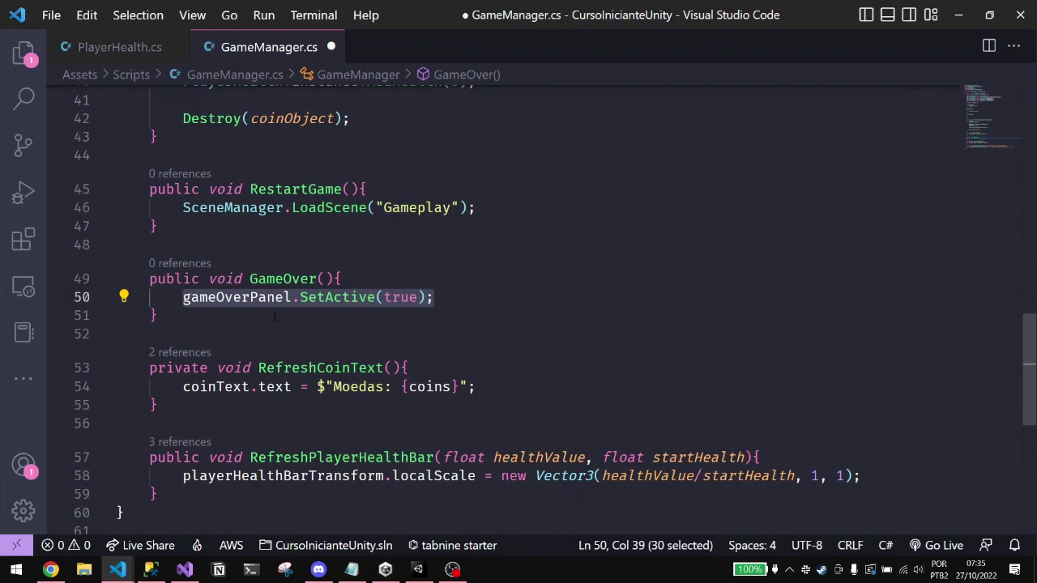
scroll(275, 317, "down", 1)
scroll(335, 325, "up", 2)
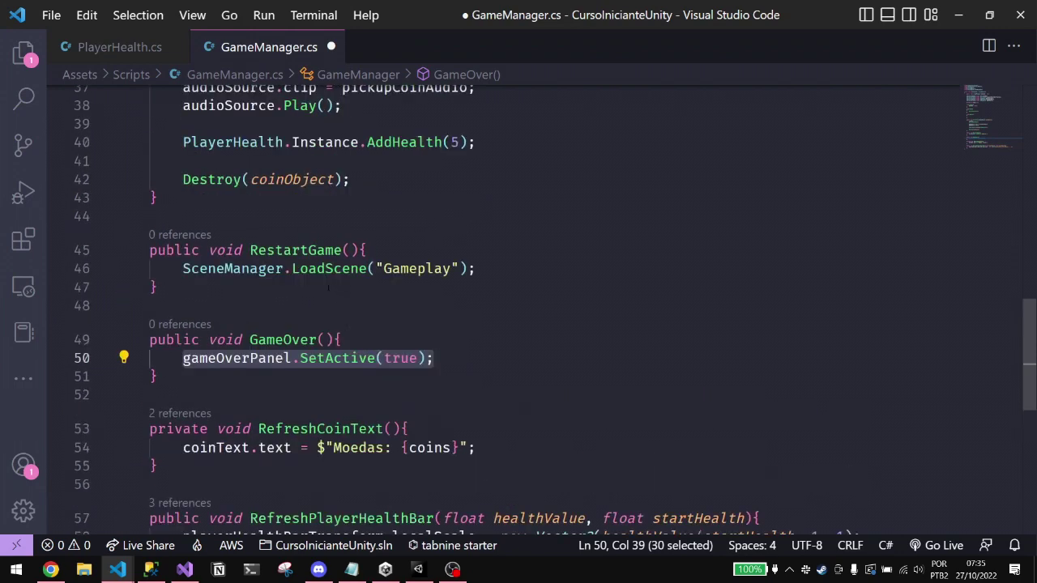
scroll(315, 356, "up", 3)
scroll(300, 352, "up", 5)
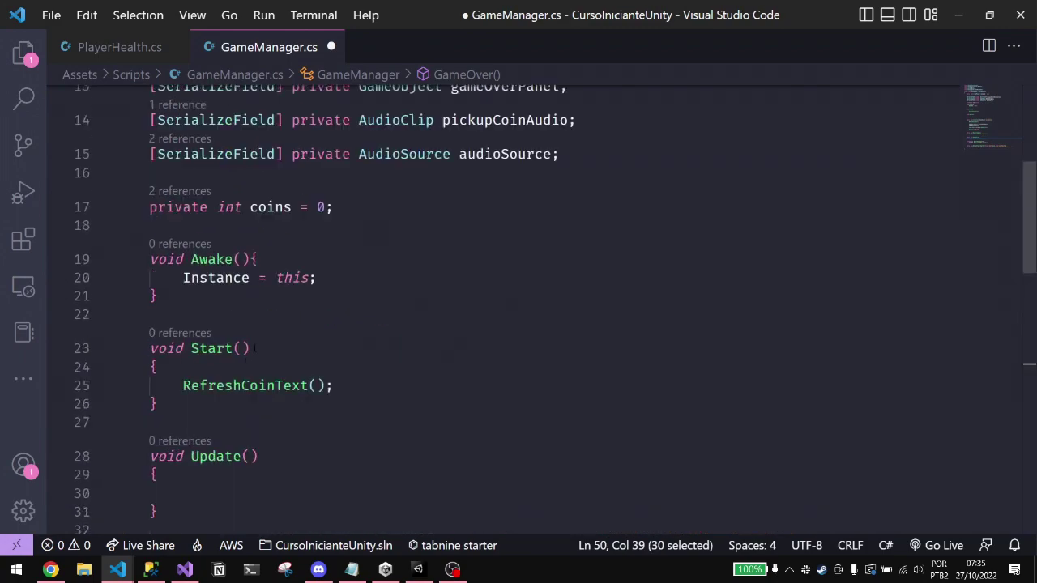
scroll(276, 347, "up", 4)
scroll(255, 341, "down", 3)
scroll(255, 341, "down", 3)
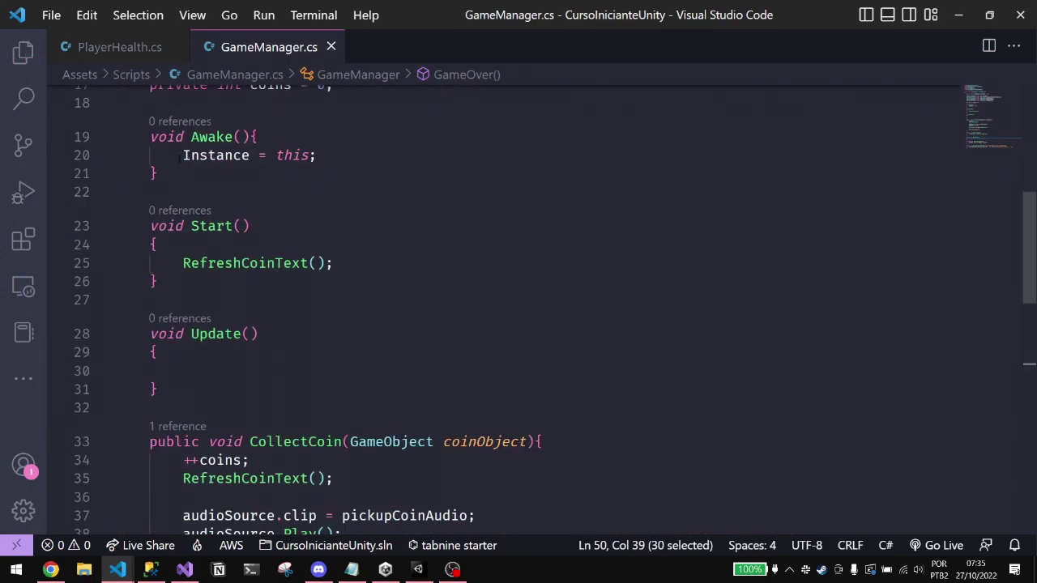
left_click(82, 47)
- In Update, add if(healthPercentage <= 0) GameManager.Instance.GameOver(); after the health-decrease block
scroll(271, 261, "down", 4)
scroll(271, 261, "down", 4)
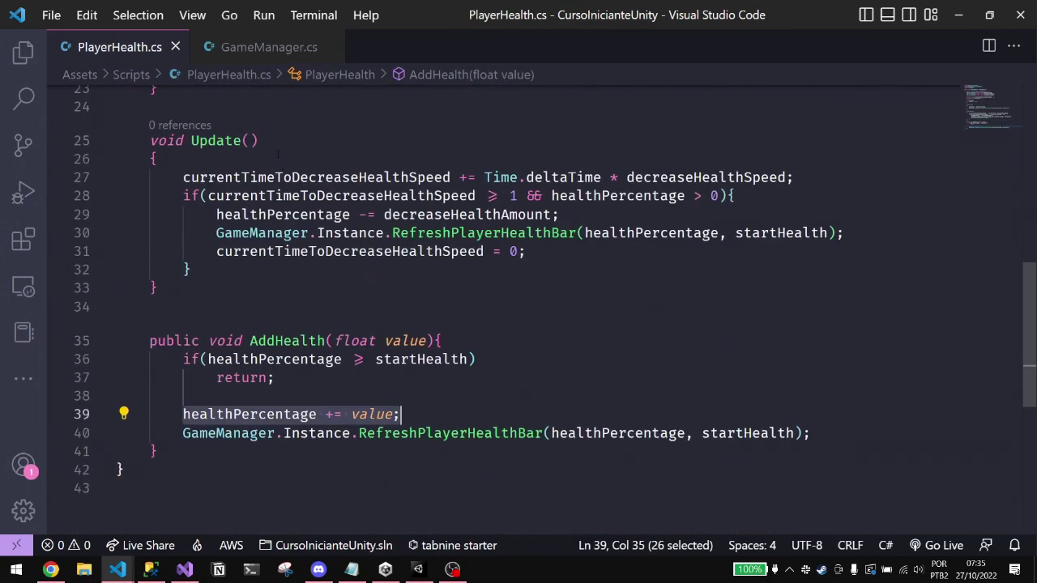
scroll(270, 261, "down", 1)
scroll(270, 261, "up", 1)
left_click(270, 261)
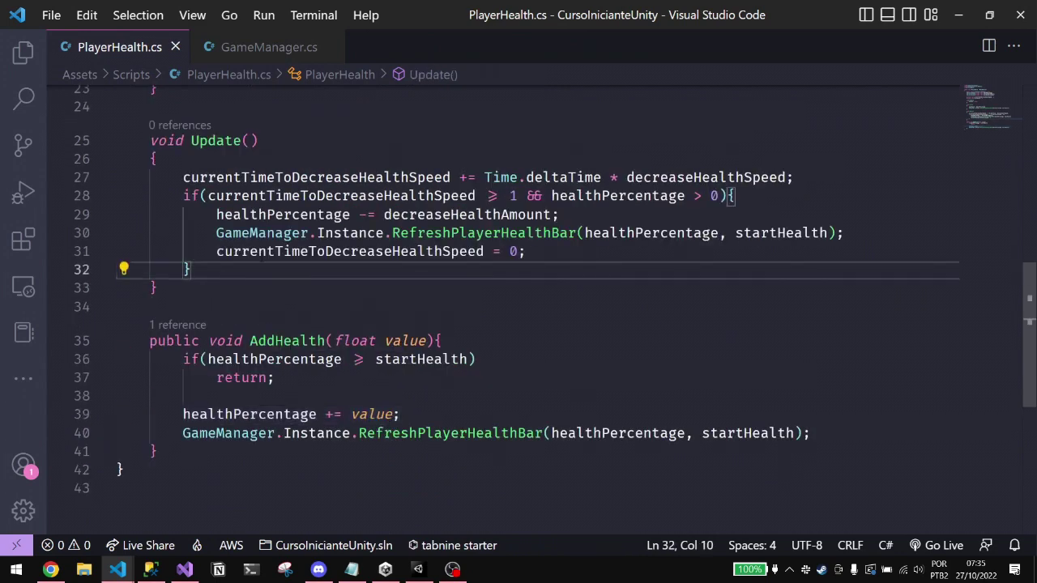
key("Return")
key("Return")
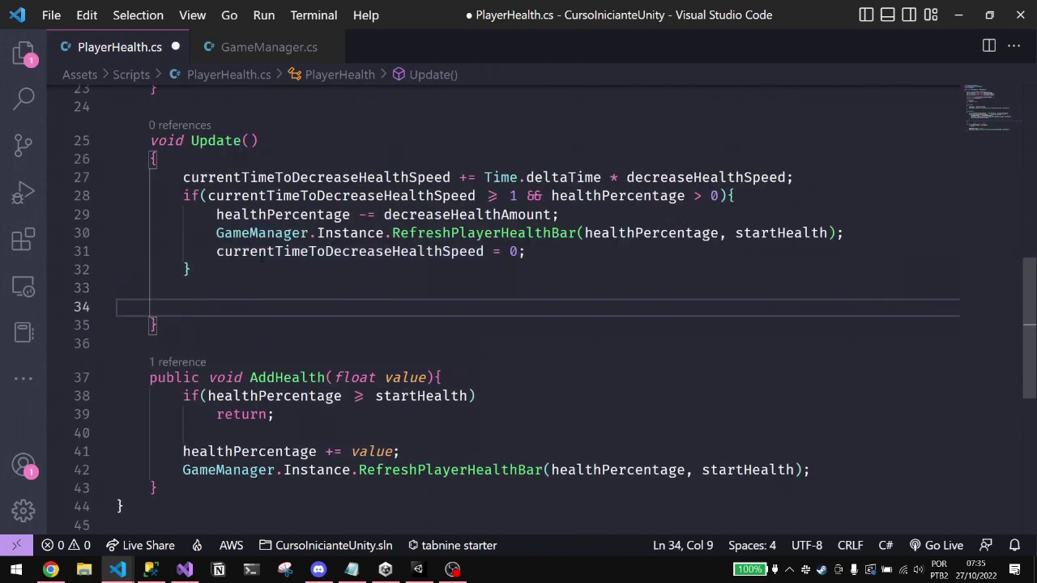
type("if(heal")
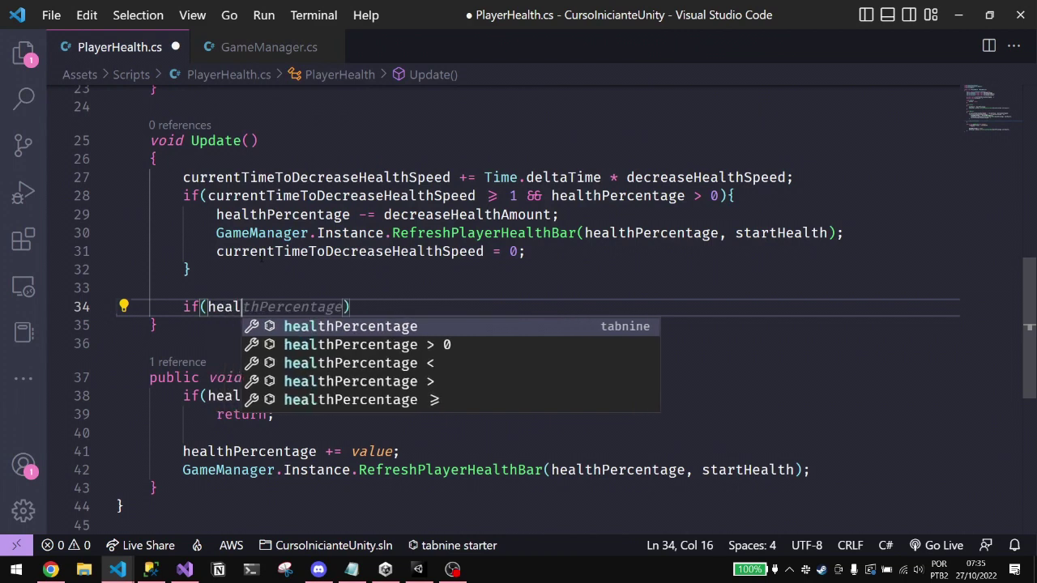
key("Tab")
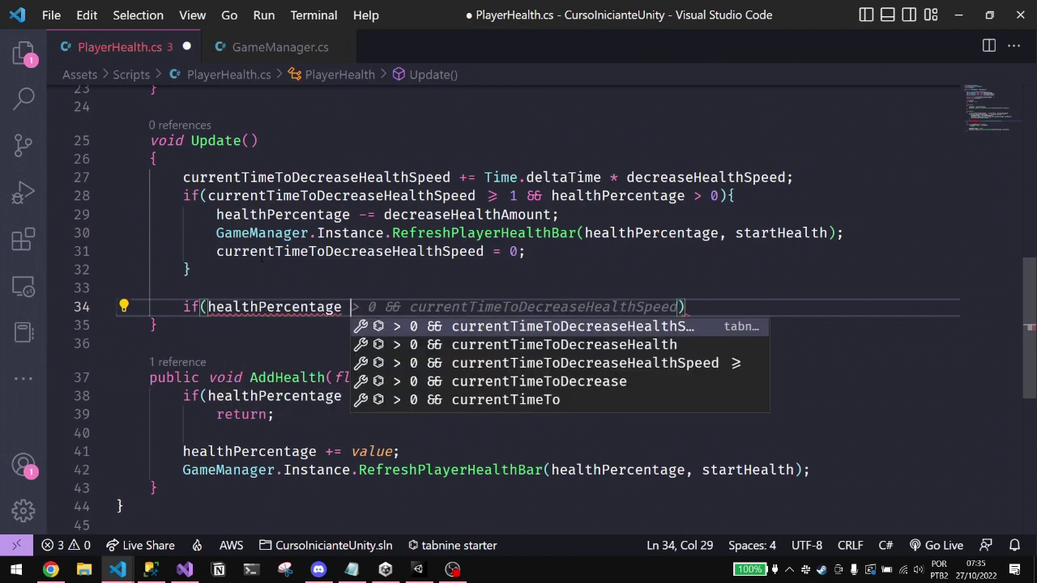
type("== 0")
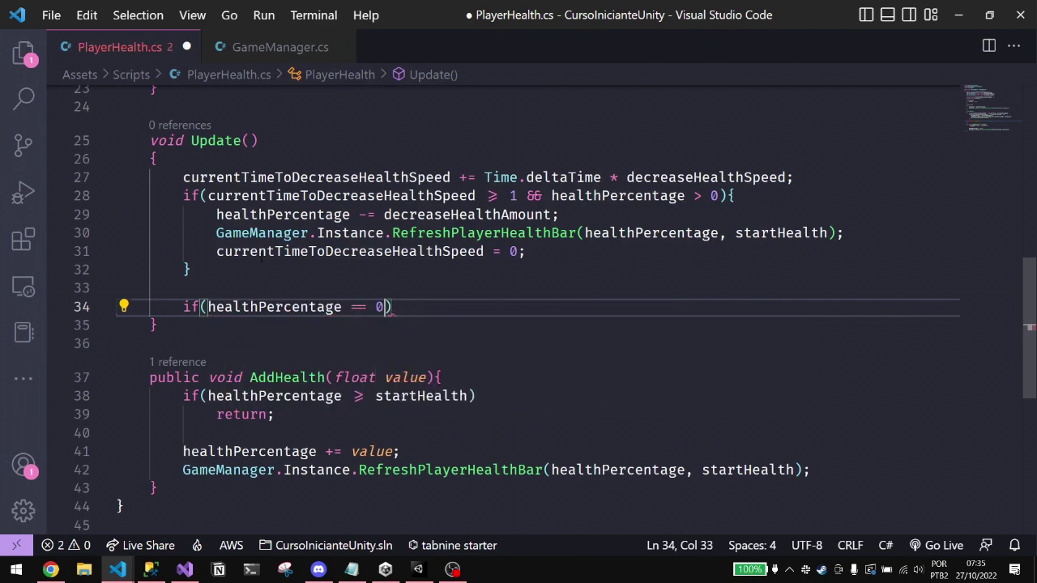
key("BackSpace")
key("BackSpace")
key("BackSpace")
type("<= 0)")
key("Escape")
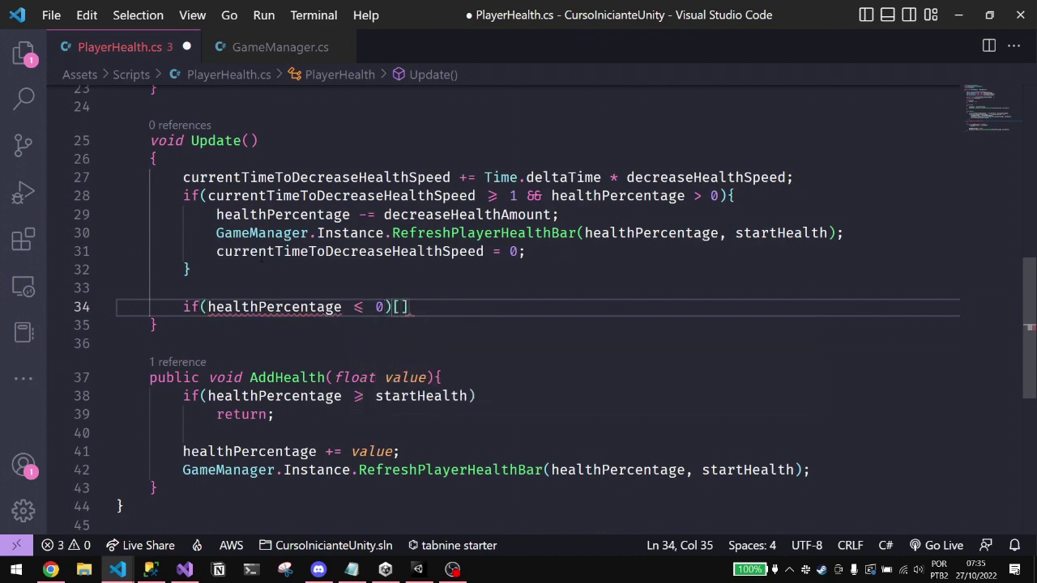
key("Return")
type("GameManager.Instance.")
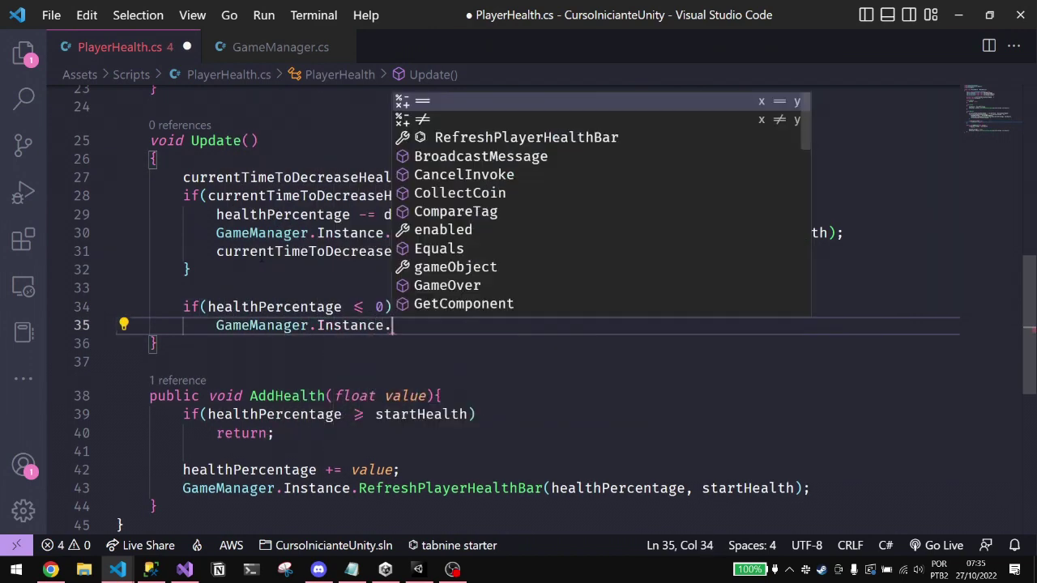
type("GameOver(")
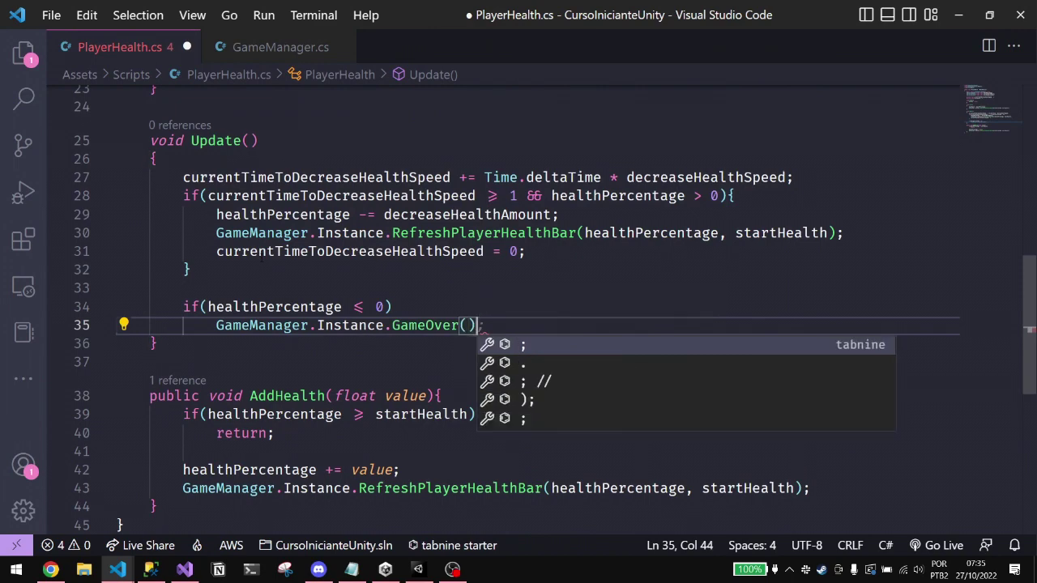
type(");")
- Check the new GameOver call, save PlayerHealth.cs and return to GameManager.cs
scroll(233, 340, "up", 5)
scroll(232, 340, "down", 2)
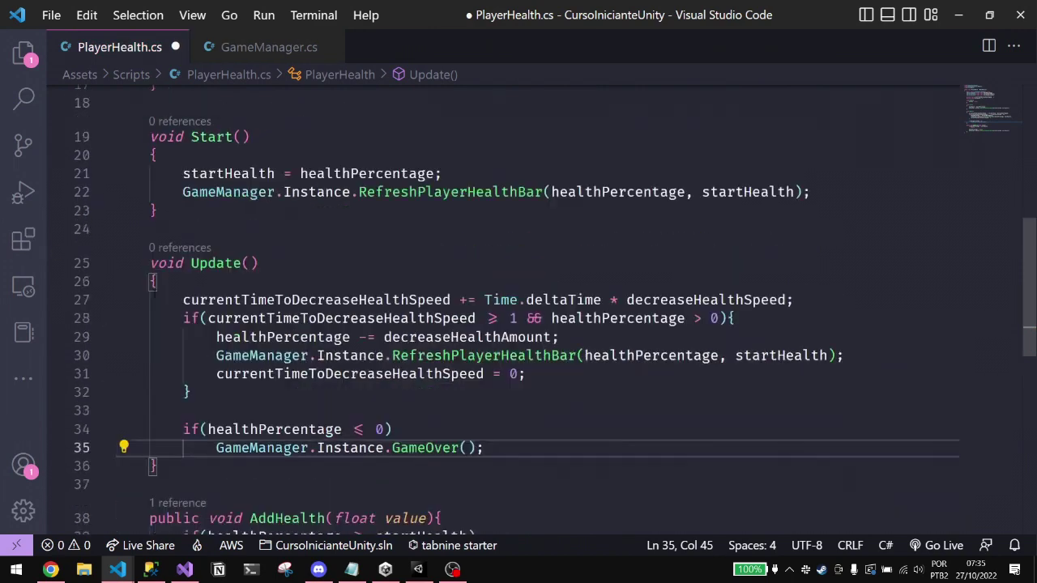
scroll(192, 332, "down", 3)
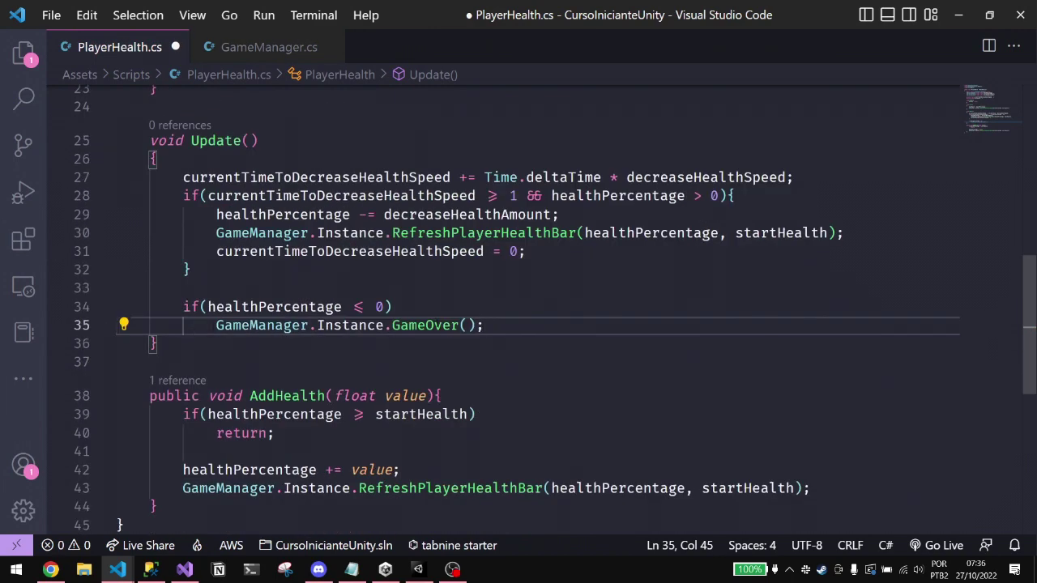
left_click_drag(216, 324, 484, 325)
scroll(450, 368, "down", 1)
scroll(451, 369, "down", 1)
scroll(394, 366, "up", 1)
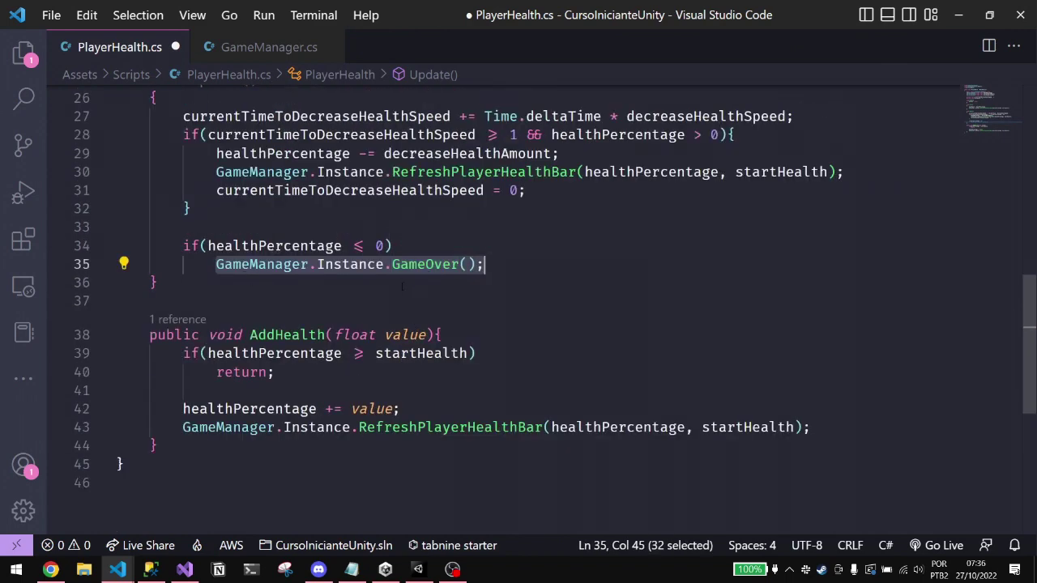
scroll(402, 286, "up", 2)
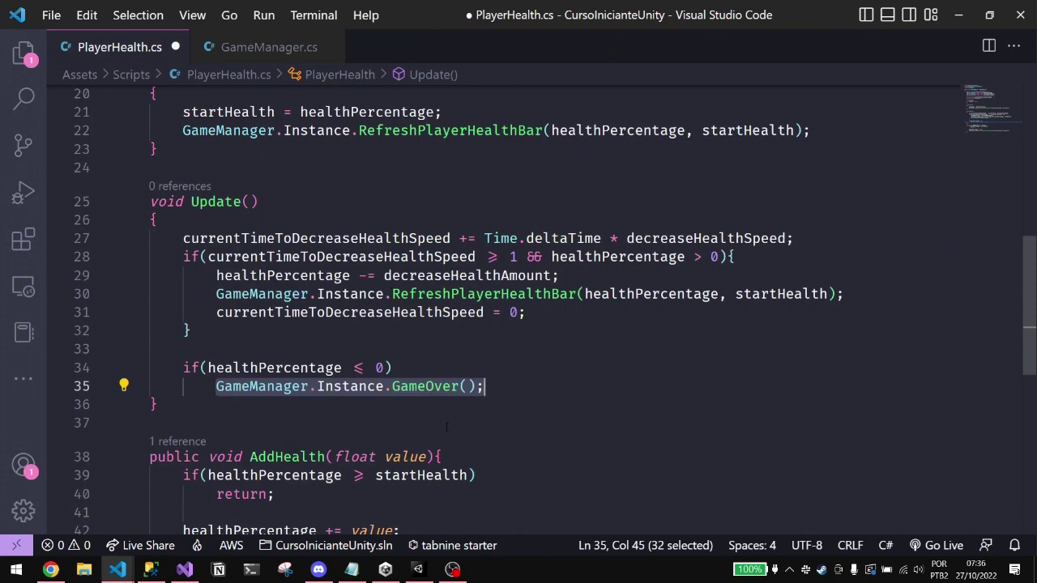
key("ctrl+s")
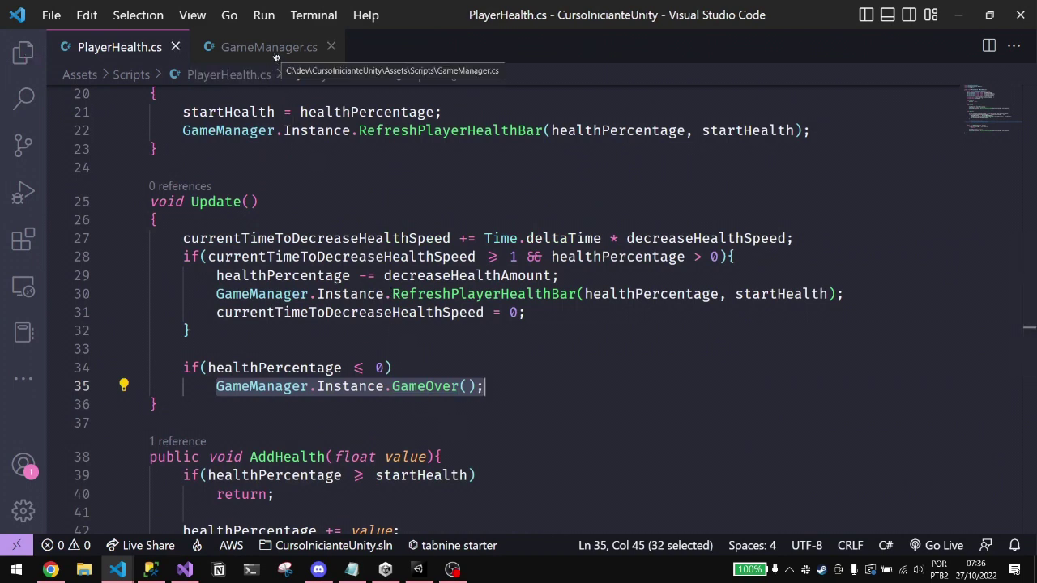
left_click(274, 55)
- Declare private bool paused = false; below the coins field
scroll(416, 267, "up", 3)
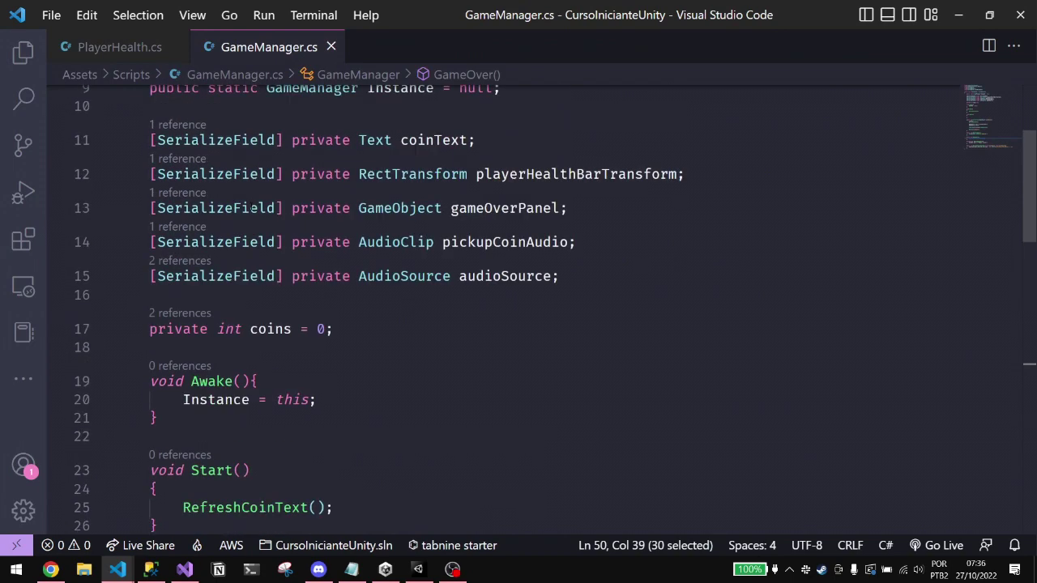
scroll(486, 280, "up", 2)
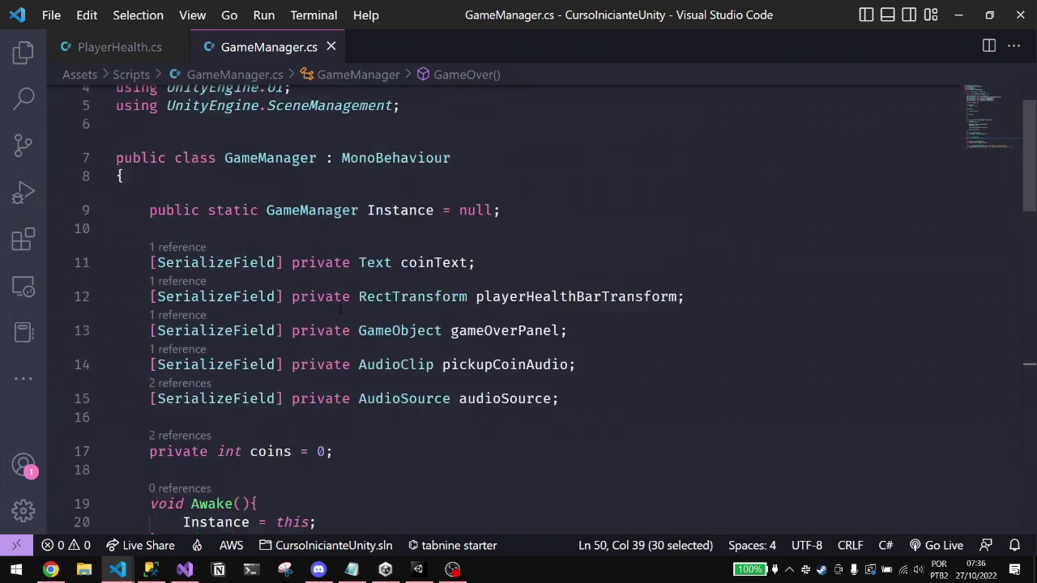
scroll(359, 280, "down", 3)
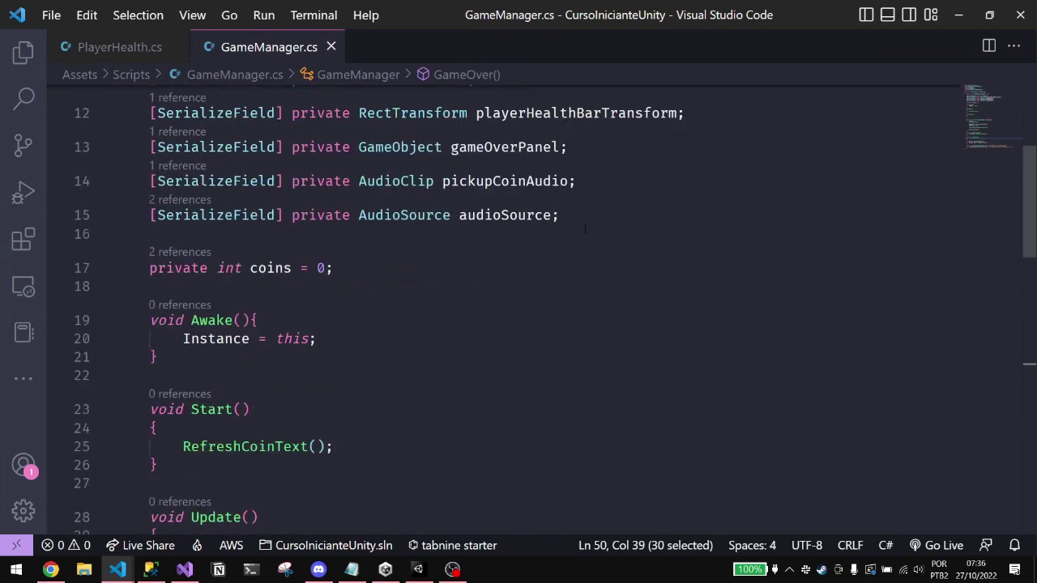
left_click_drag(587, 225, 547, 256)
left_click(546, 256)
key("Return")
type("pr")
key("ctrl+z")
key("Right")
key("Right")
key("Right")
key("Right")
key("Right")
key("Right")
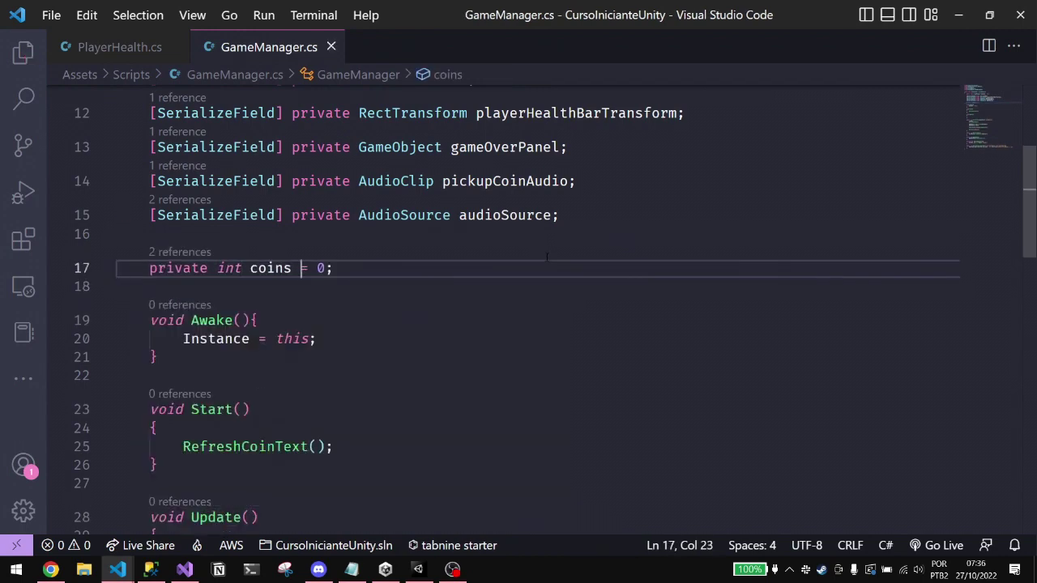
key("End")
key("Return")
type("private bool pause")
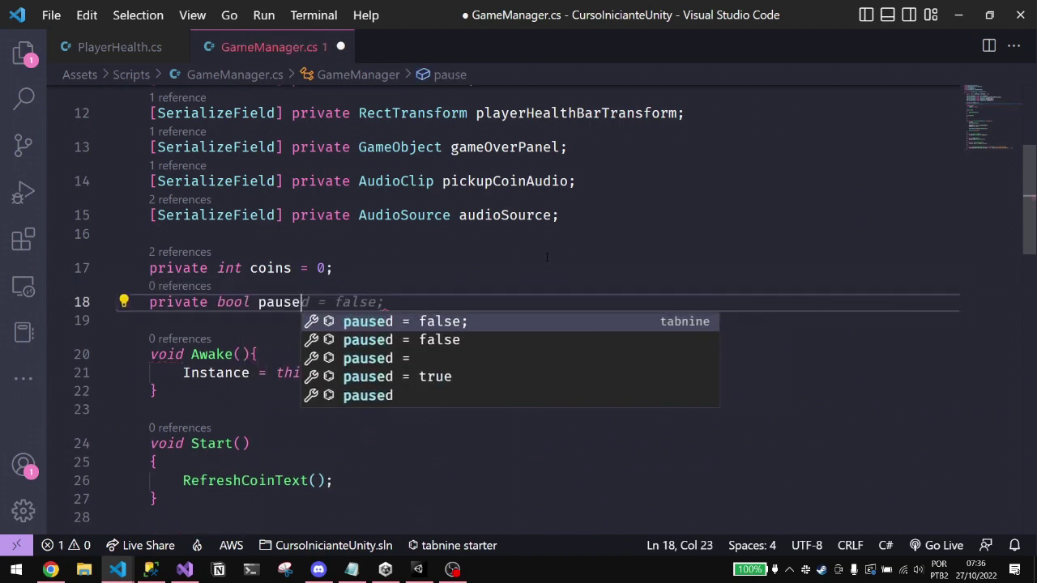
type("d = false")
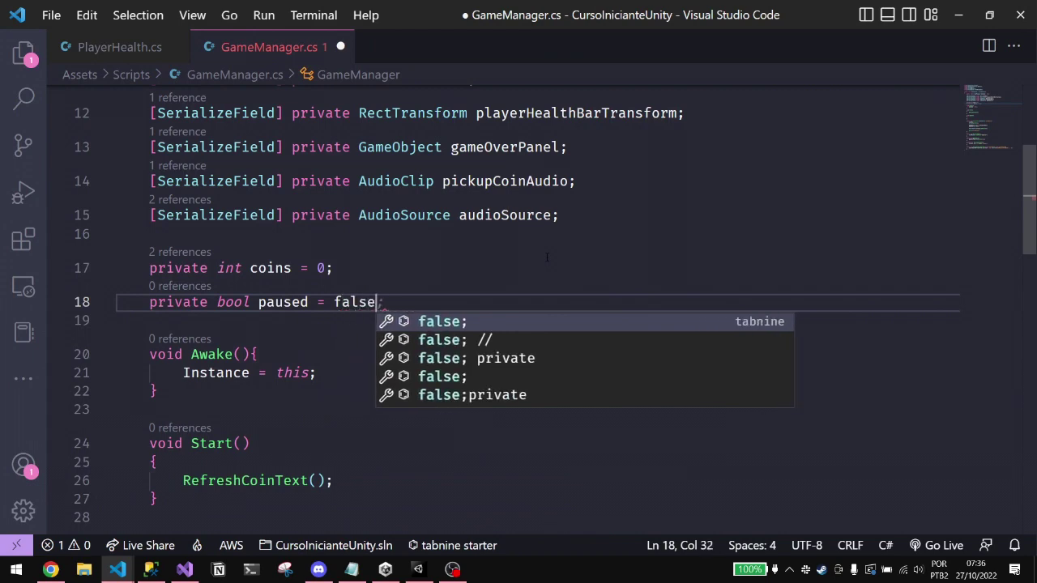
type(";")
- Add the accessor public bool IsPaused() => paused; under the paused field
scroll(387, 348, "down", 3)
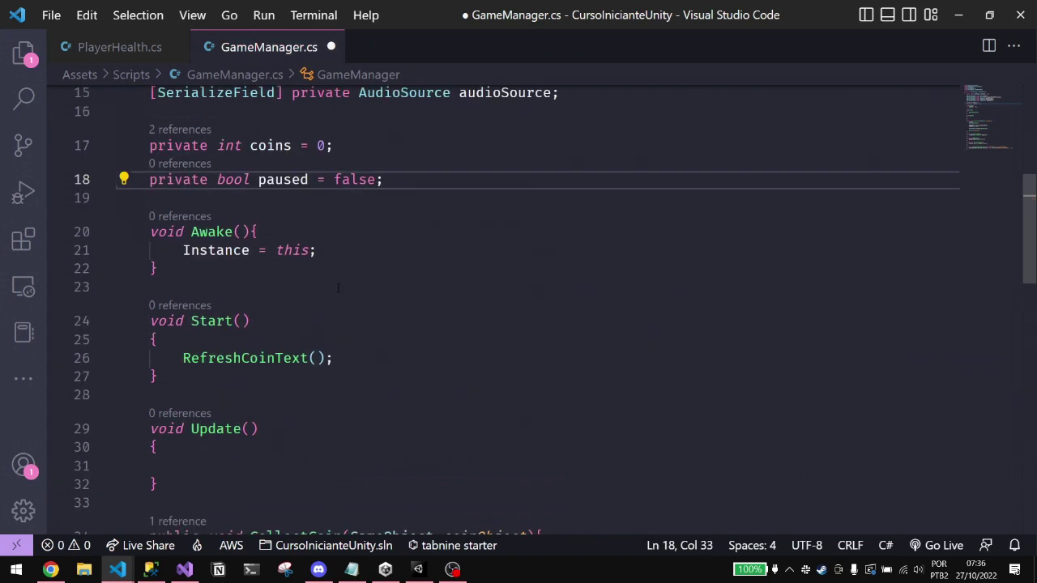
key("Return")
key("Return")
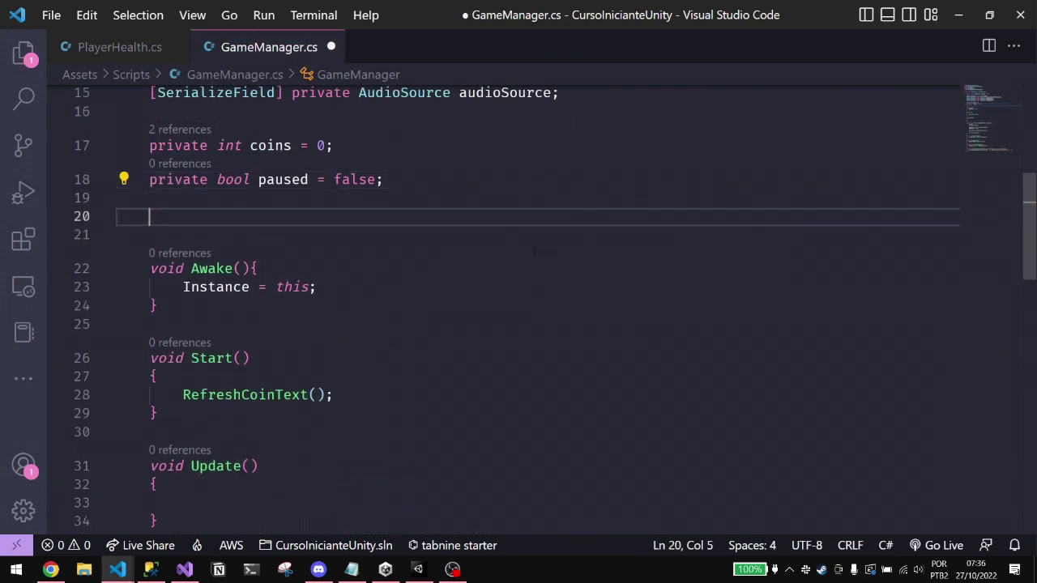
type("public ")
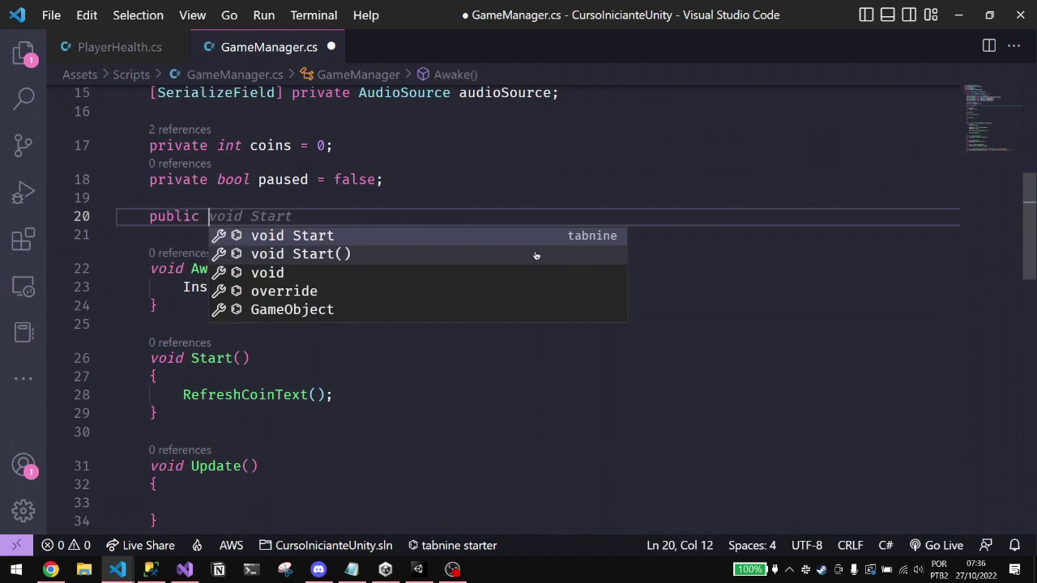
type("bool Get")
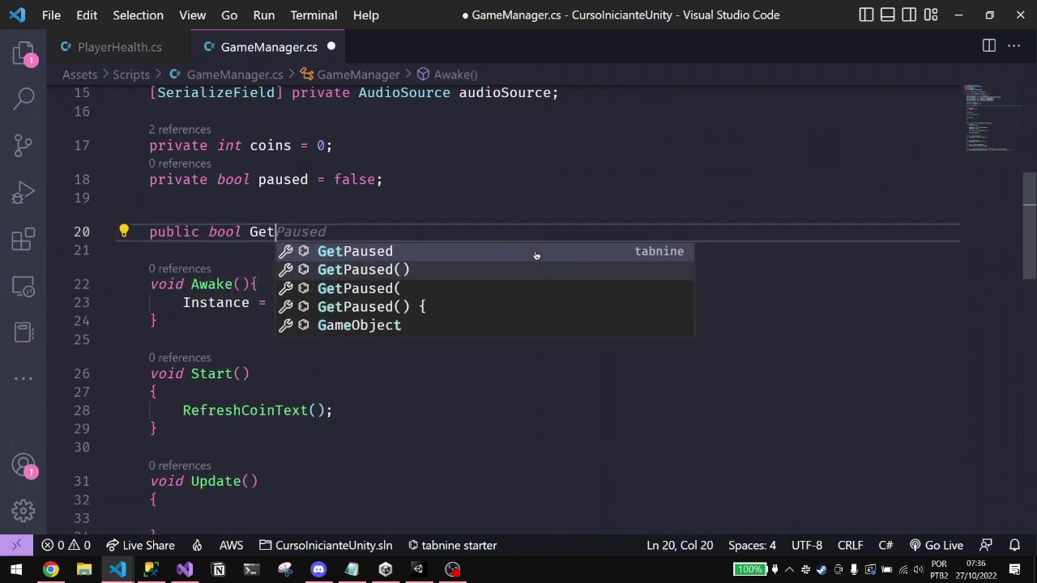
key("BackSpace")
key("BackSpace")
key("BackSpace")
type("IsPause")
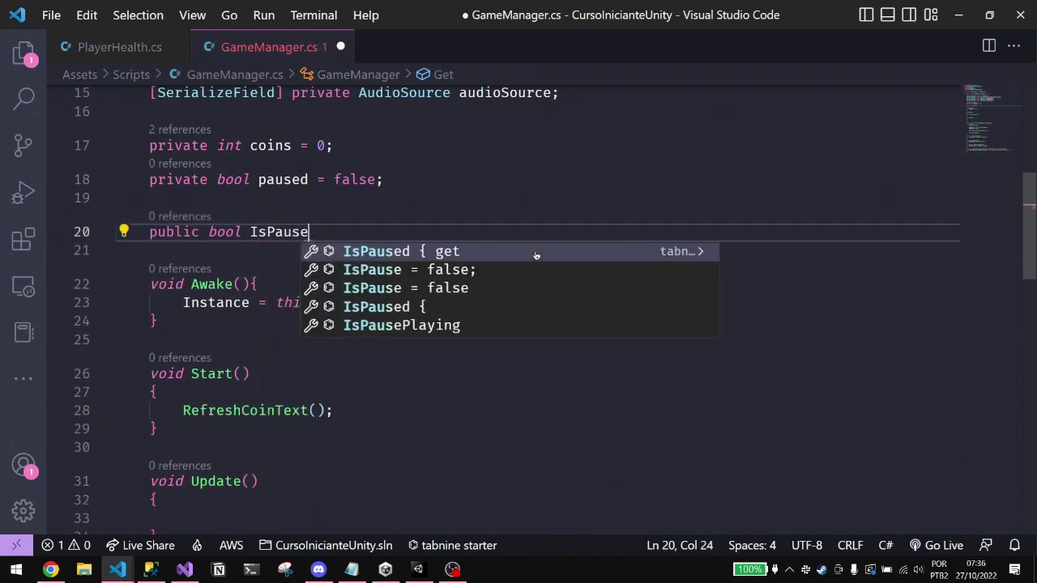
type("d() =>")
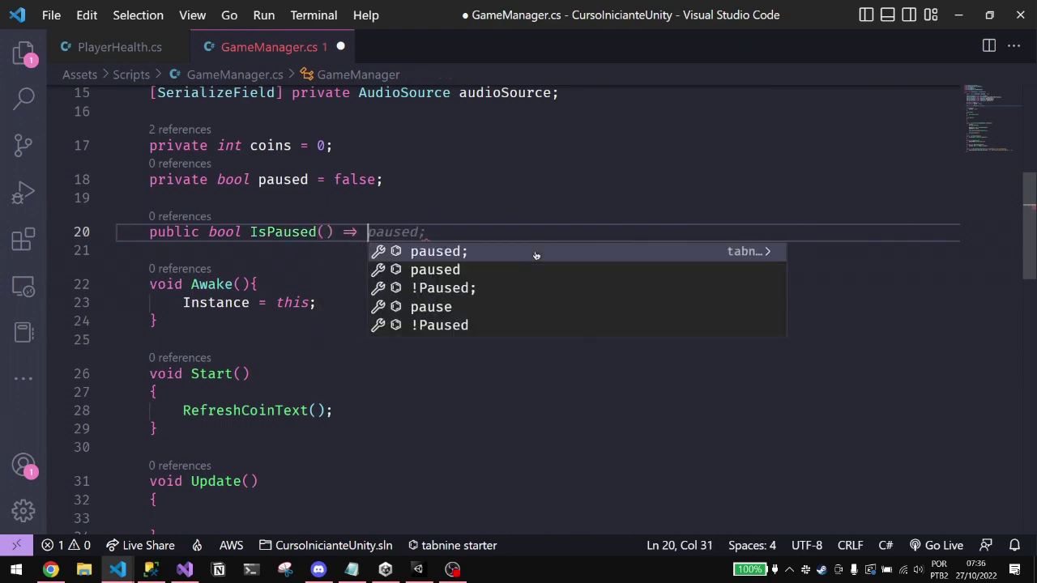
key("Tab")
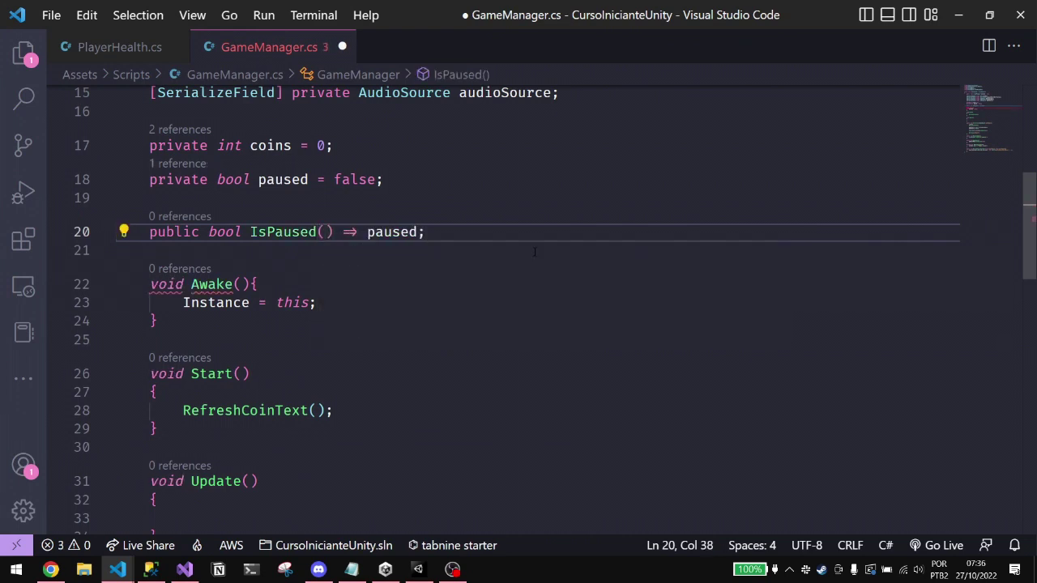
- Reset the flag with paused = false; at the top of Start()
scroll(282, 179, "down", 1)
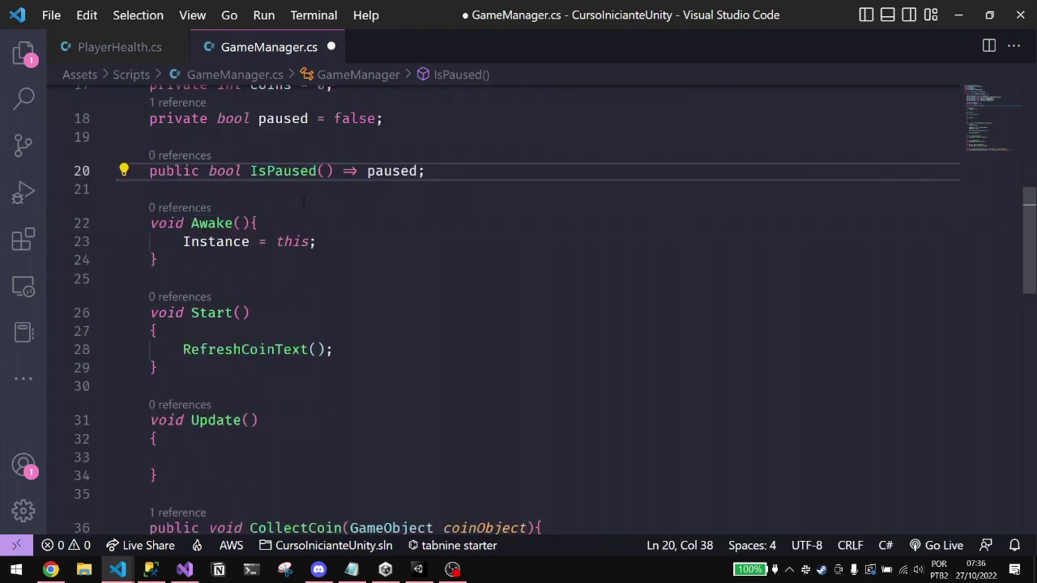
left_click(336, 332)
key("Return")
type("paused = false;")
- Set paused = true; at the top of GameOver() and save GameManager.cs
scroll(336, 331, "down", 2)
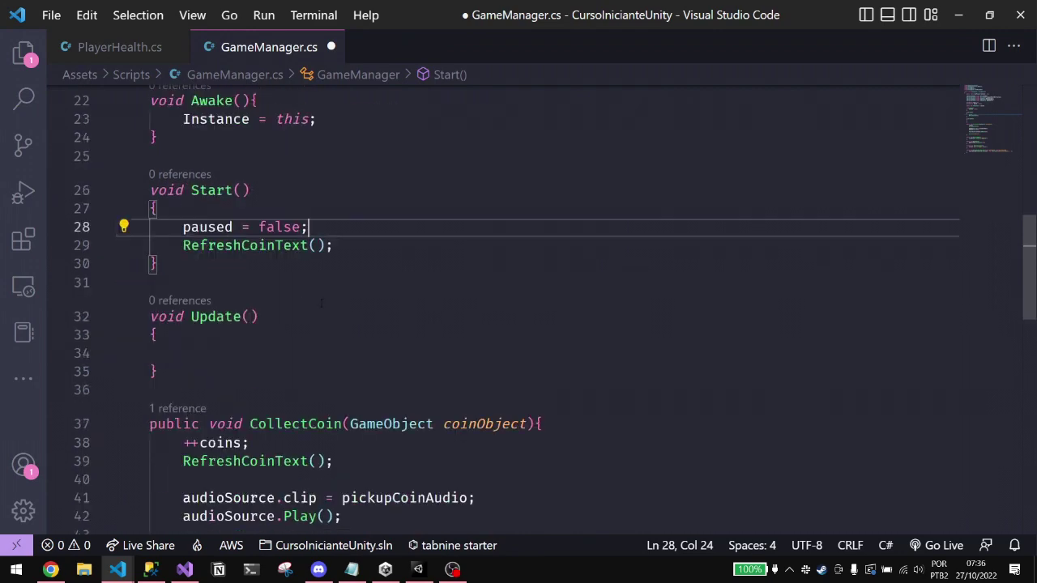
scroll(324, 308, "down", 6)
scroll(312, 276, "down", 5)
scroll(299, 251, "up", 2)
left_click(355, 203)
key("Return")
type("paused = true;")
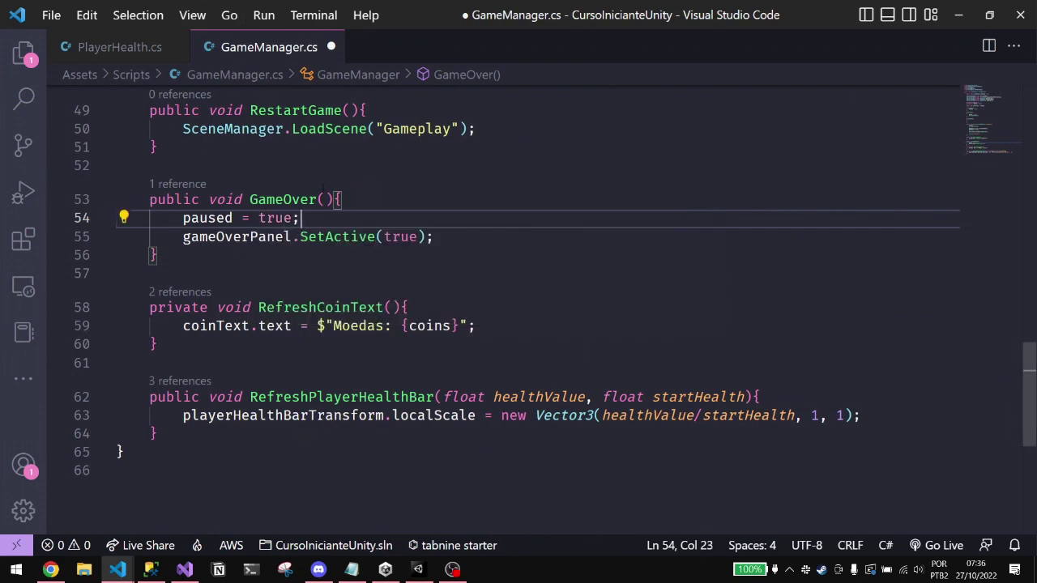
key("ctrl+s")
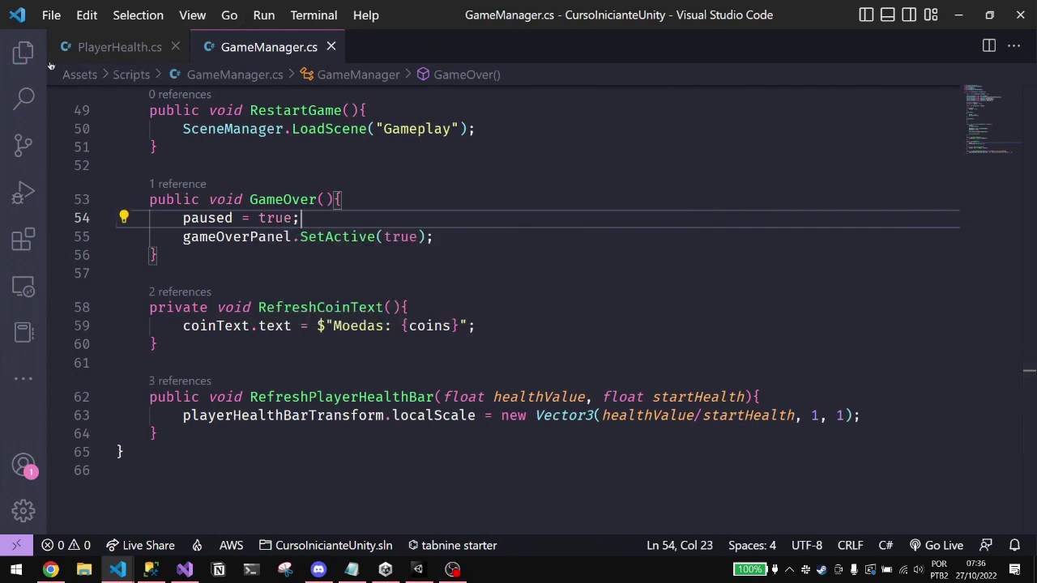
left_click(25, 52)
- Open PlayerController.cs and go to the start of its Update method
left_click(109, 203)
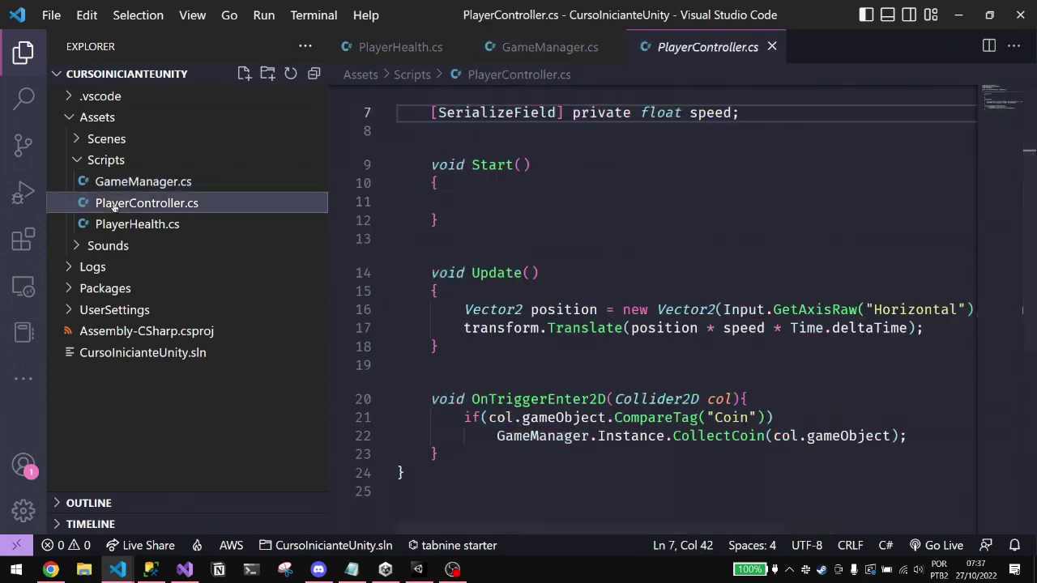
left_click(23, 52)
left_click(202, 239)
left_click(202, 290)
scroll(204, 203, "up", 1)
scroll(202, 206, "down", 1)
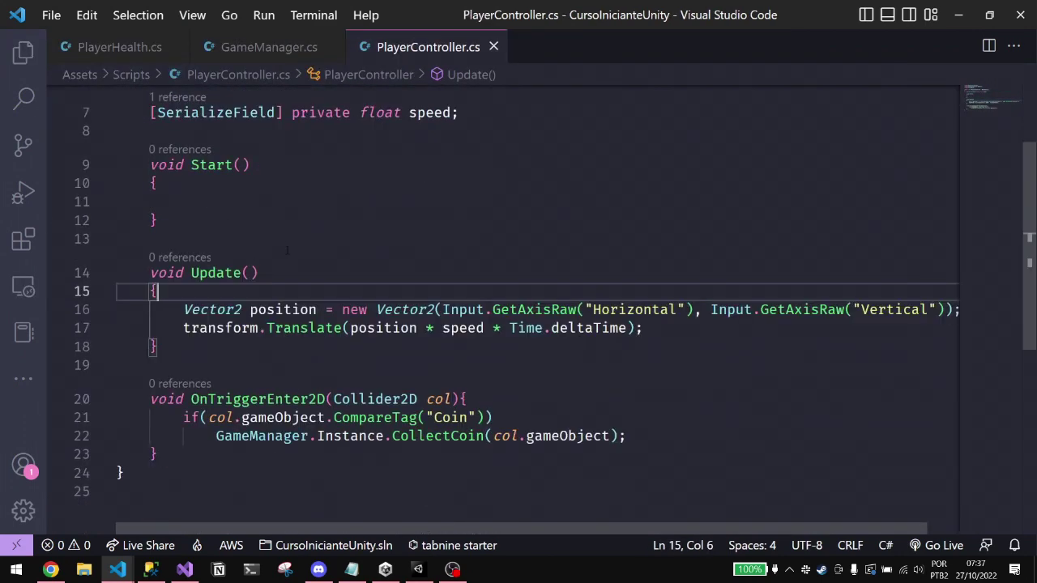
scroll(287, 250, "up", 2)
scroll(246, 218, "down", 2)
- Add if(GameManager.Instance.IsPaused()) return; at the top of Update and save
key("Return")
type("if(")
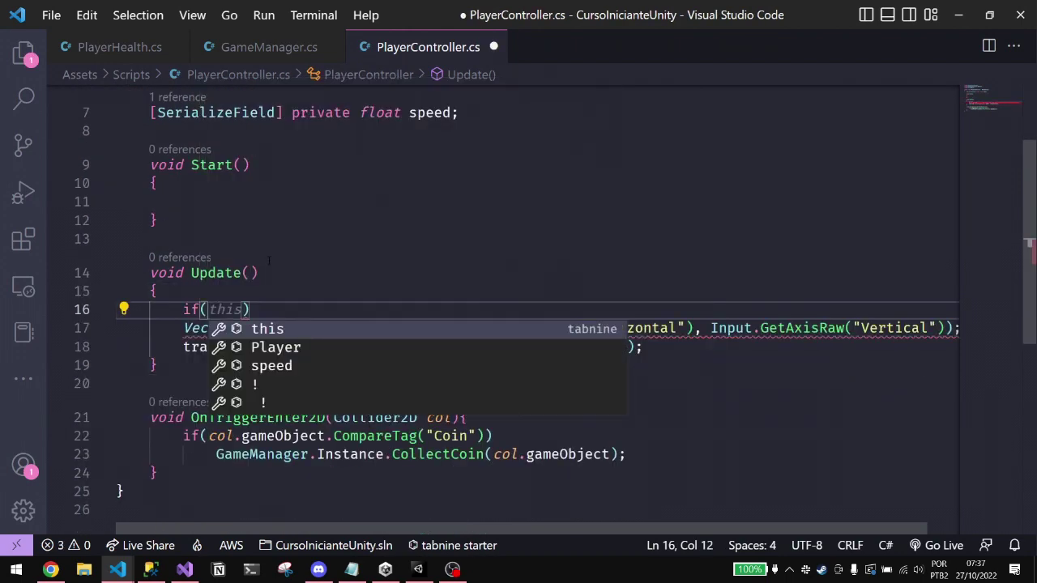
key("Escape")
type("Game")
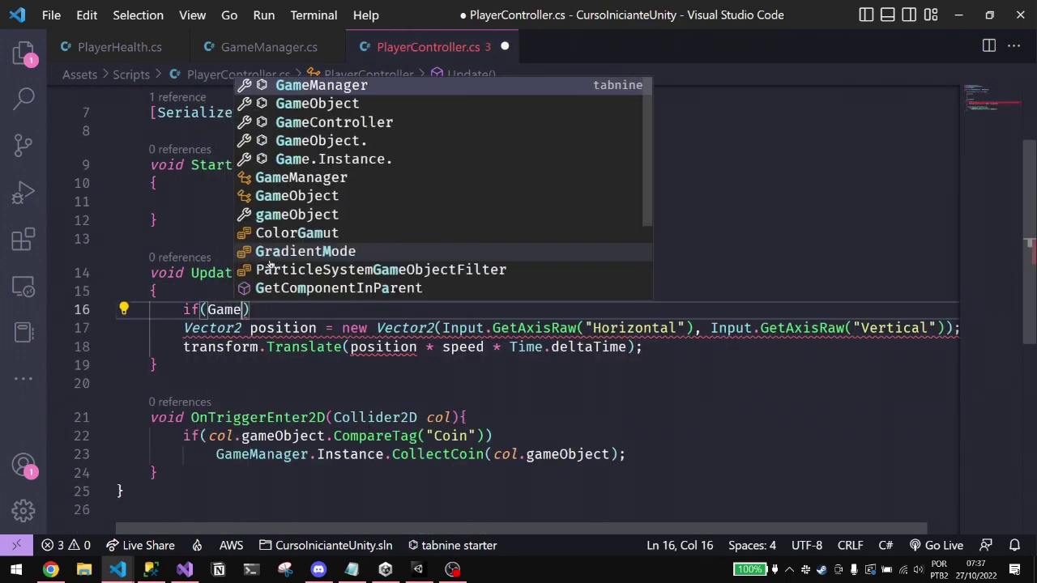
type("Manager.Instac")
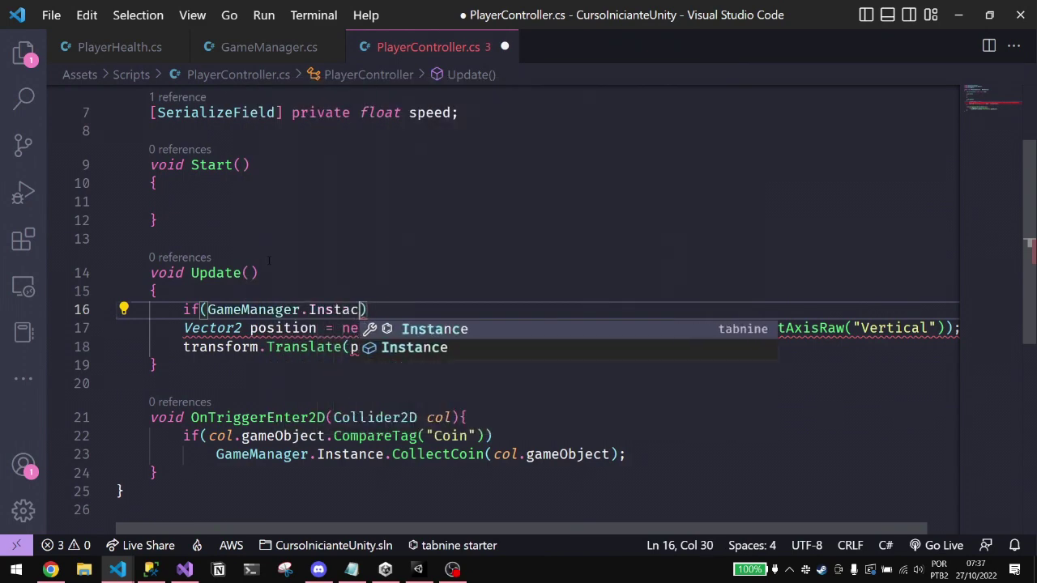
type("e.")
key("BackSpace")
key("BackSpace")
key("BackSpace")
type("nce")
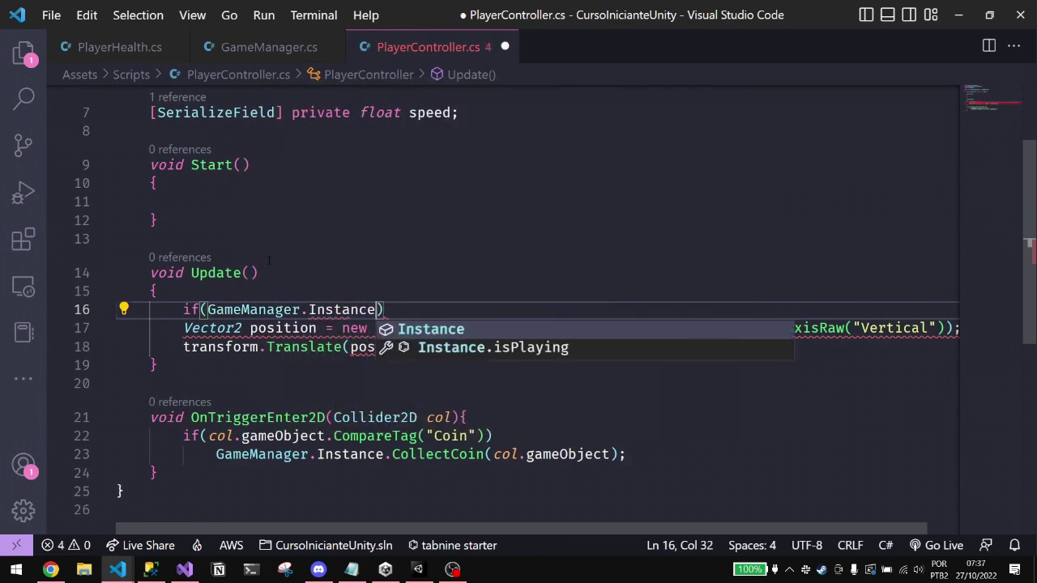
type(".IsPaused())")
key("Return")
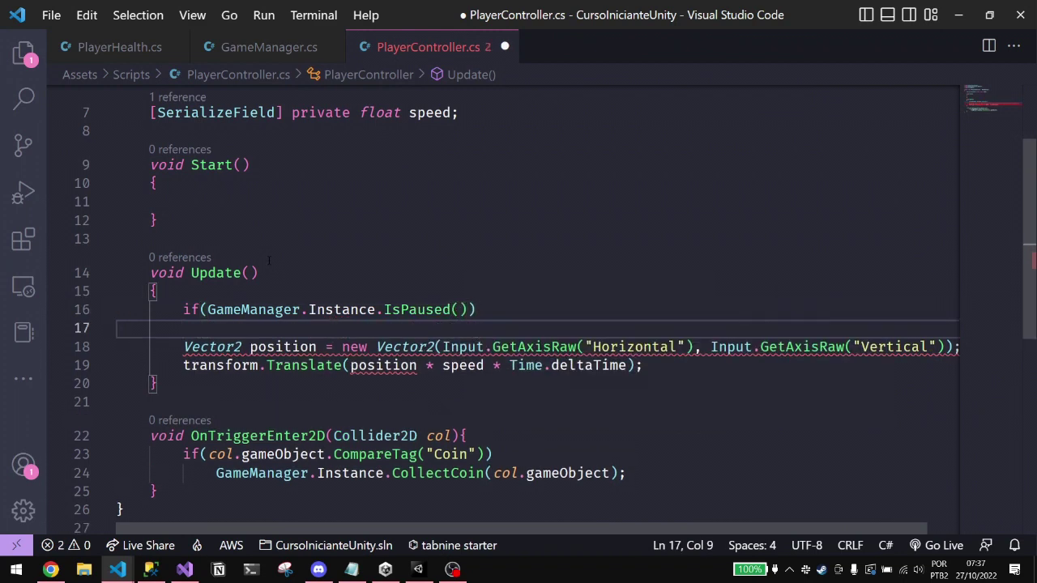
key("Tab")
type("return;")
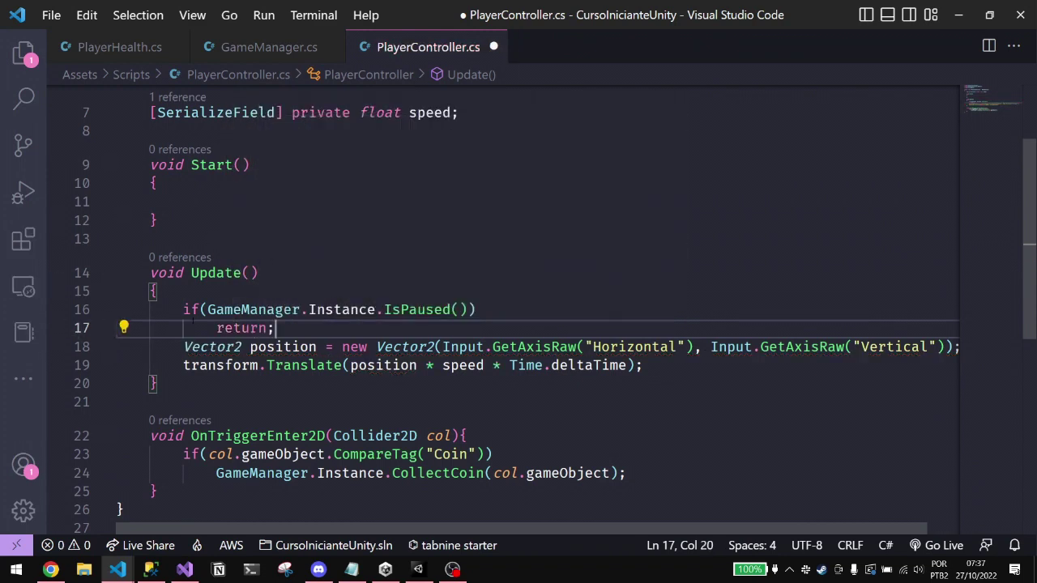
key("Return")
key("ctrl+s")
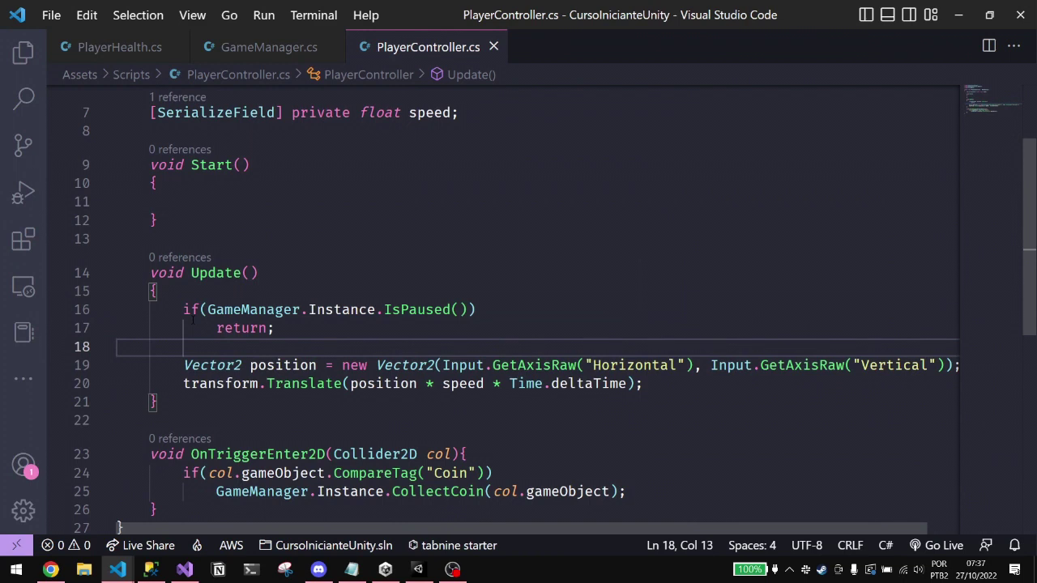
- Copy the same pause check into the start of OnTriggerEnter2D
scroll(192, 320, "down", 1)
left_click_drag(183, 248, 275, 266)
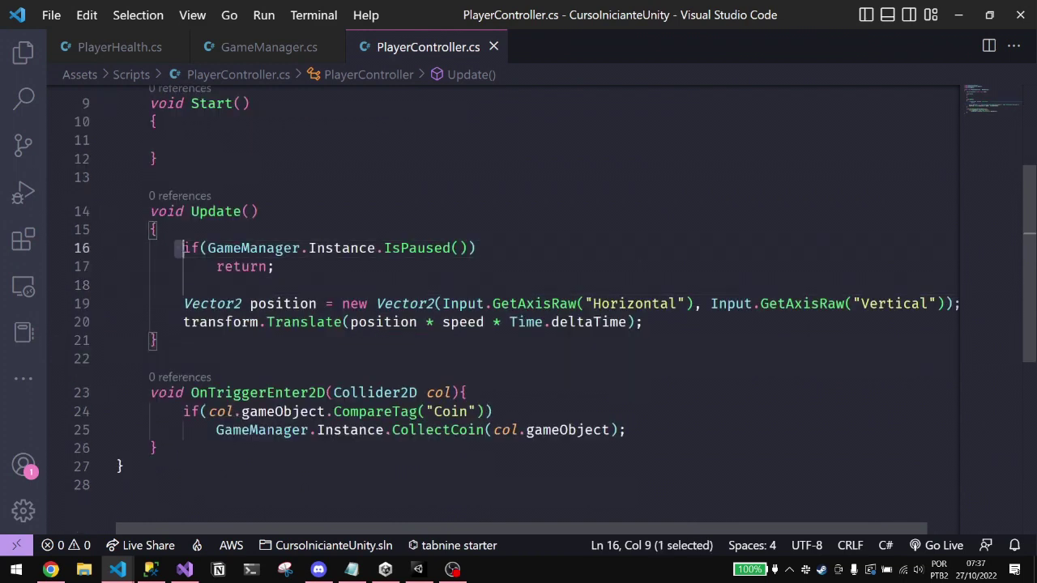
key("ctrl+c")
left_click(470, 392)
key("Return")
key("ctrl+v")
key("Return")
- Fix the pasted check's indentation, save PlayerController.cs and return to GameManager.cs
key("Up")
key("Up")
key("BackSpace")
key("Down")
key("Down")
key("Down")
key("Down")
key("Up")
key("Up")
key("Up")
key("Up")
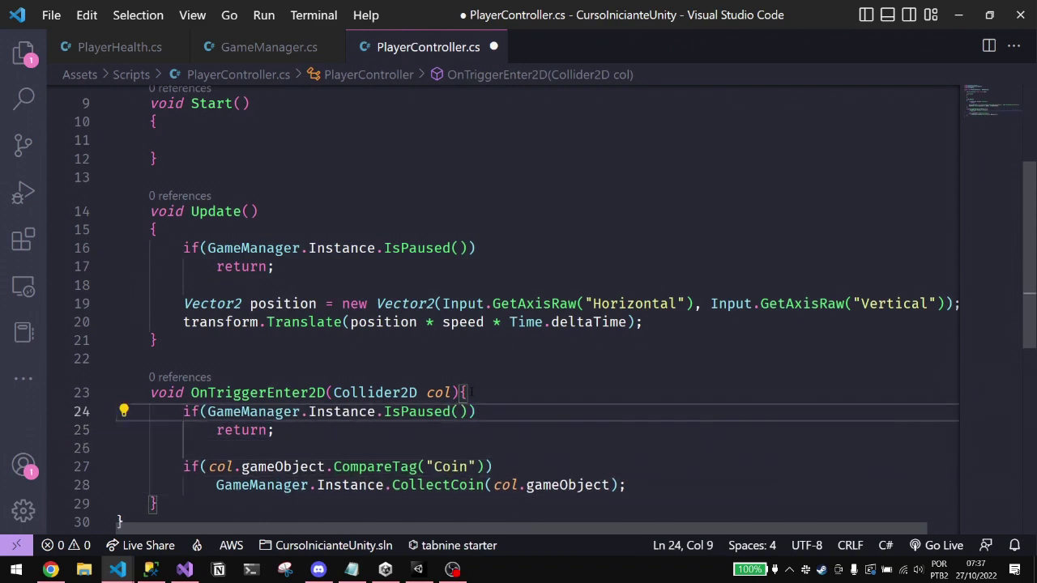
key("shift+Down")
key("shift+Down")
key("ctrl+z")
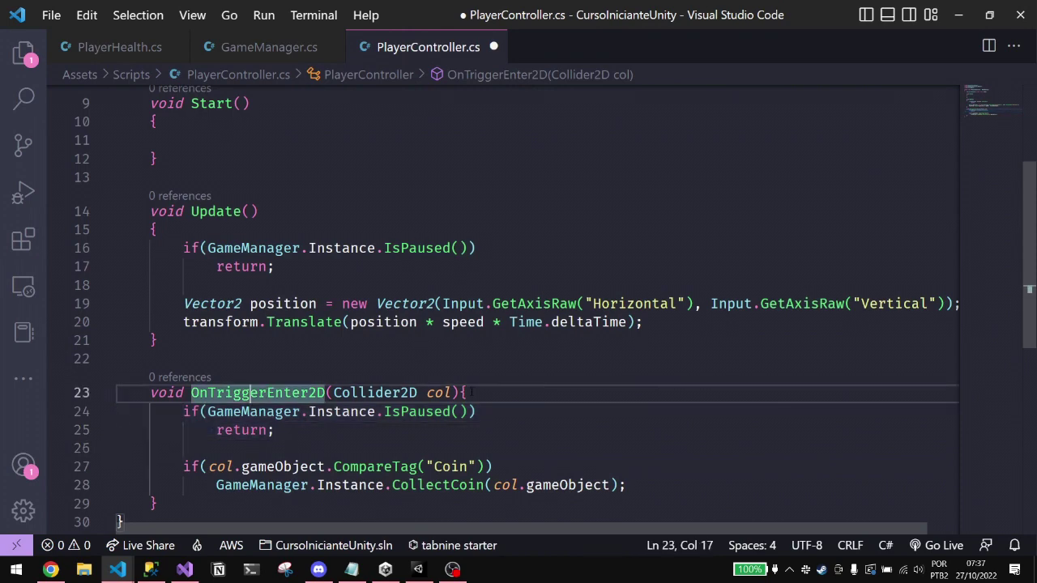
key("ctrl+s")
key("ctrl+Tab")
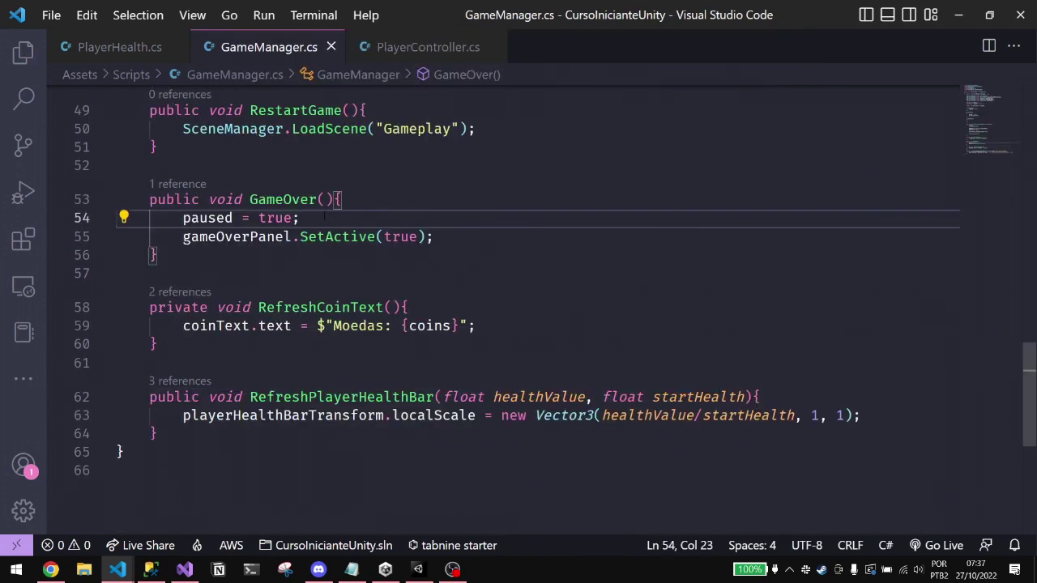
- Open PlayerHealth.cs and place the caret at the top of its Update() method
scroll(255, 322, "up", 1)
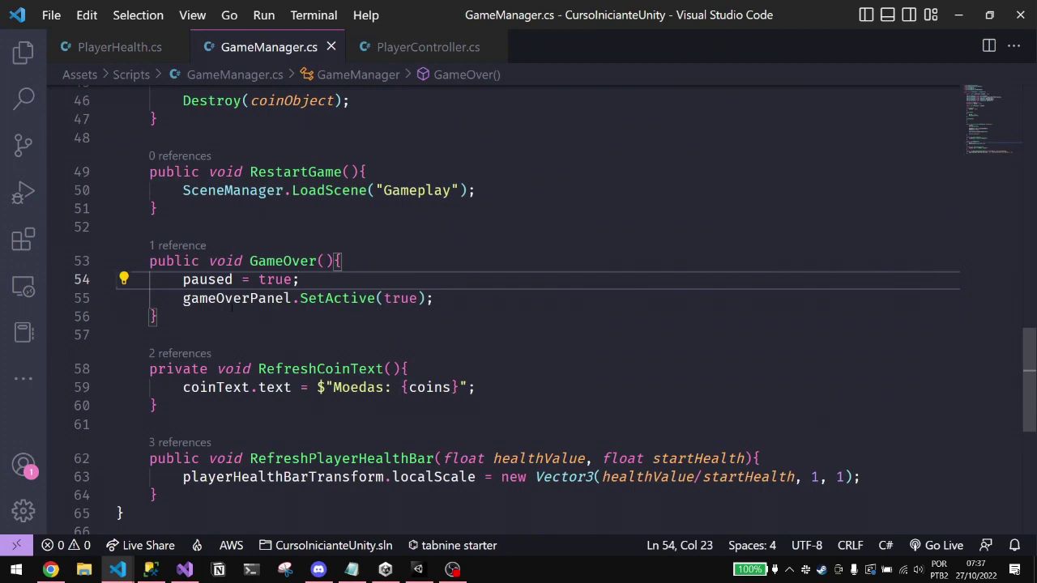
scroll(228, 304, "up", 1)
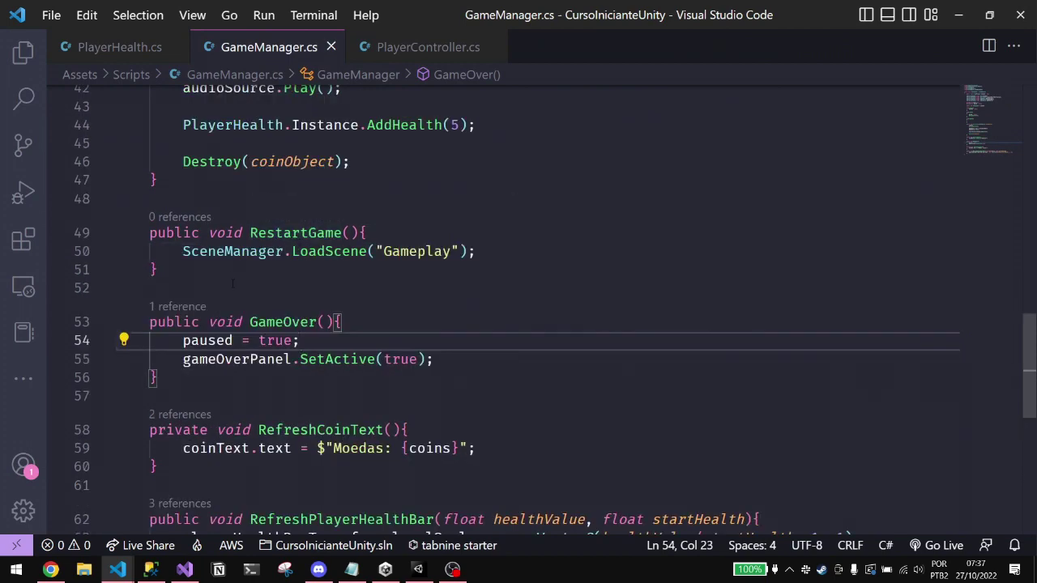
scroll(231, 283, "up", 2)
left_click(142, 46)
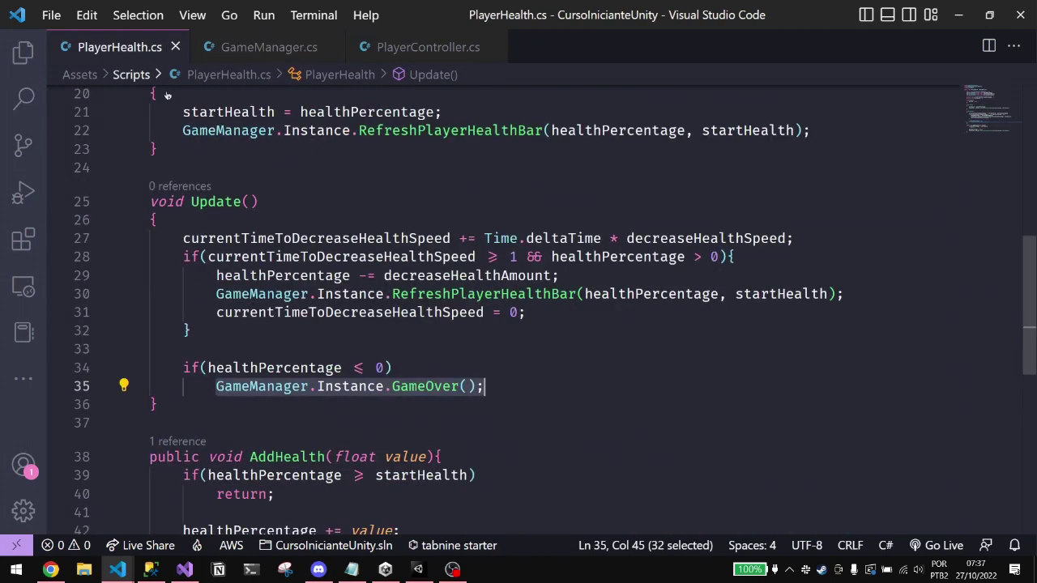
scroll(216, 276, "down", 2)
scroll(216, 275, "up", 2)
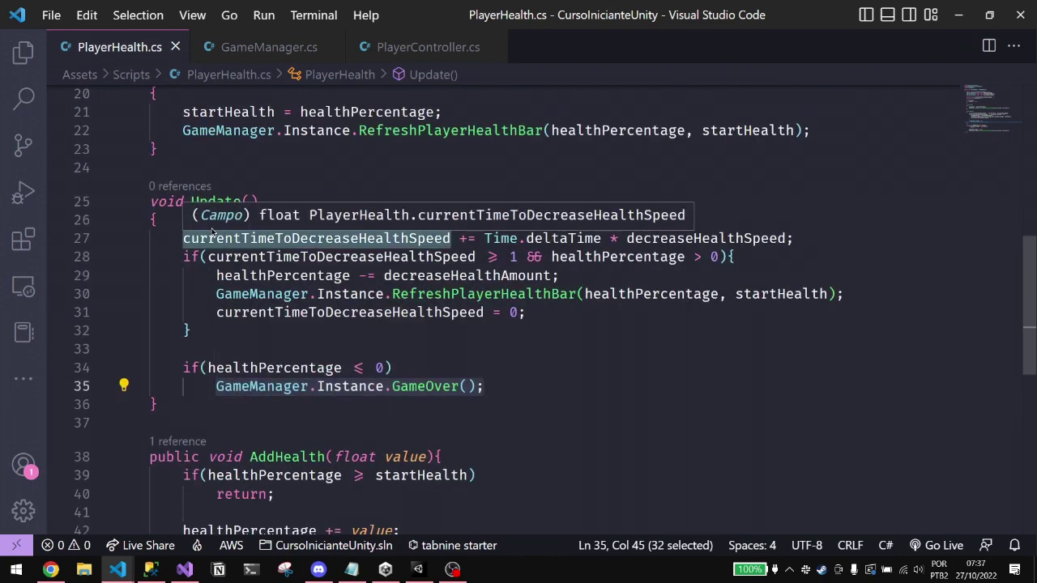
left_click(169, 219)
scroll(171, 213, "up", 3)
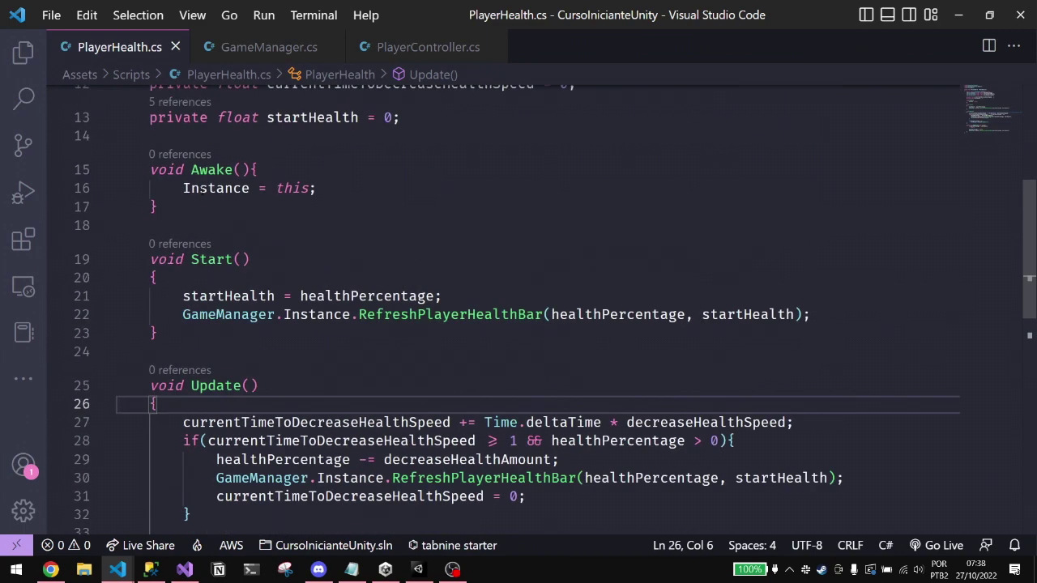
- Paste the IsPaused() early-return check into Update(), remove the extra indent, and save
key("ctrl+v")
key("Up")
key("Up")
key("Home")
key("BackSpace")
key("Down")
key("ctrl+s")
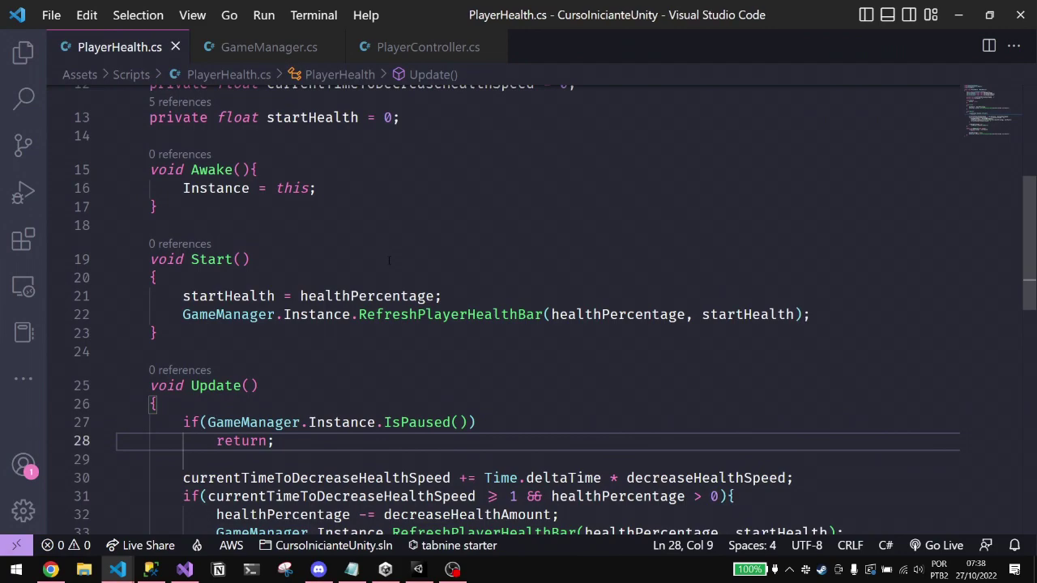
- Review the updated Update() method, then return to Unity so the scripts recompile
scroll(389, 260, "up", 2)
scroll(397, 227, "down", 2)
scroll(406, 195, "down", 3)
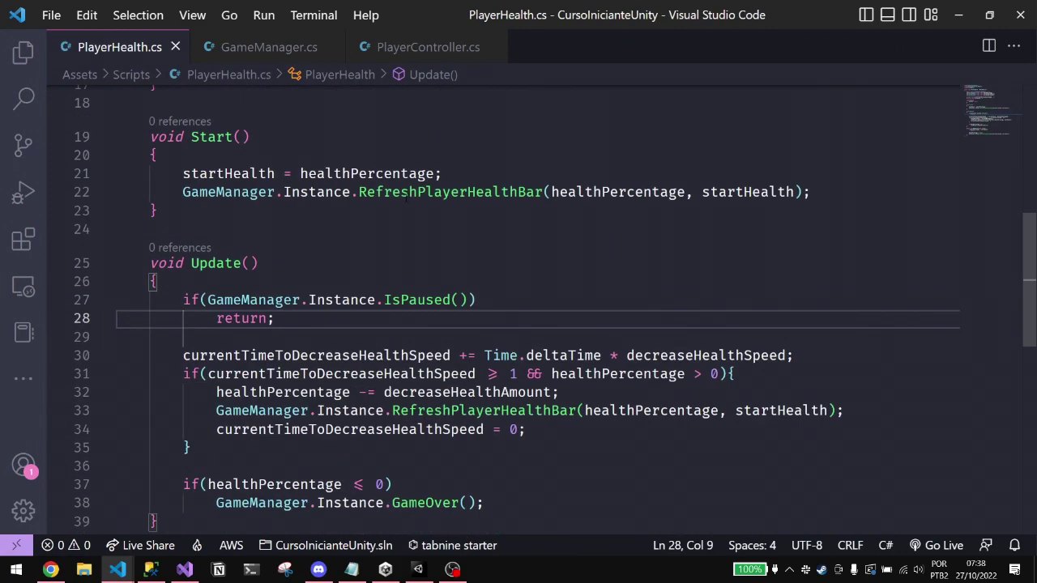
scroll(409, 286, "down", 2)
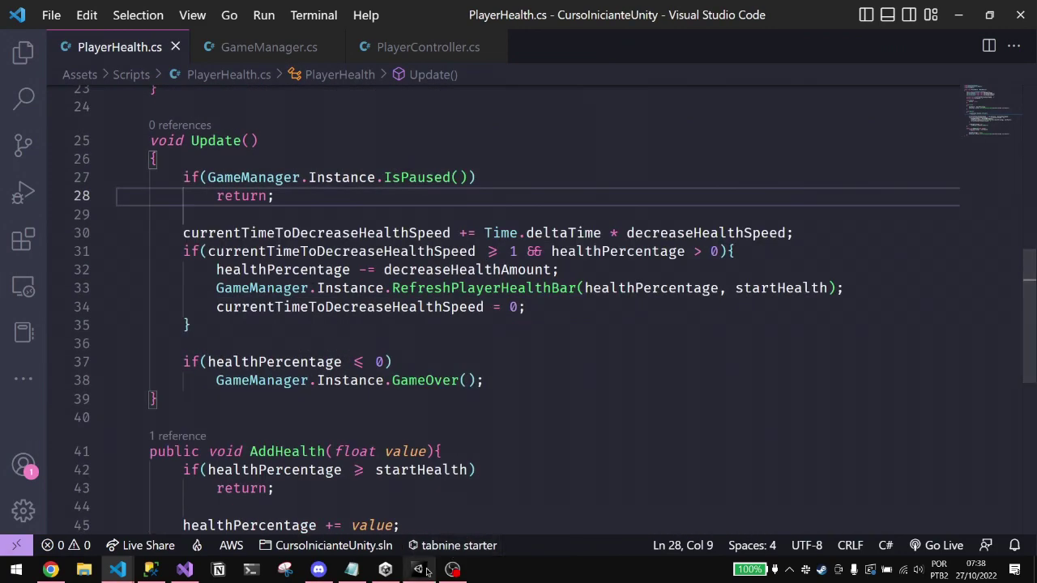
key("alt+Tab")
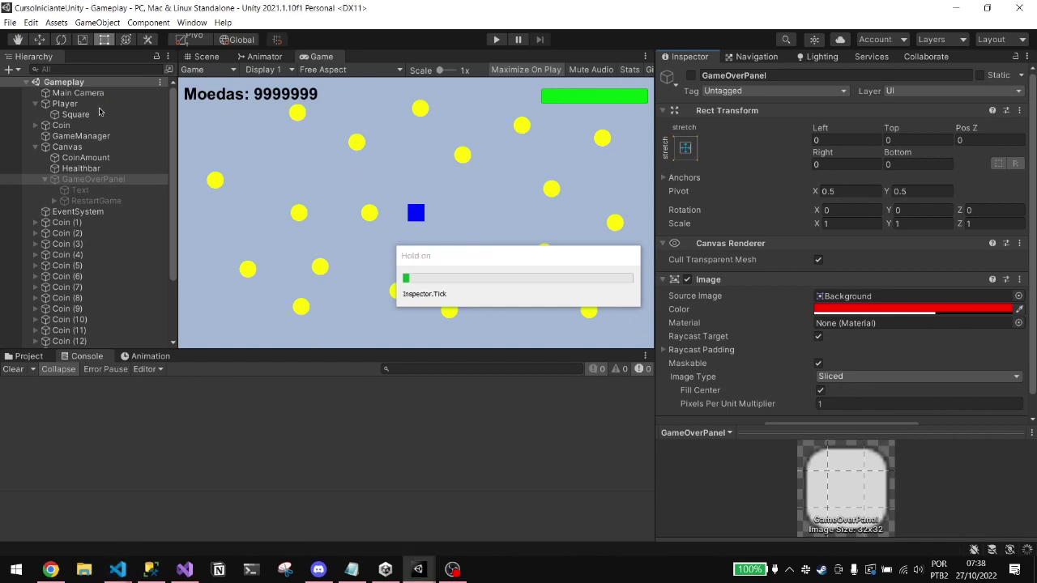
- Assign GameOverPanel to GameManager's Game Over Panel field
left_click(106, 137)
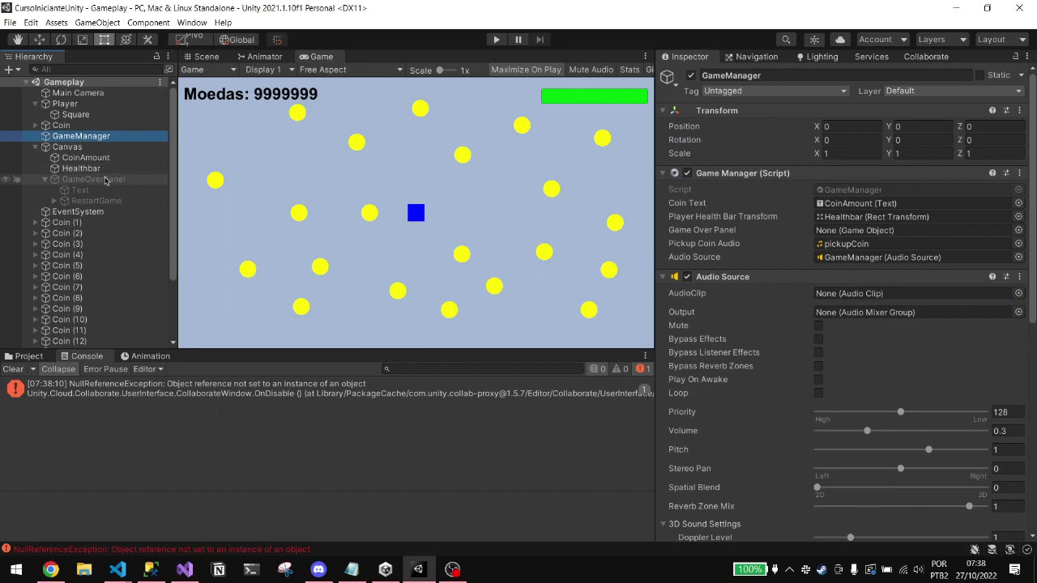
left_click_drag(105, 180, 838, 233)
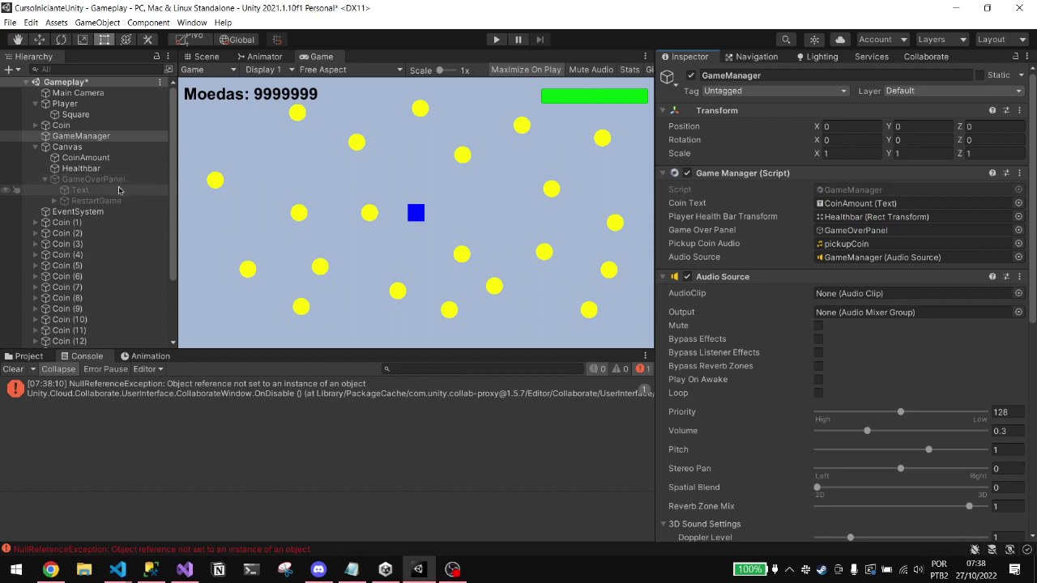
left_click(95, 201)
scroll(843, 219, "down", 3)
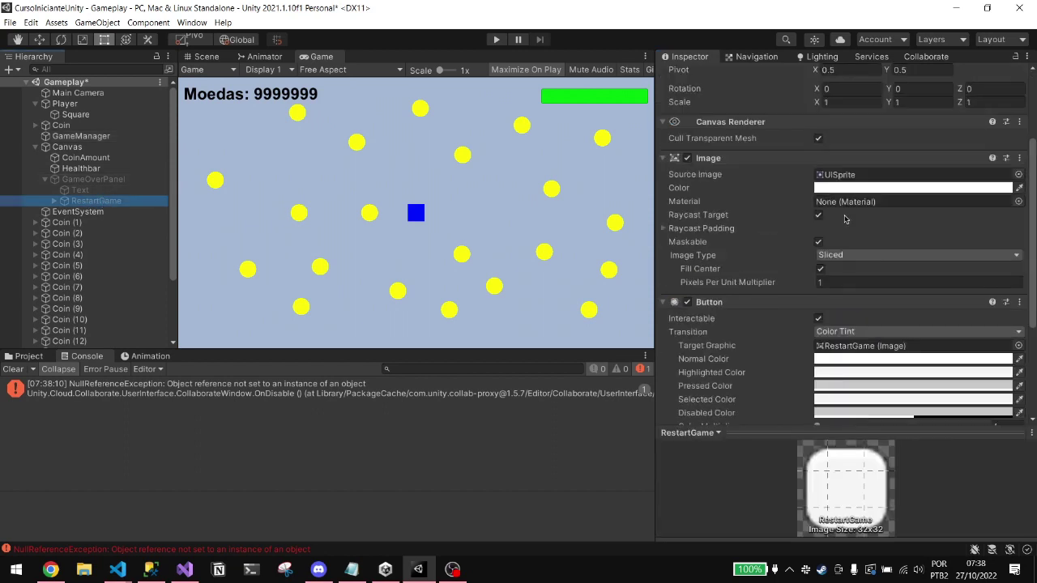
scroll(842, 219, "down", 3)
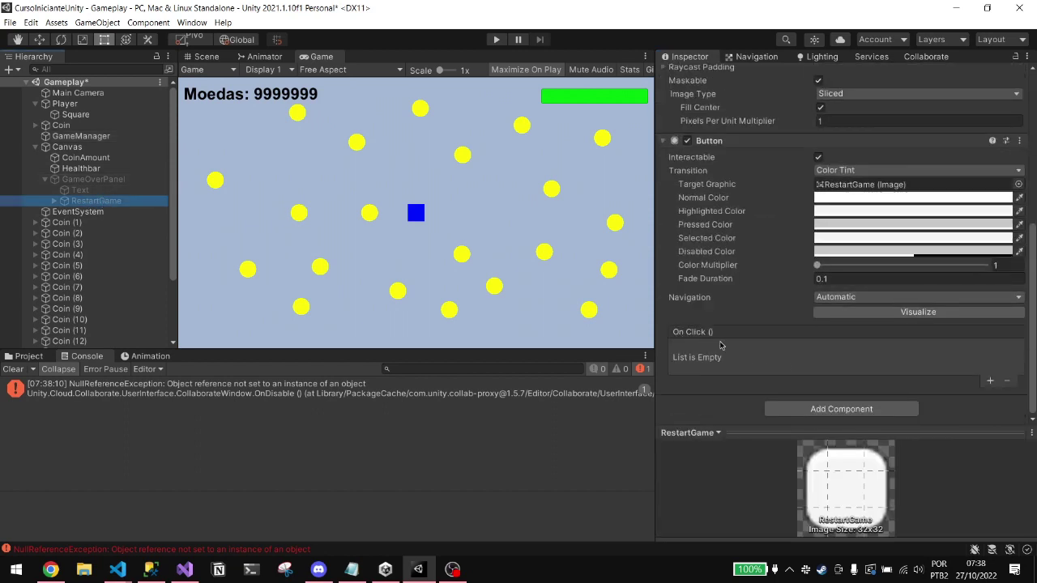
- Add a RestartGame On Click entry calling GameManager.RestartGame, save the scene, and start Play
left_click(992, 381)
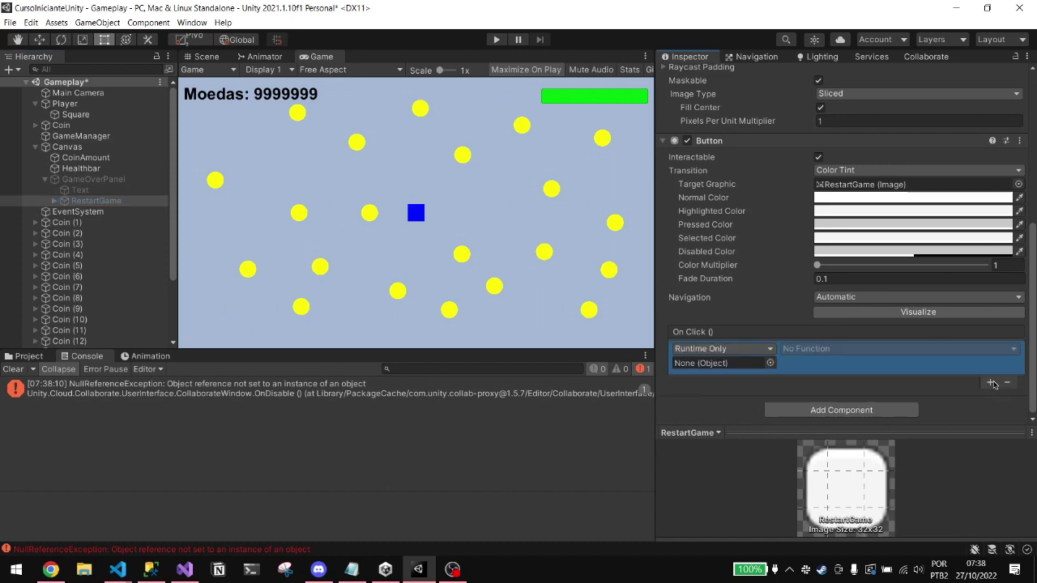
left_click(76, 139)
left_click_drag(77, 143, 719, 370)
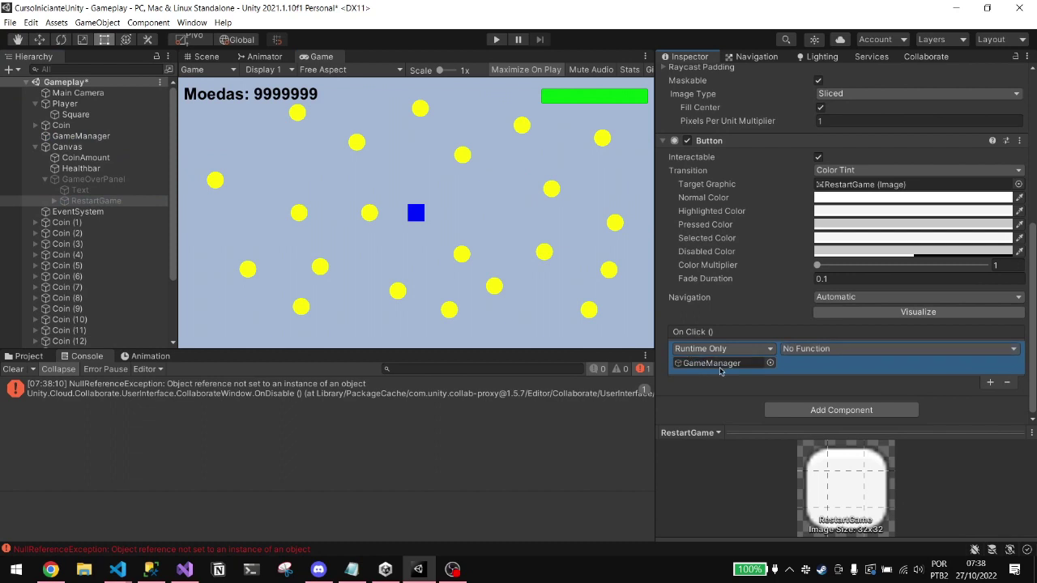
left_click(792, 352)
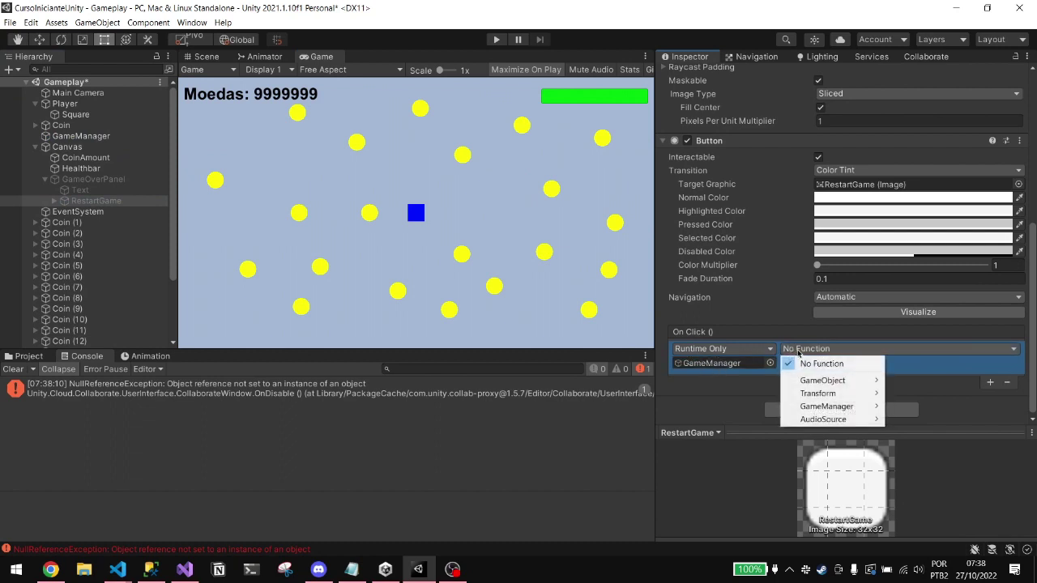
mouse_move(819, 408)
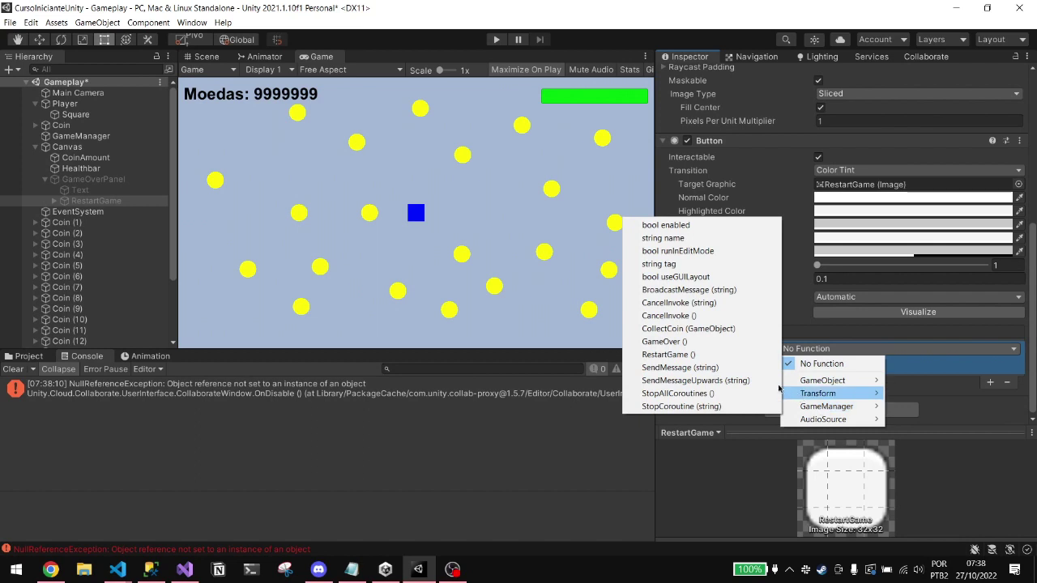
left_click(721, 354)
key("ctrl+s")
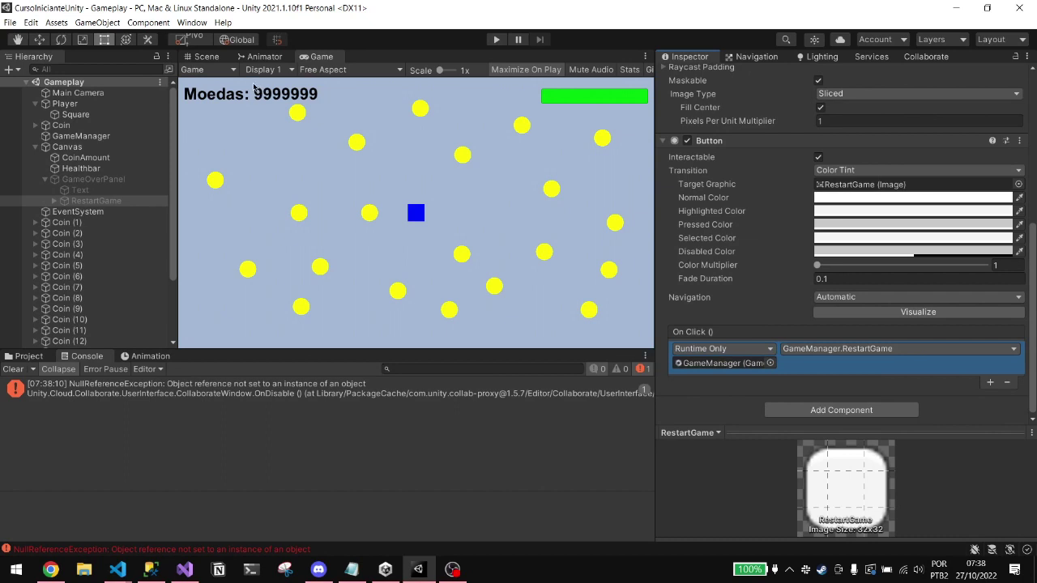
left_click(489, 47)
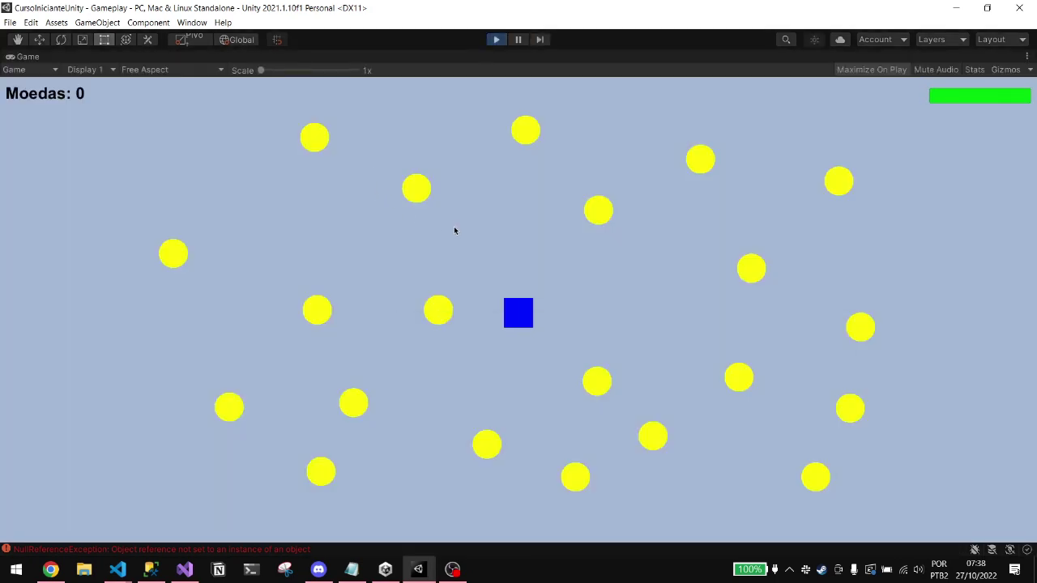
- Move the player around with the arrow keys and clear the Console's error messages
key("Down")
key("Left")
key("Up")
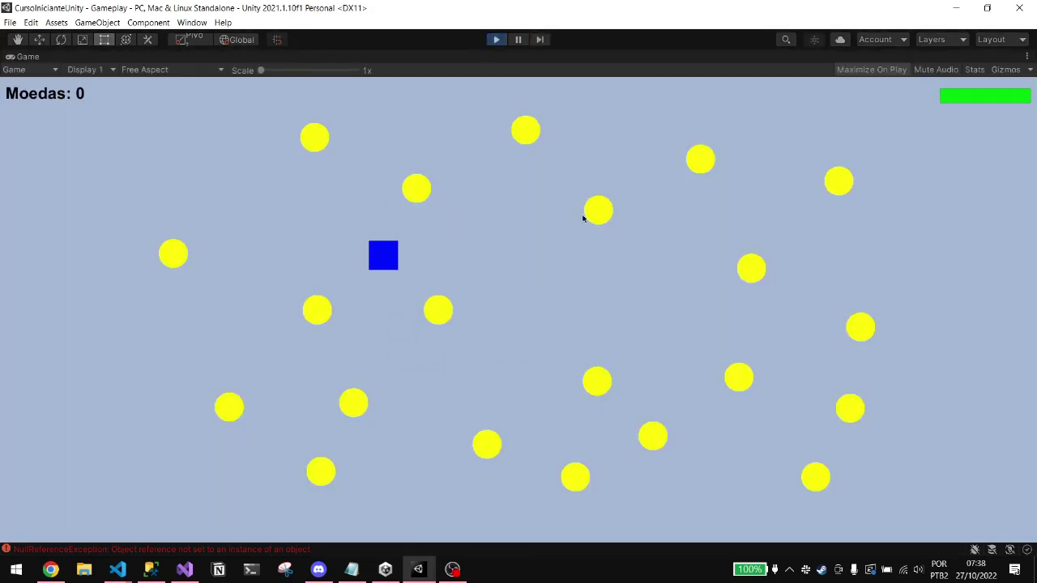
key("Left")
left_click(150, 549)
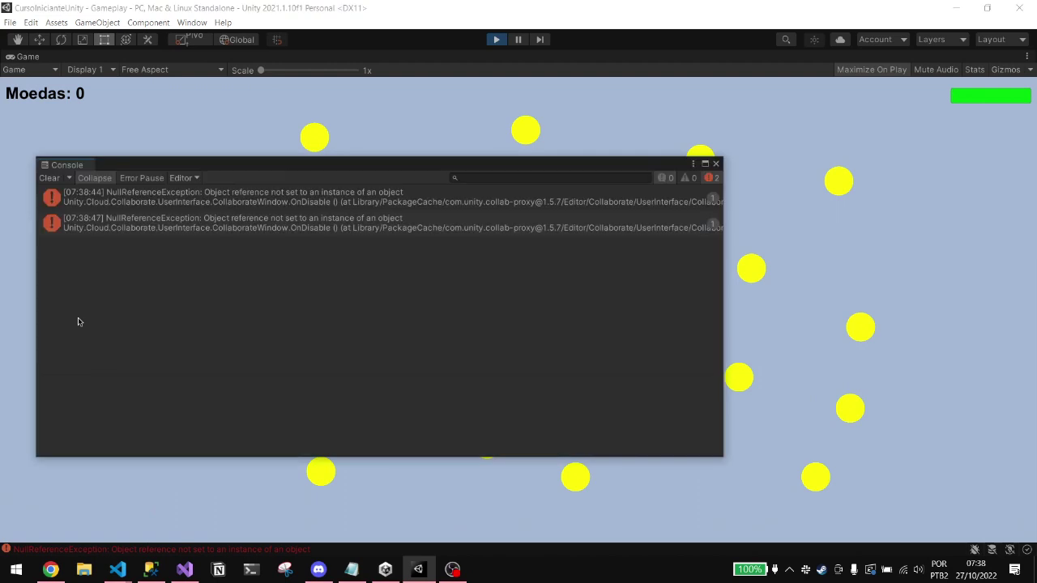
left_click(49, 178)
left_click(716, 164)
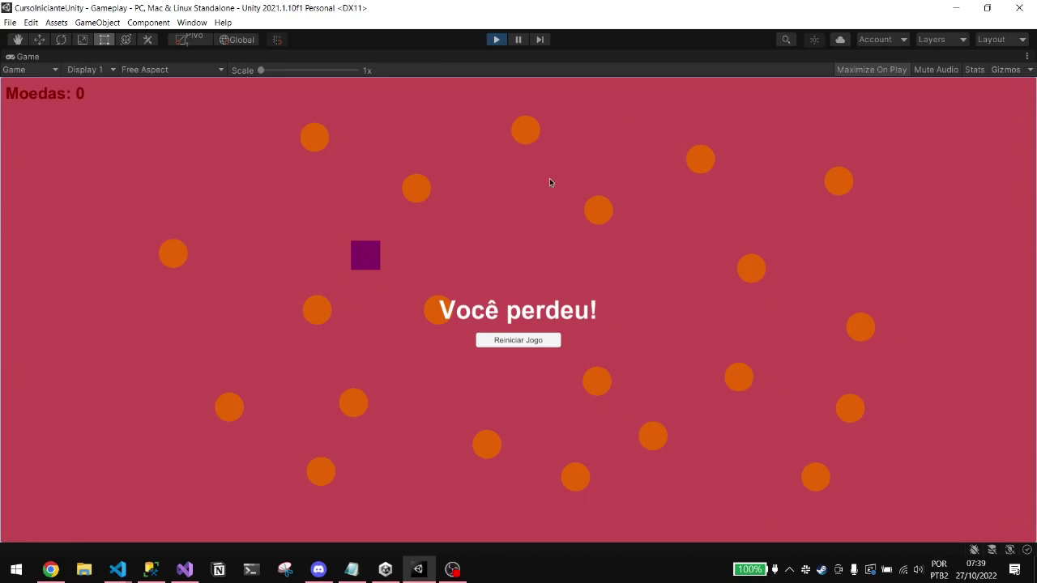
- Restart from the 'Você perdeu!' panel and collect coins in the fresh round
left_click(515, 341)
key("Down")
key("Left")
key("Up")
key("Right")
key("Down")
key("Right")
key("Up")
key("Left")
key("Down")
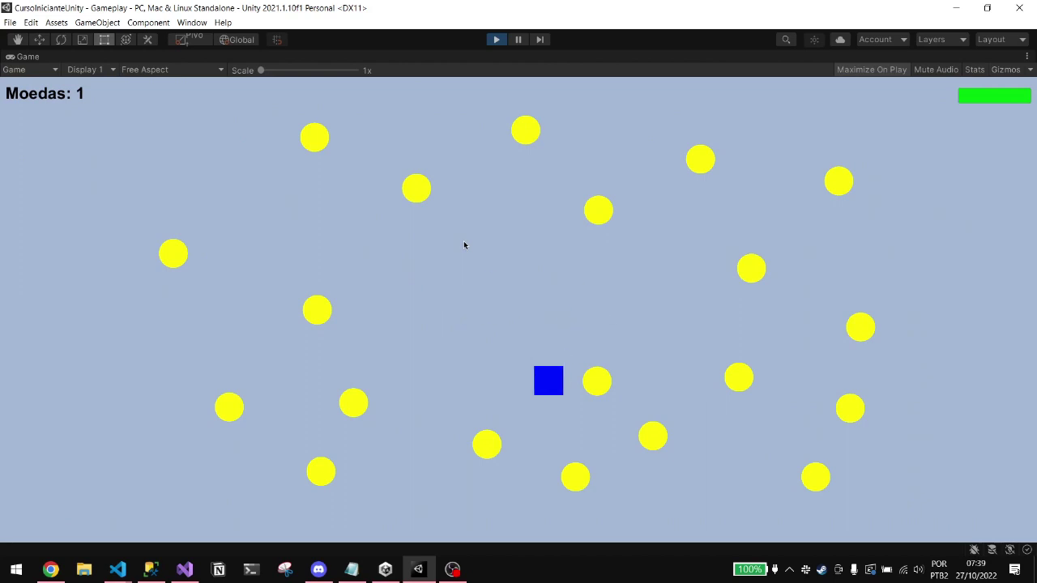
key("Right")
key("Up")
key("Left")
- Stop play, set the Player's Decrease Health Speed to 1, and play again
left_click(498, 40)
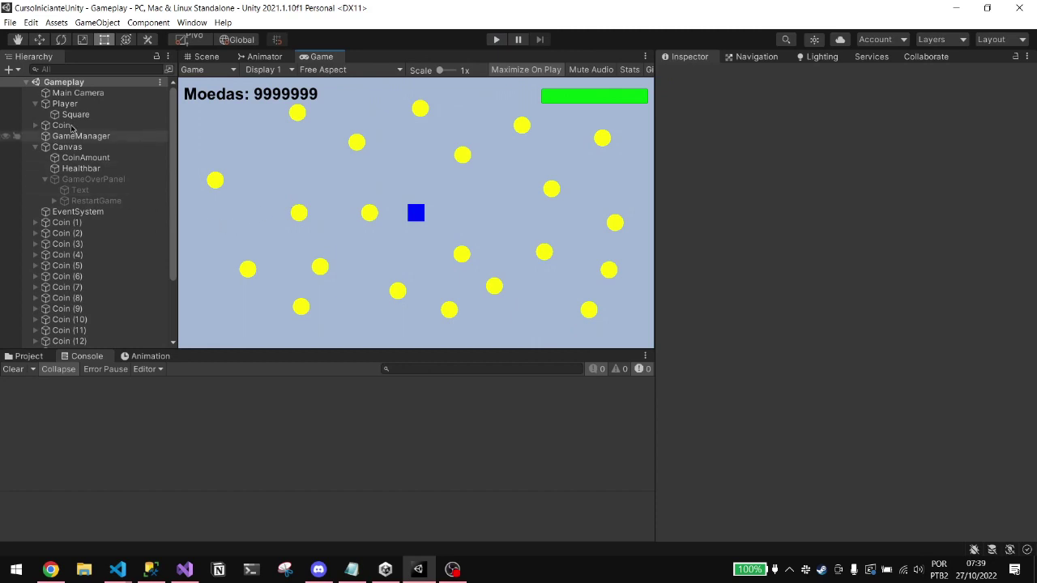
left_click(71, 105)
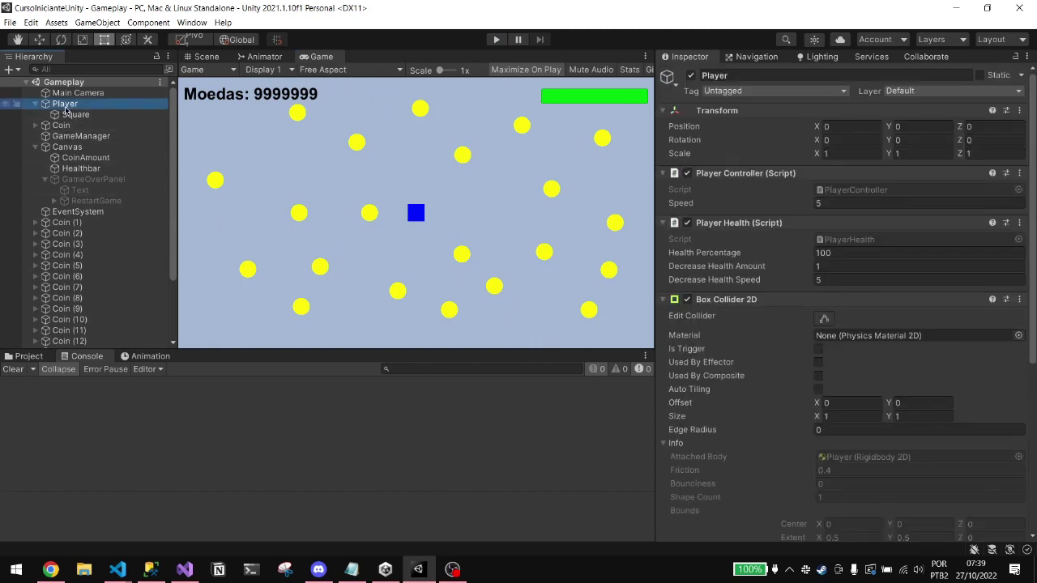
left_click(916, 280)
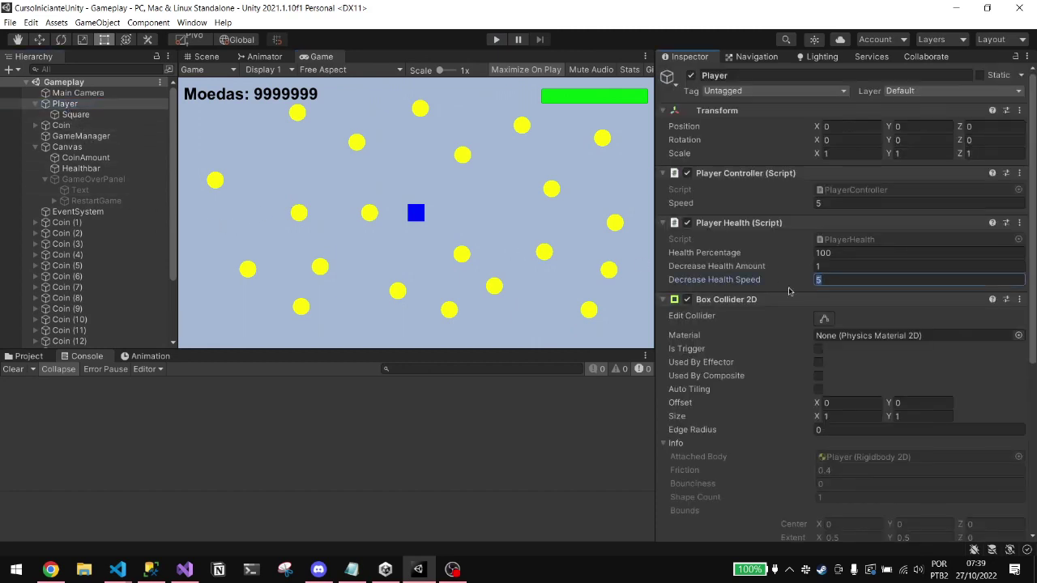
type("1")
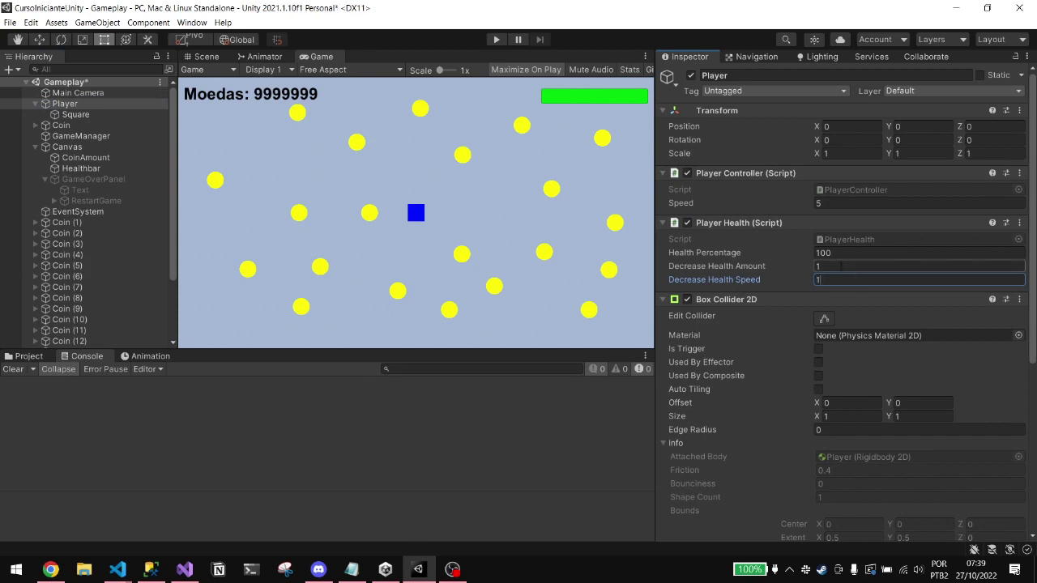
left_click(496, 39)
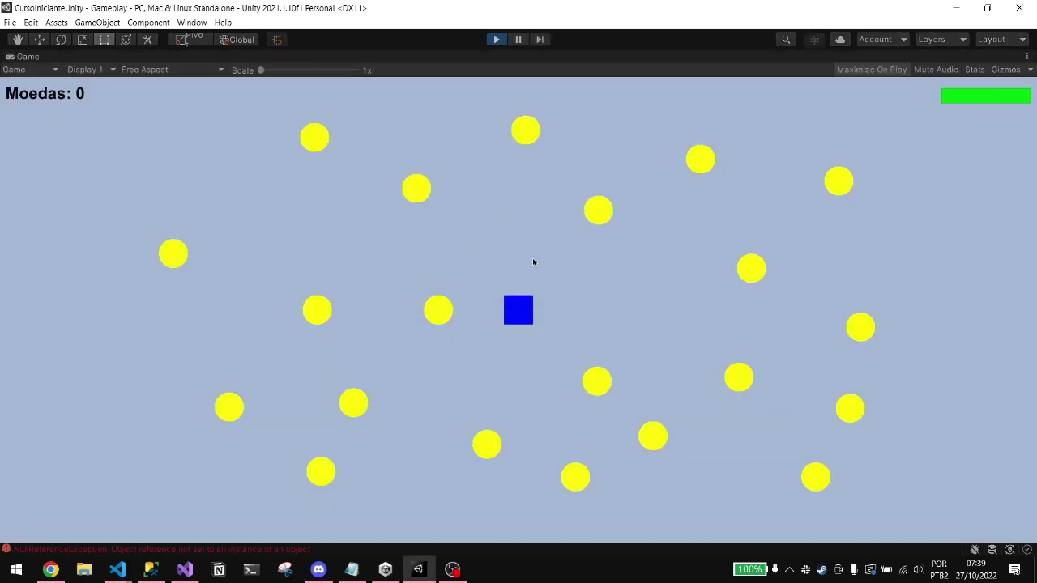
- Steer the player with the arrow keys to collect the first coins
key("Up")
key("Left")
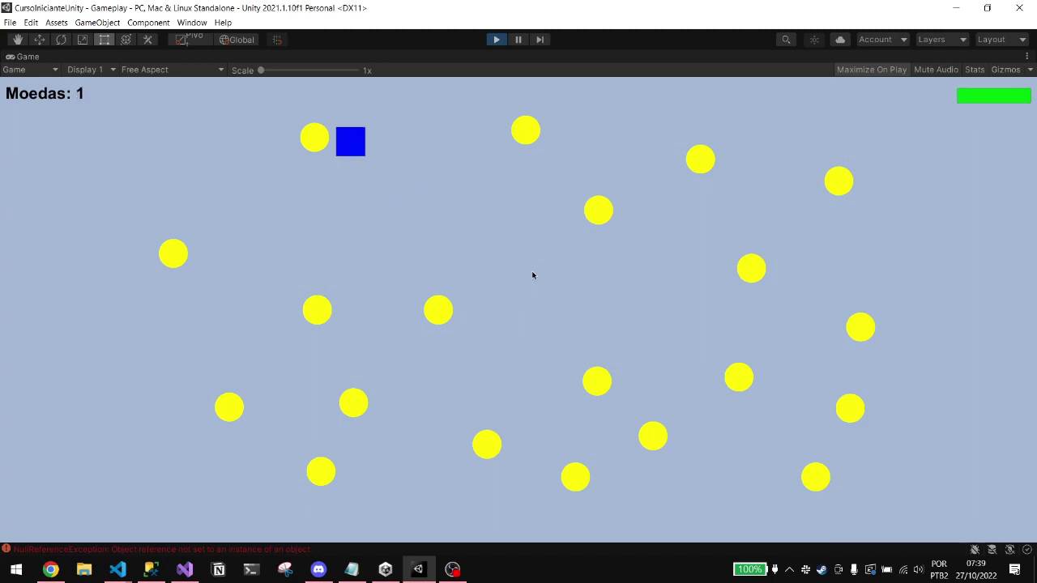
key("Down")
key("Right")
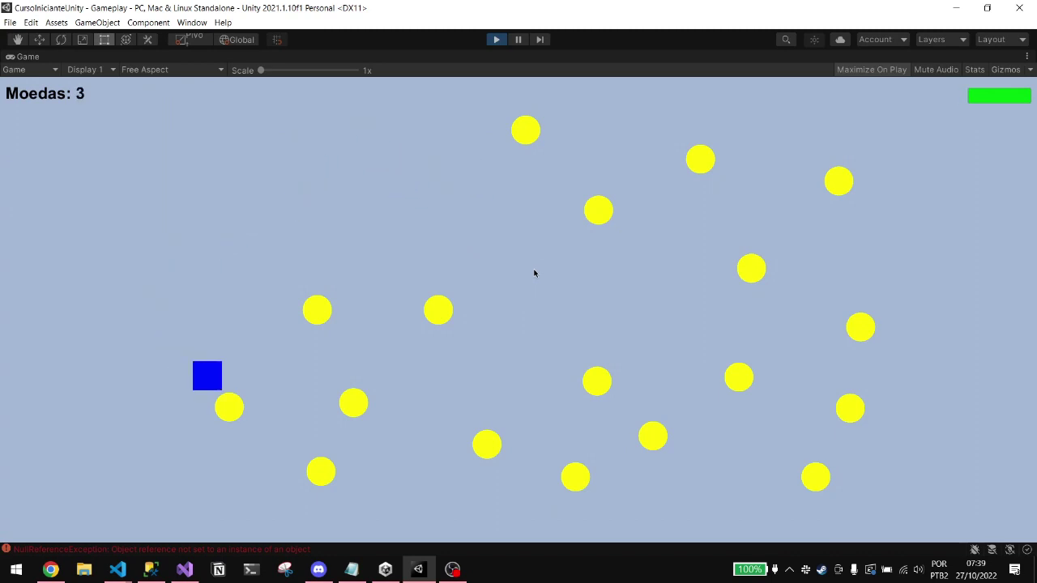
key("Up")
key("Left")
key("Right")
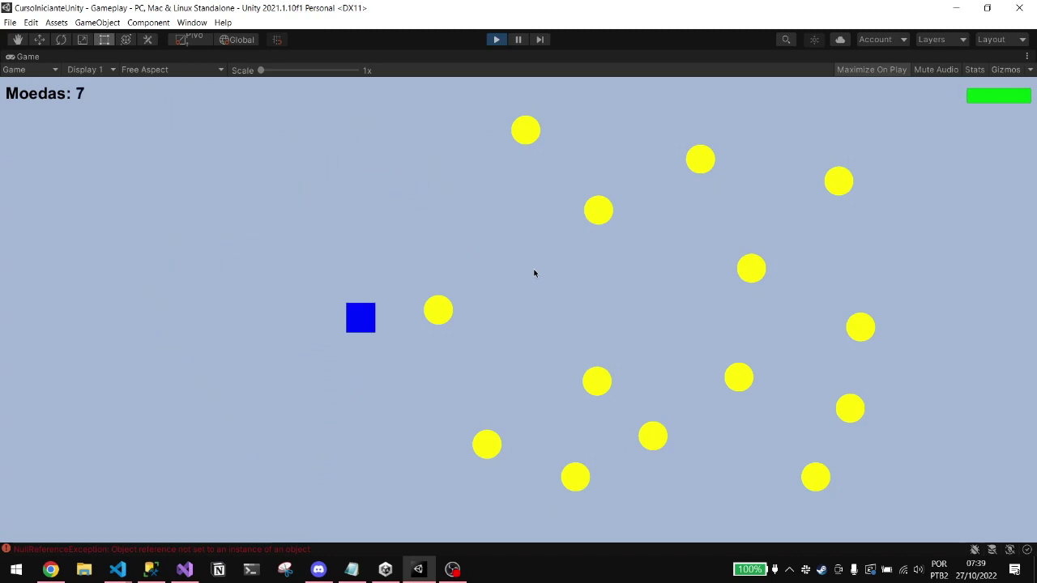
- Collect three more coins, restart from 'Você perdeu!' at 21 coins, then stop Play mode
key("Down")
key("Up")
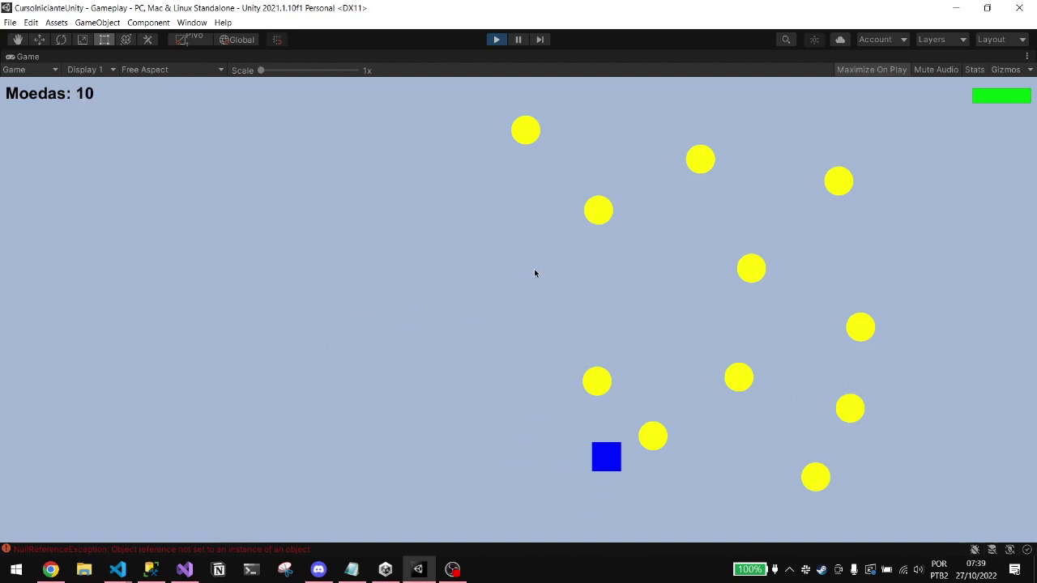
key("Left")
key("Right")
key("Down")
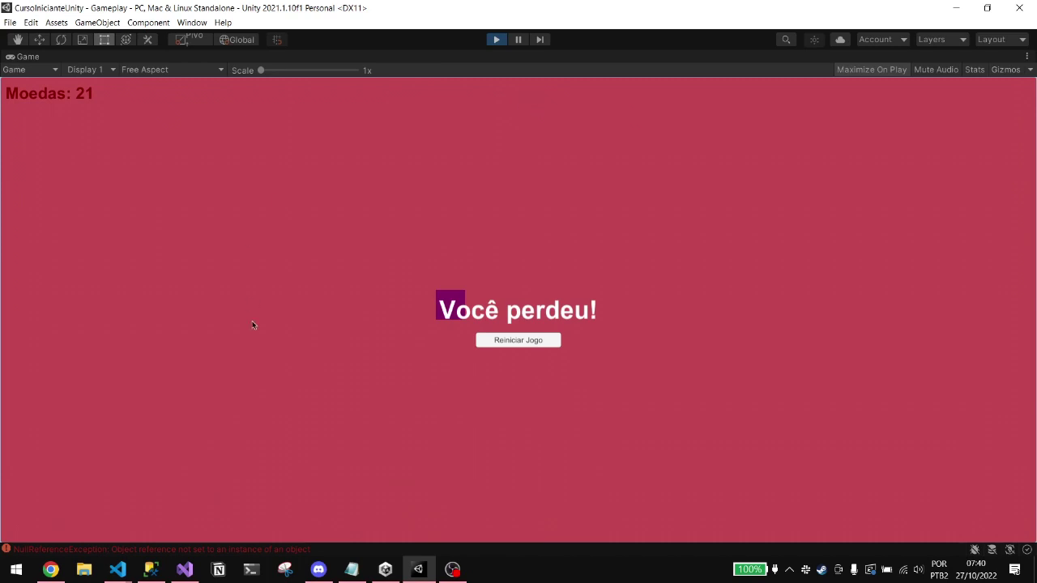
left_click(502, 341)
left_click(497, 39)
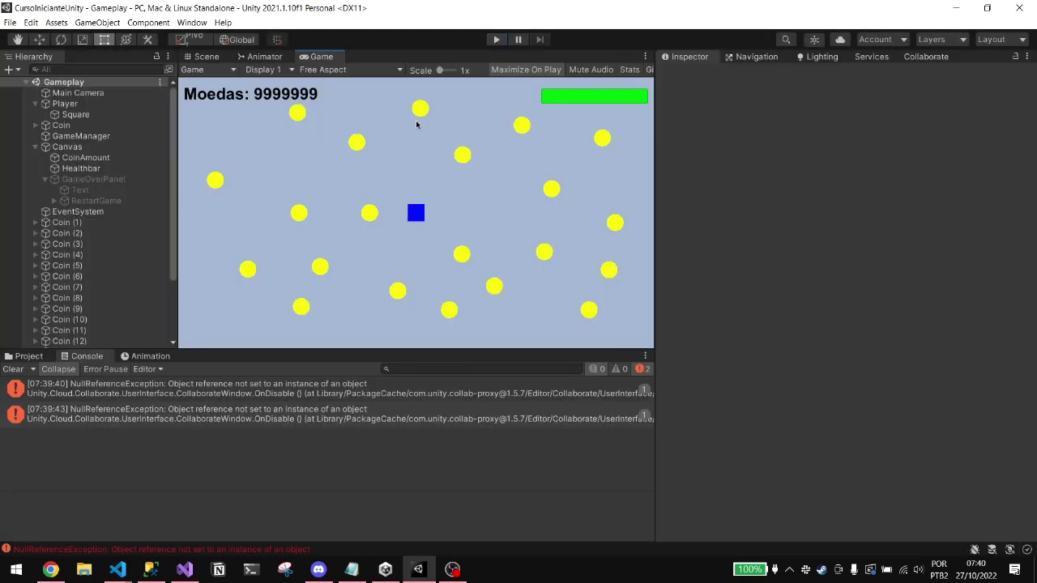